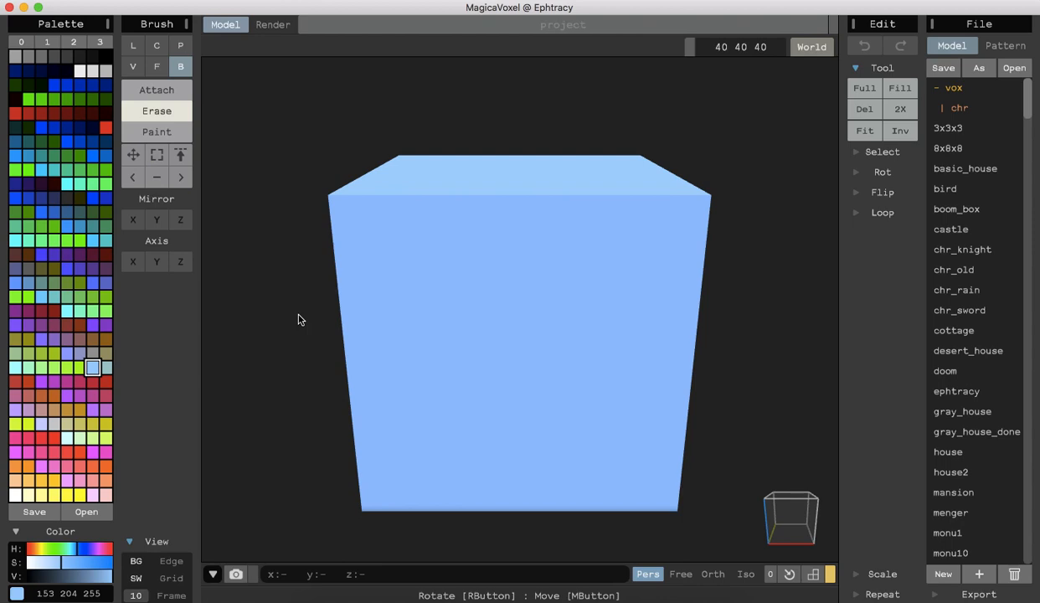
# Delete all voxels of the 40 × 40 × 40 model and load default palette 3.
pyautogui.press('super+a')
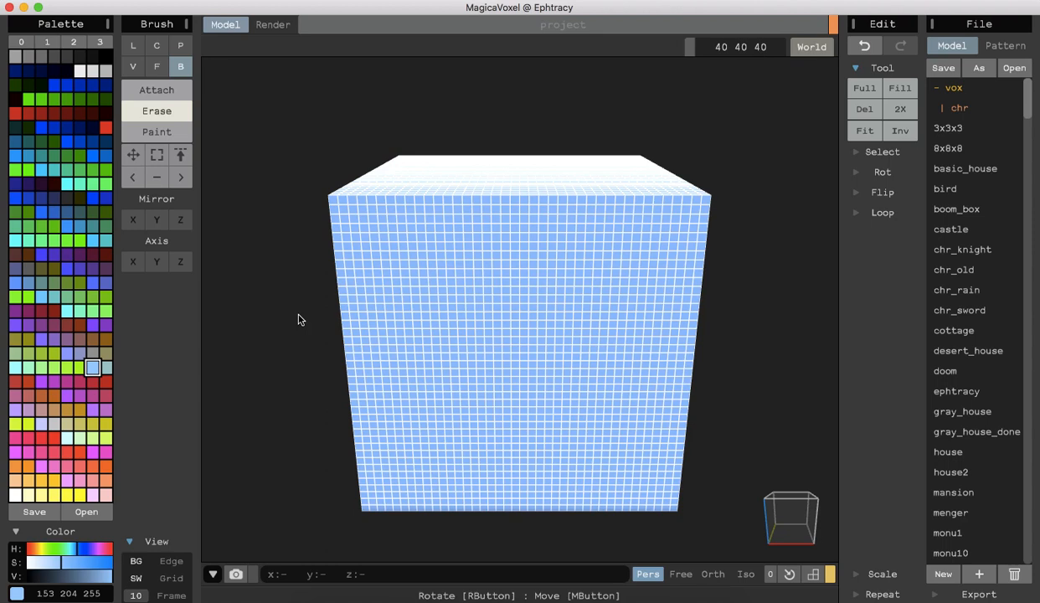
pyautogui.press('Delete')
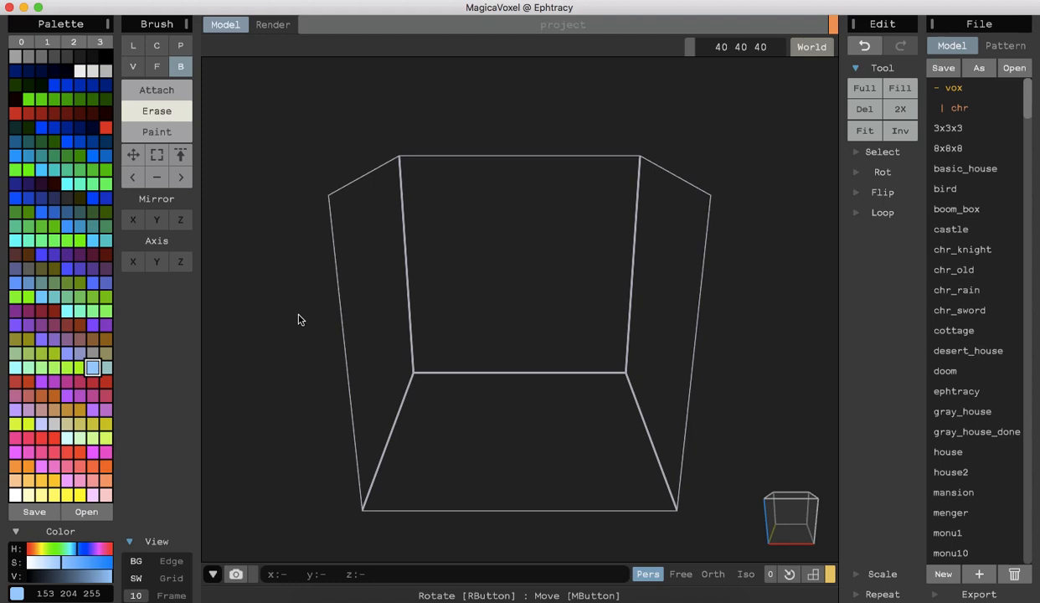
pyautogui.click(99, 44)
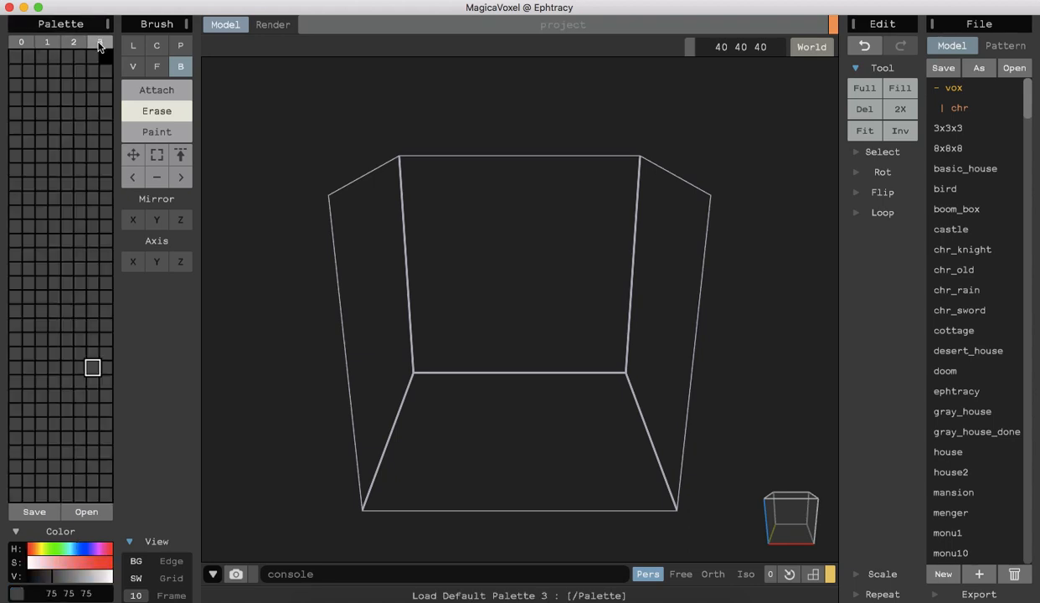
# Define the first palette colour as cyan, RGB 76 255 249.
pyautogui.click(15, 60)
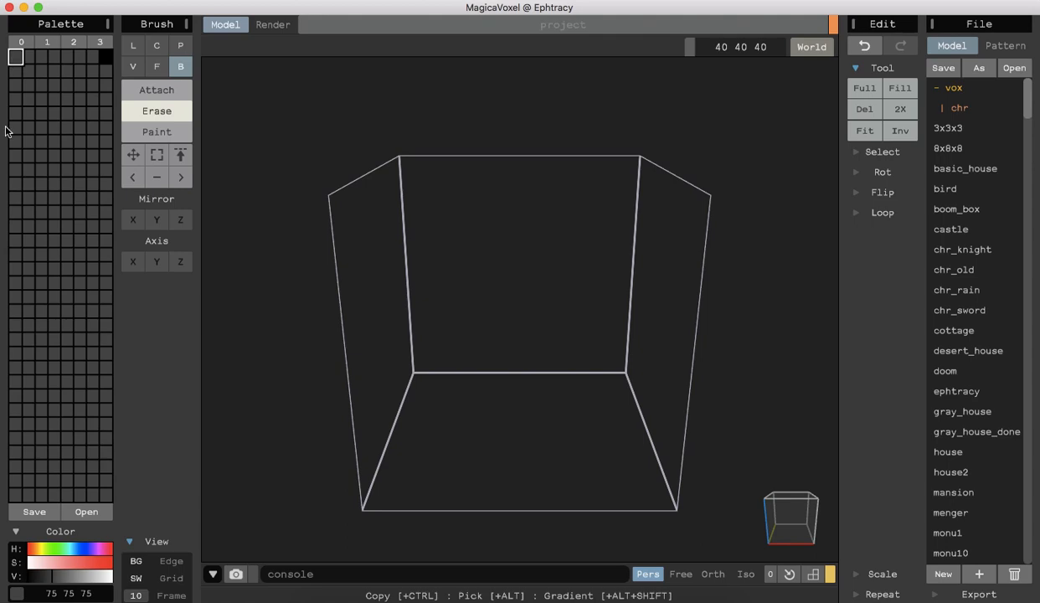
pyautogui.click(66, 549)
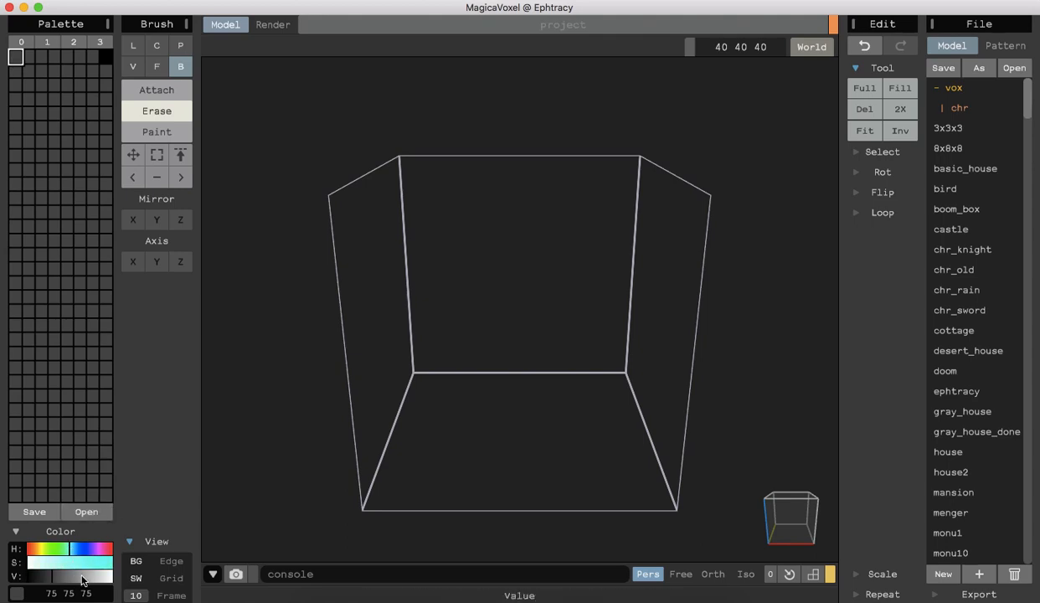
pyautogui.click(86, 563)
pyautogui.moveTo(87, 576); pyautogui.dragTo(114, 575)
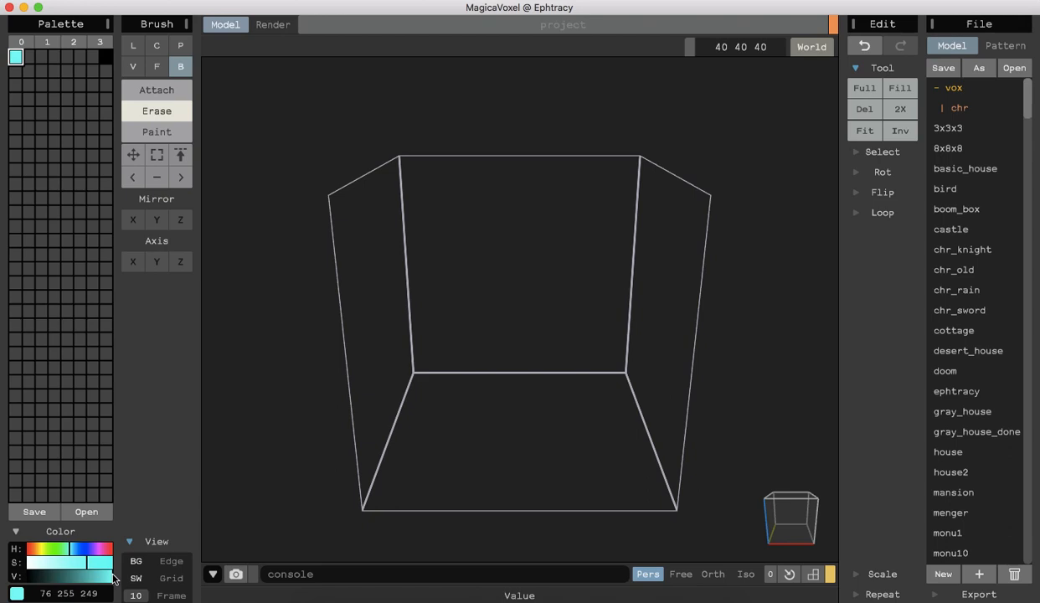
# Attach two cyan boxes one voxel thick to form an L-shaped floor, leaving one front quarter of the base open.
pyautogui.click(168, 91)
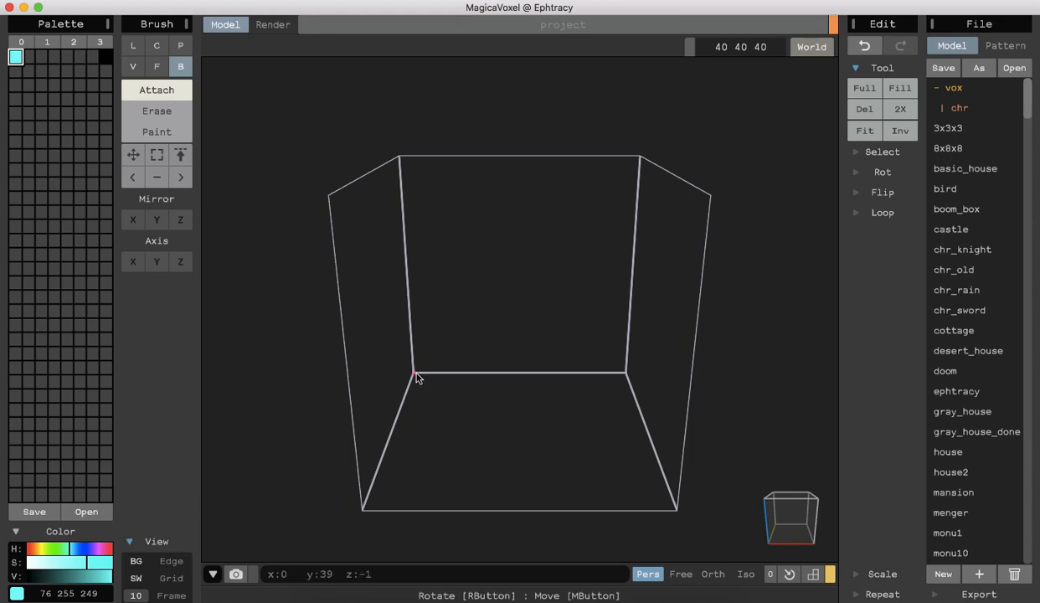
pyautogui.moveTo(416, 376); pyautogui.dragTo(642, 433)
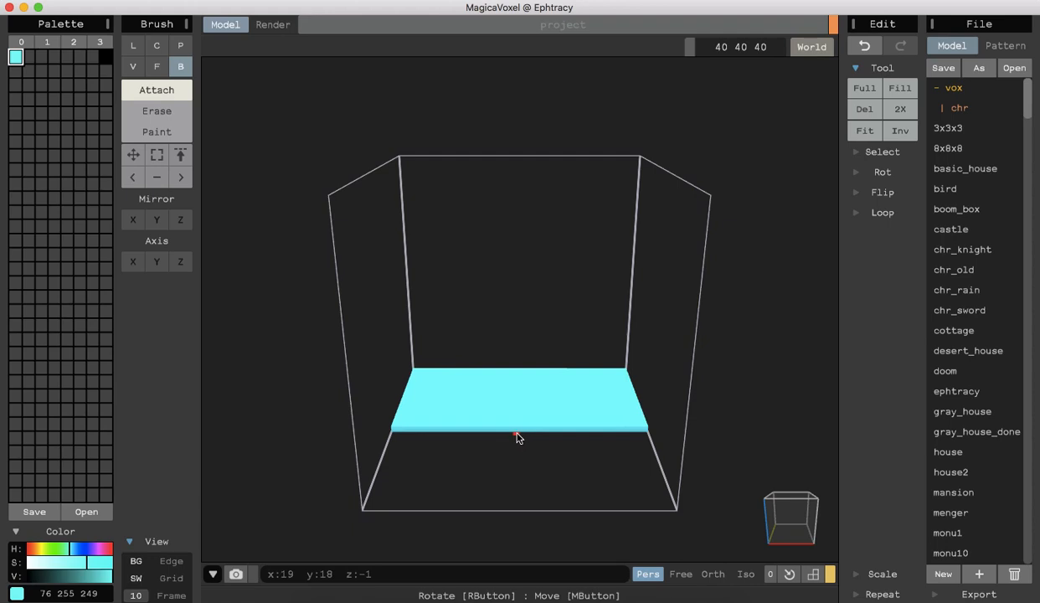
pyautogui.moveTo(518, 437); pyautogui.dragTo(675, 512)
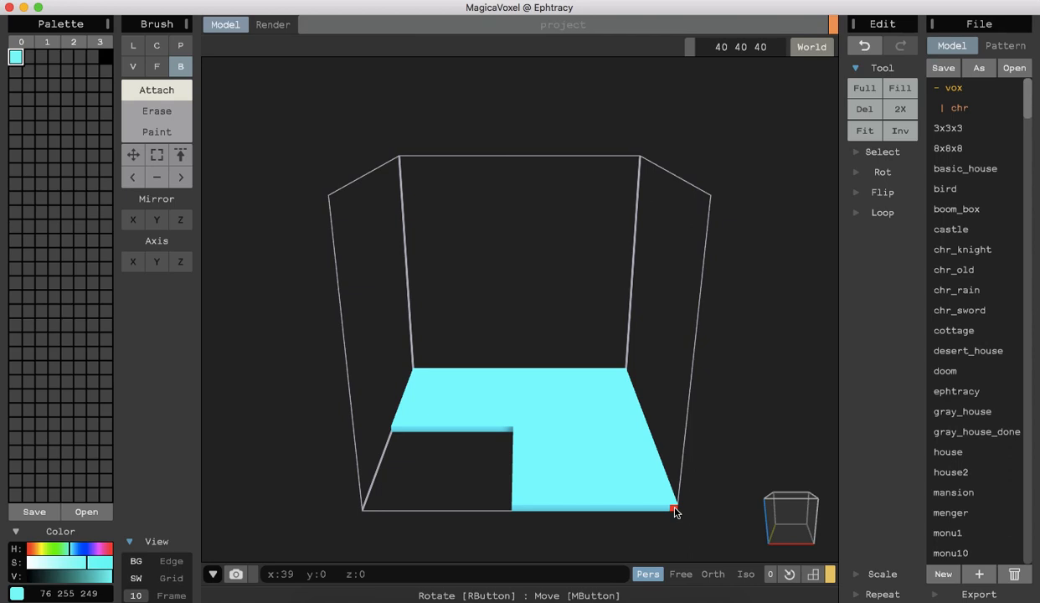
# Attach a one-voxel-high cyan rim in box mode along the short rear-wing end and both inner edges of the L-shaped floor's notch.
pyautogui.click(132, 47)
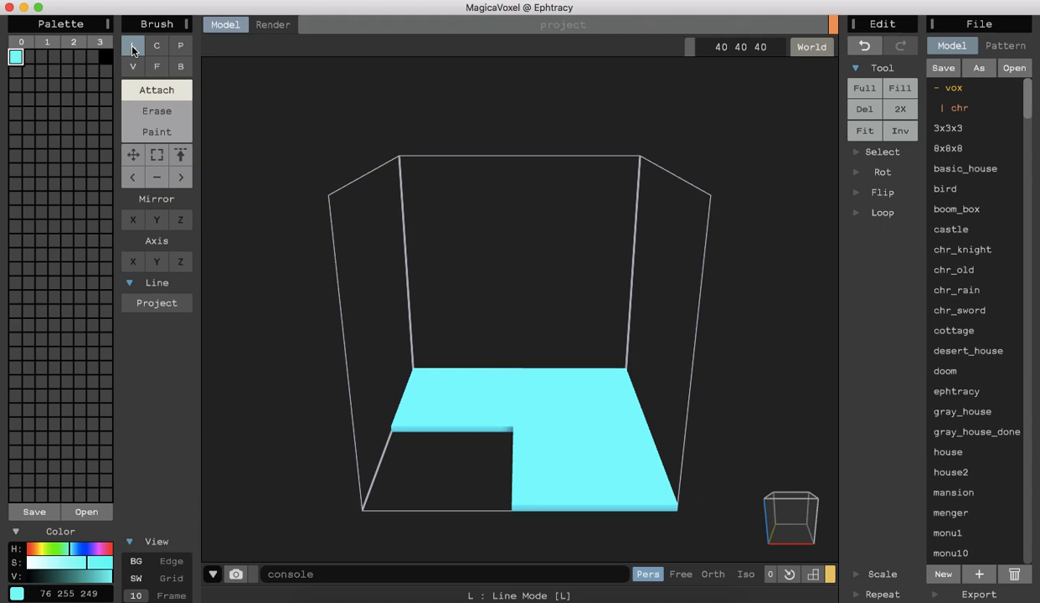
pyautogui.click(177, 67)
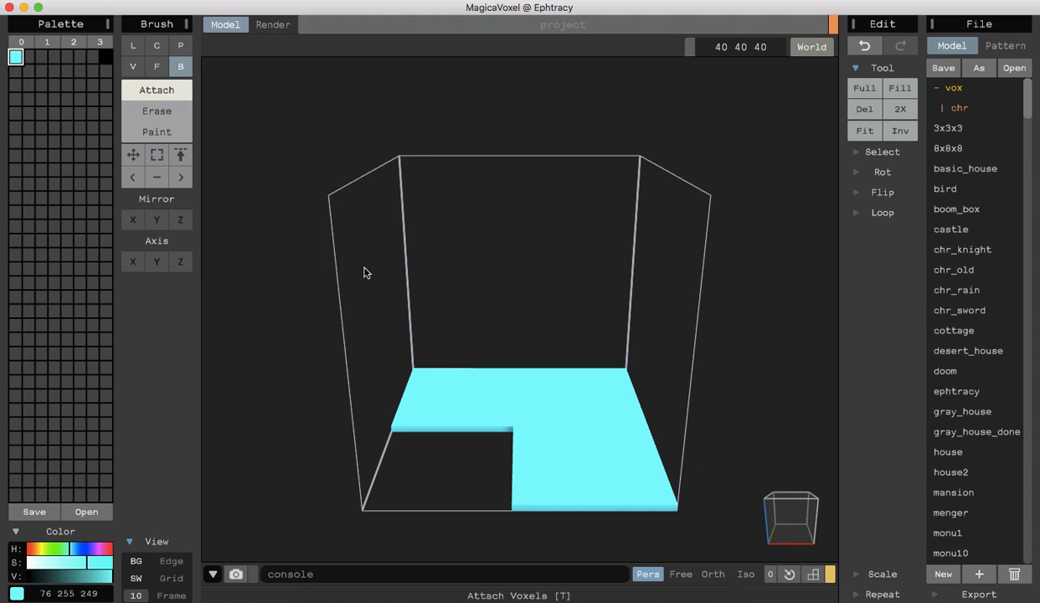
pyautogui.moveTo(414, 371); pyautogui.dragTo(401, 432)
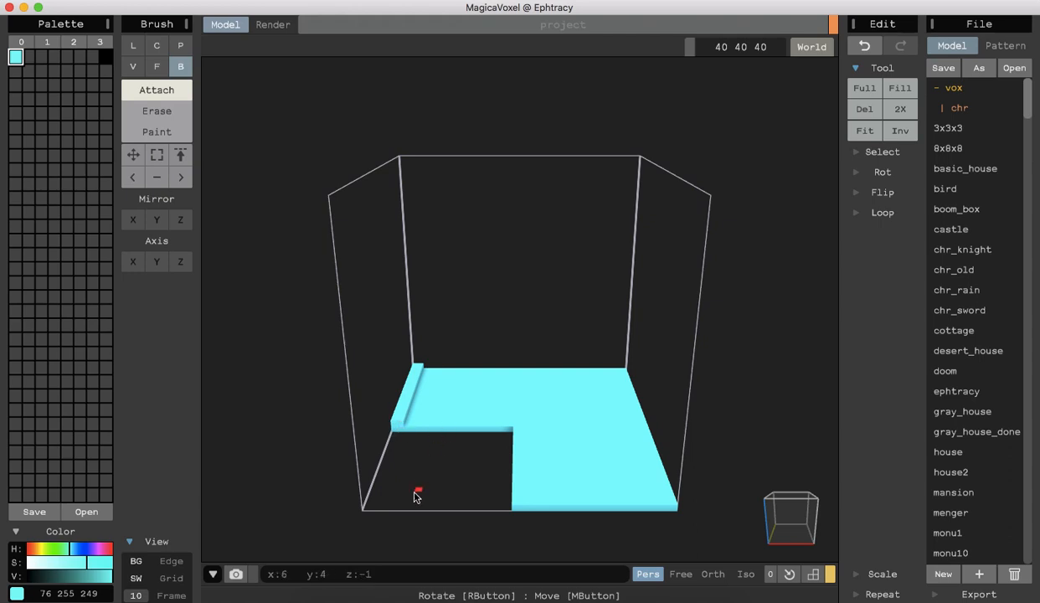
pyautogui.moveTo(443, 473); pyautogui.dragTo(325, 515, button='right')
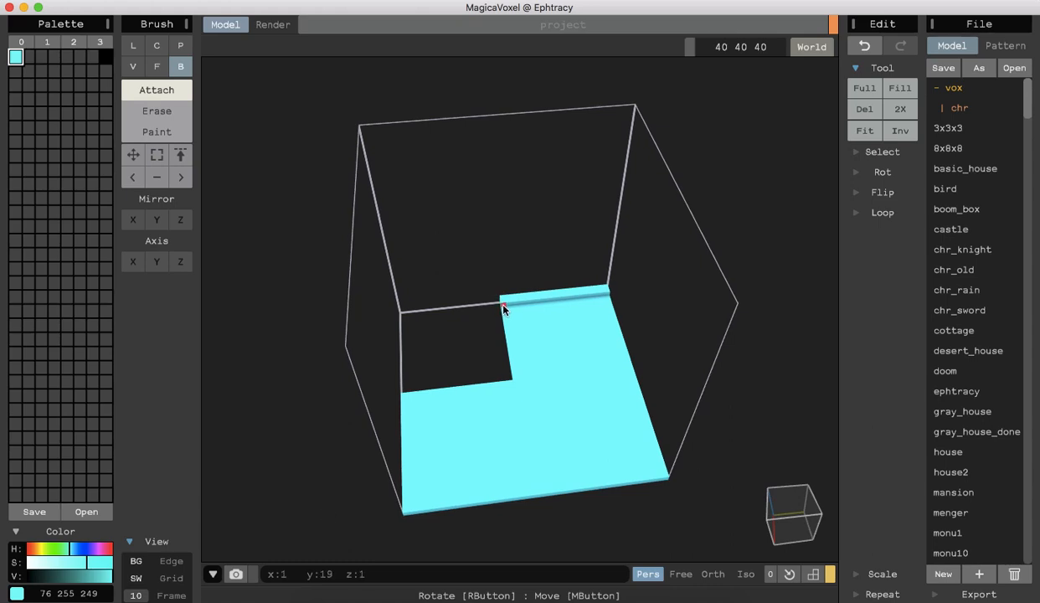
pyautogui.moveTo(503, 310); pyautogui.dragTo(522, 379)
pyautogui.moveTo(331, 411); pyautogui.dragTo(425, 417, button='right')
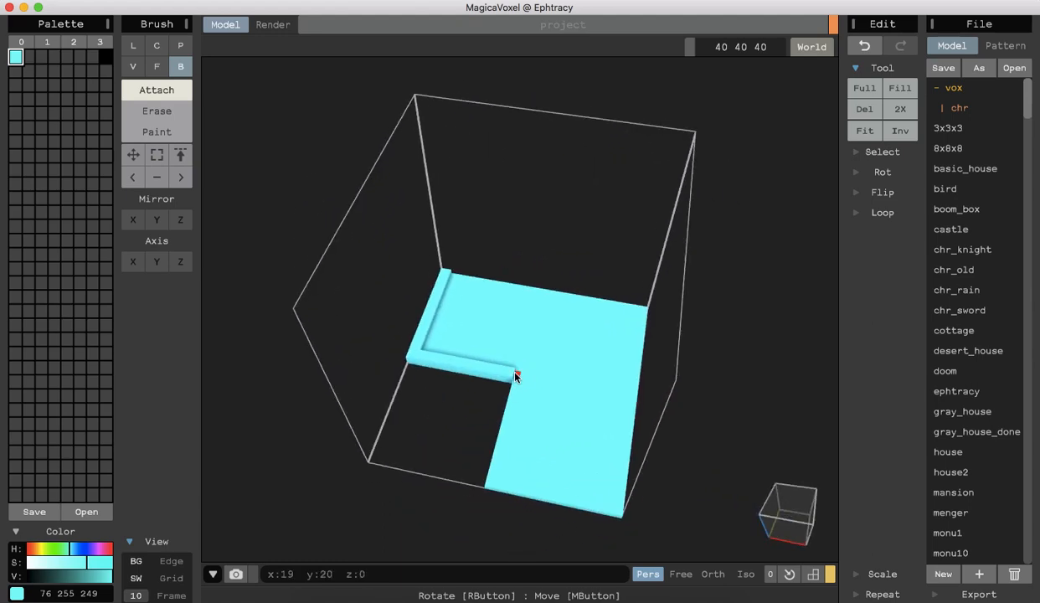
pyautogui.moveTo(515, 374); pyautogui.dragTo(493, 492)
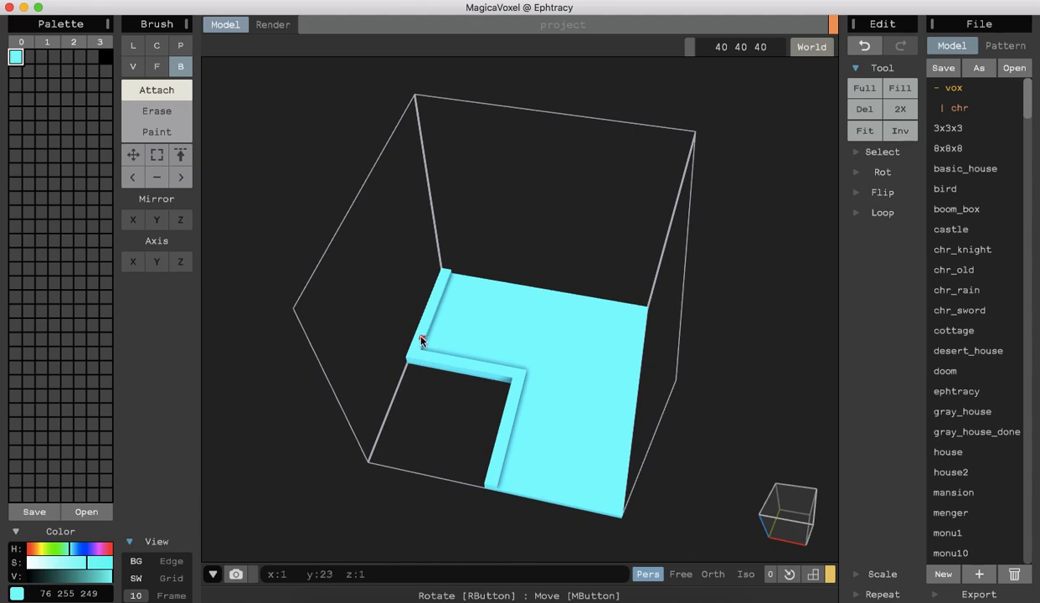
# Complete the one-voxel-high rim along the floor's remaining short front edge and its two long outer edges.
pyautogui.moveTo(676, 503); pyautogui.dragTo(605, 485, button='right')
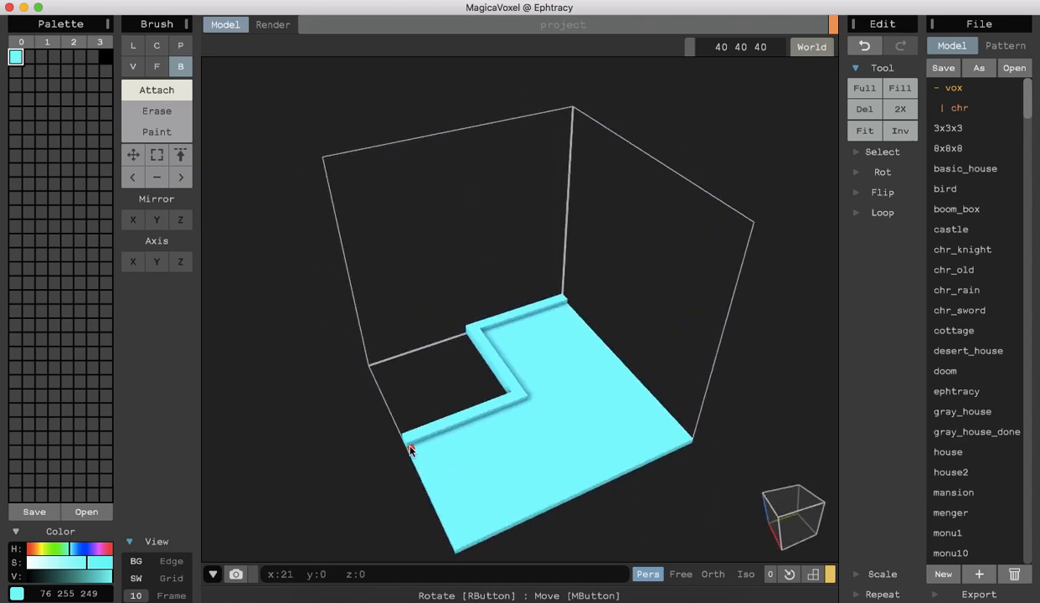
pyautogui.moveTo(399, 434); pyautogui.dragTo(463, 549)
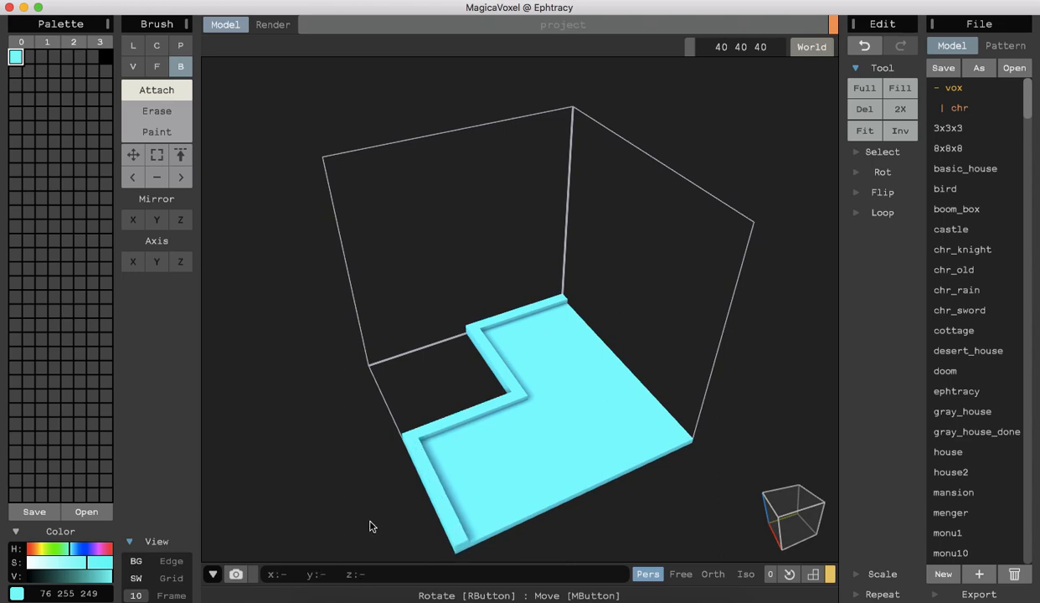
pyautogui.moveTo(371, 527); pyautogui.dragTo(681, 374, button='right')
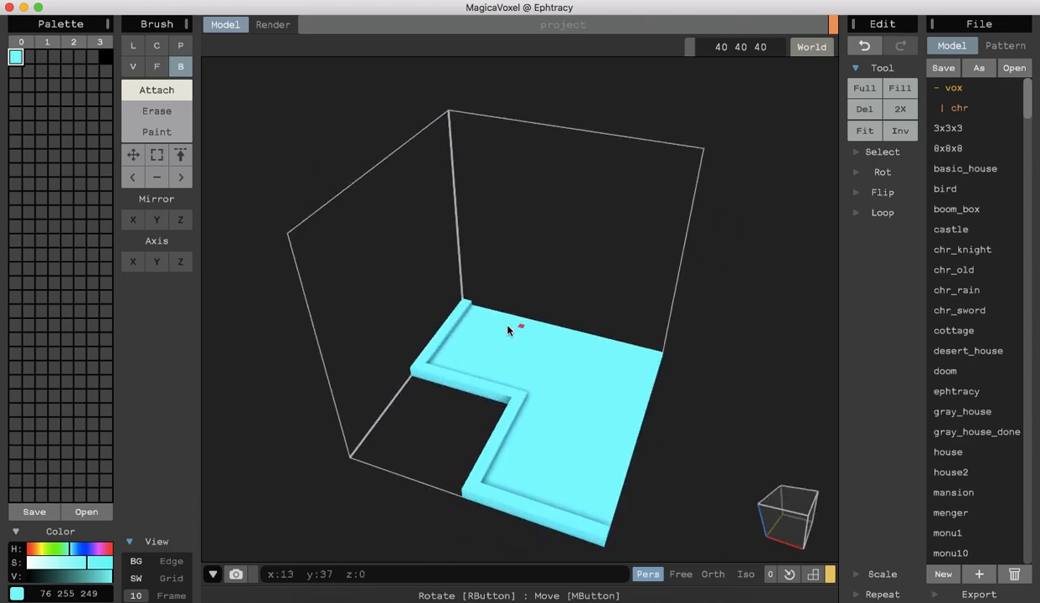
pyautogui.moveTo(540, 276); pyautogui.dragTo(427, 320, button='right')
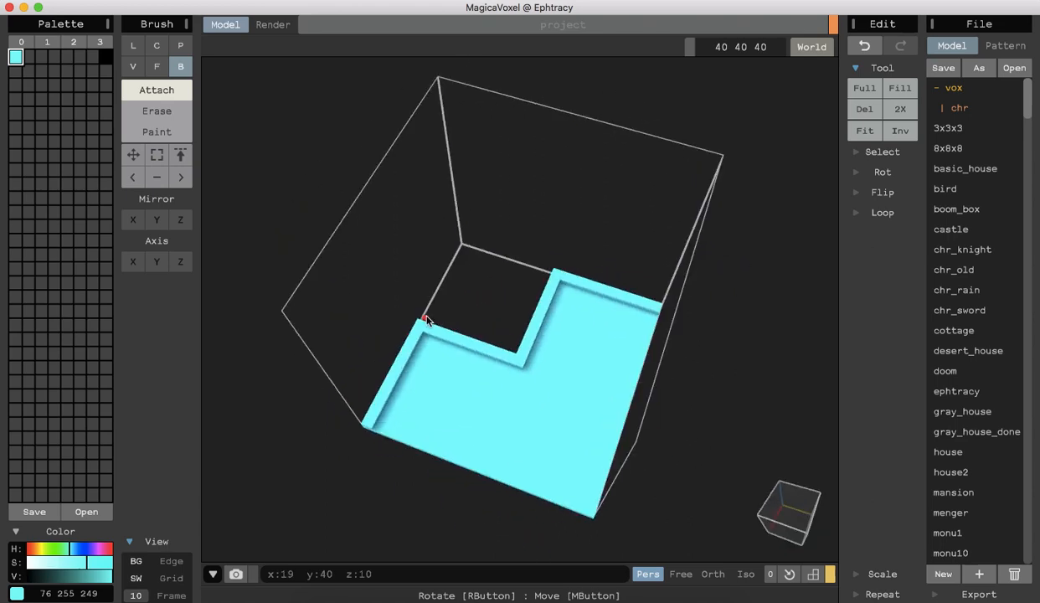
pyautogui.moveTo(656, 319); pyautogui.dragTo(592, 511)
pyautogui.moveTo(431, 508); pyautogui.dragTo(469, 511, button='right')
pyautogui.moveTo(667, 353)
pyautogui.mouseDown()
pyautogui.moveTo(623, 452)
pyautogui.moveTo(546, 518)
pyautogui.mouseUp()
pyautogui.moveTo(402, 515); pyautogui.dragTo(465, 480, button='right')
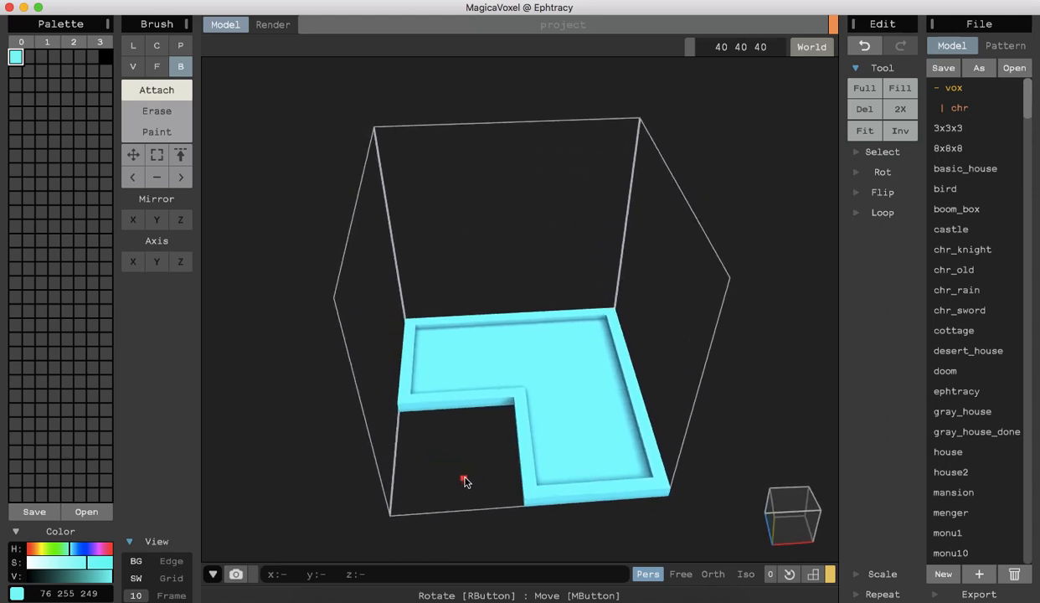
# Extrude the top face of the rim upward to about z 12 with the Face brush to form the walls.
pyautogui.click(156, 66)
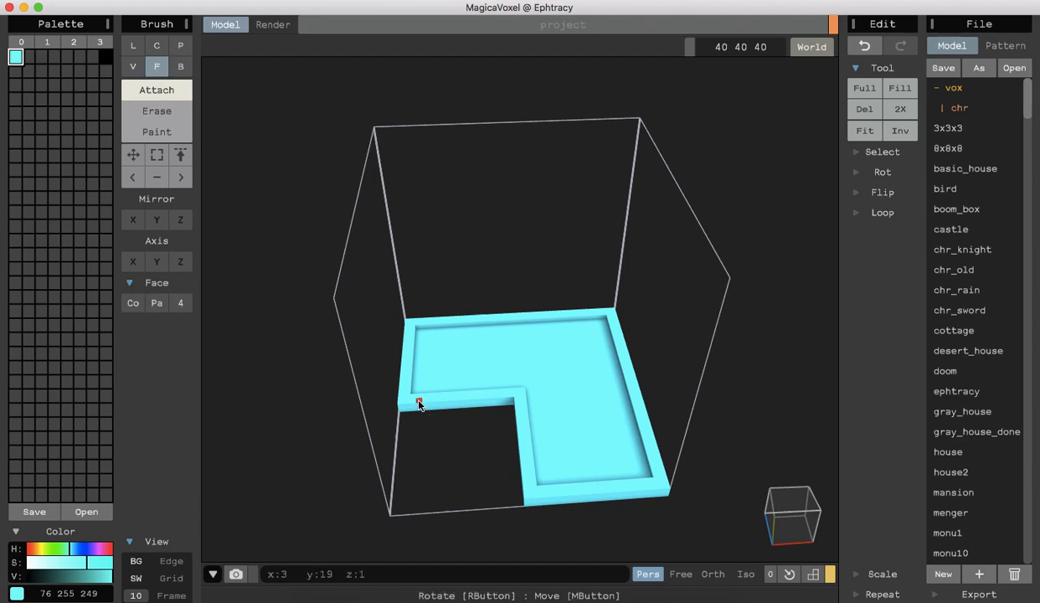
pyautogui.moveTo(418, 403); pyautogui.dragTo(421, 352)
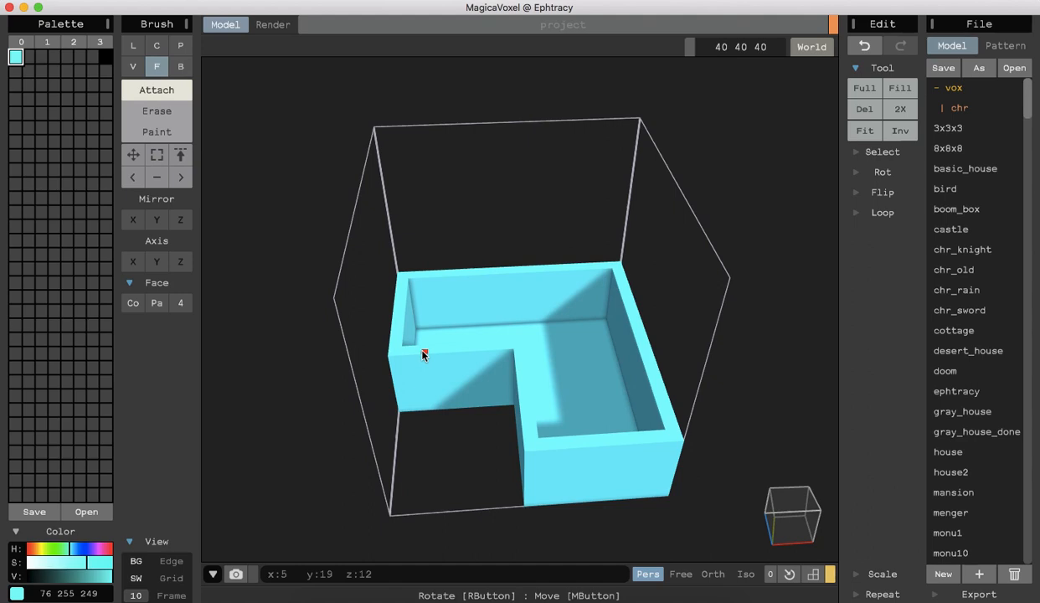
# Define the second palette colour as green, RGB 20 165 23.
pyautogui.click(28, 59)
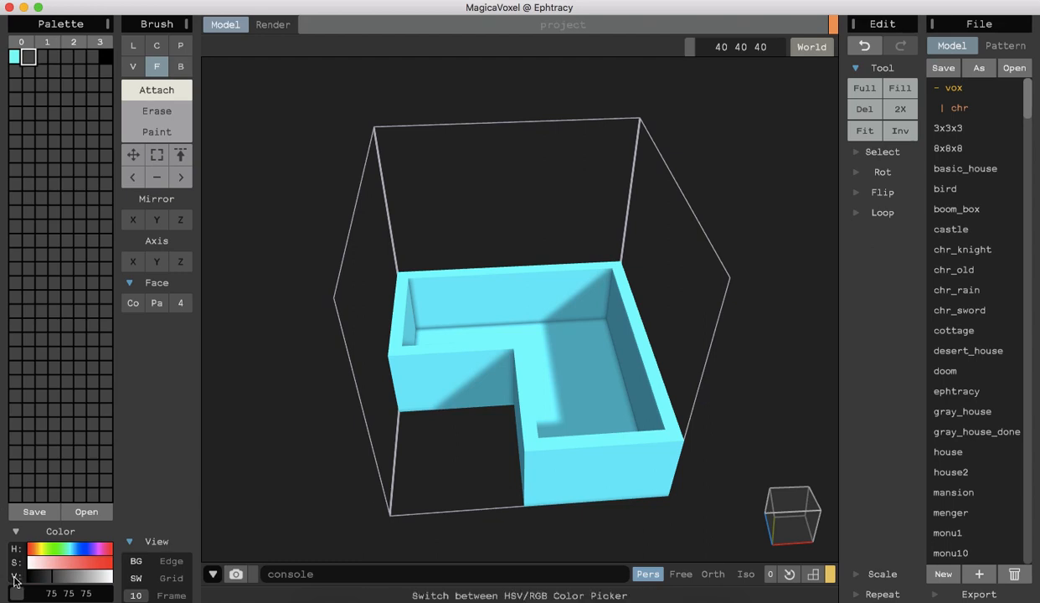
pyautogui.click(54, 549)
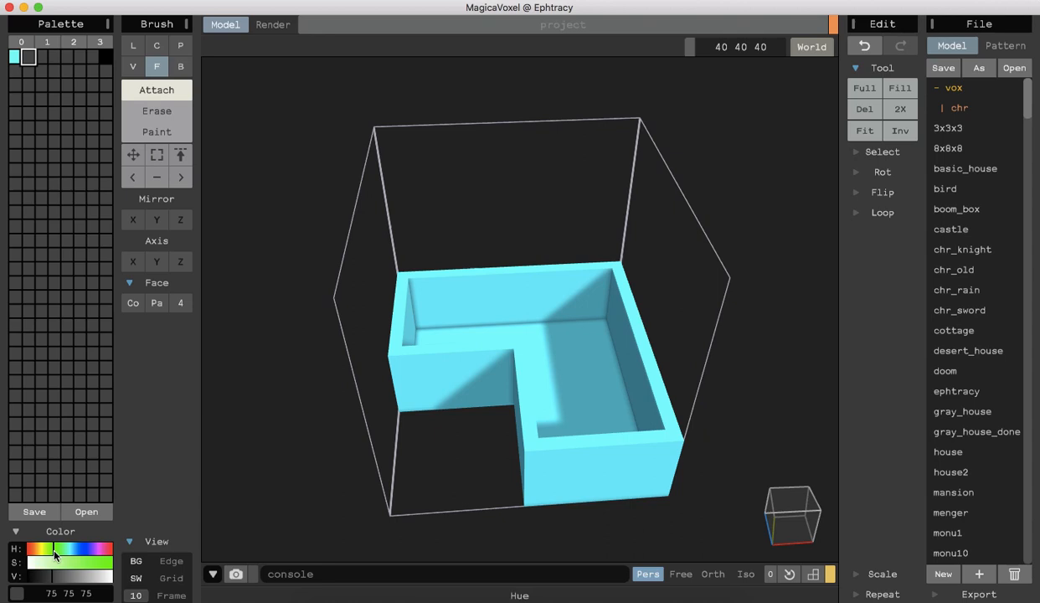
pyautogui.click(103, 563)
pyautogui.moveTo(60, 577); pyautogui.dragTo(83, 582)
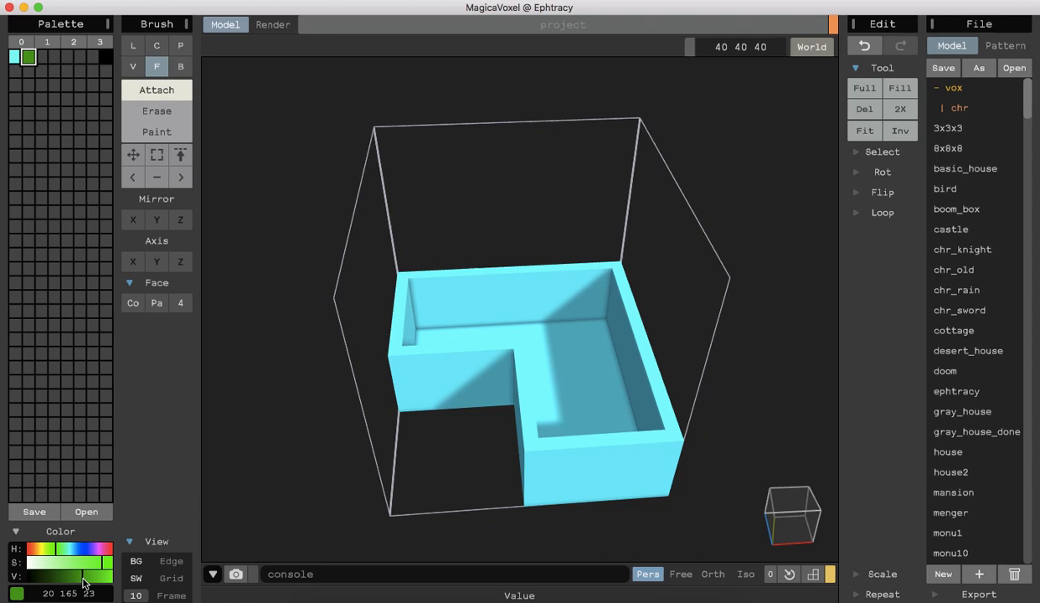
pyautogui.click(545, 350)
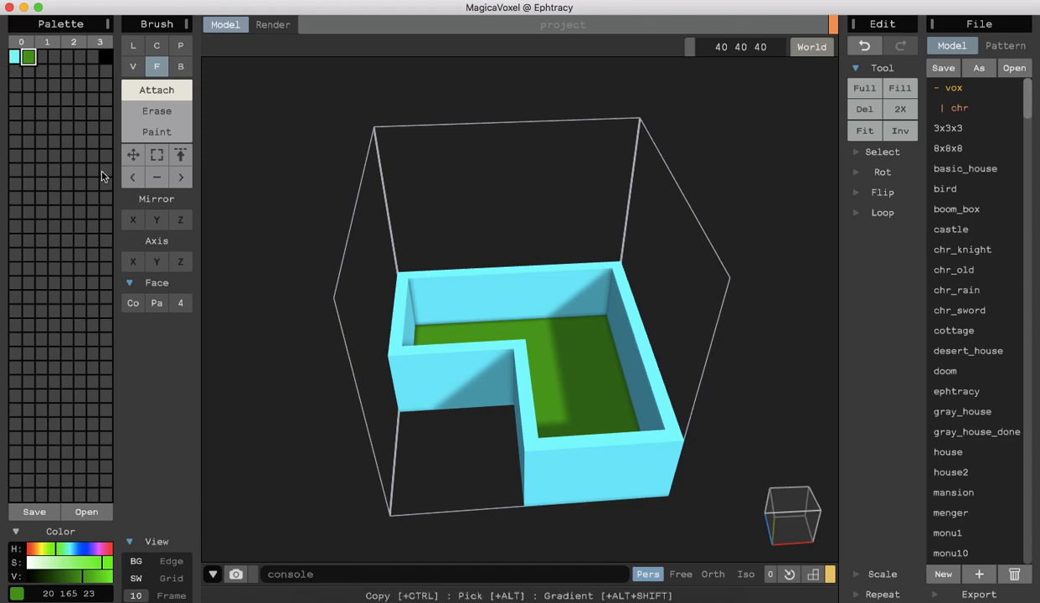
pyautogui.click(40, 57)
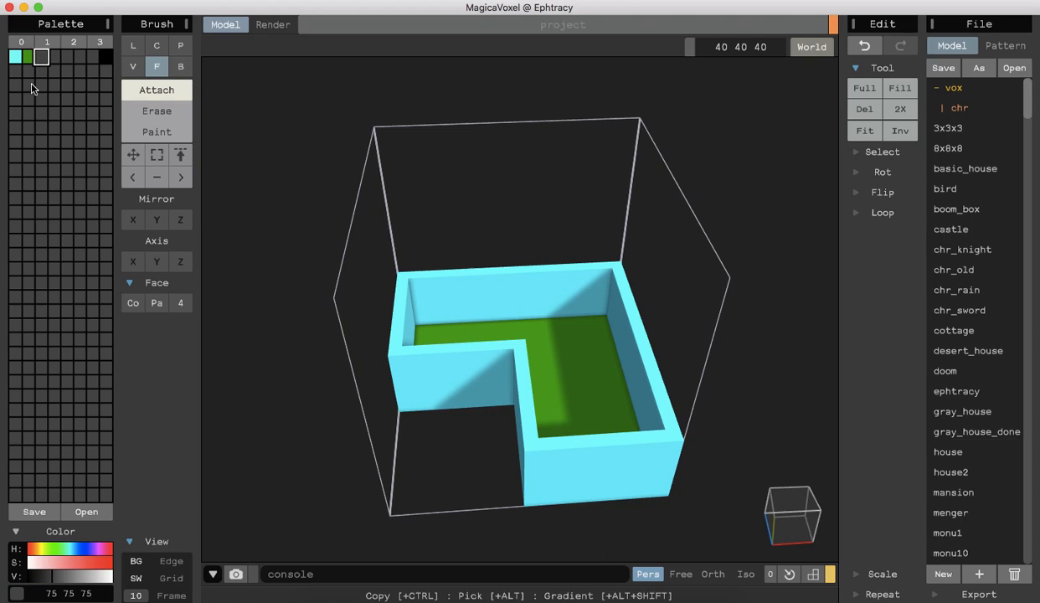
pyautogui.click(40, 550)
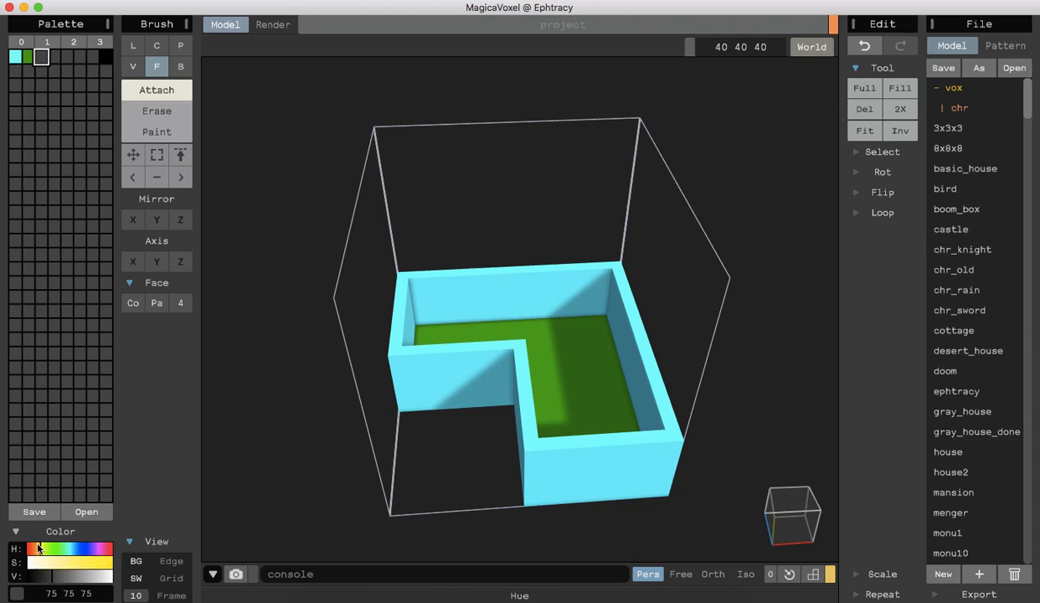
pyautogui.click(89, 563)
pyautogui.moveTo(52, 577); pyautogui.dragTo(112, 578)
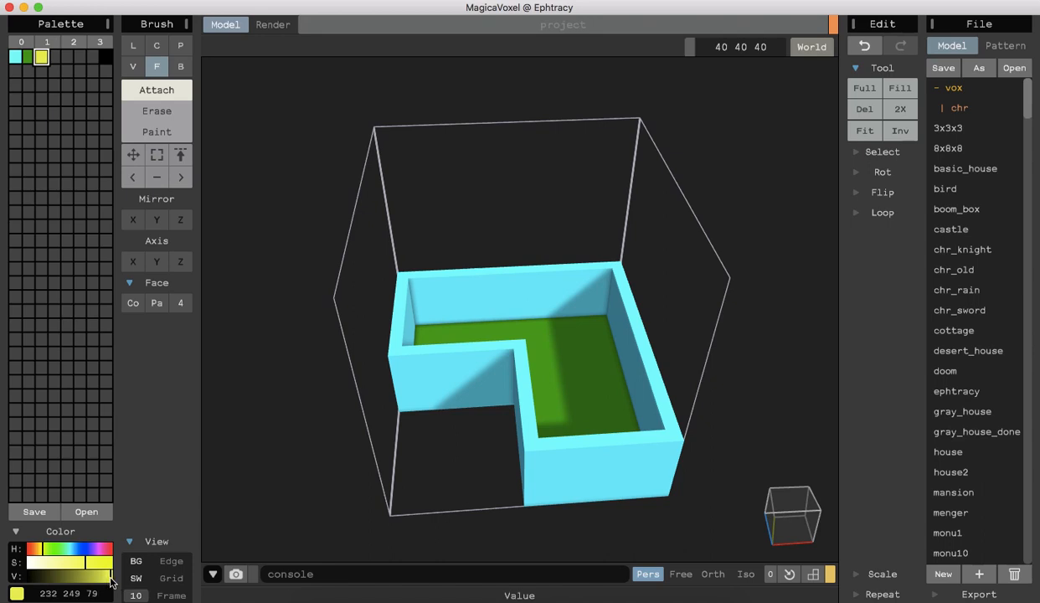
pyautogui.moveTo(266, 506); pyautogui.dragTo(337, 493, button='right')
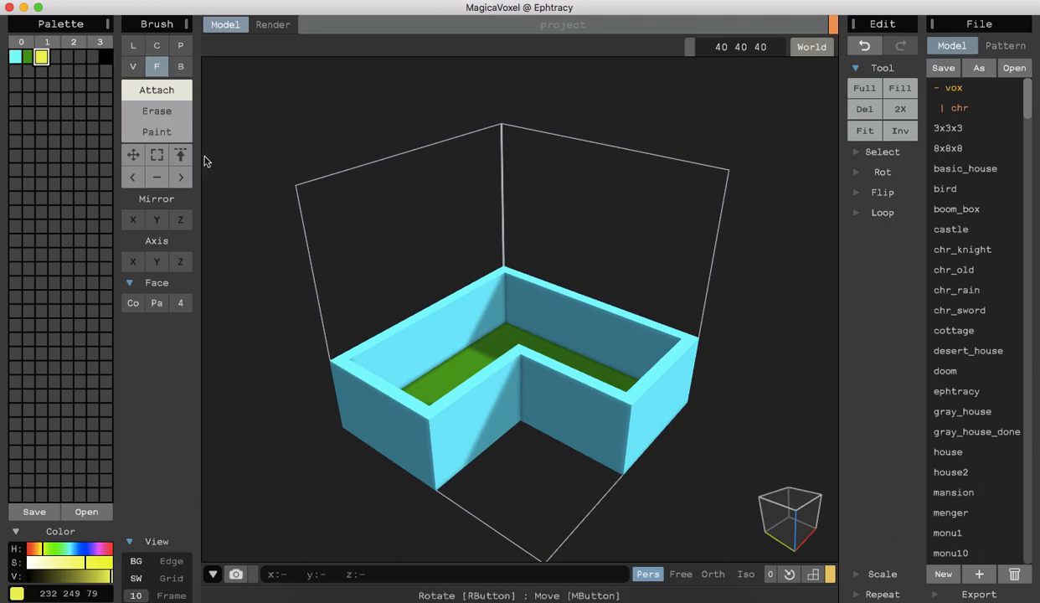
pyautogui.moveTo(253, 324)
pyautogui.mouseDown(button='right')
pyautogui.moveTo(258, 394)
pyautogui.moveTo(253, 349)
pyautogui.mouseUp(button='right')
pyautogui.hotkey('ctrl', 'z')
pyautogui.hotkey('ctrl', 'z')
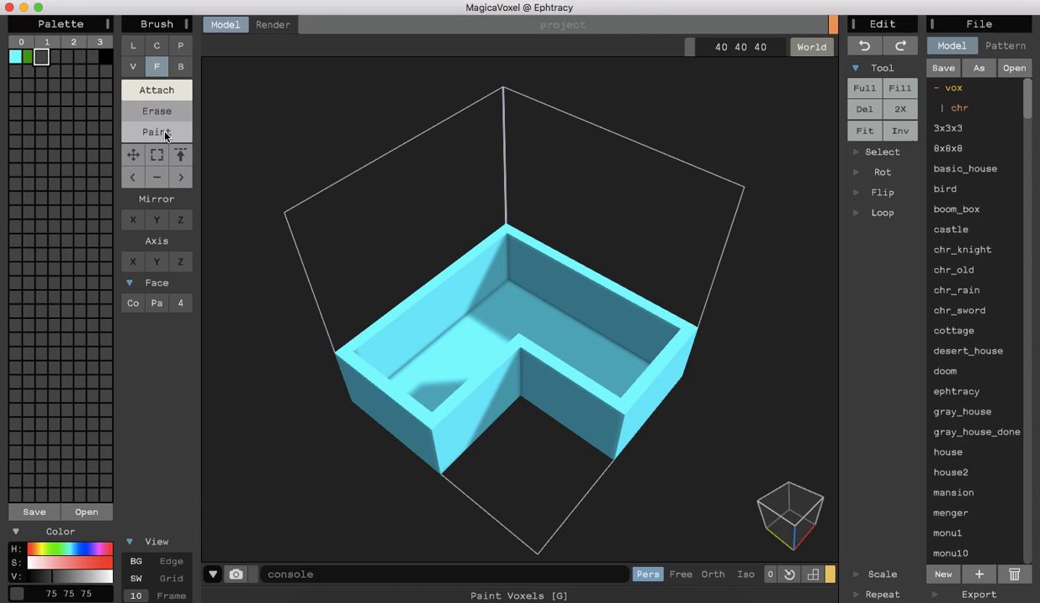
# Paint the floor inside the walls green with the Face brush in Paint mode.
pyautogui.click(165, 135)
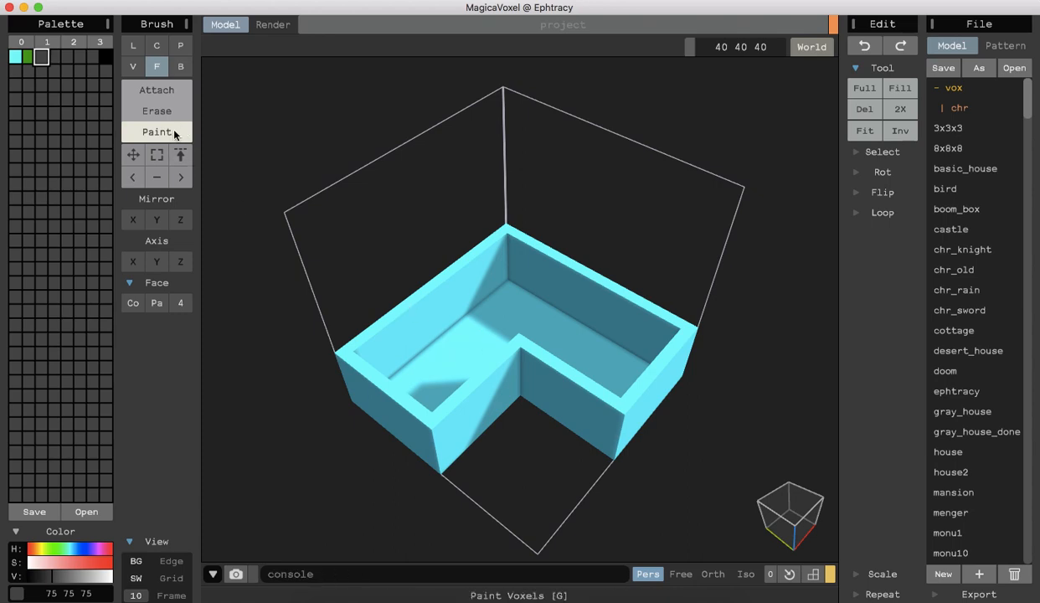
pyautogui.click(27, 56)
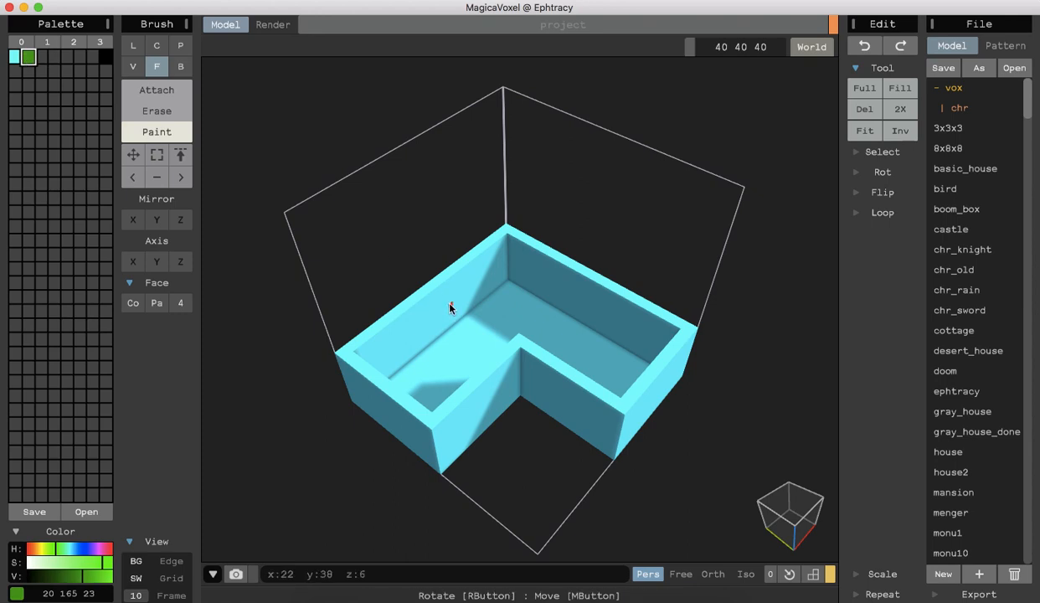
pyautogui.click(465, 341)
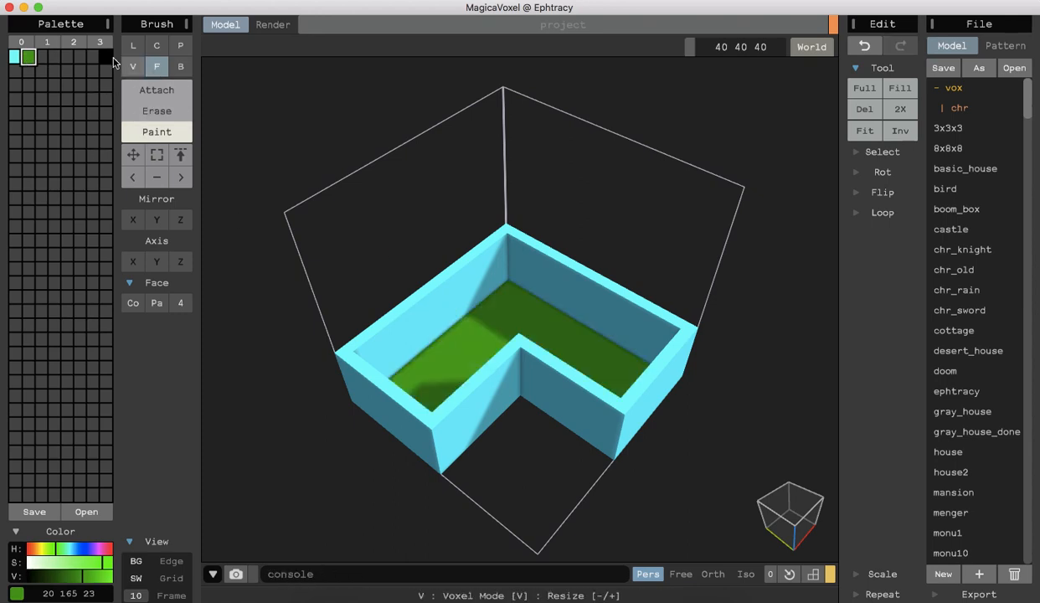
# Define the third palette colour as pale yellow, RGB 237 244 114.
pyautogui.click(41, 56)
pyautogui.click(42, 549)
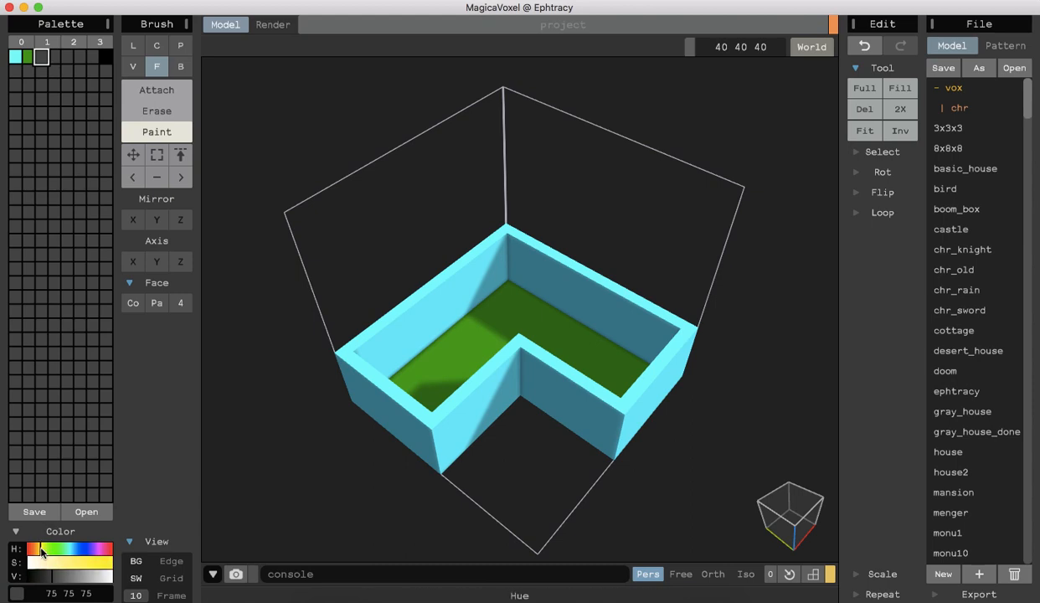
pyautogui.click(72, 563)
pyautogui.moveTo(58, 579); pyautogui.dragTo(112, 578)
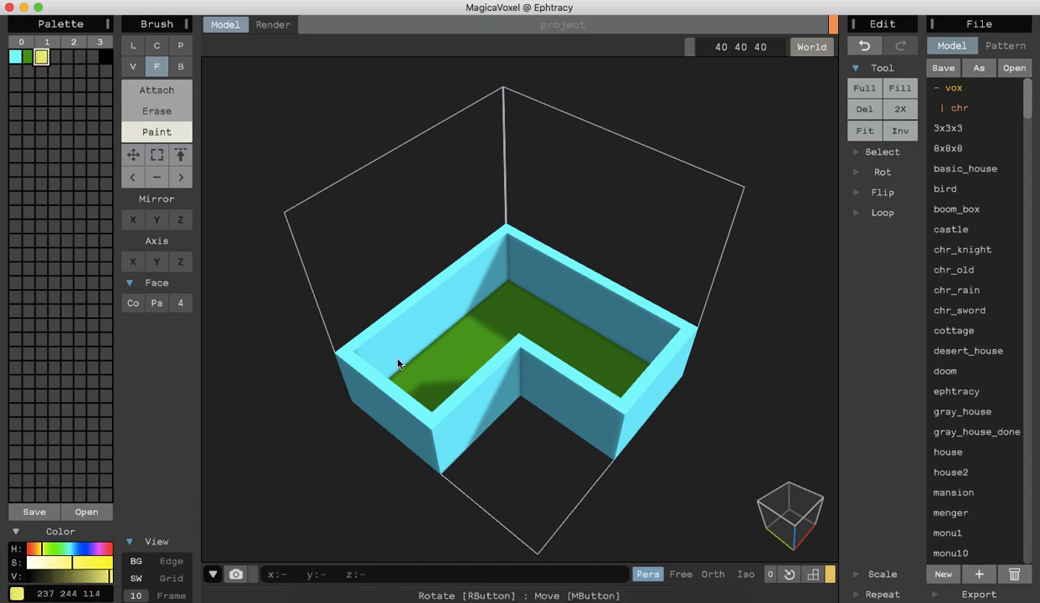
# Paint all the inner wall faces of the L-shaped room pale yellow with the Face brush in Paint mode.
pyautogui.click(541, 274)
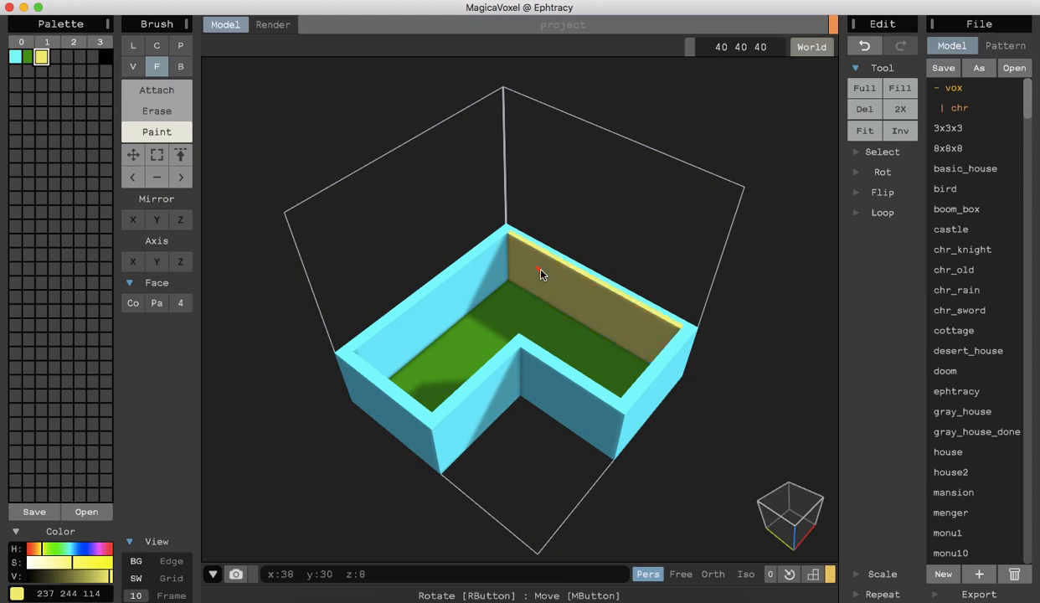
pyautogui.click(474, 283)
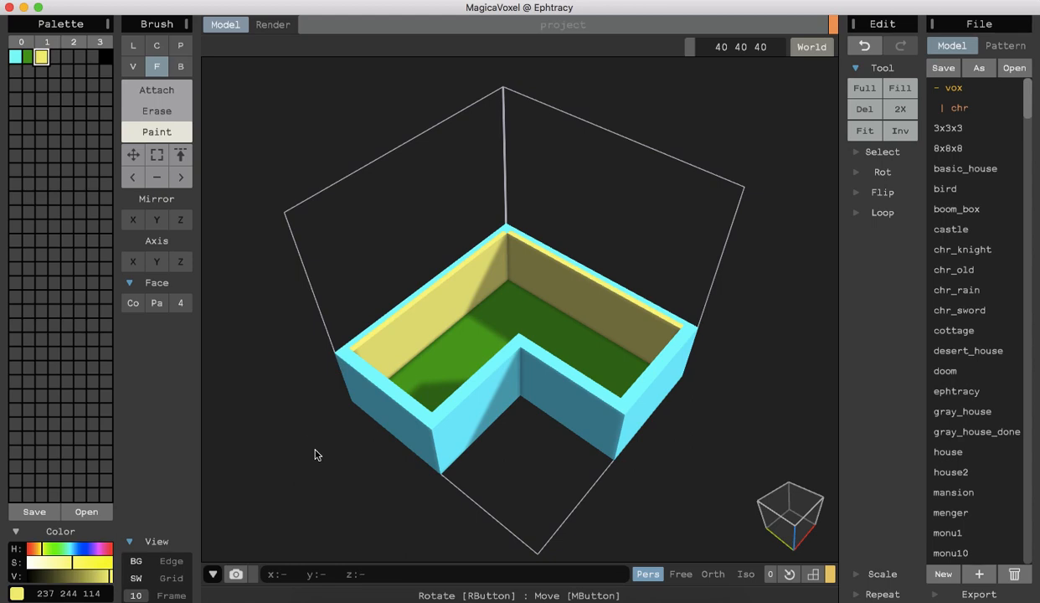
pyautogui.moveTo(317, 455); pyautogui.dragTo(197, 448, button='right')
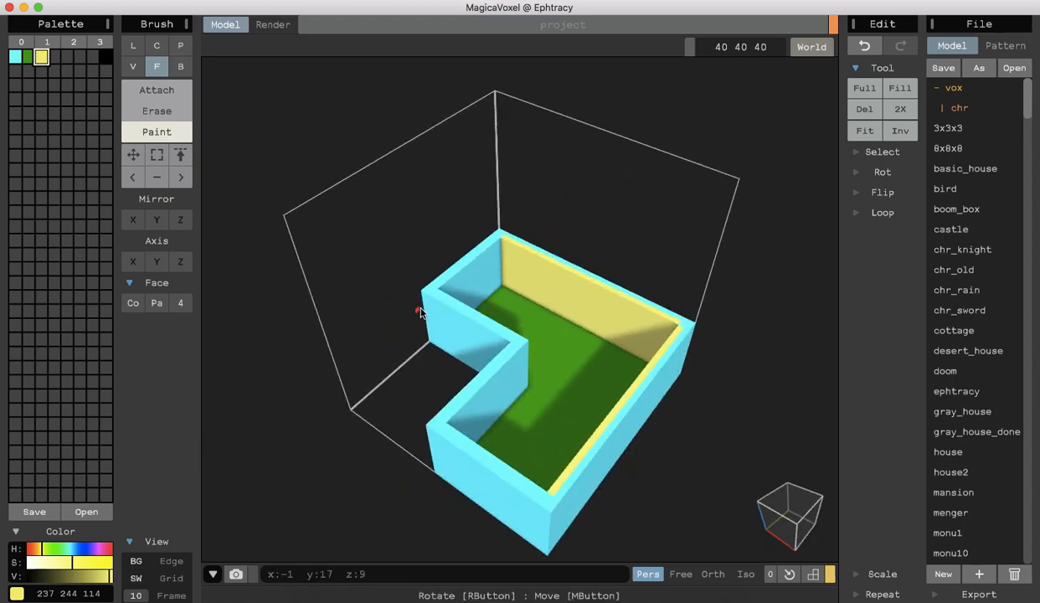
pyautogui.moveTo(714, 373); pyautogui.dragTo(565, 378, button='right')
pyautogui.click(558, 369)
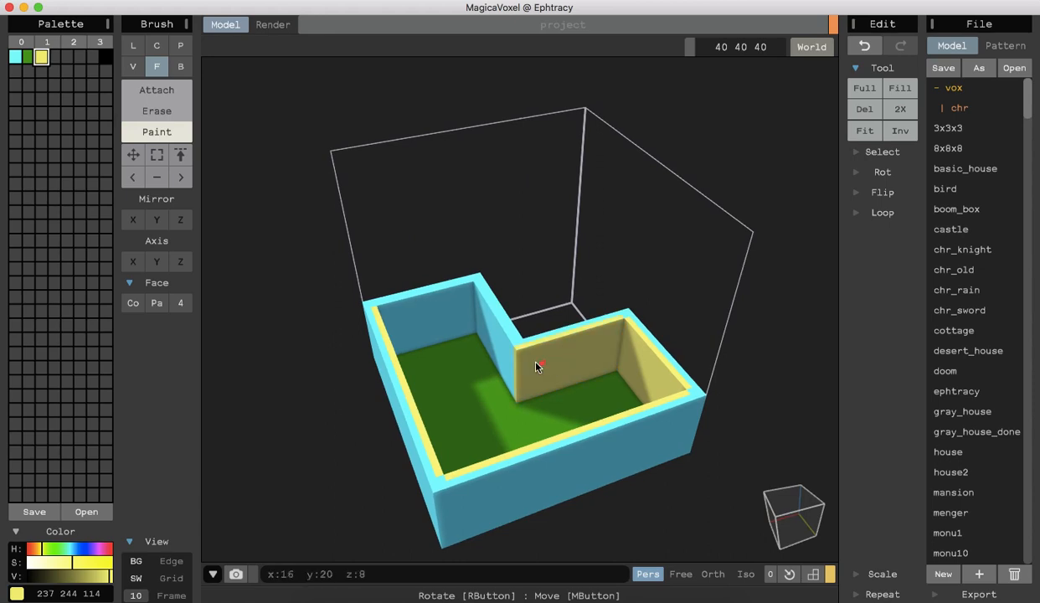
pyautogui.click(482, 335)
pyautogui.click(437, 322)
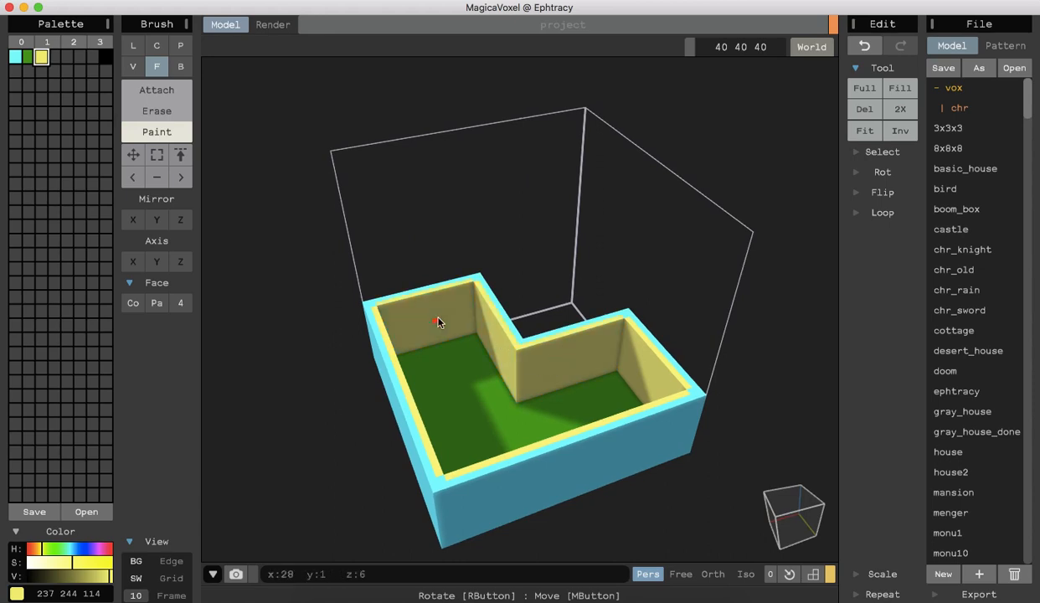
pyautogui.moveTo(320, 466)
pyautogui.mouseDown(button='right')
pyautogui.moveTo(389, 488)
pyautogui.moveTo(529, 481)
pyautogui.moveTo(549, 441)
pyautogui.moveTo(624, 472)
pyautogui.moveTo(677, 473)
pyautogui.moveTo(642, 487)
pyautogui.mouseUp(button='right')
pyautogui.scroll(5, 641, 486)
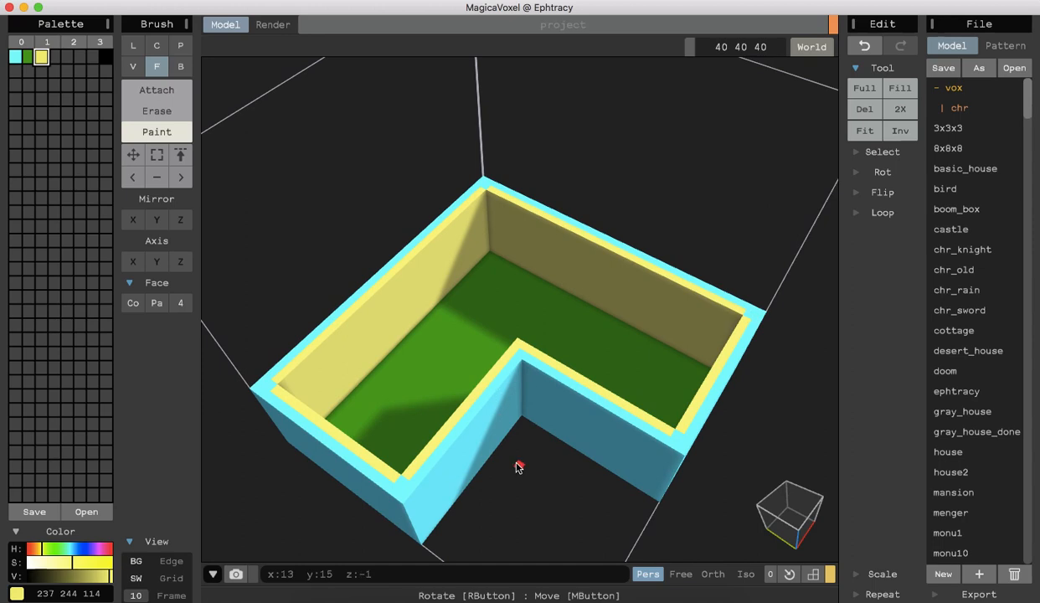
pyautogui.moveTo(289, 474); pyautogui.dragTo(294, 515, button='right')
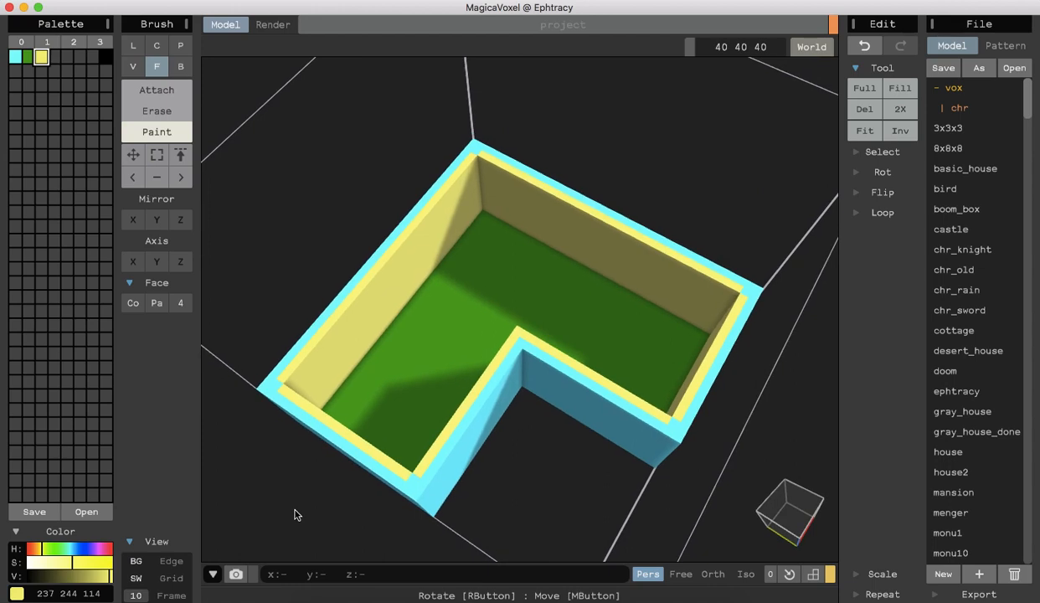
# Define the fourth palette colour as brown, RGB 182 104 9.
pyautogui.click(55, 60)
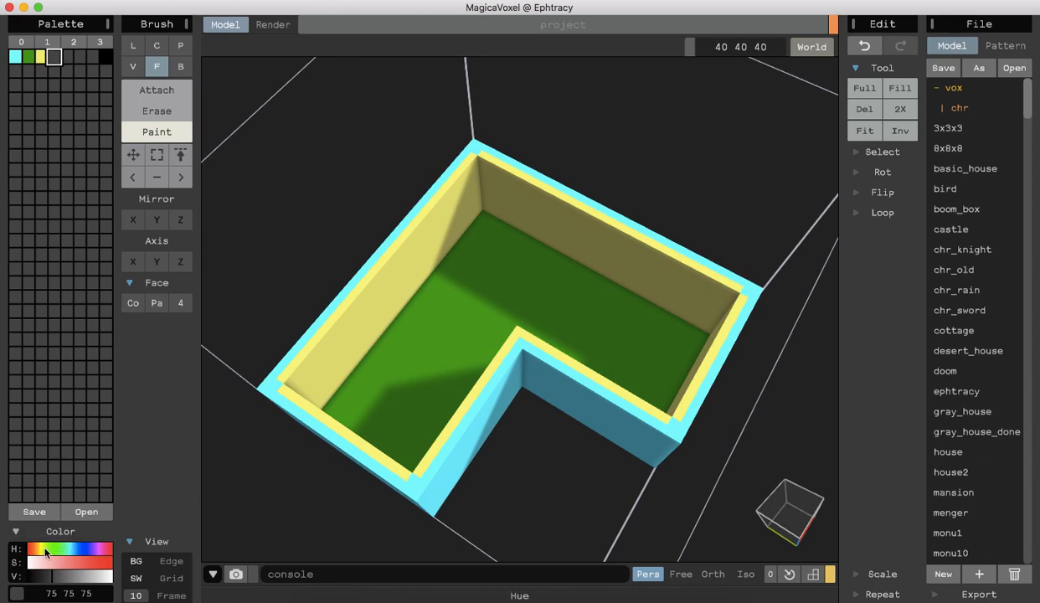
pyautogui.click(35, 549)
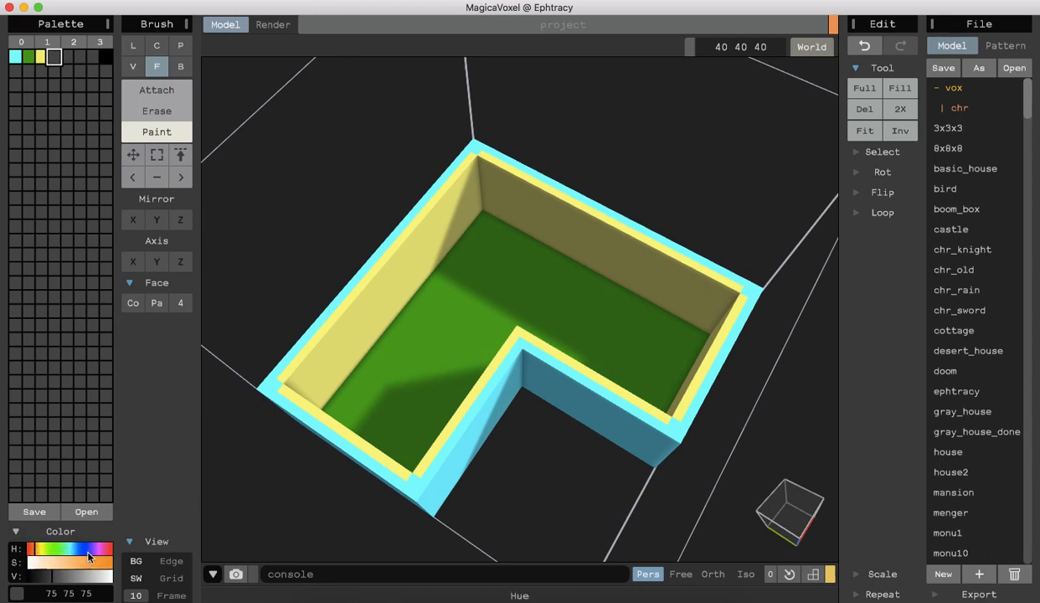
pyautogui.click(108, 562)
pyautogui.moveTo(56, 578); pyautogui.dragTo(88, 578)
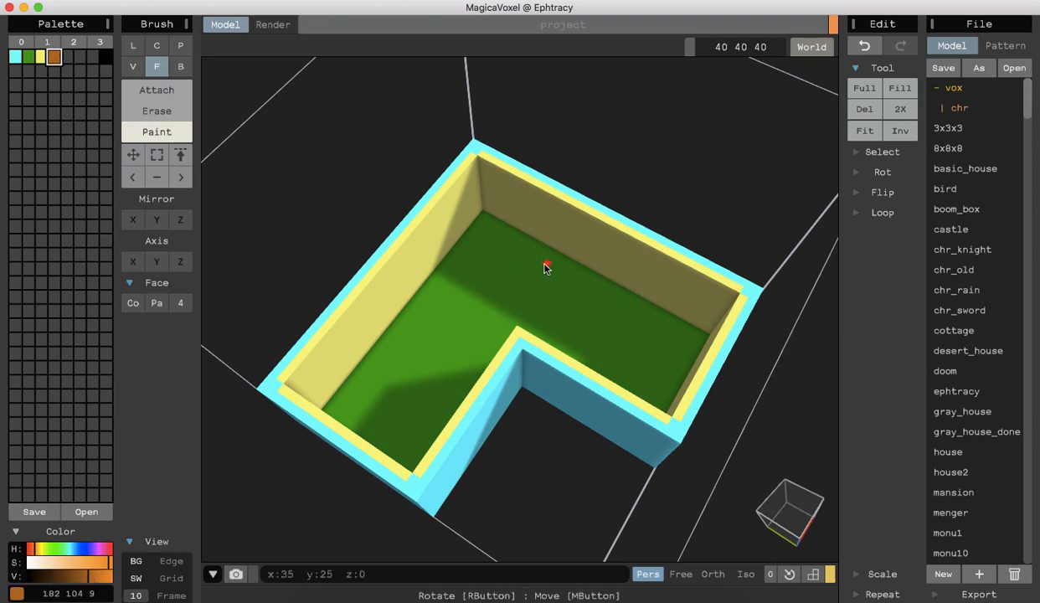
# Examine the room's floor and inner walls from above, close up and from a low angle.
pyautogui.moveTo(265, 469); pyautogui.dragTo(446, 349, button='right')
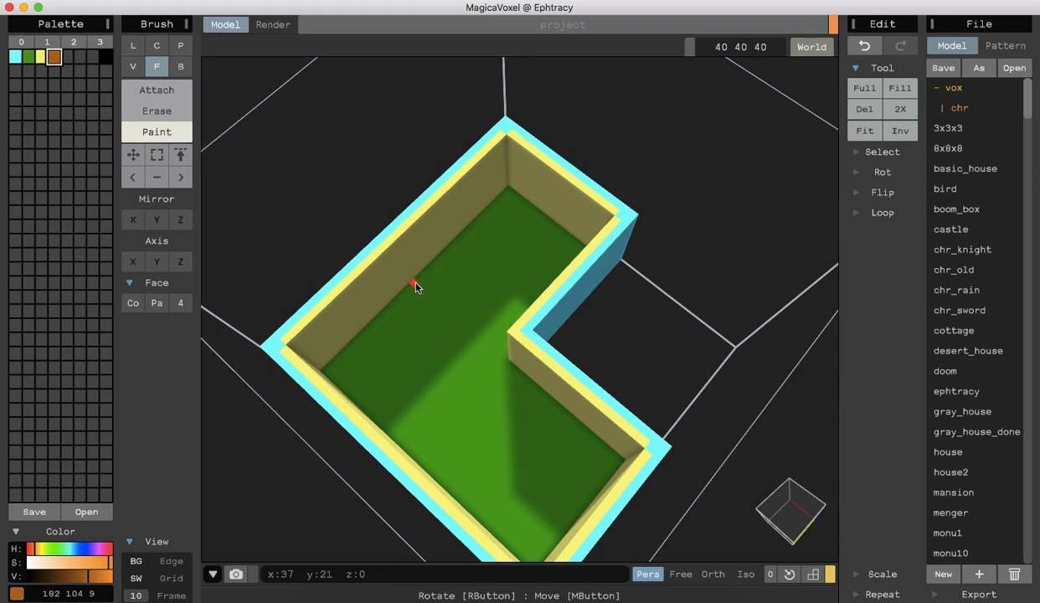
pyautogui.moveTo(318, 190); pyautogui.dragTo(352, 229, button='right')
pyautogui.scroll(10, 353, 232)
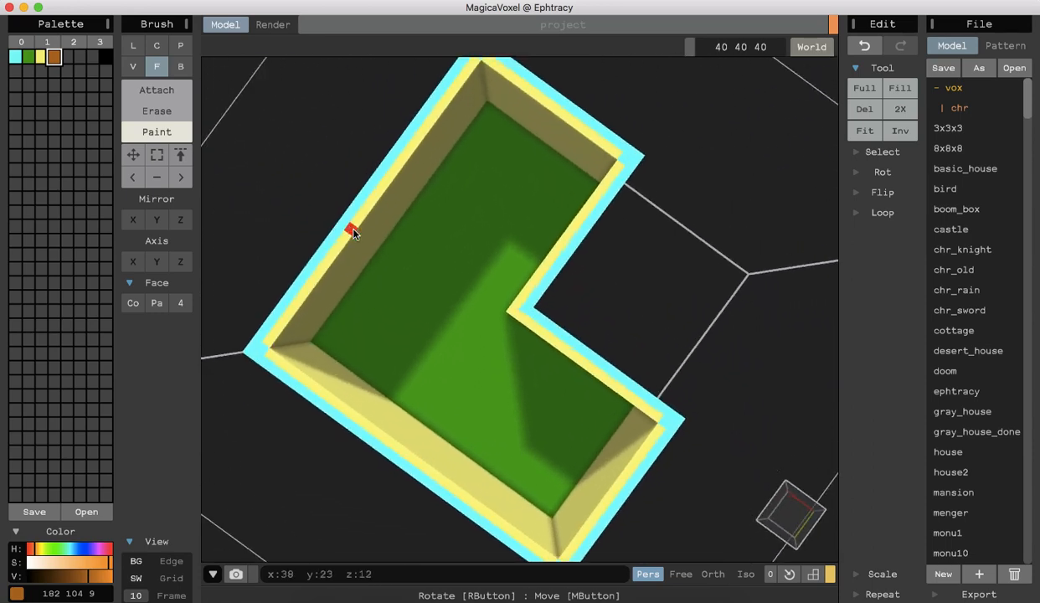
pyautogui.scroll(-10, 353, 233)
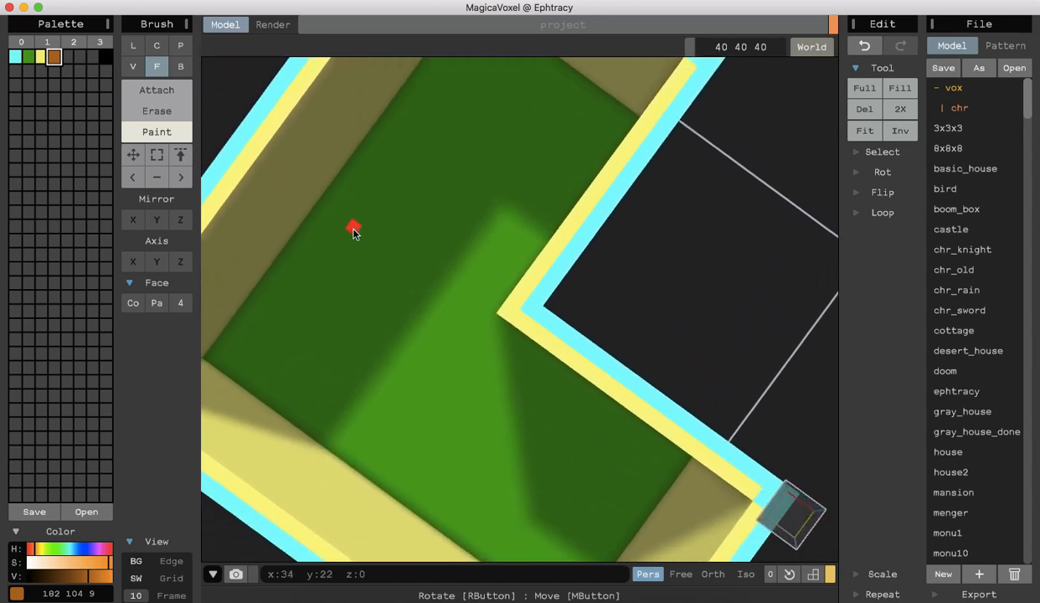
pyautogui.moveTo(352, 228); pyautogui.dragTo(353, 234, button='right')
pyautogui.press('w')
pyautogui.press('s')
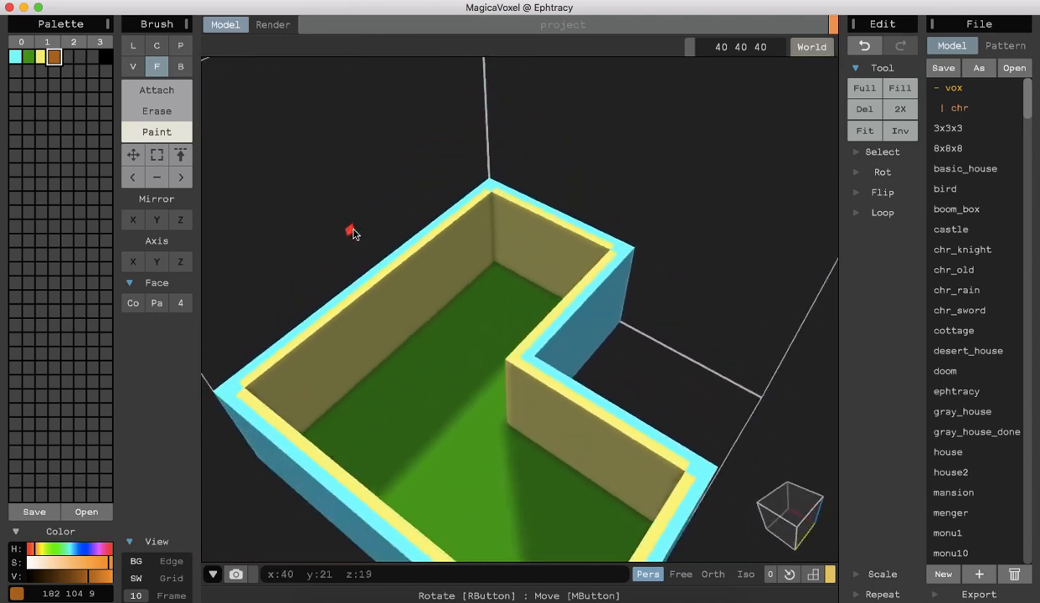
pyautogui.press('s')
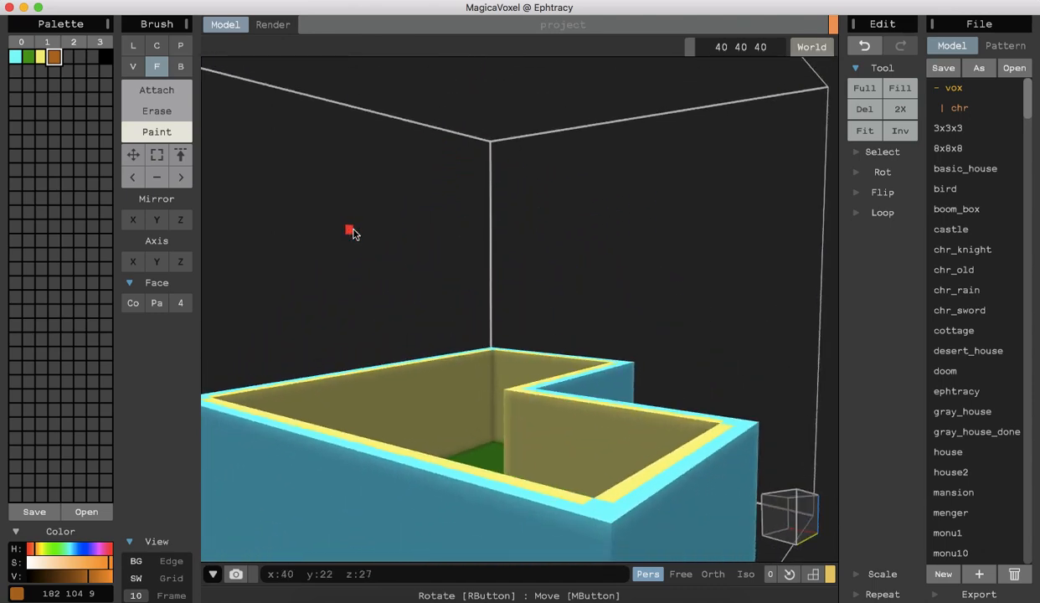
pyautogui.moveTo(333, 220); pyautogui.dragTo(382, 308, button='right')
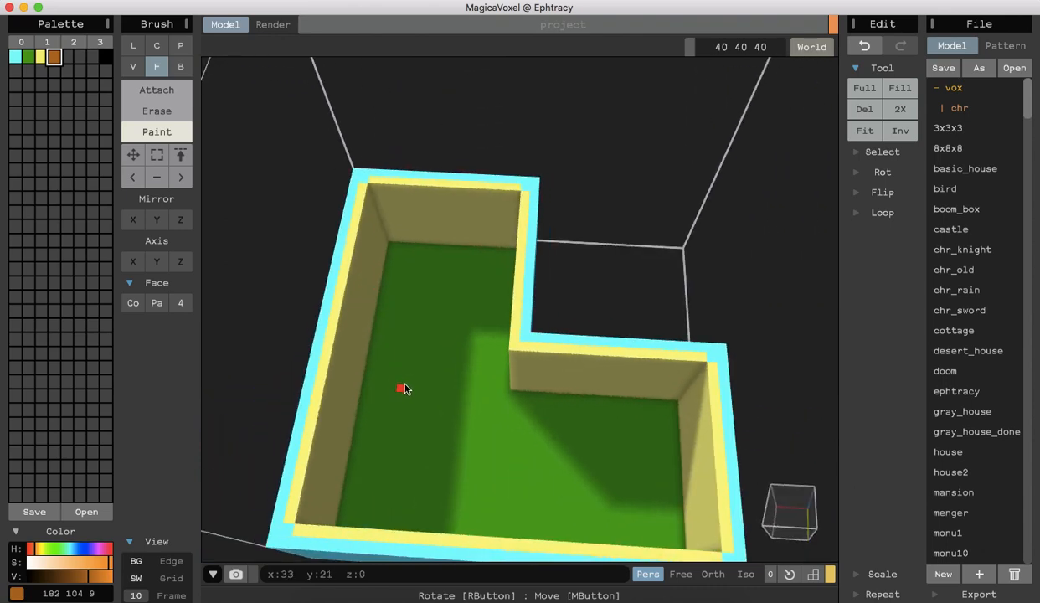
# Try painting the whole green floor brown with the Face brush, and undo the paint.
pyautogui.click(409, 388)
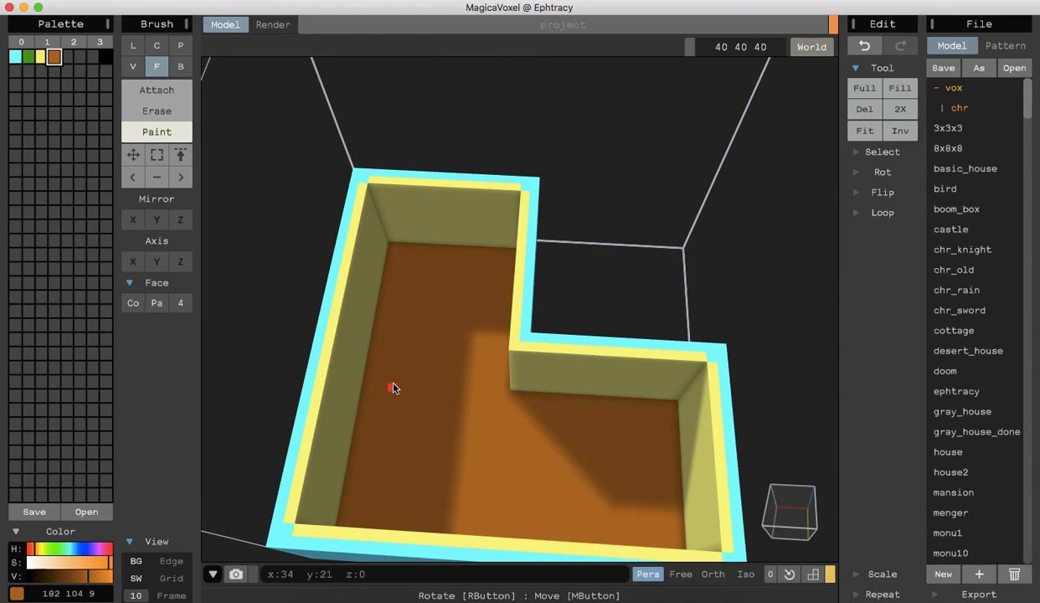
pyautogui.hotkey('ctrl', 'z')
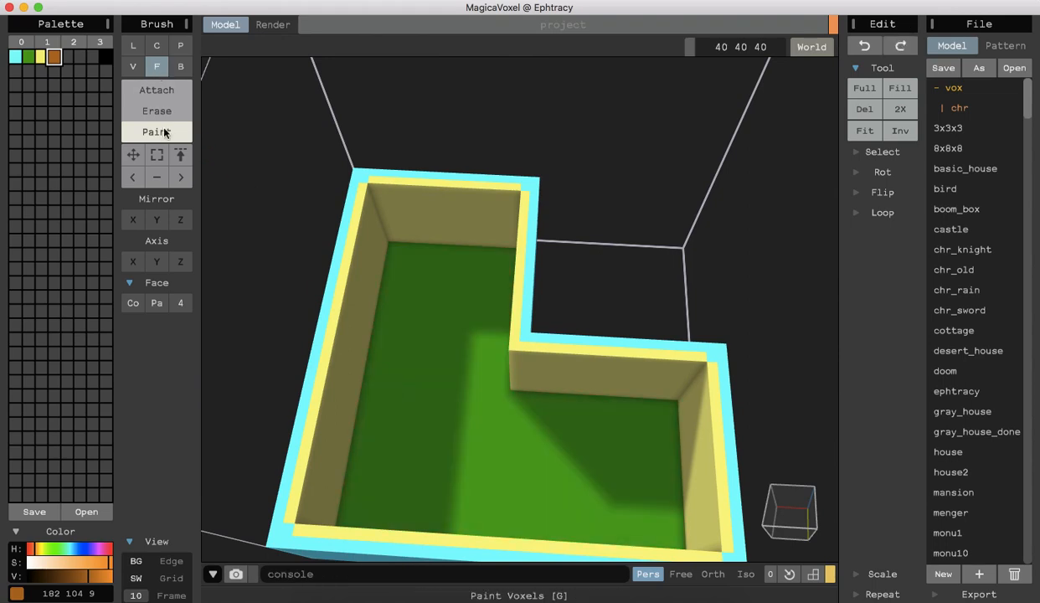
# Attach a one-voxel-high brown slab with the Box brush along the long inner wall, from about y 21 to the back corner.
pyautogui.click(180, 66)
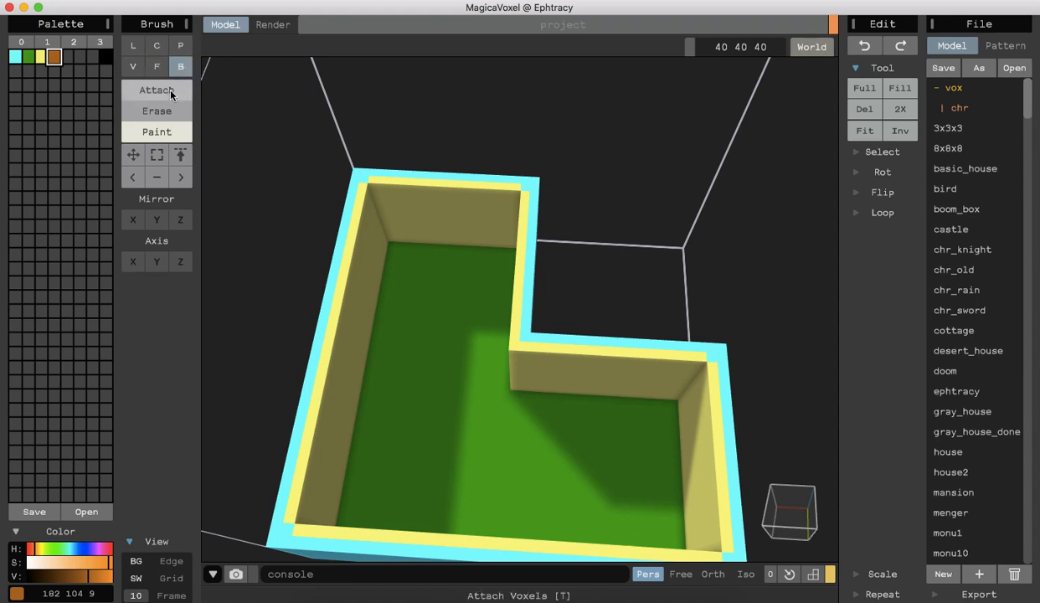
pyautogui.click(171, 93)
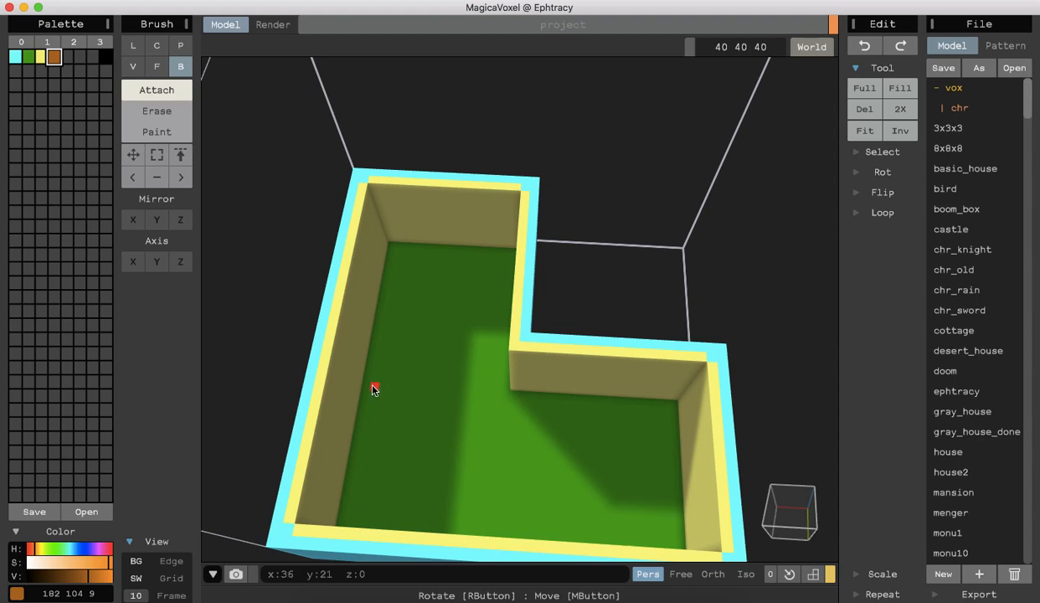
pyautogui.moveTo(408, 391)
pyautogui.mouseDown()
pyautogui.moveTo(371, 391)
pyautogui.moveTo(368, 288)
pyautogui.moveTo(394, 253)
pyautogui.mouseUp()
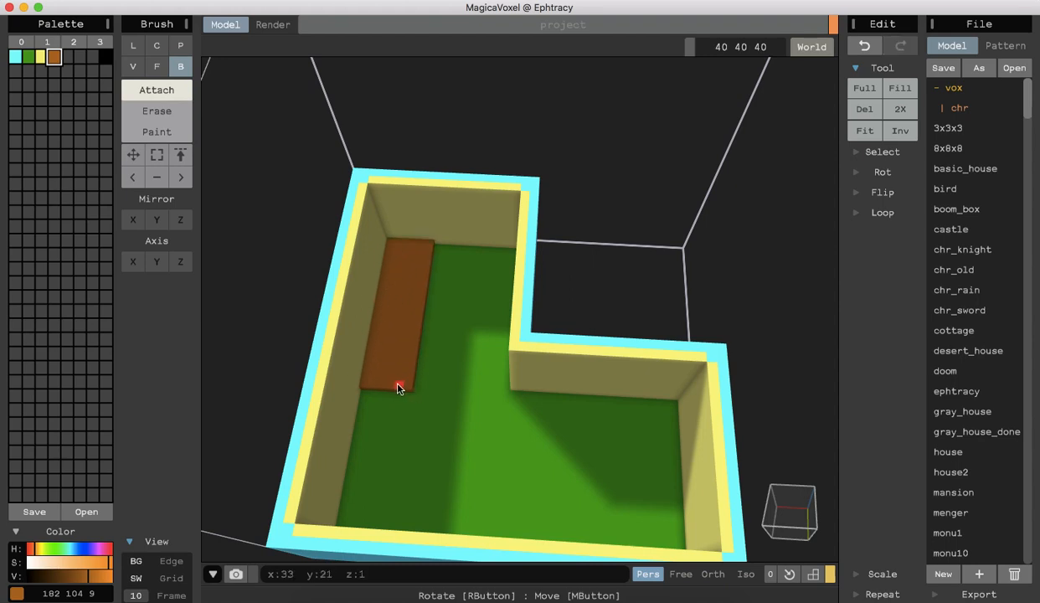
pyautogui.click(158, 70)
pyautogui.click(165, 113)
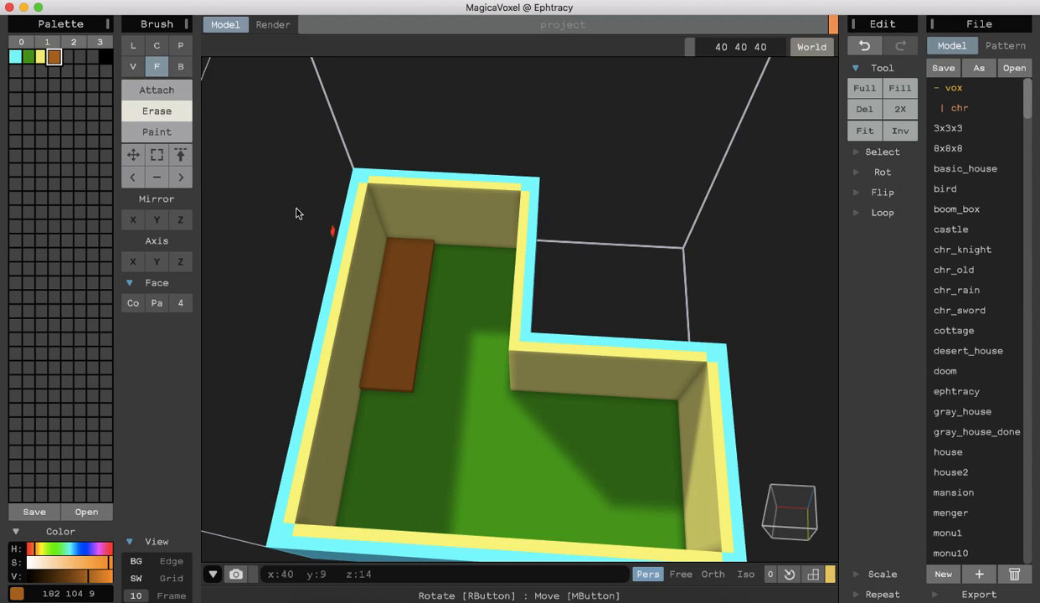
pyautogui.moveTo(262, 235); pyautogui.dragTo(219, 220, button='right')
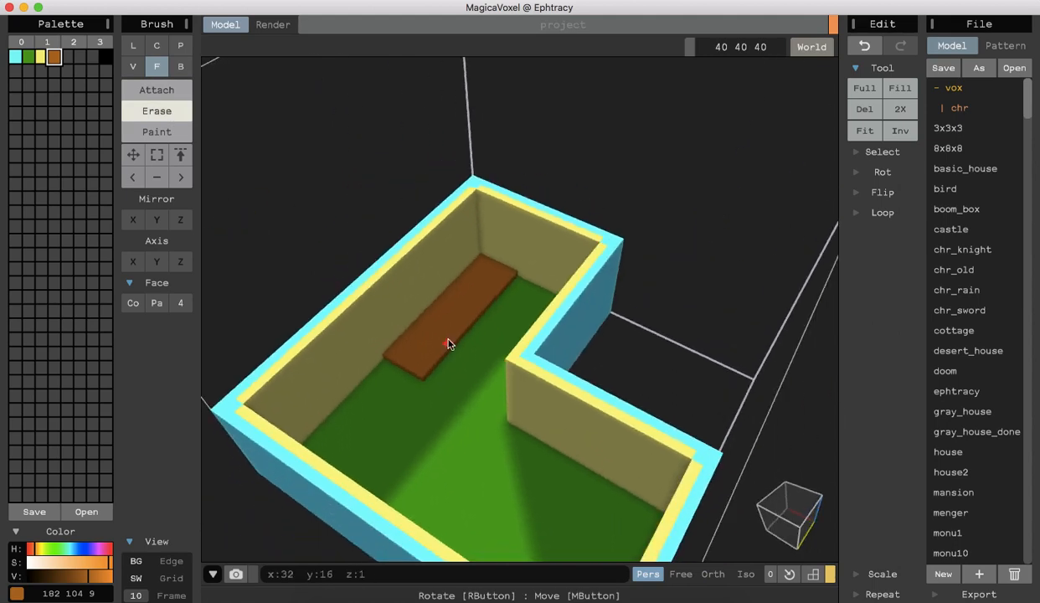
pyautogui.moveTo(288, 204)
pyautogui.mouseDown(button='right')
pyautogui.moveTo(334, 216)
pyautogui.moveTo(327, 247)
pyautogui.moveTo(330, 232)
pyautogui.mouseUp(button='right')
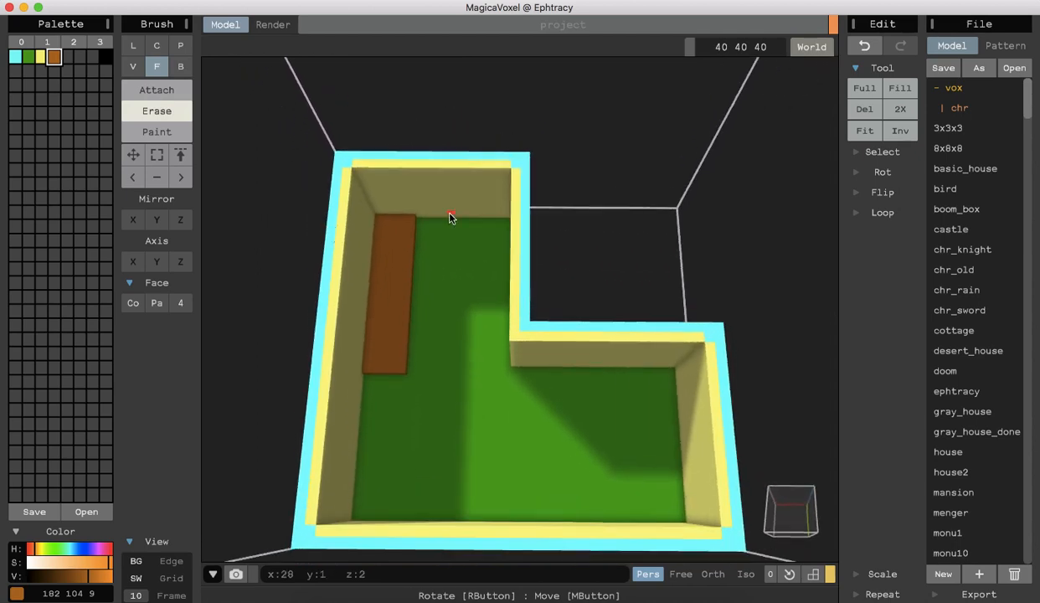
pyautogui.click(421, 250)
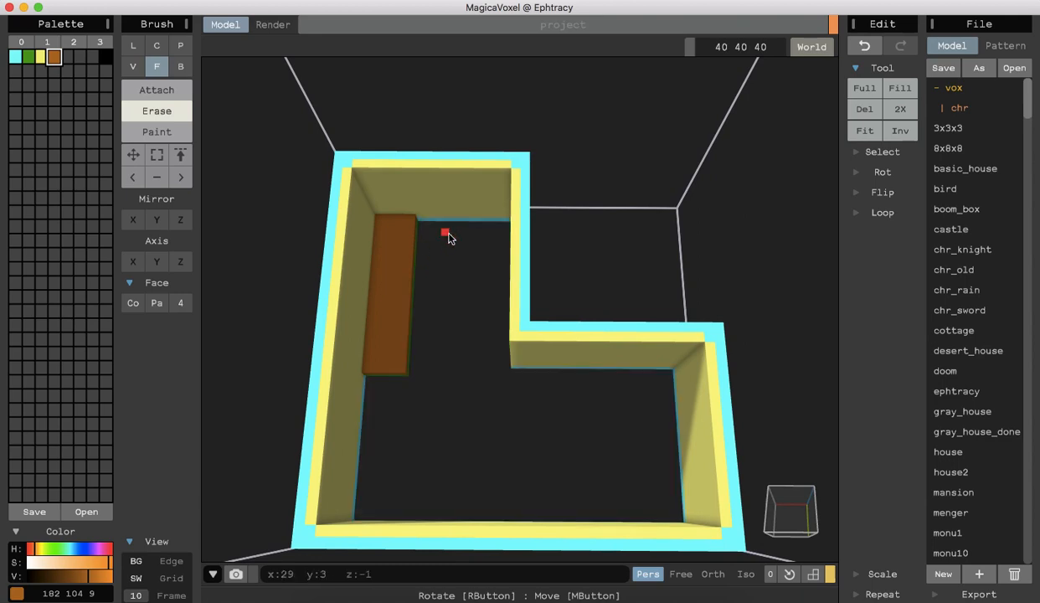
pyautogui.press('super+z')
# Attach a small one-voxel-high brown block against the back end of the slab with the Box brush.
pyautogui.click(177, 67)
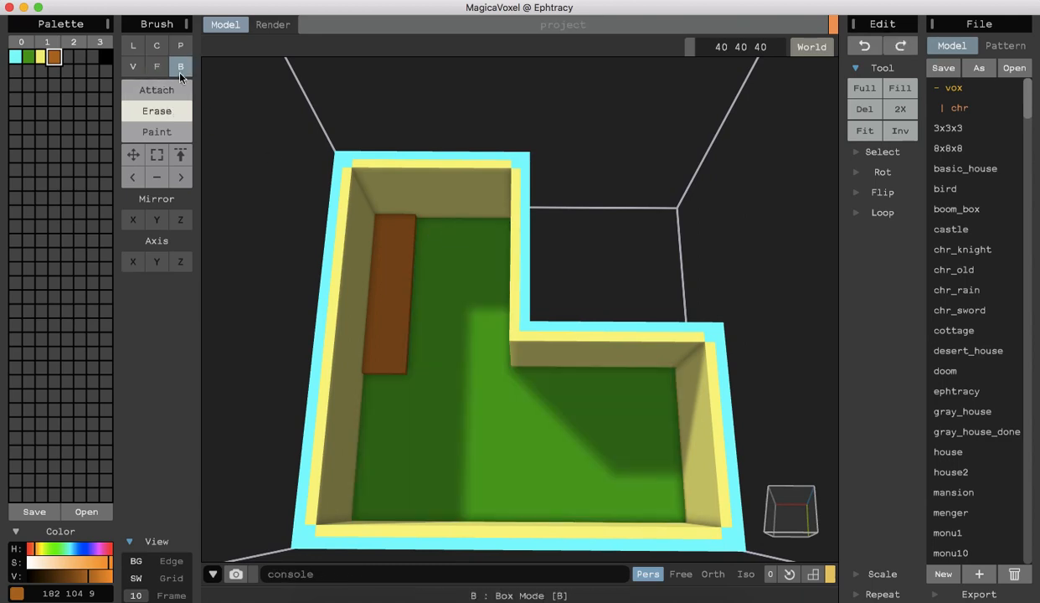
pyautogui.click(173, 91)
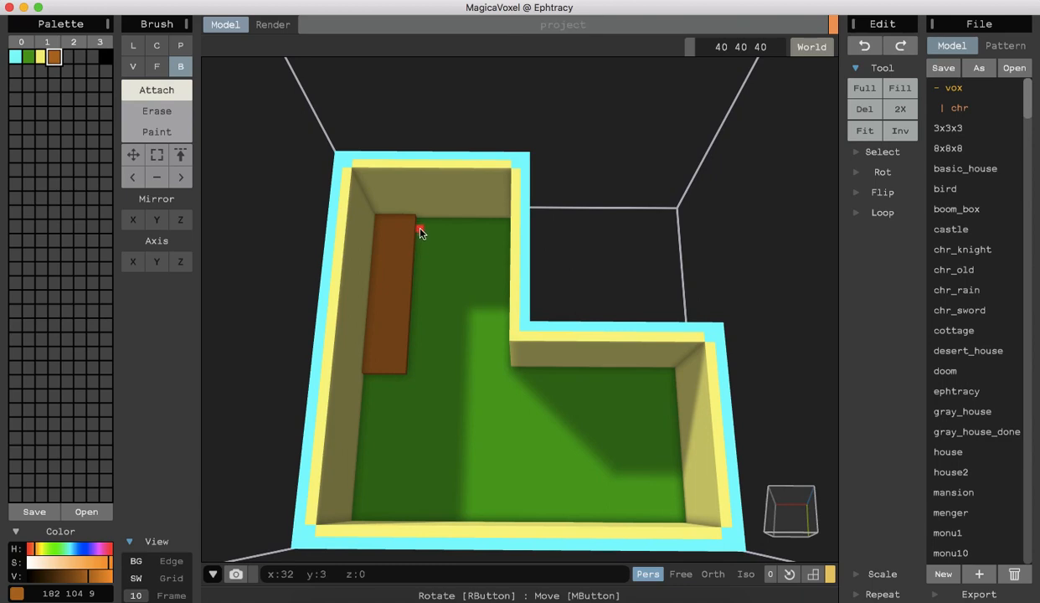
pyautogui.moveTo(420, 243); pyautogui.dragTo(430, 220)
# Extrude the top face of the brown L-shaped slab up by one voxel with the Face brush.
pyautogui.moveTo(273, 358); pyautogui.dragTo(239, 306, button='right')
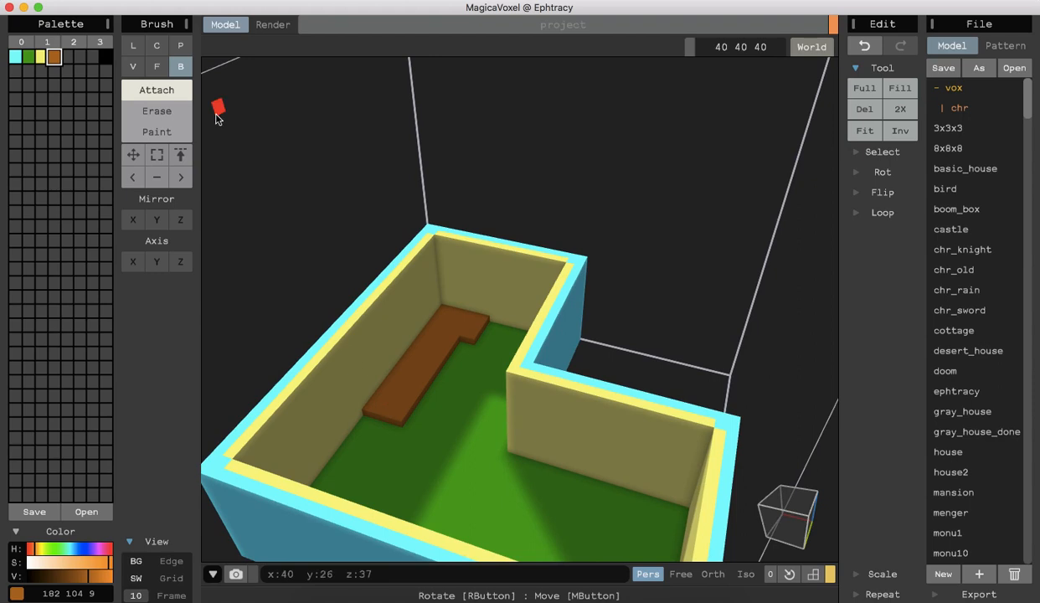
pyautogui.click(156, 71)
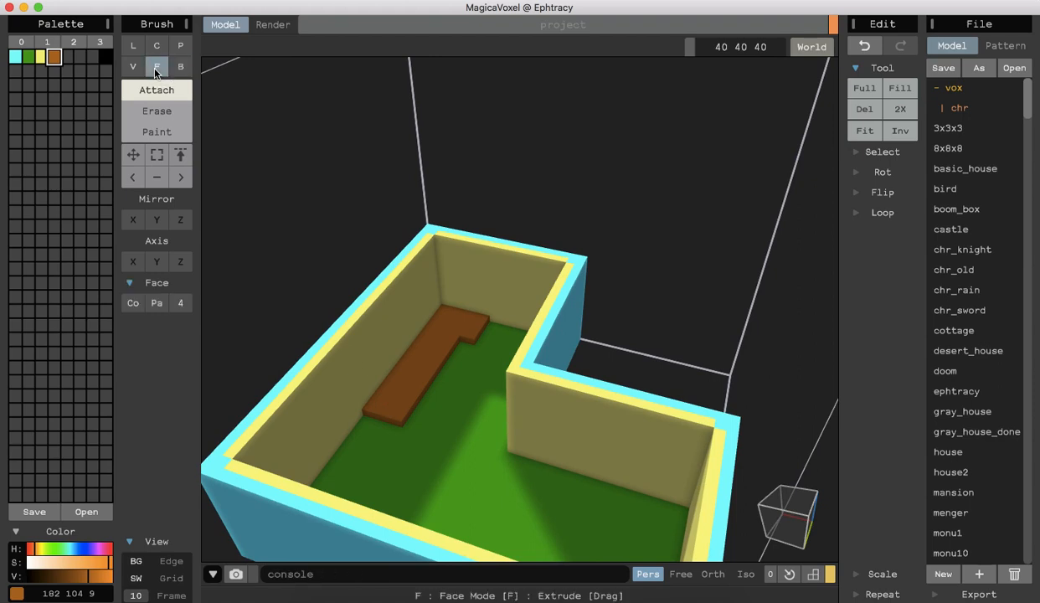
pyautogui.click(390, 400)
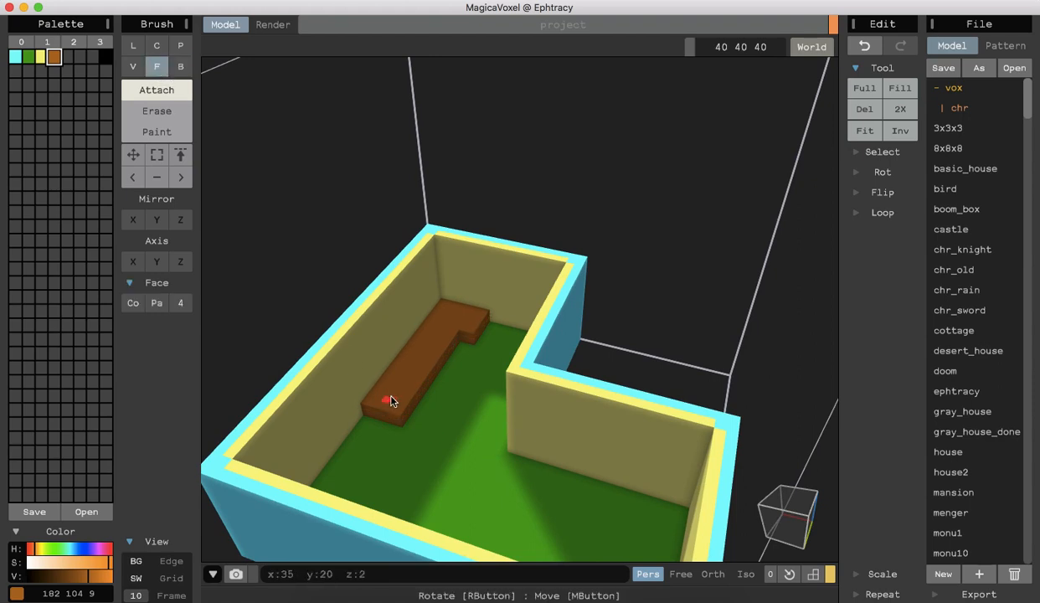
# Stack one-voxel-high brown layers with the Box brush along the long wall, shortening every second layer to form two-voxel-high stairs up to the back corner.
pyautogui.click(181, 66)
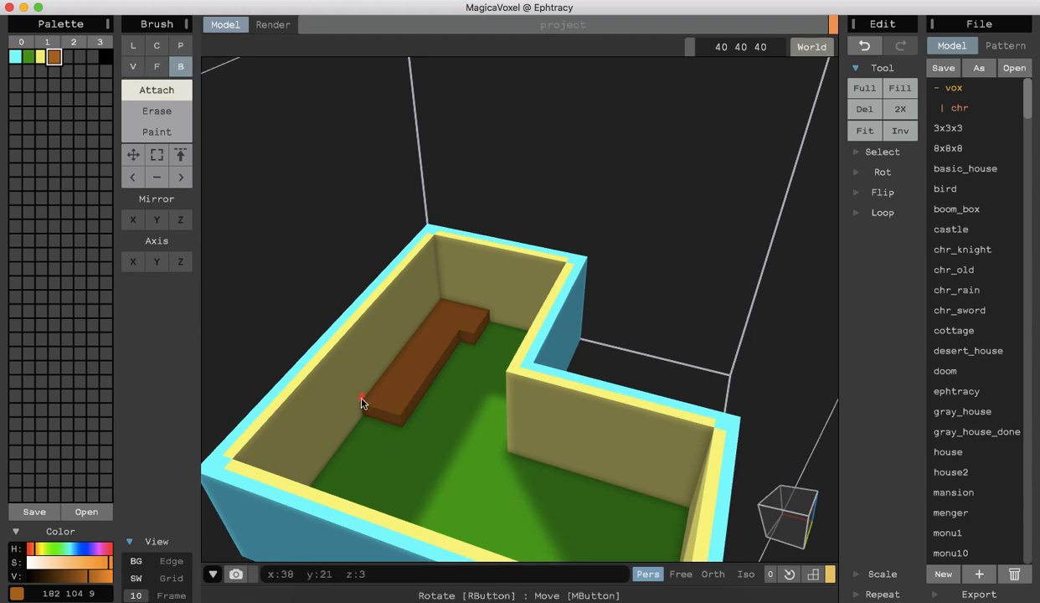
pyautogui.moveTo(374, 392); pyautogui.dragTo(469, 305)
pyautogui.moveTo(410, 384); pyautogui.dragTo(470, 302)
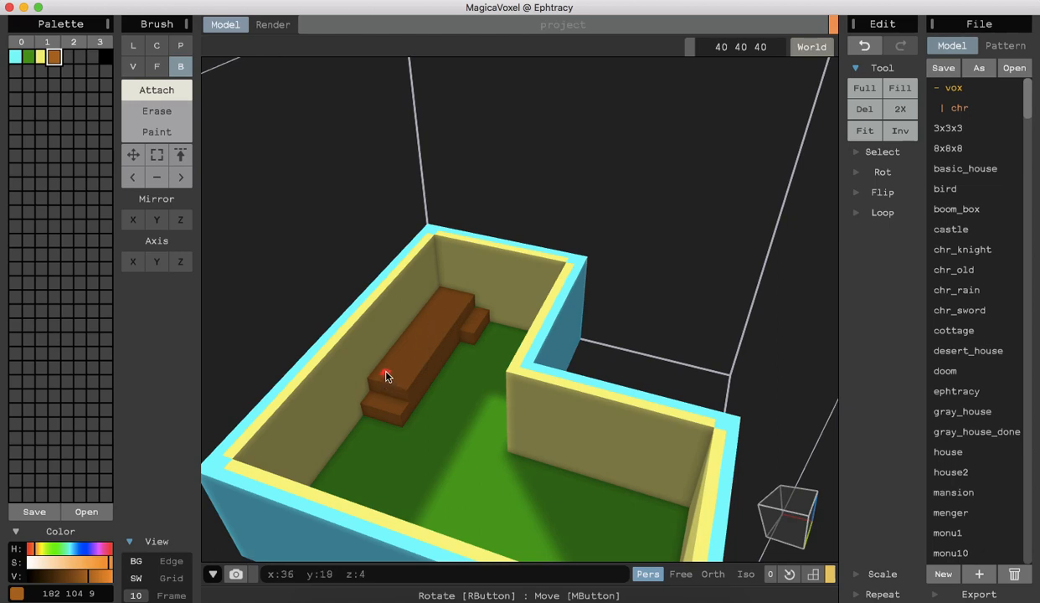
pyautogui.moveTo(374, 359); pyautogui.dragTo(470, 296)
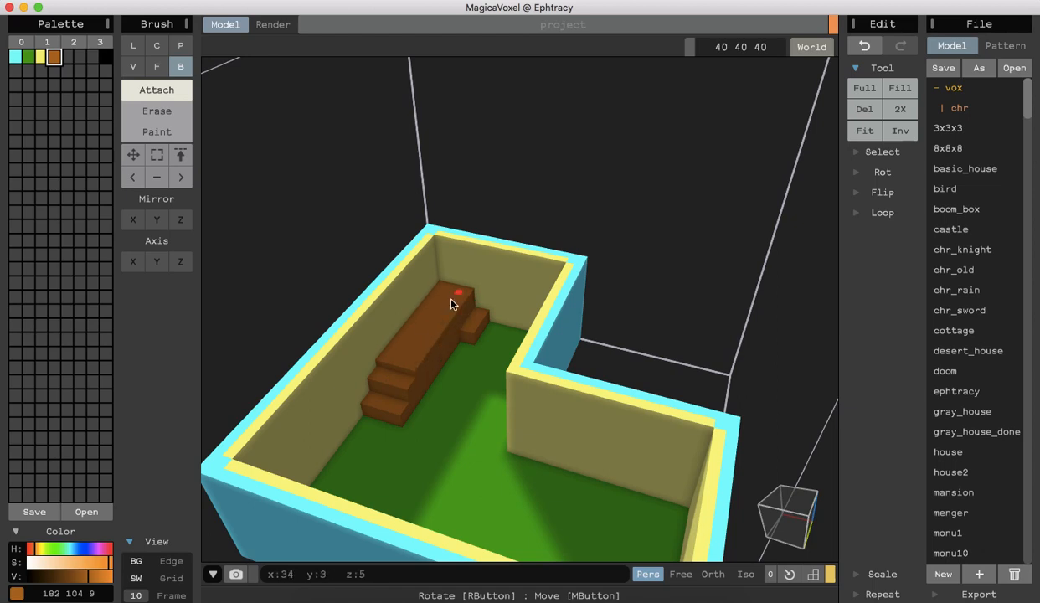
pyautogui.moveTo(382, 363); pyautogui.dragTo(467, 291)
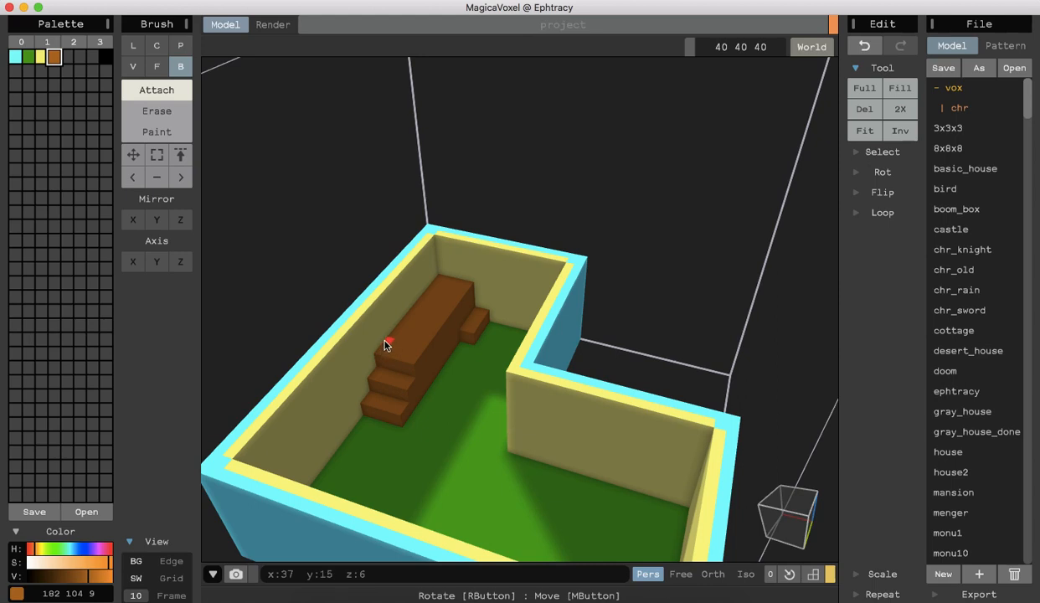
pyautogui.moveTo(385, 345); pyautogui.dragTo(467, 285)
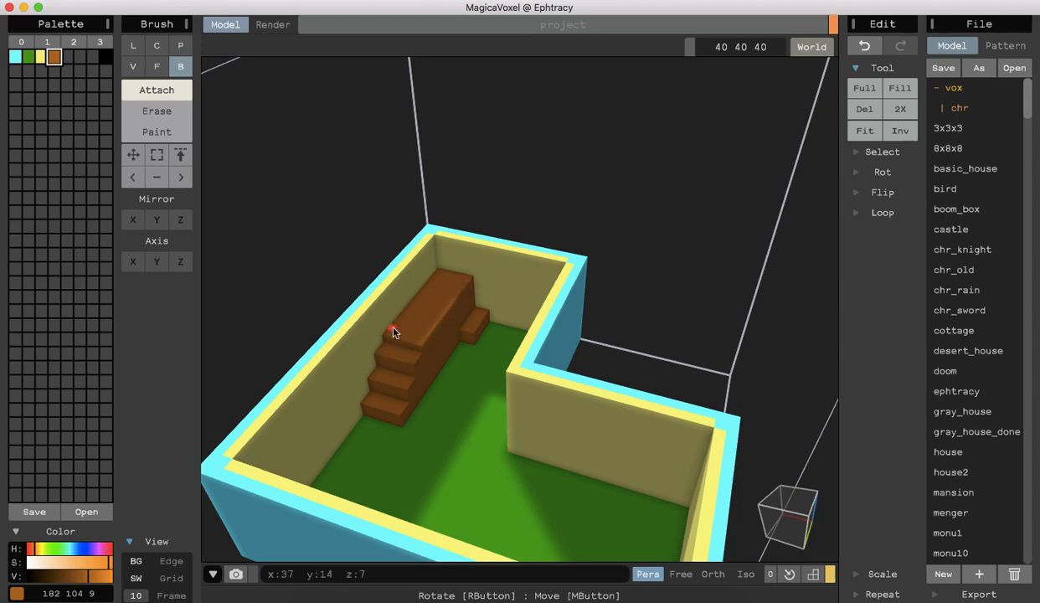
pyautogui.moveTo(391, 334); pyautogui.dragTo(467, 280)
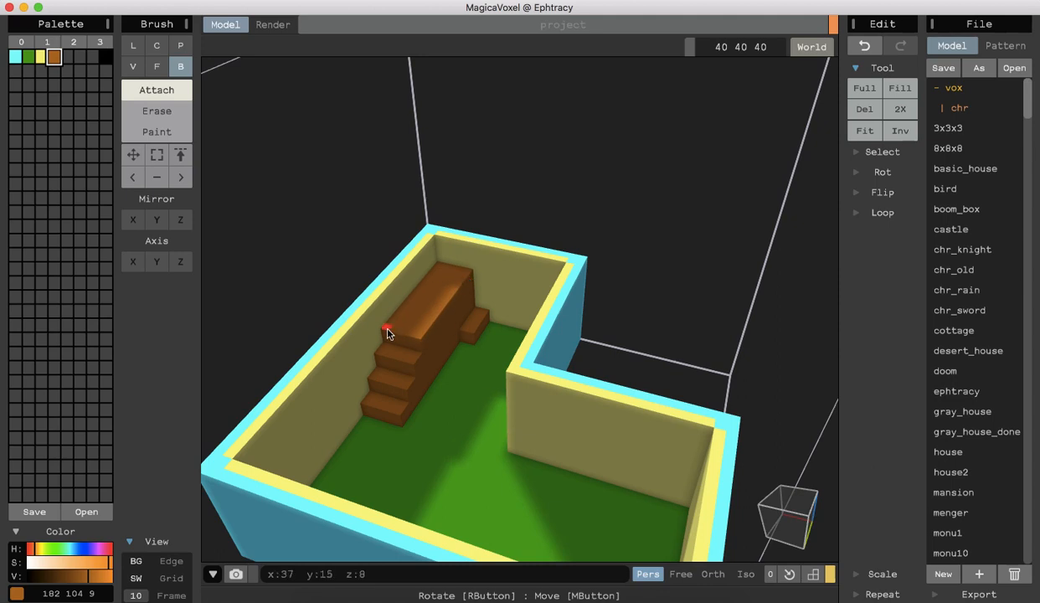
pyautogui.moveTo(394, 320); pyautogui.dragTo(466, 277)
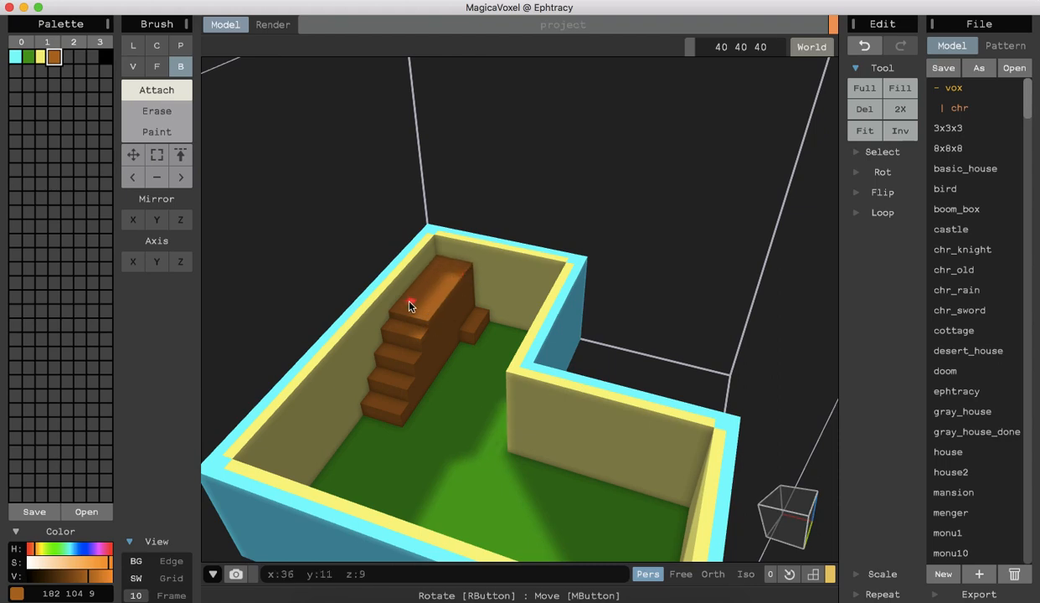
pyautogui.moveTo(397, 313); pyautogui.dragTo(468, 265)
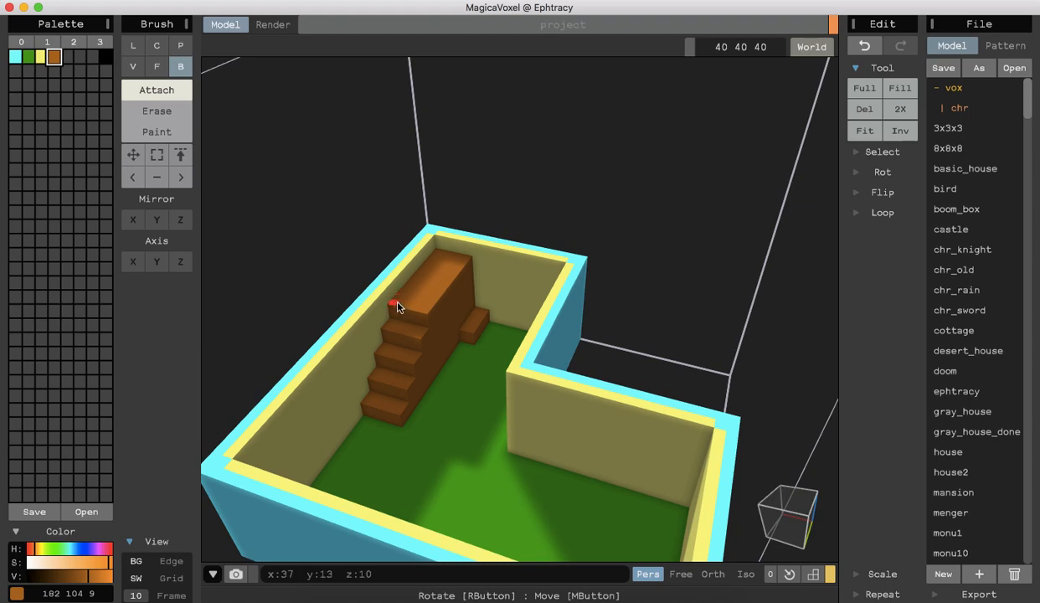
pyautogui.moveTo(390, 284)
pyautogui.mouseDown()
pyautogui.moveTo(434, 283)
pyautogui.moveTo(466, 261)
pyautogui.mouseUp()
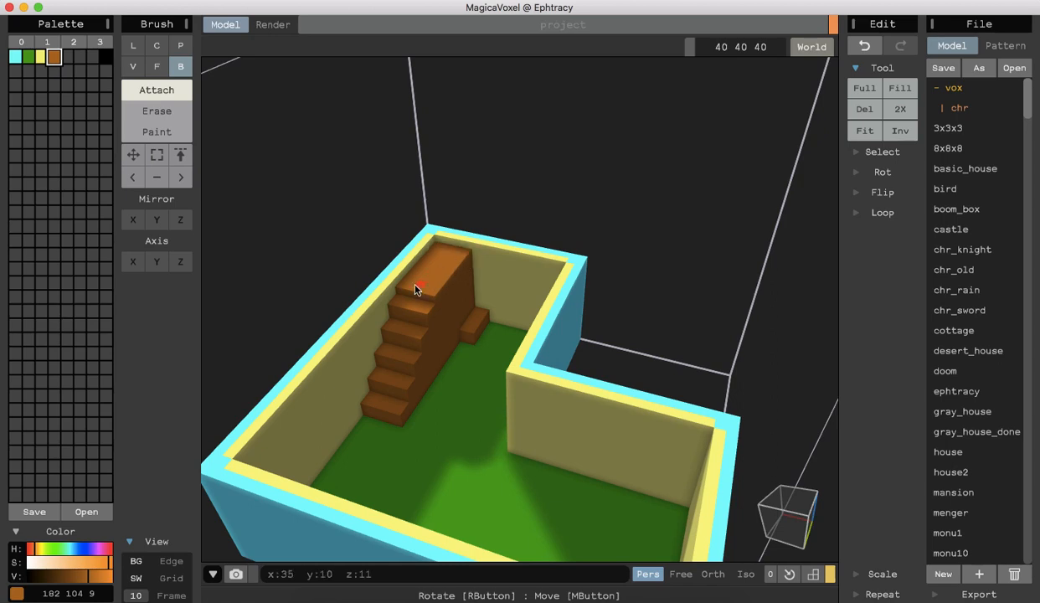
pyautogui.moveTo(394, 289)
pyautogui.mouseDown()
pyautogui.moveTo(433, 288)
pyautogui.moveTo(466, 257)
pyautogui.mouseUp()
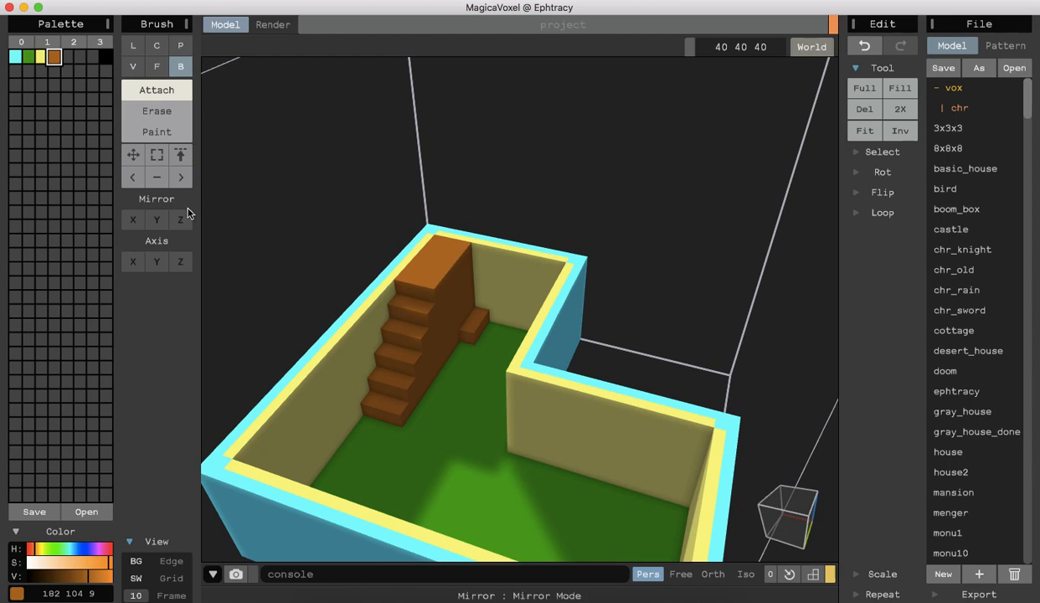
# Extrude the top rim of the outer walls up by about 7 voxels in cyan with the Face brush.
pyautogui.click(155, 68)
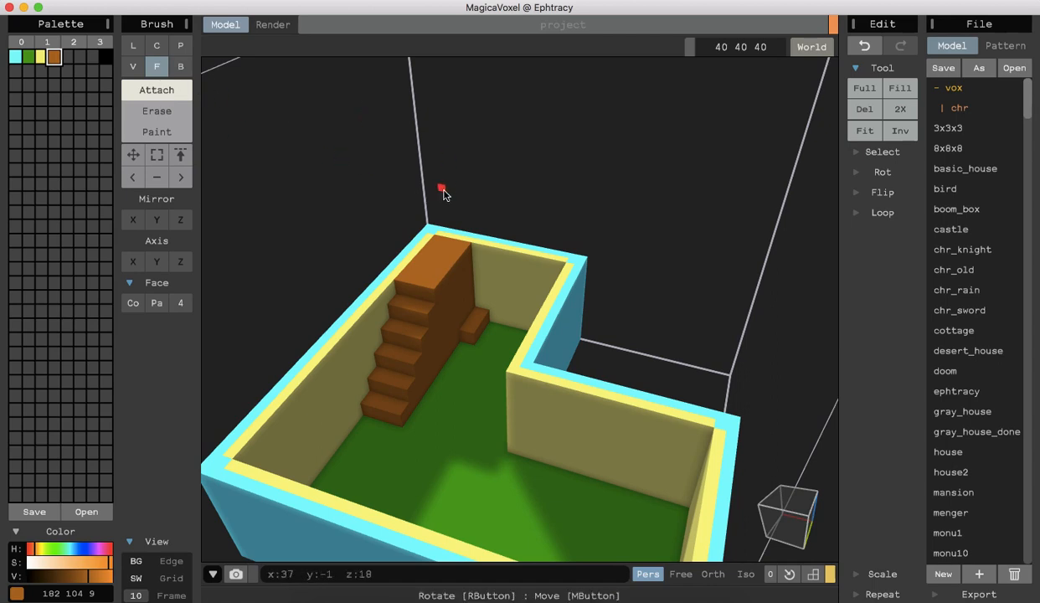
pyautogui.click(495, 231)
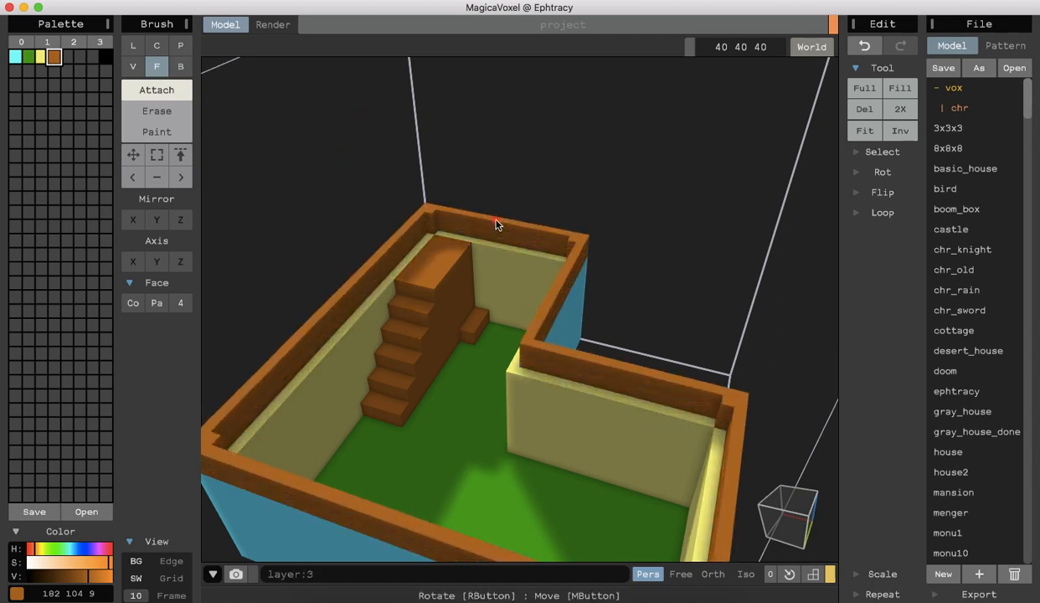
pyautogui.press('super+z')
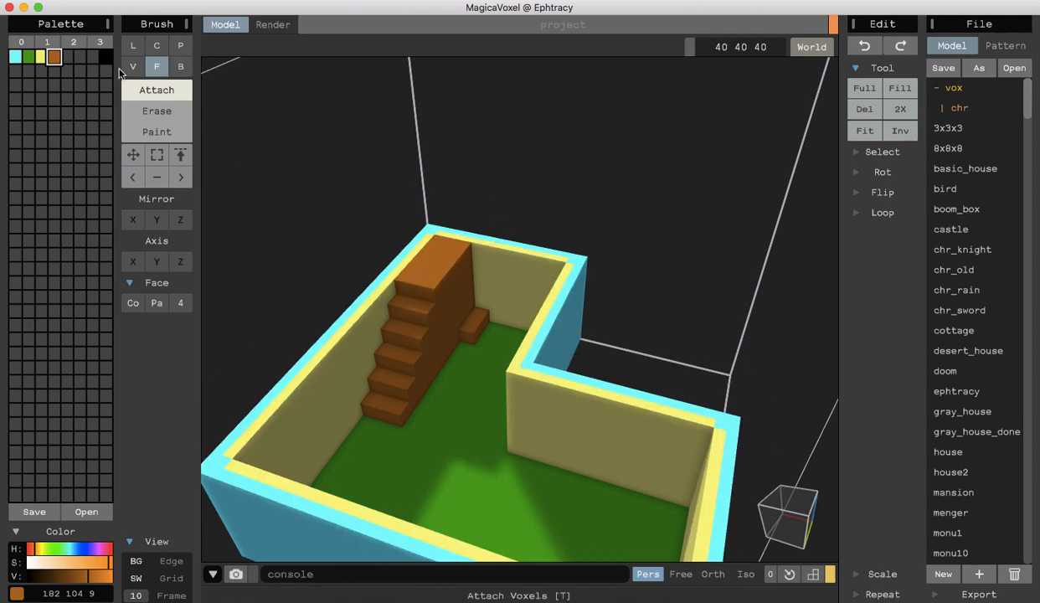
pyautogui.click(15, 56)
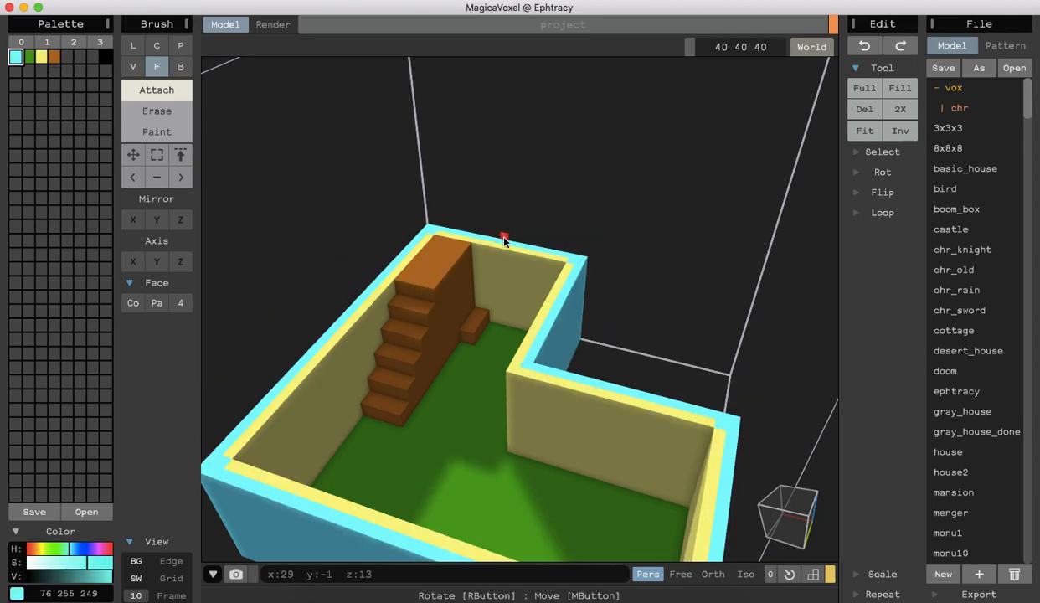
pyautogui.moveTo(504, 240); pyautogui.dragTo(504, 200)
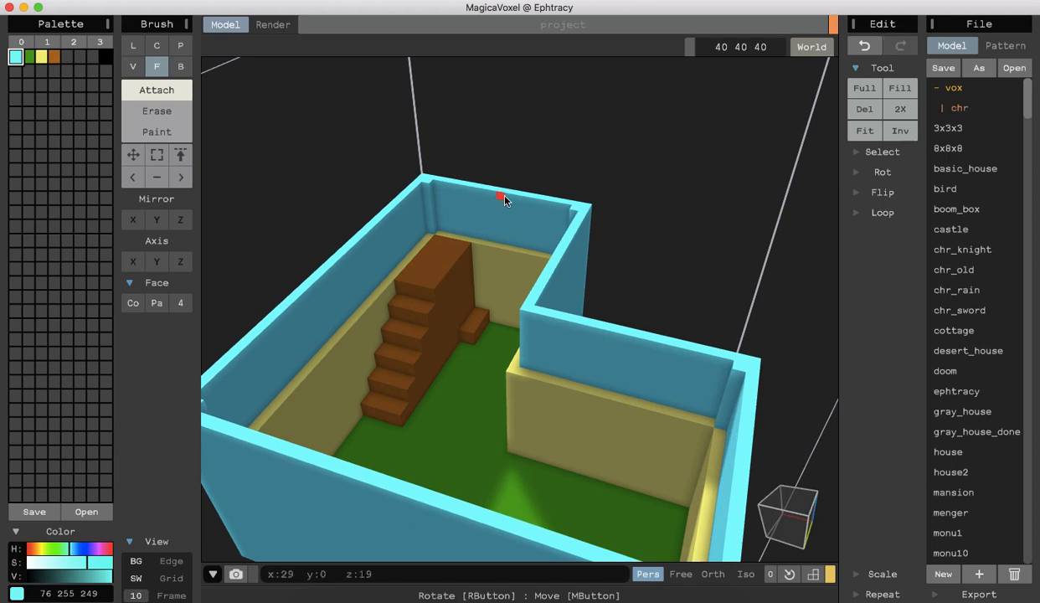
# Extrude the top edge of the back inner wall up by 7 voxels in yellow with the Face brush.
pyautogui.click(41, 57)
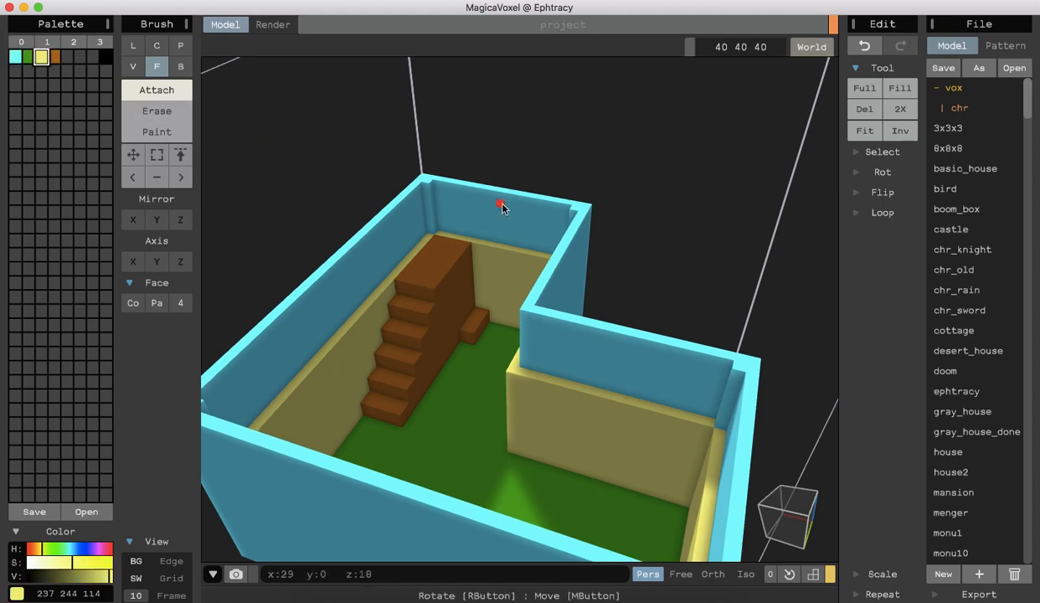
pyautogui.moveTo(506, 248); pyautogui.dragTo(506, 202)
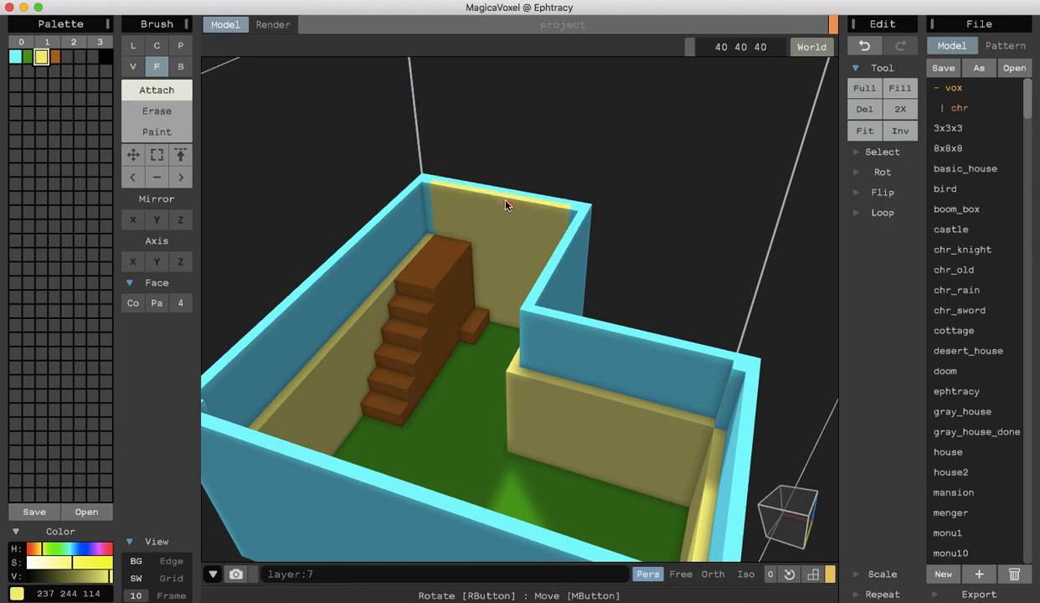
# Extrude the small brown block beside the staircase upward into a post rising slightly above the top stair.
pyautogui.moveTo(270, 235); pyautogui.dragTo(332, 235, button='right')
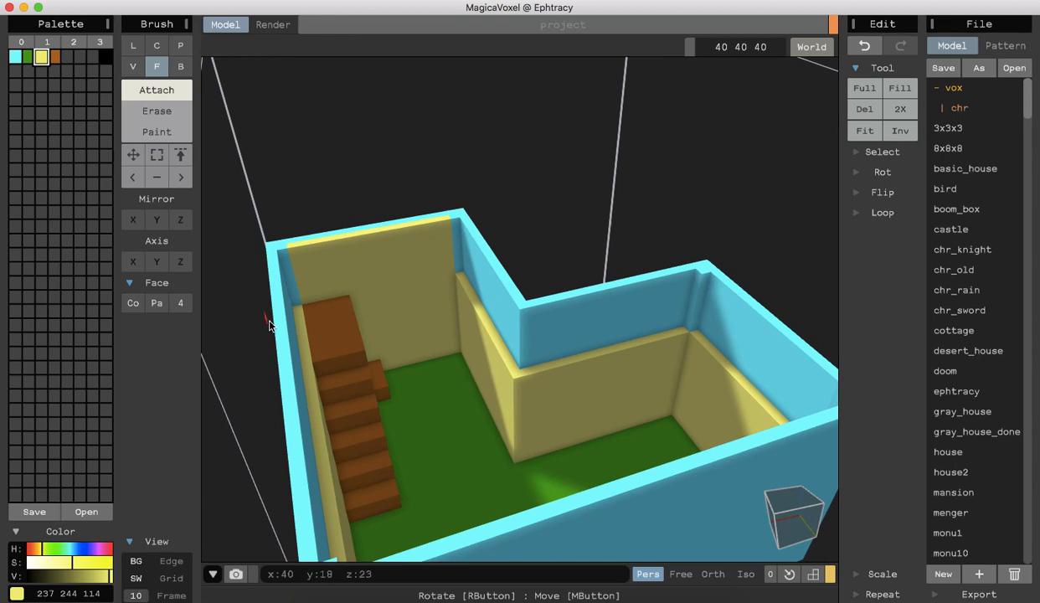
pyautogui.moveTo(238, 350); pyautogui.dragTo(206, 345, button='right')
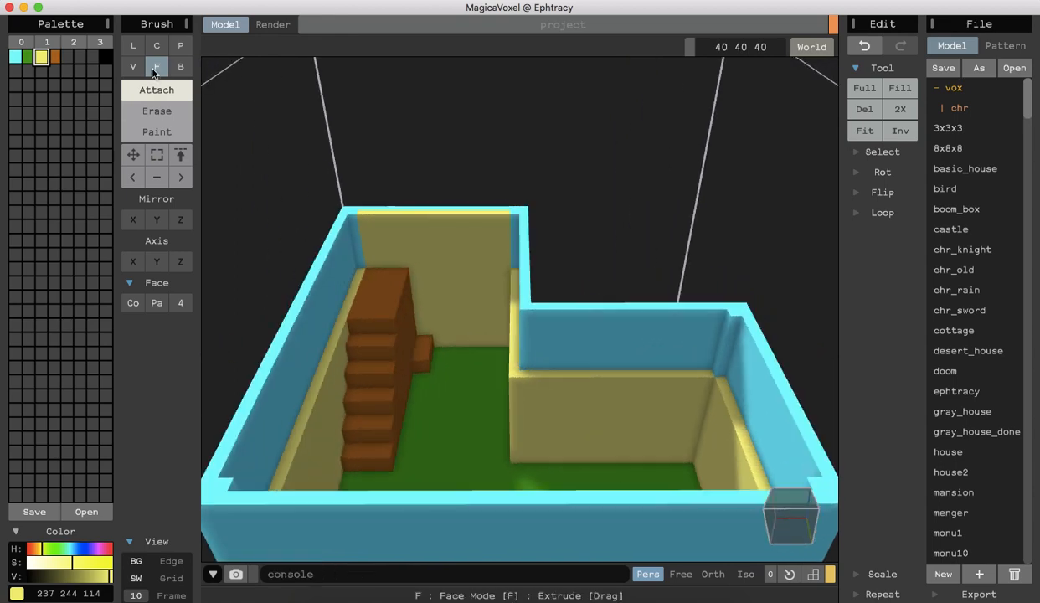
pyautogui.click(57, 57)
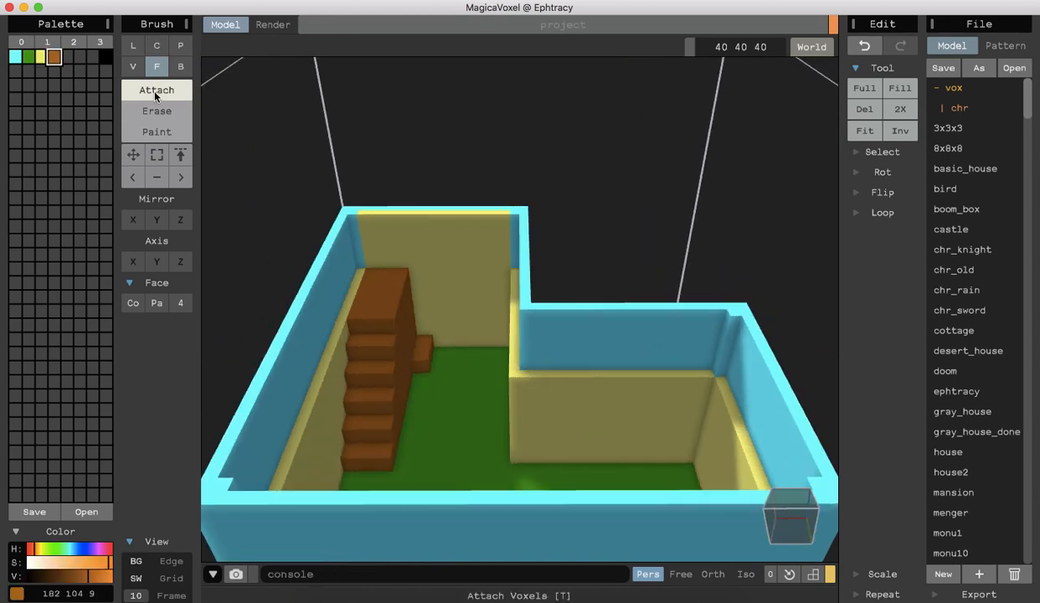
pyautogui.moveTo(421, 348); pyautogui.dragTo(408, 274)
pyautogui.moveTo(256, 278); pyautogui.dragTo(305, 262, button='right')
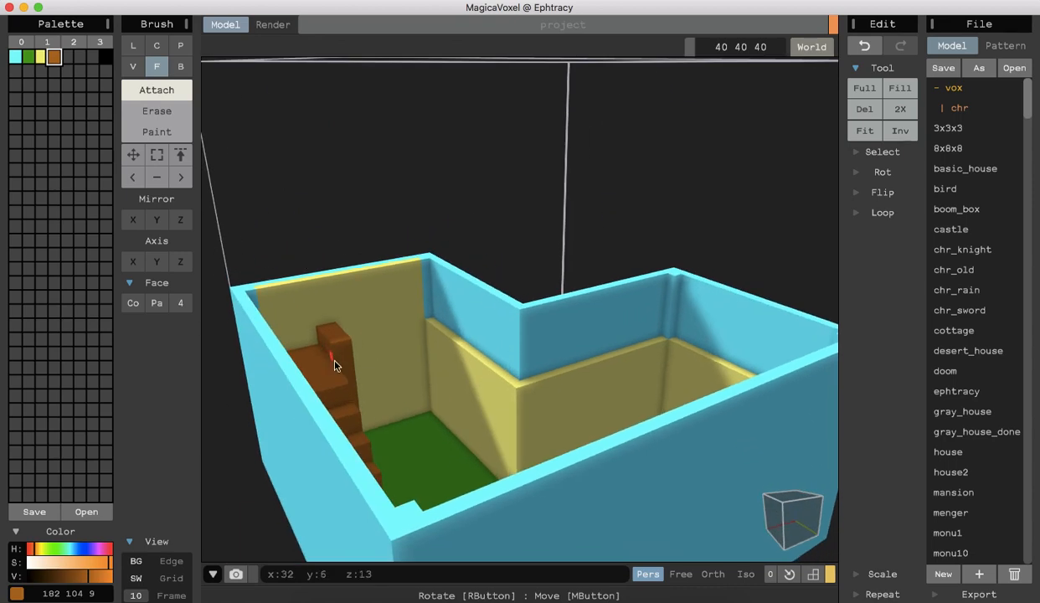
pyautogui.moveTo(238, 418); pyautogui.dragTo(168, 450, button='right')
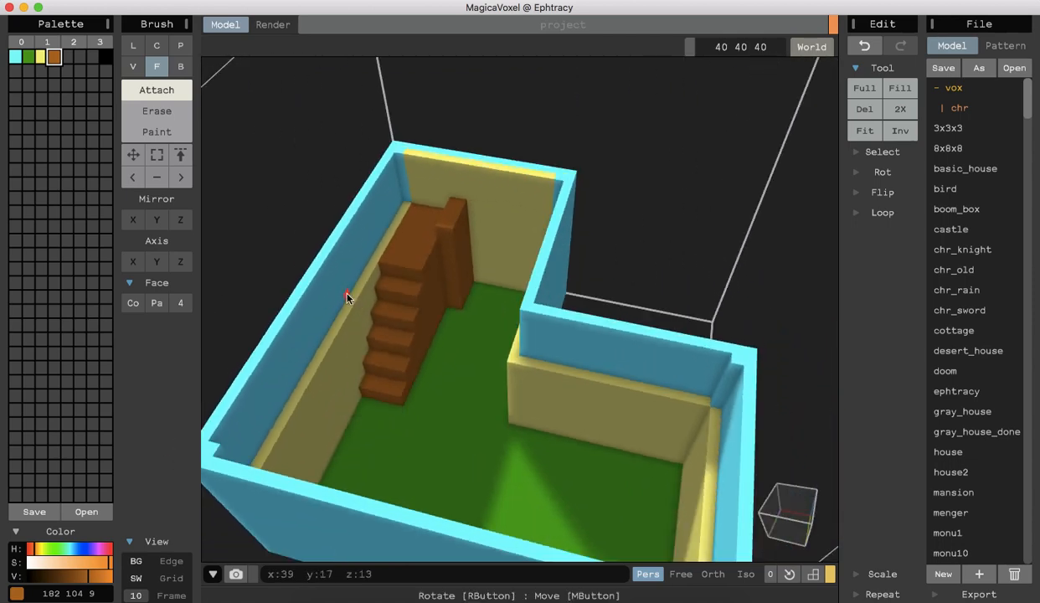
# Extrude the yellow inner wall tops beside the staircase and around the room's inner corner up by 7 voxels, level with the cyan rim.
pyautogui.click(397, 245)
pyautogui.click(40, 57)
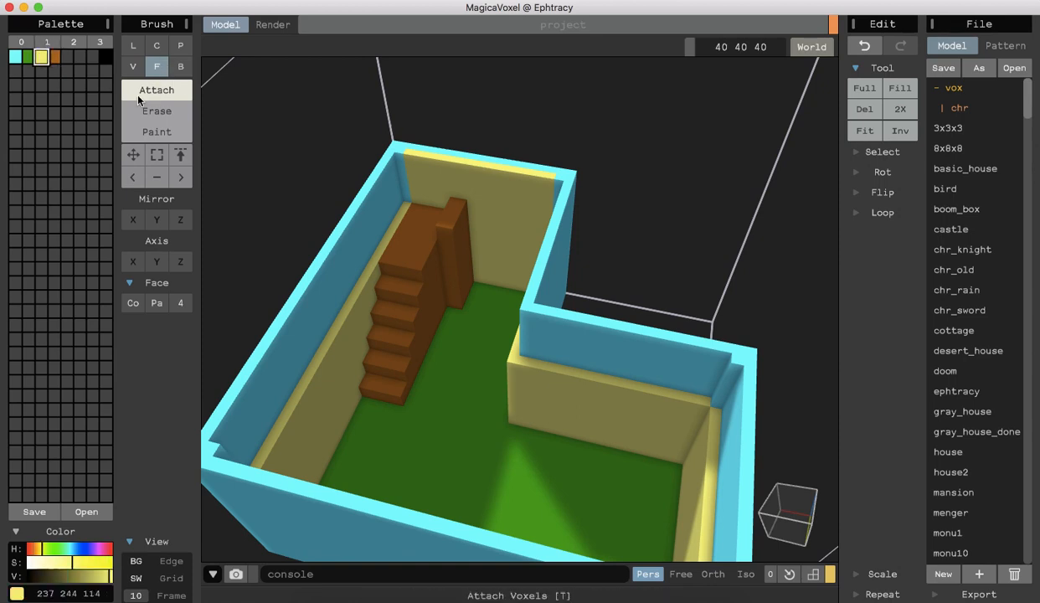
pyautogui.moveTo(365, 272); pyautogui.dragTo(366, 228)
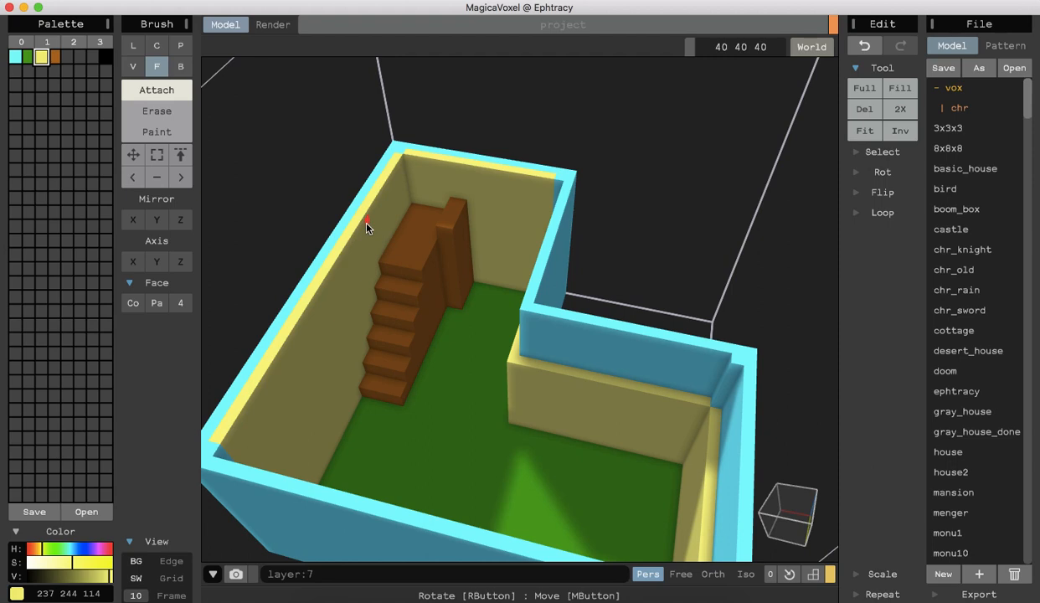
pyautogui.moveTo(269, 241); pyautogui.dragTo(374, 243, button='right')
pyautogui.moveTo(433, 303); pyautogui.dragTo(434, 264)
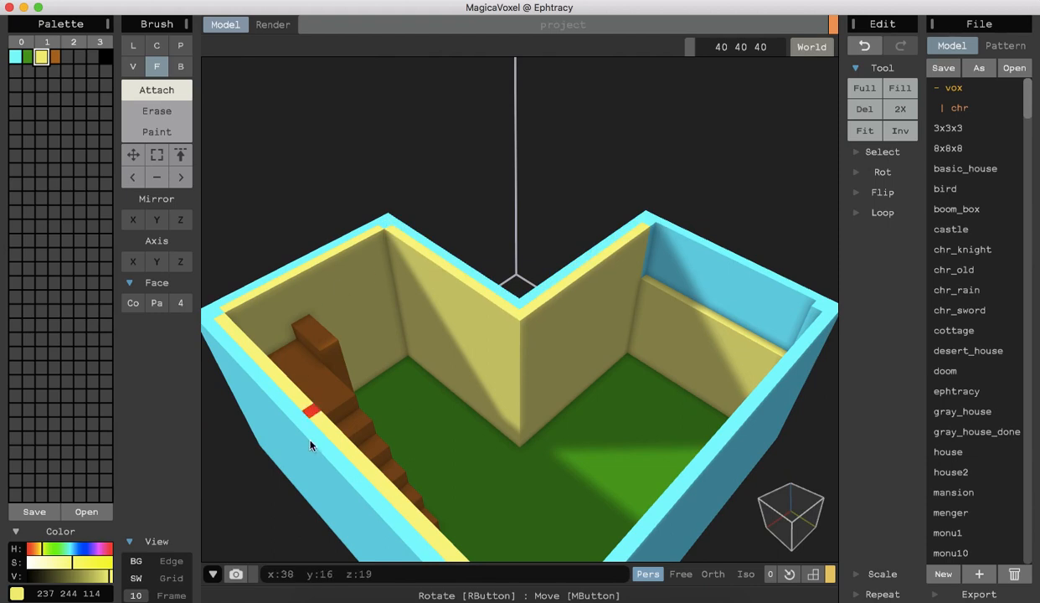
pyautogui.moveTo(270, 489); pyautogui.dragTo(242, 478, button='right')
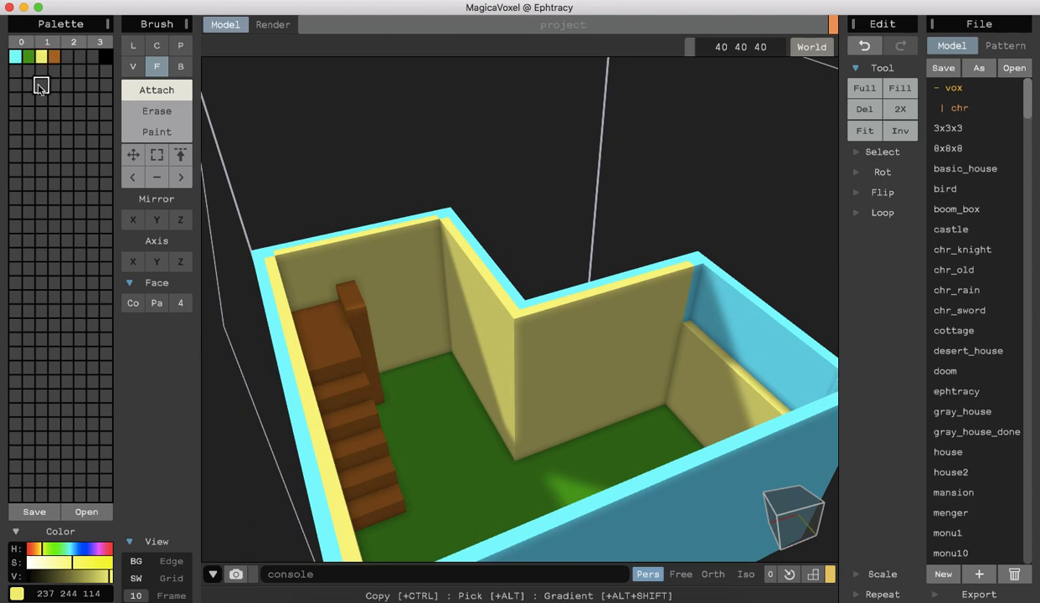
# Copy the yellow swatch to an empty palette slot two rows below and darken the copy to 177 184 86.
pyautogui.click(40, 87)
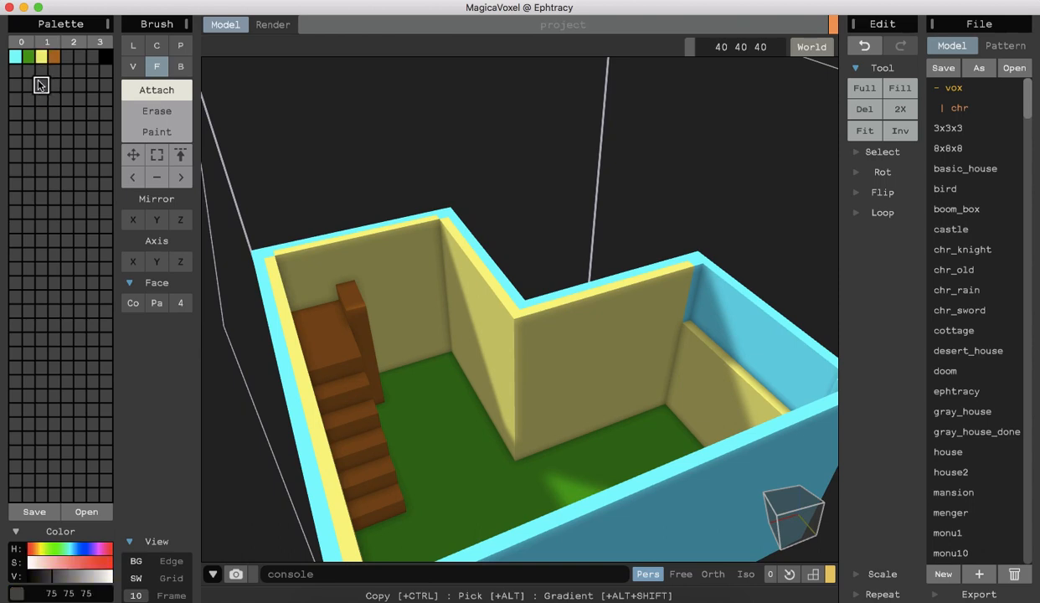
pyautogui.click(41, 56)
pyautogui.keyDown('ctrl'); pyautogui.moveTo(41, 57); pyautogui.dragTo(42, 91); pyautogui.keyUp('ctrl')
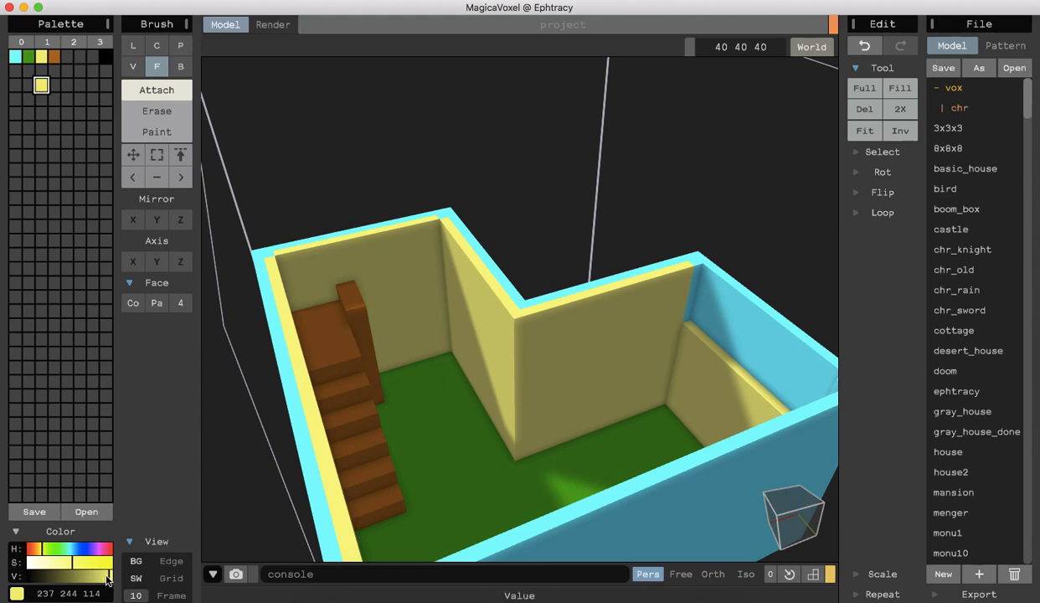
pyautogui.moveTo(104, 573); pyautogui.dragTo(90, 578)
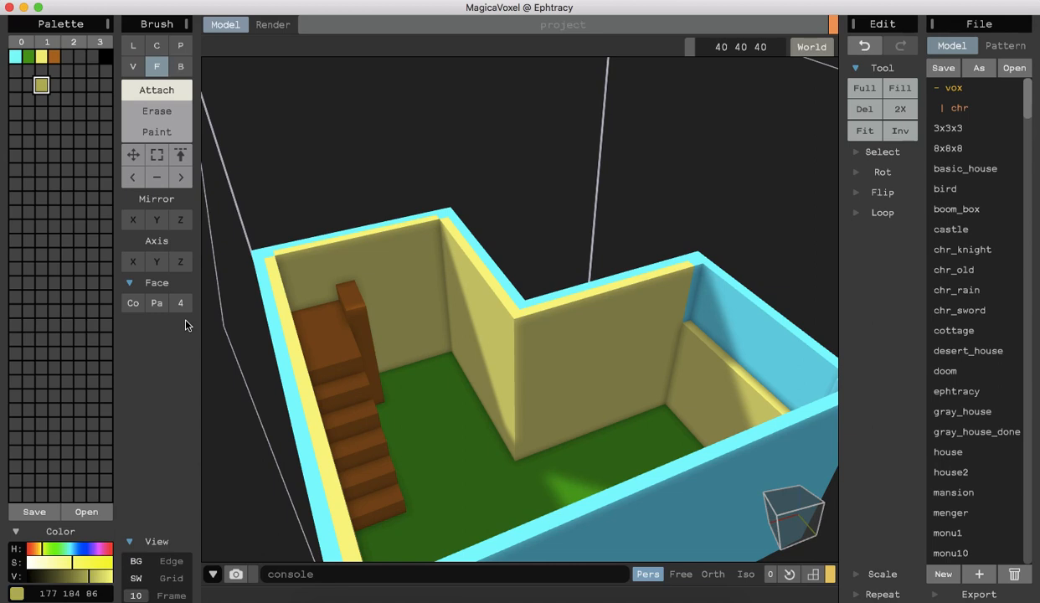
# Attach a horizontal dark yellow line at z 13 across the back wall, from the brown post to the far corner, with the Line brush.
pyautogui.moveTo(233, 420); pyautogui.dragTo(193, 408, button='right')
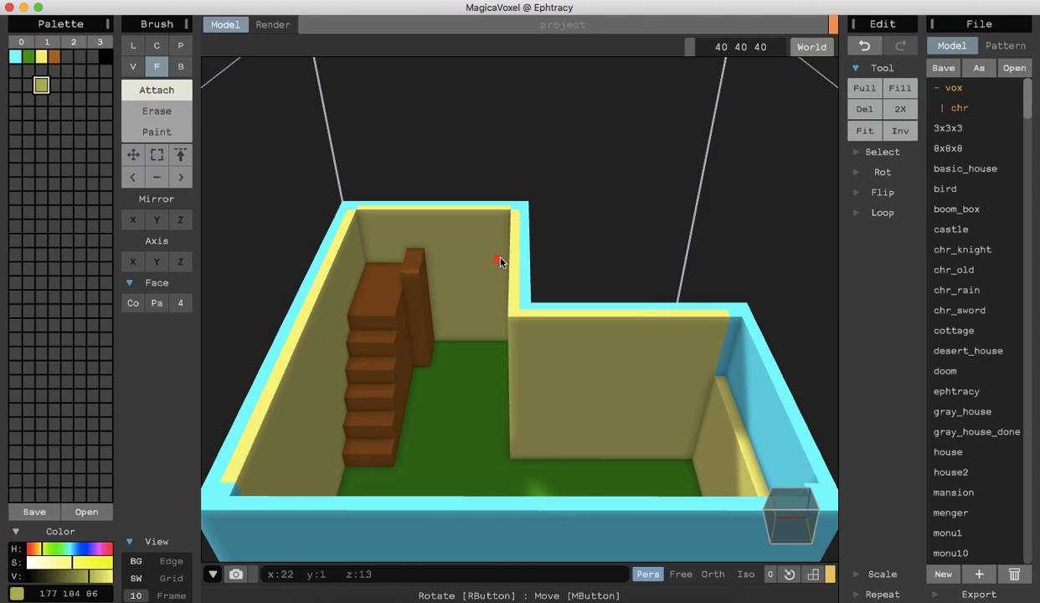
pyautogui.click(132, 47)
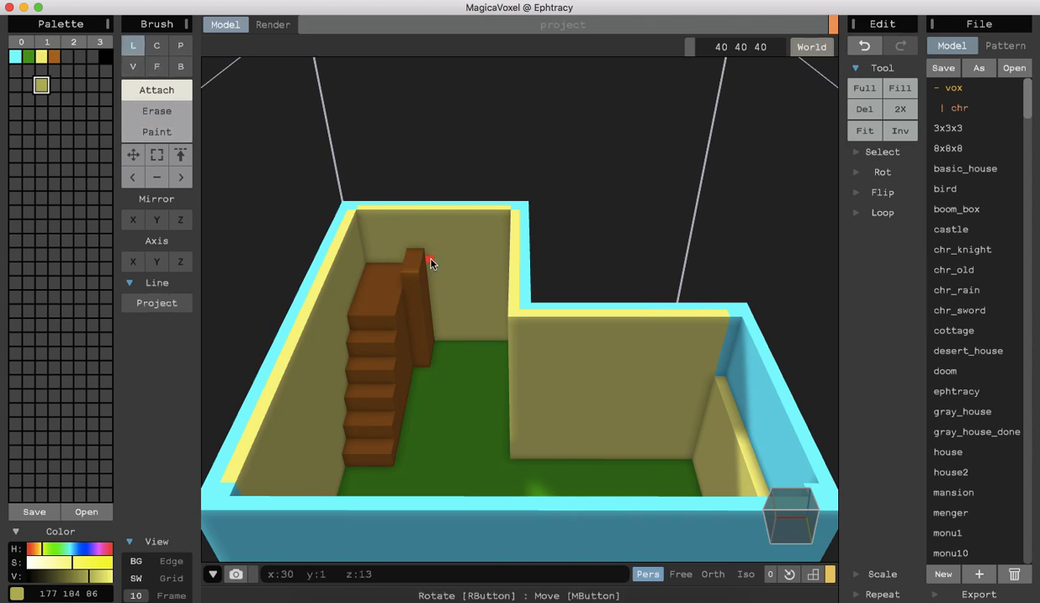
pyautogui.moveTo(431, 262); pyautogui.dragTo(506, 260)
# Extrude the front face of the dark yellow line forward with the Face brush to form a ledge level with the post's front.
pyautogui.moveTo(262, 273)
pyautogui.mouseDown(button='right')
pyautogui.moveTo(286, 279)
pyautogui.moveTo(282, 263)
pyautogui.mouseUp(button='right')
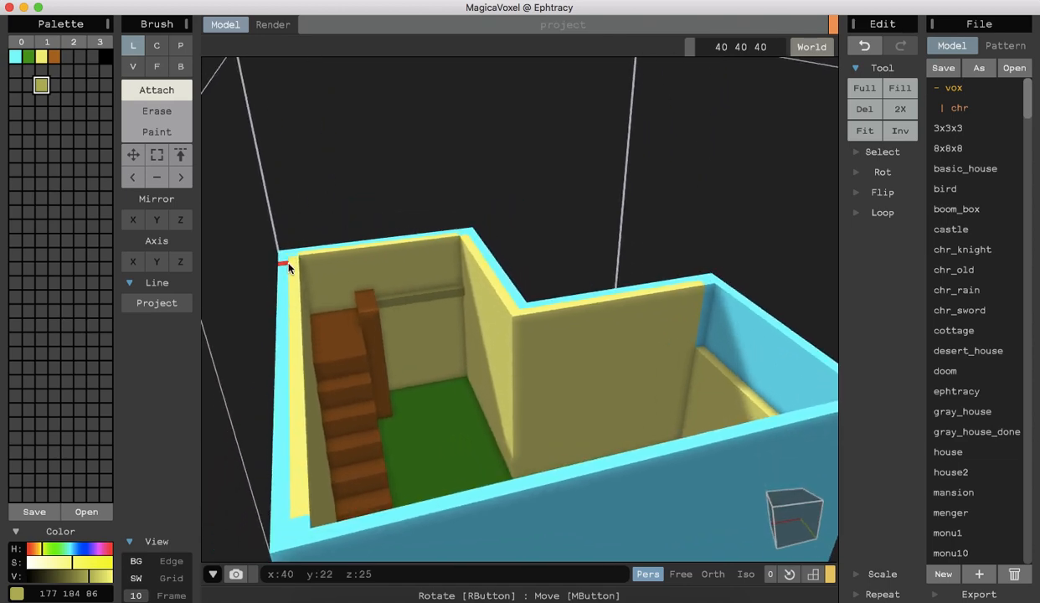
pyautogui.click(158, 67)
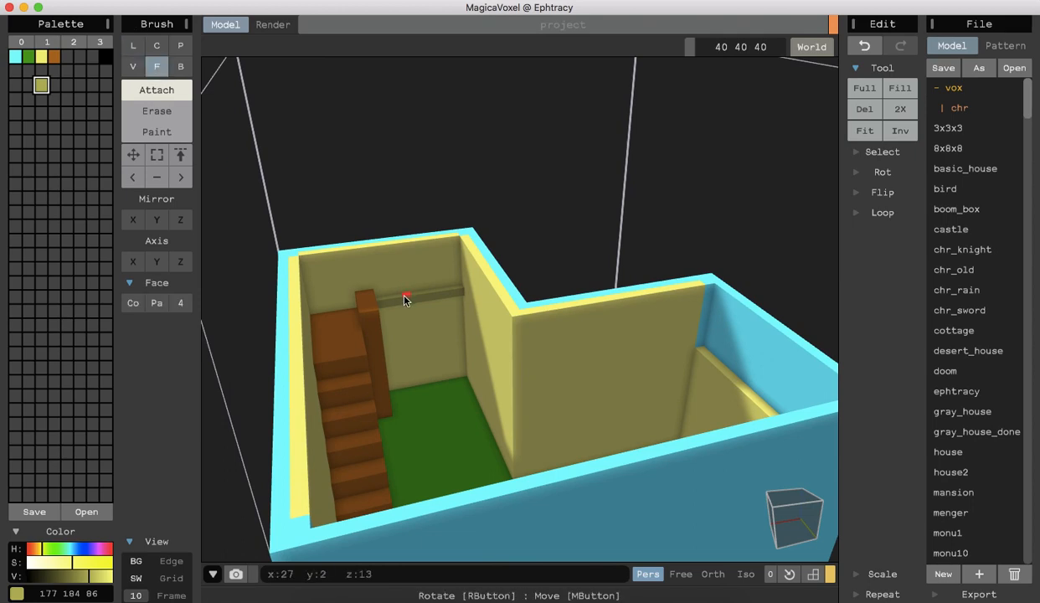
pyautogui.moveTo(406, 303); pyautogui.dragTo(425, 322)
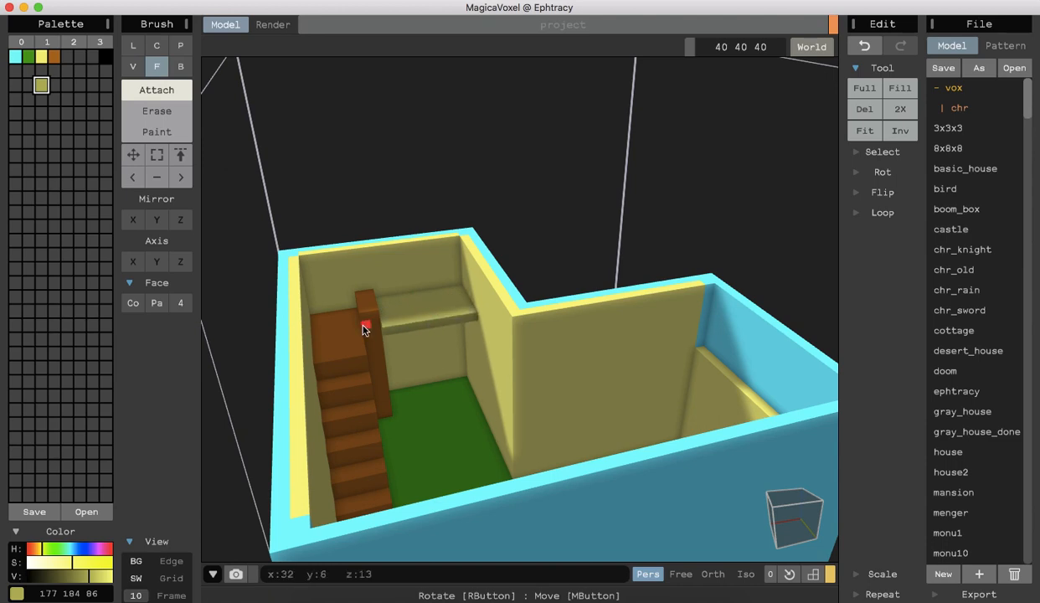
# Attach a short dark yellow line at z 13 across the brown post's front with the Line brush, completing the ledge's front edge.
pyautogui.click(134, 45)
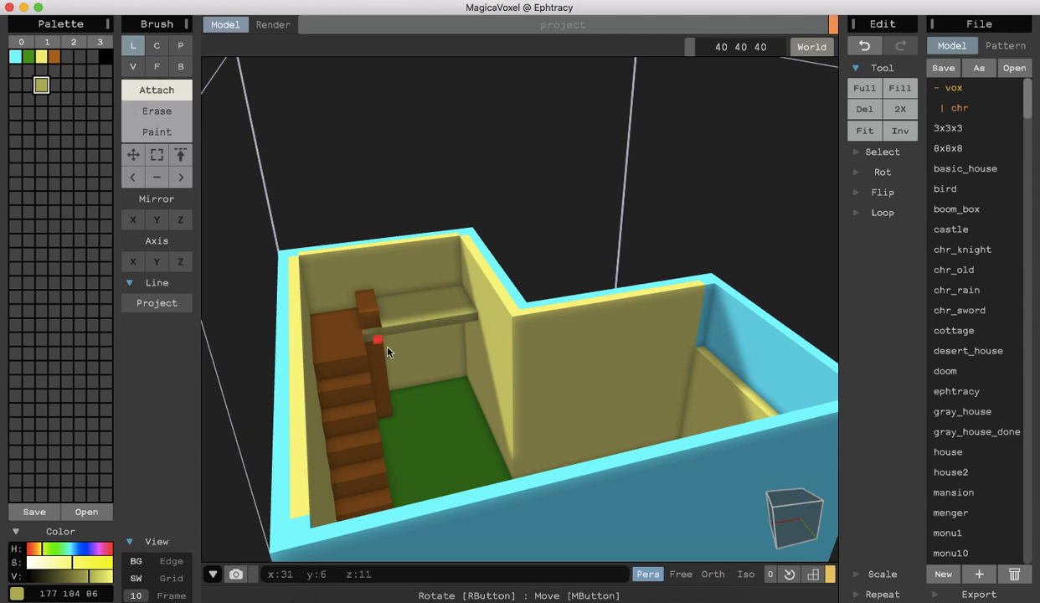
pyautogui.moveTo(246, 382); pyautogui.dragTo(237, 381, button='right')
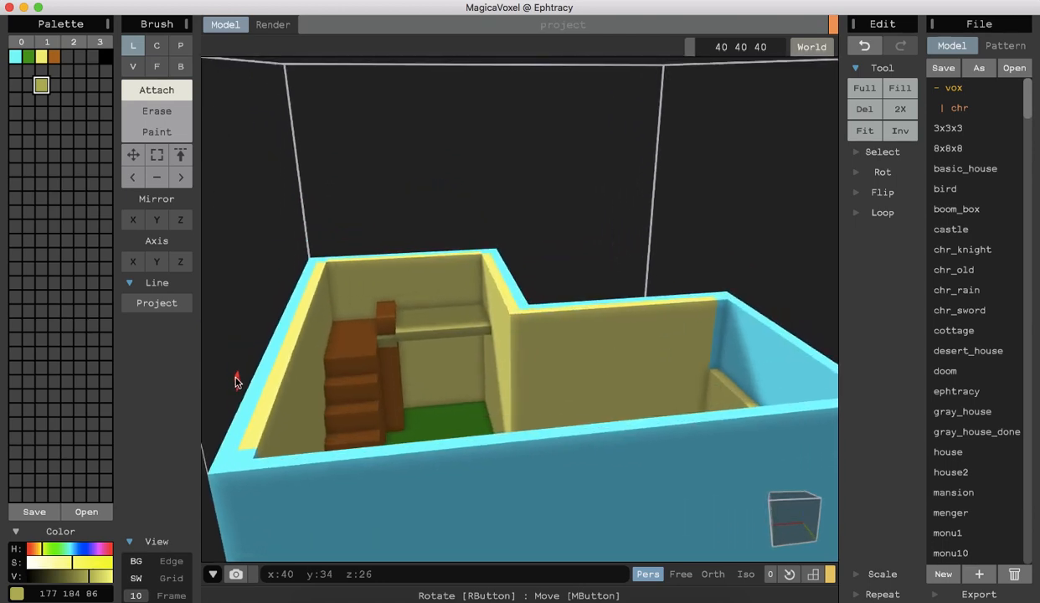
pyautogui.hotkey('ctrl', 'z')
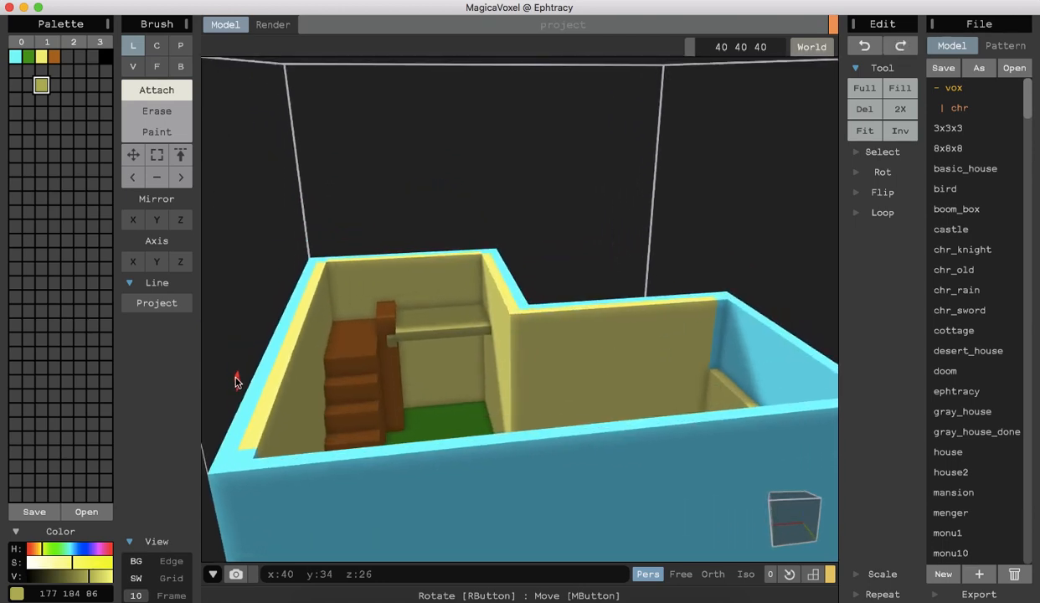
pyautogui.click(390, 331)
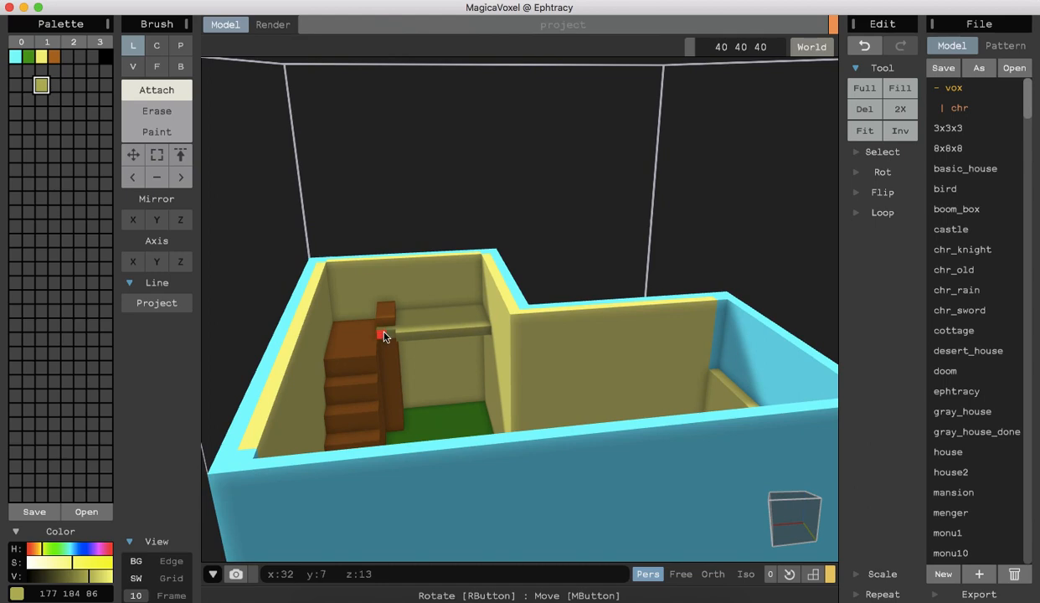
# Extrude the dark yellow ledge's front face forward with the Face brush until its edge meets the room's inner wall corner.
pyautogui.click(157, 70)
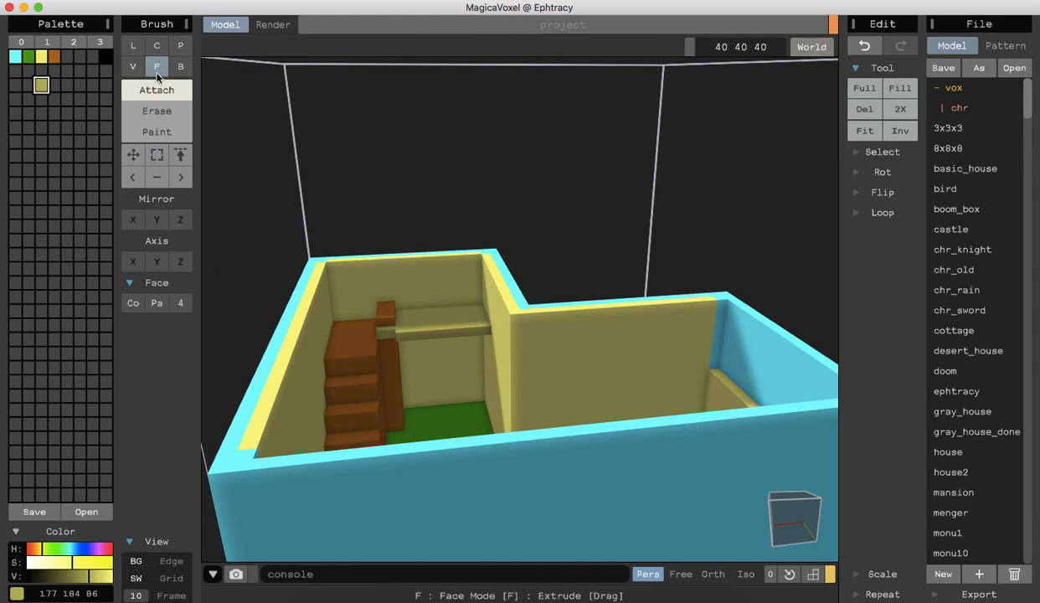
pyautogui.click(399, 331)
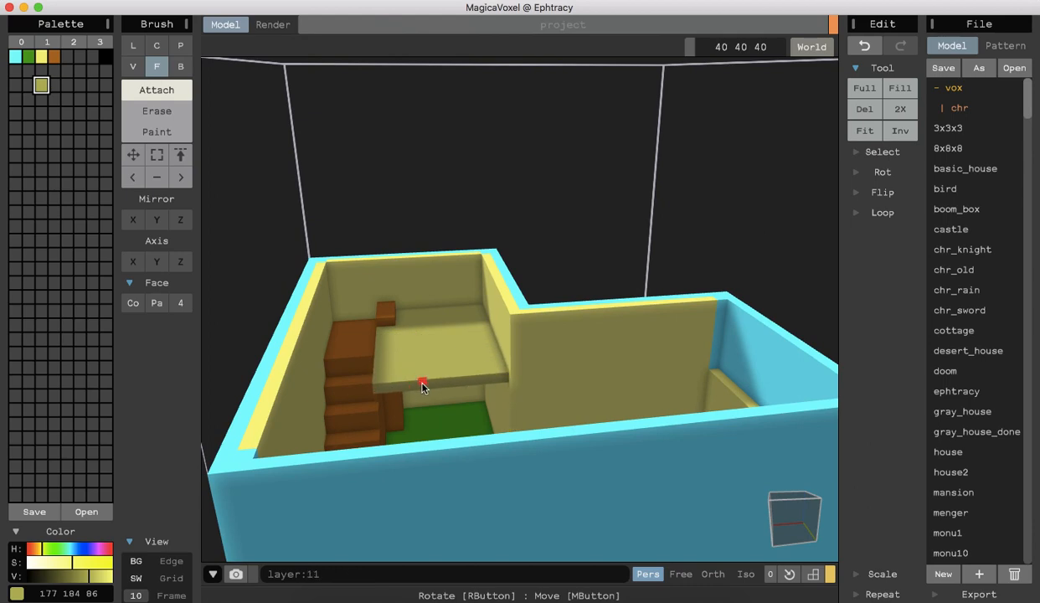
pyautogui.moveTo(216, 359); pyautogui.dragTo(257, 389, button='right')
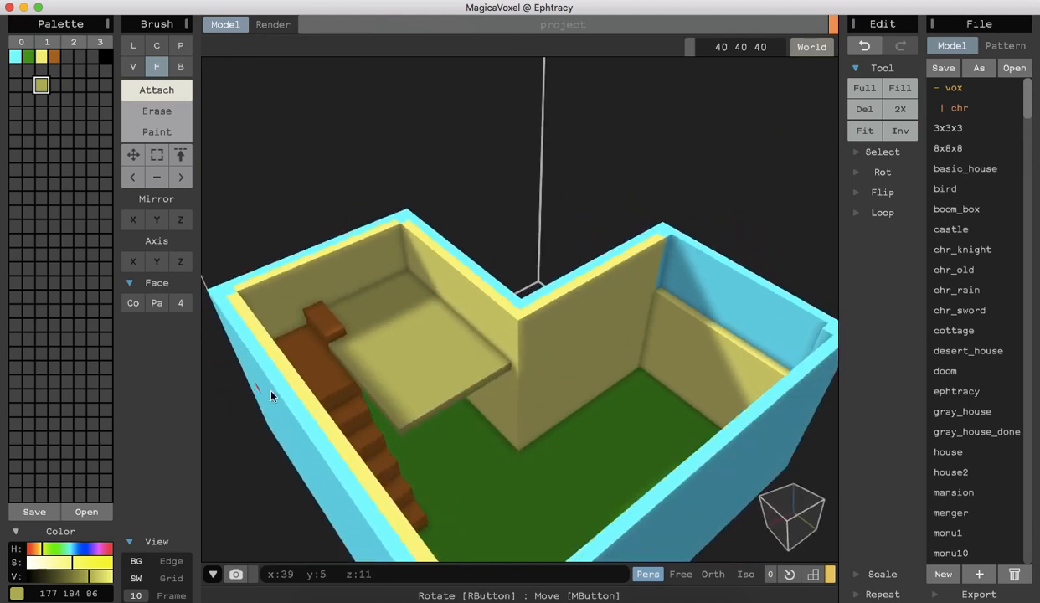
pyautogui.click(506, 375)
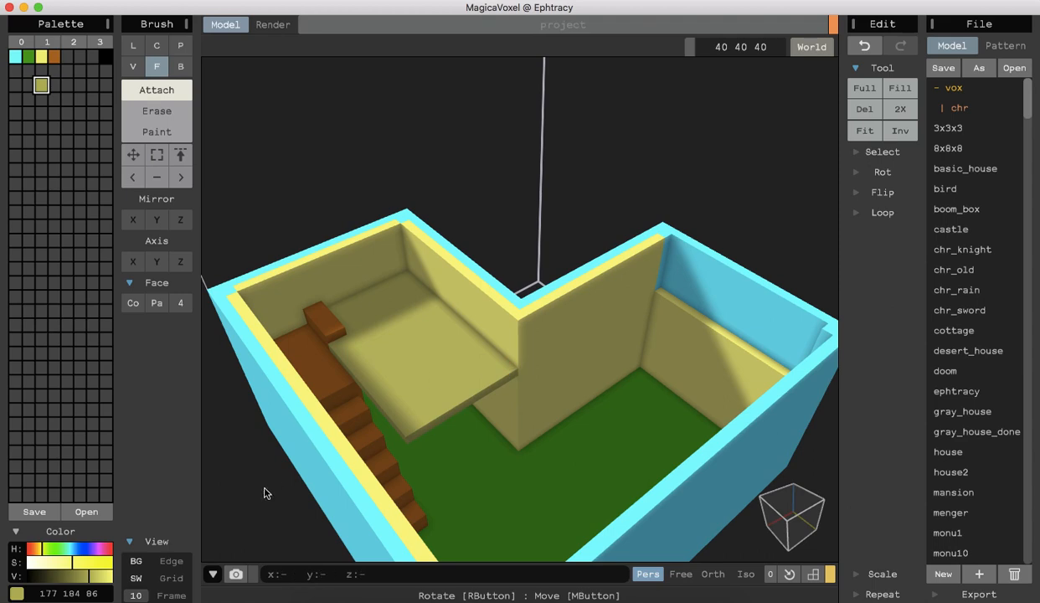
pyautogui.moveTo(264, 492); pyautogui.dragTo(237, 485, button='right')
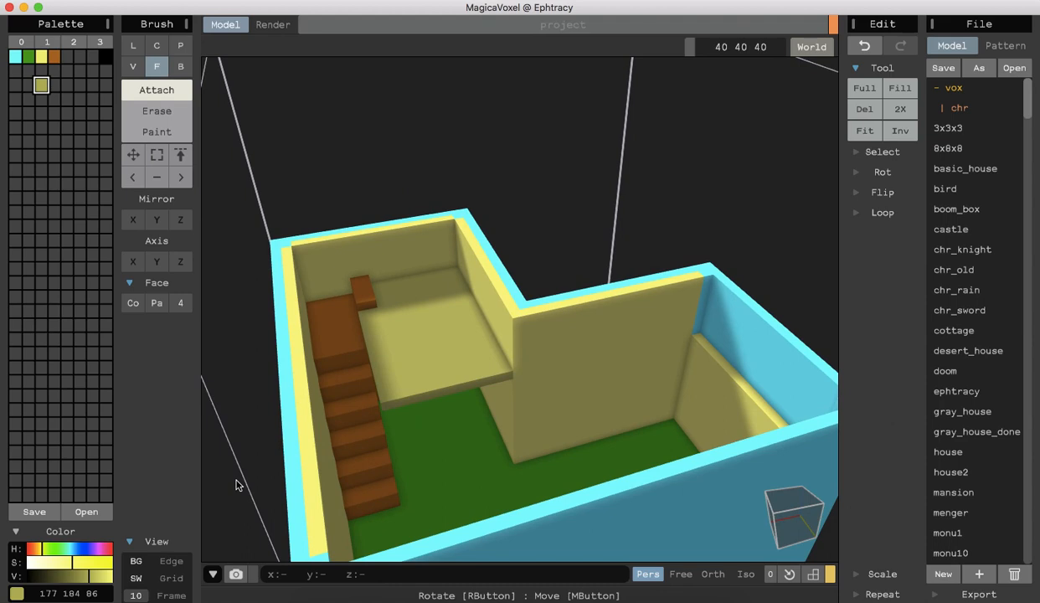
pyautogui.moveTo(237, 485)
pyautogui.mouseDown(button='right')
pyautogui.moveTo(255, 488)
pyautogui.moveTo(241, 502)
pyautogui.moveTo(251, 495)
pyautogui.mouseUp(button='right')
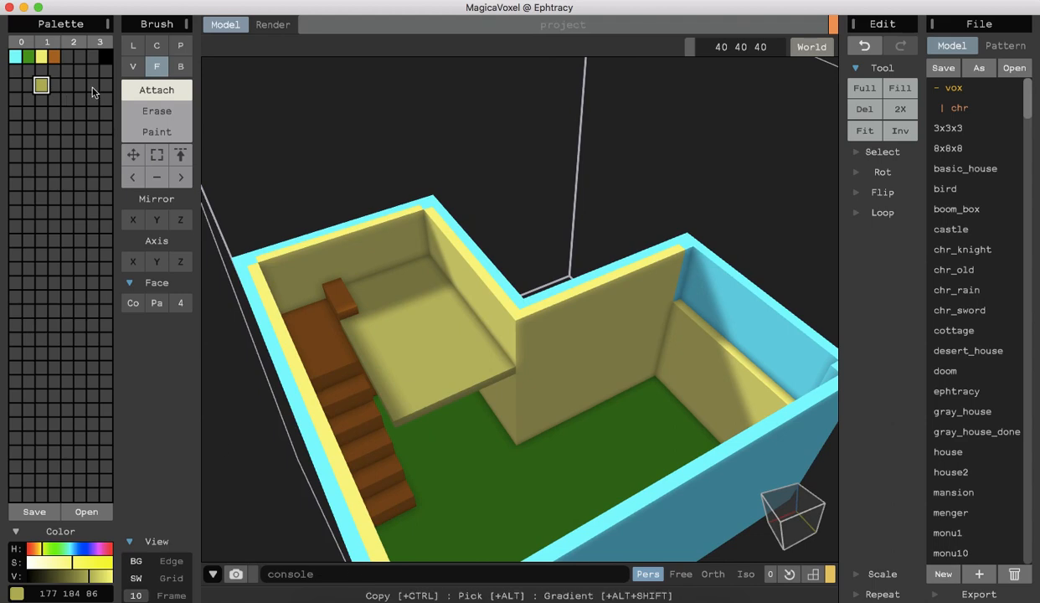
# Extrude the top of the remaining low yellow wall up to the cyan rim, using yellow 237 244 114.
pyautogui.click(41, 56)
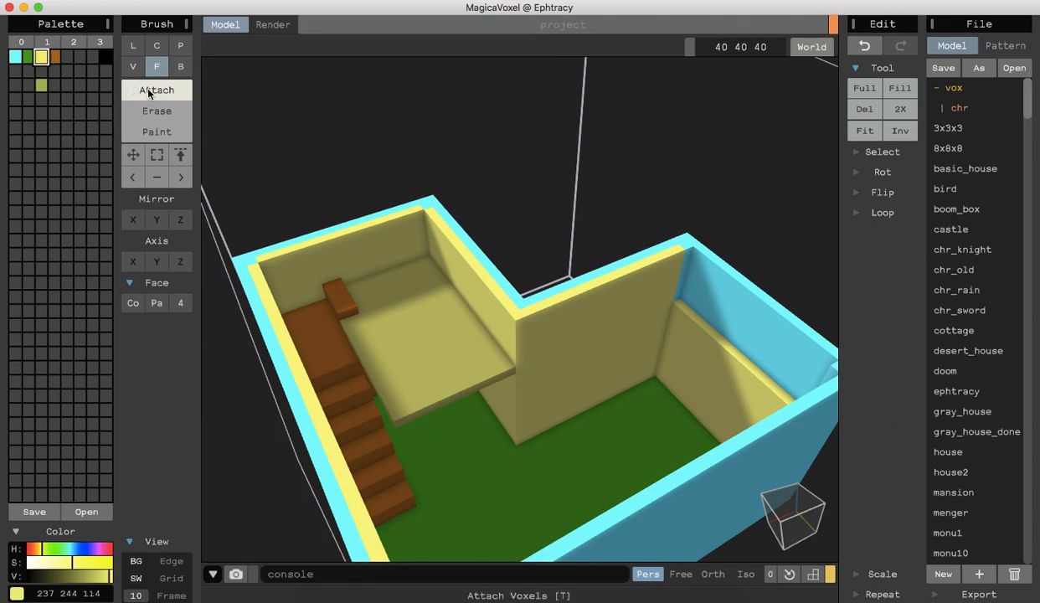
pyautogui.moveTo(694, 324); pyautogui.dragTo(697, 267)
pyautogui.moveTo(288, 520); pyautogui.dragTo(366, 503, button='right')
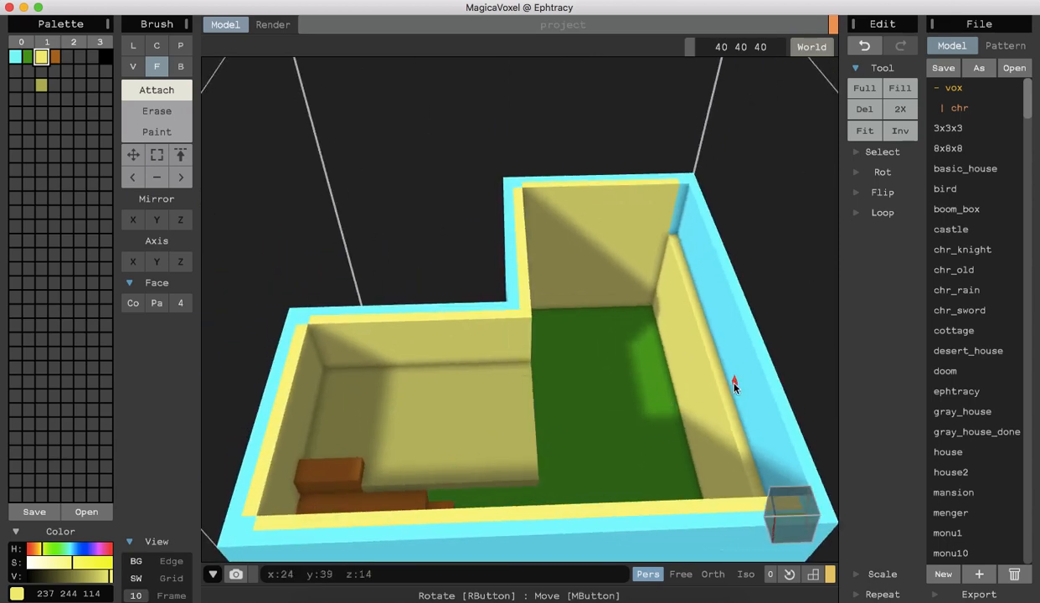
pyautogui.moveTo(727, 391); pyautogui.dragTo(727, 337)
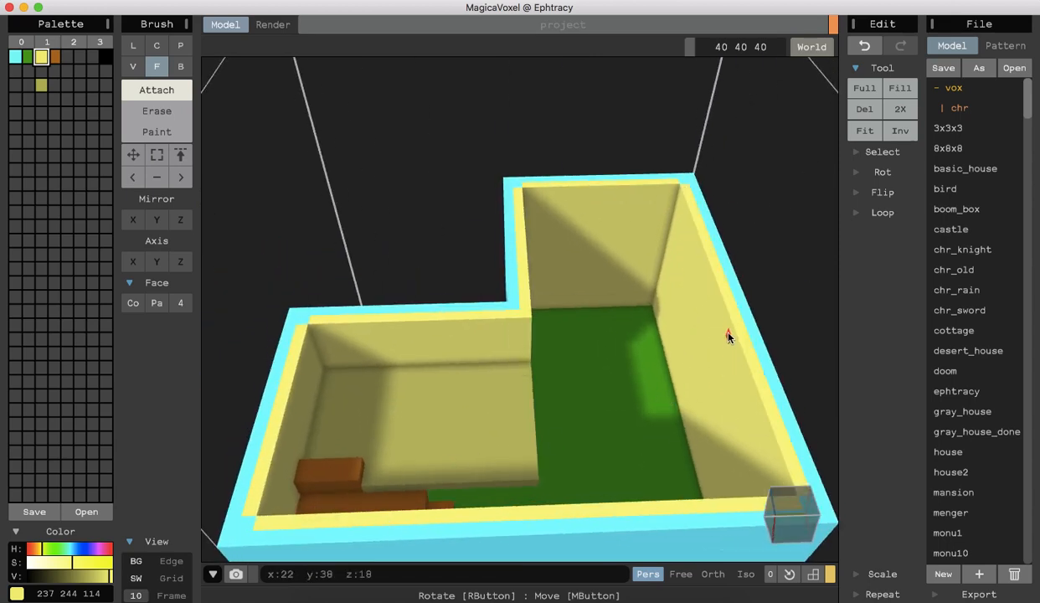
pyautogui.moveTo(425, 248); pyautogui.dragTo(378, 269, button='right')
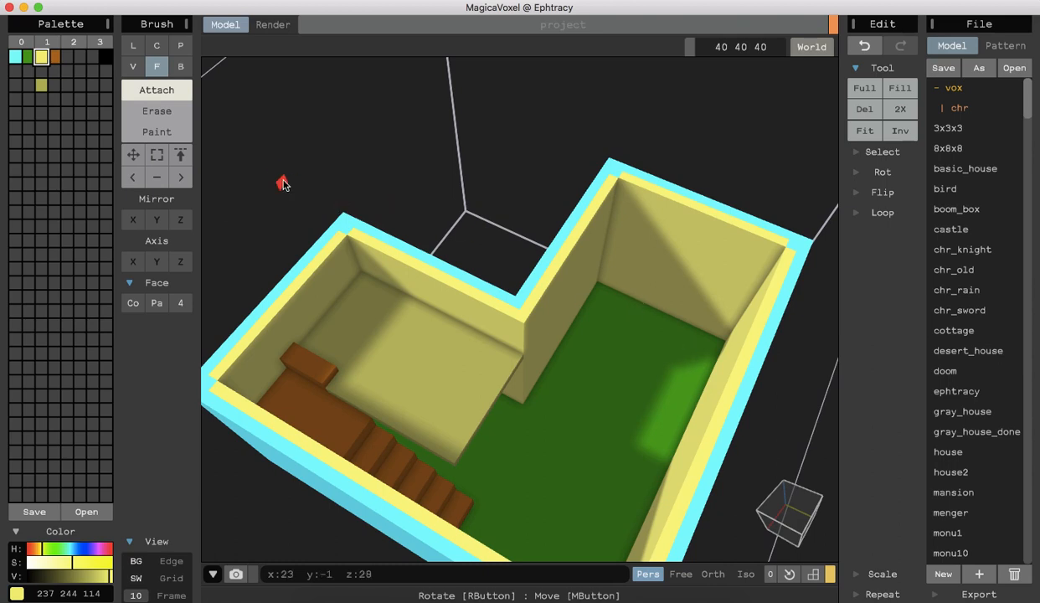
# Erase a tall rectangular doorway through the cyan and yellow layers of the notch wall facing the staircase with the Box brush.
pyautogui.moveTo(277, 180); pyautogui.dragTo(539, 118, button='right')
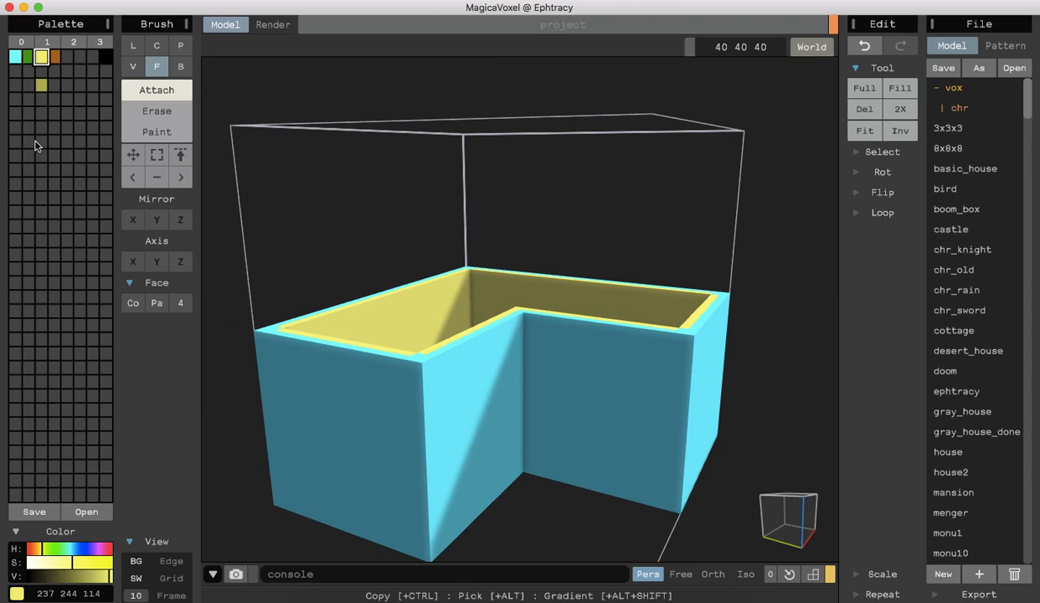
pyautogui.click(174, 68)
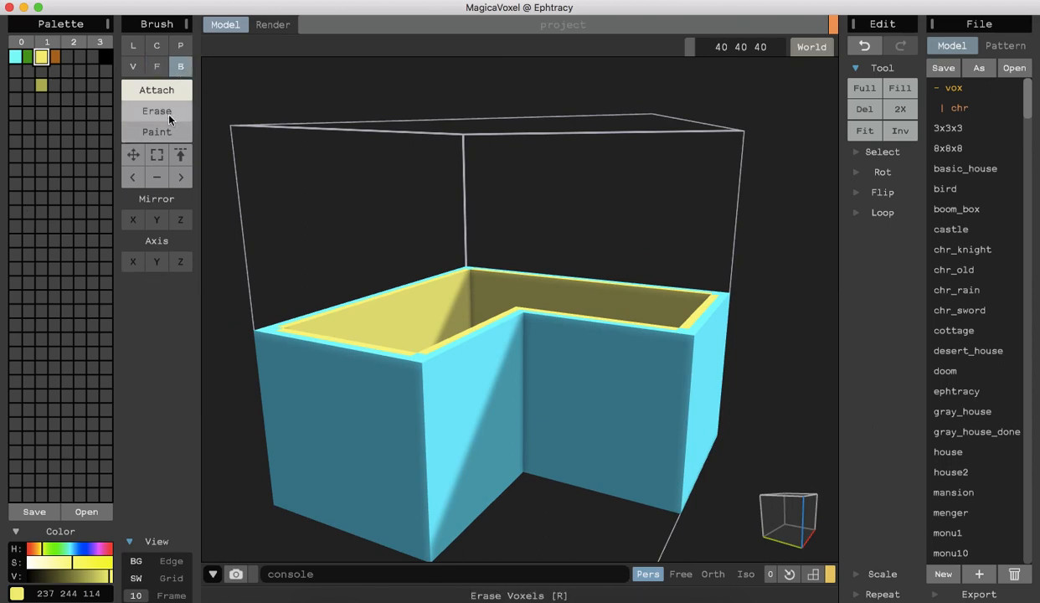
pyautogui.click(149, 110)
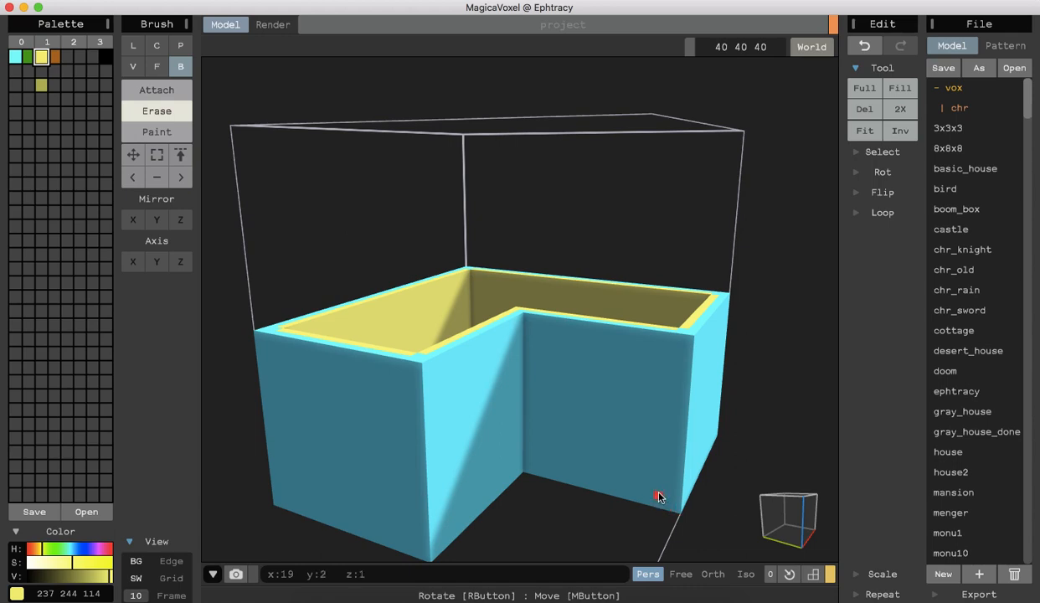
pyautogui.moveTo(620, 429); pyautogui.dragTo(629, 403)
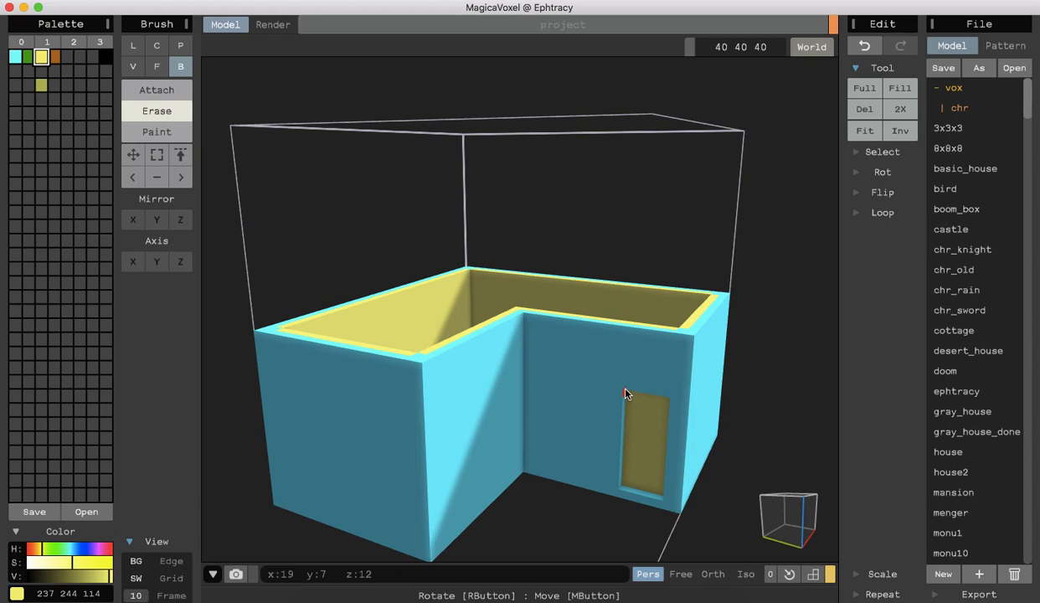
pyautogui.press('super+z')
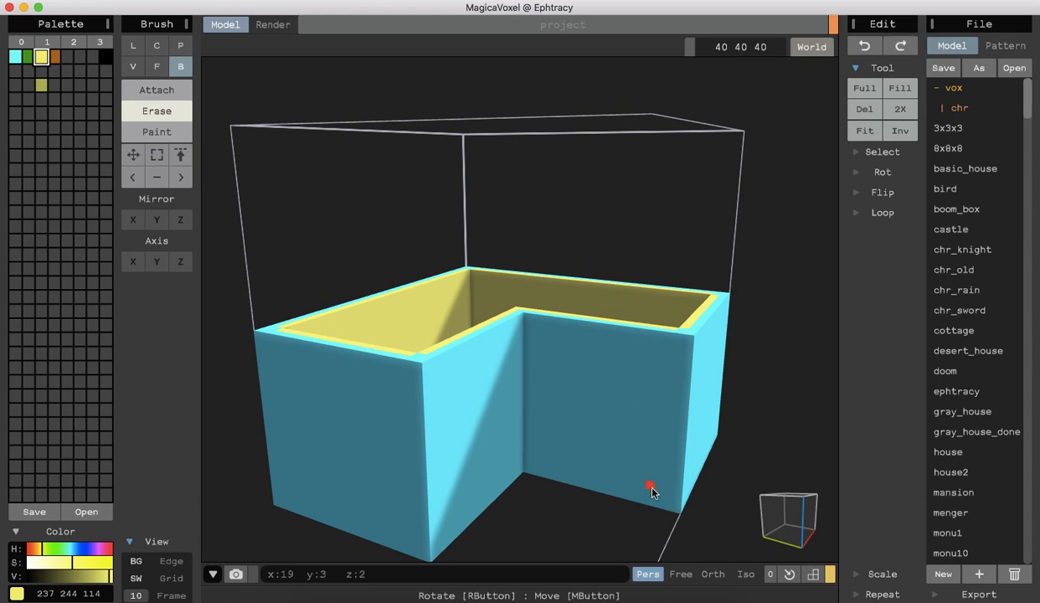
pyautogui.moveTo(644, 492)
pyautogui.mouseDown()
pyautogui.moveTo(646, 401)
pyautogui.moveTo(636, 378)
pyautogui.moveTo(607, 375)
pyautogui.mouseUp()
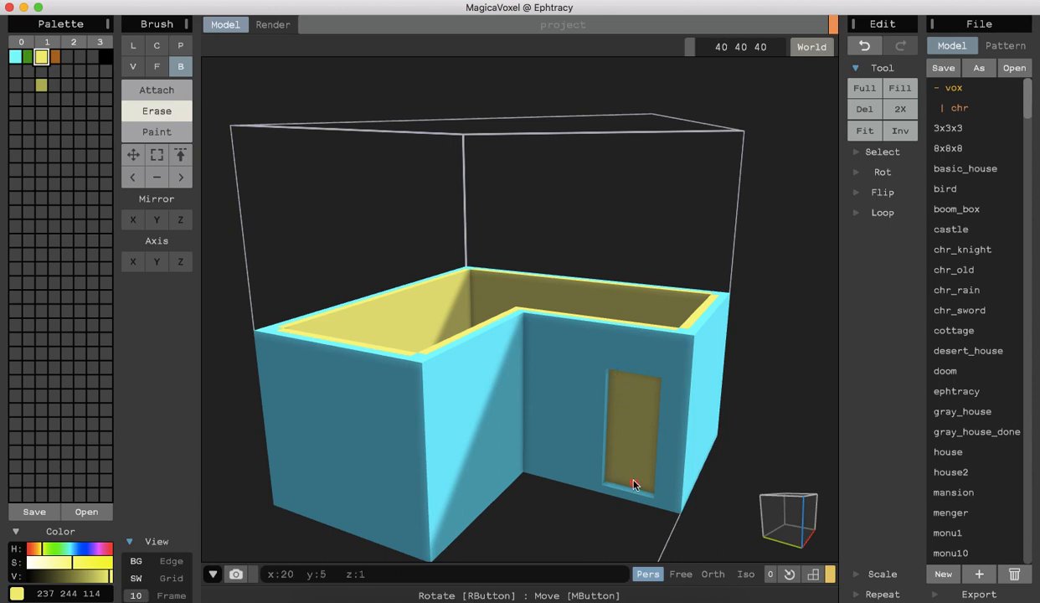
pyautogui.moveTo(650, 489)
pyautogui.mouseDown()
pyautogui.moveTo(617, 462)
pyautogui.moveTo(614, 374)
pyautogui.mouseUp()
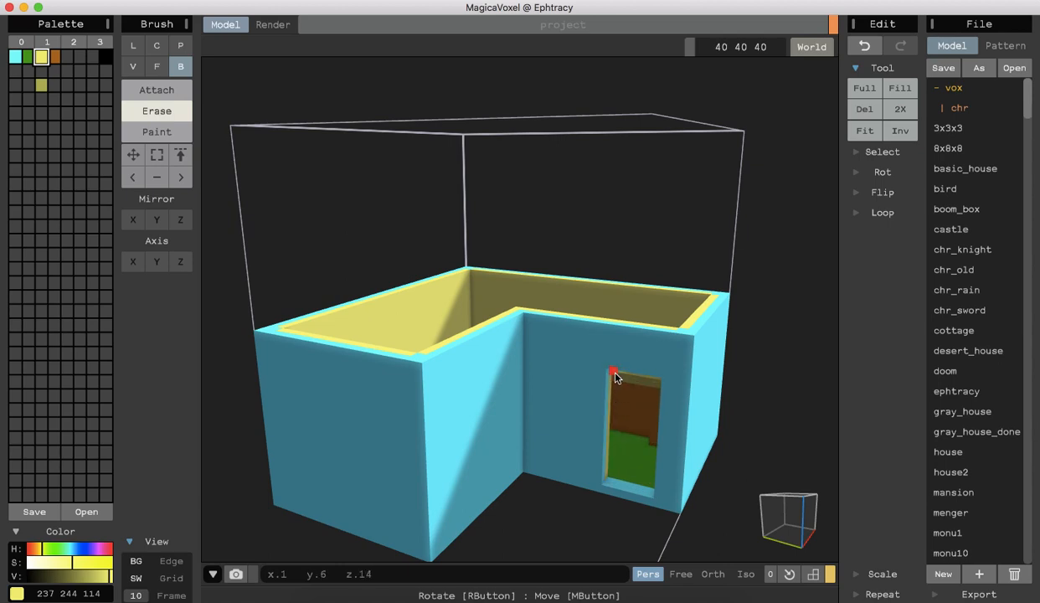
# Extrude the underside of the yellow layer above the doorway downward with the Face brush in Attach mode.
pyautogui.moveTo(535, 524); pyautogui.dragTo(519, 479, button='right')
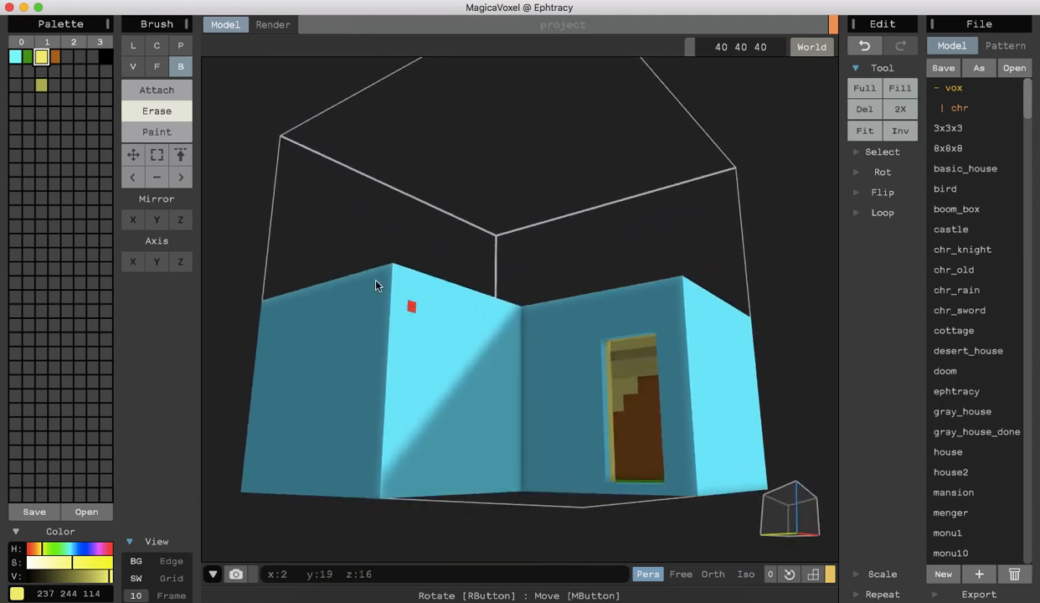
pyautogui.click(153, 67)
pyautogui.click(151, 87)
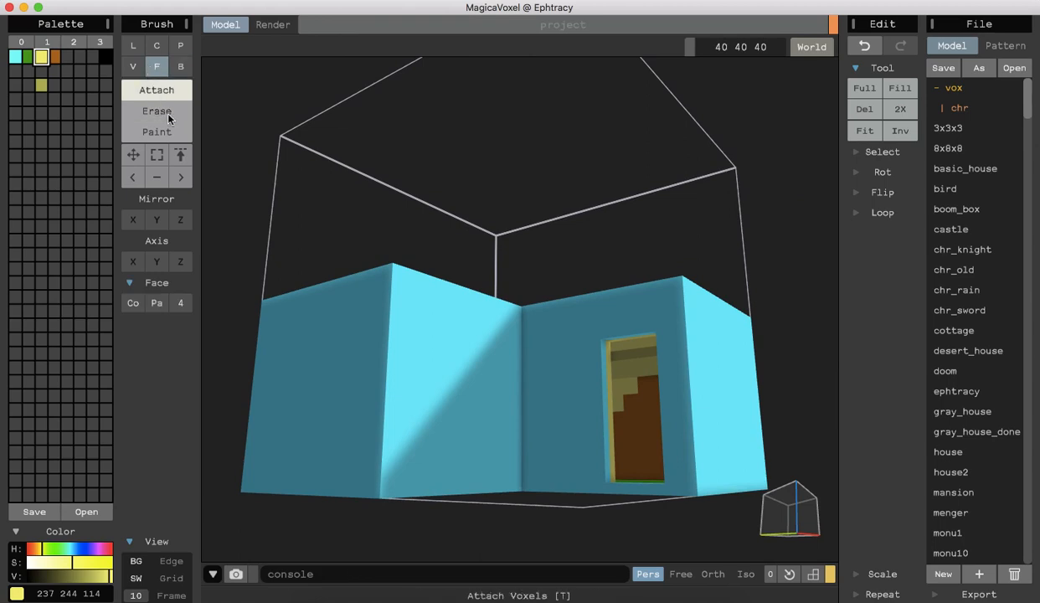
pyautogui.scroll(5, 620, 410)
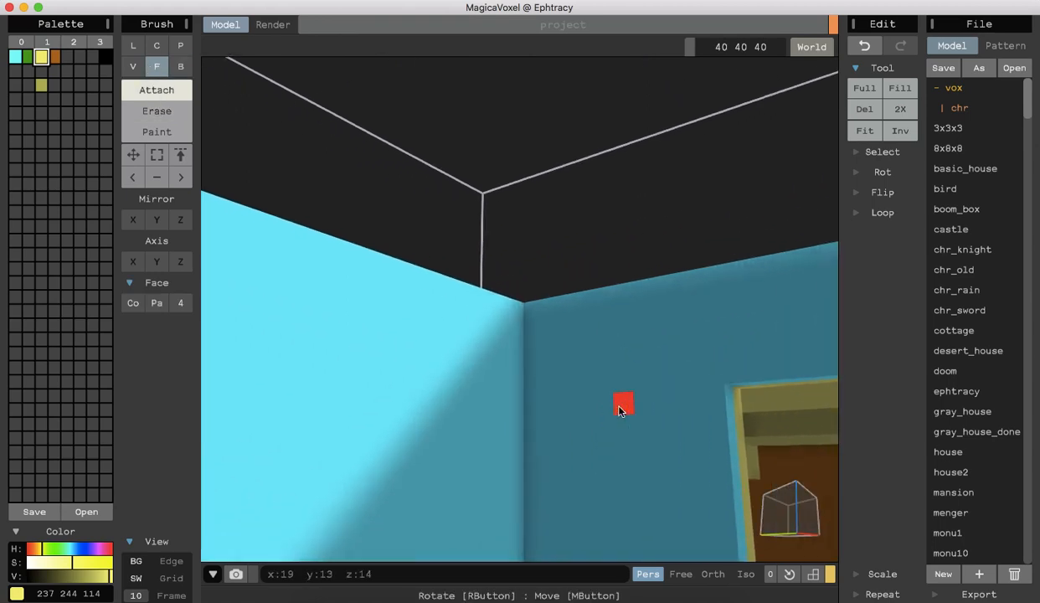
pyautogui.moveTo(722, 415); pyautogui.dragTo(737, 305, button='right')
pyautogui.click(728, 258)
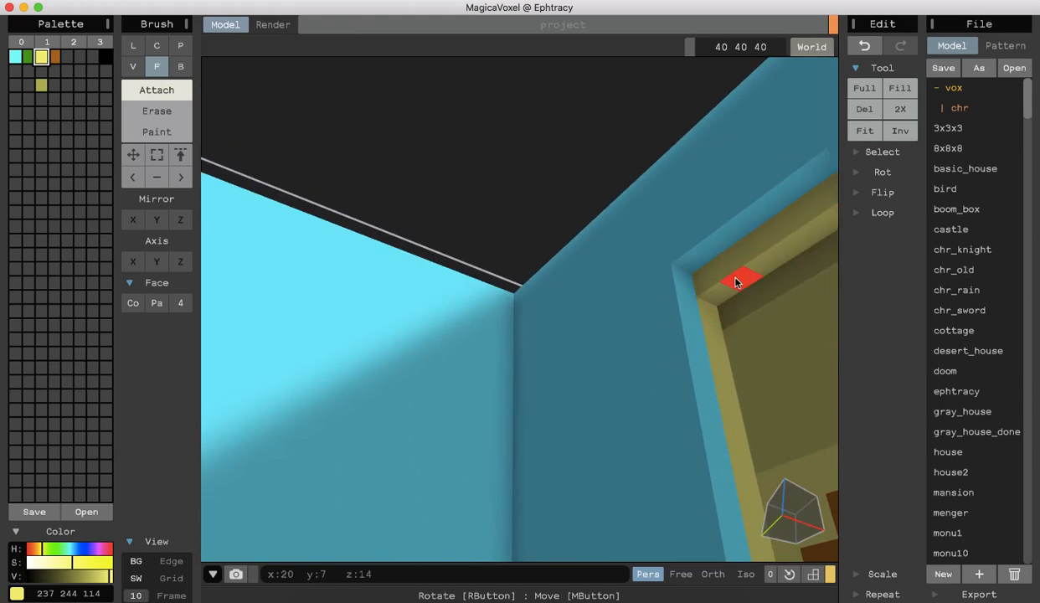
pyautogui.click(735, 283)
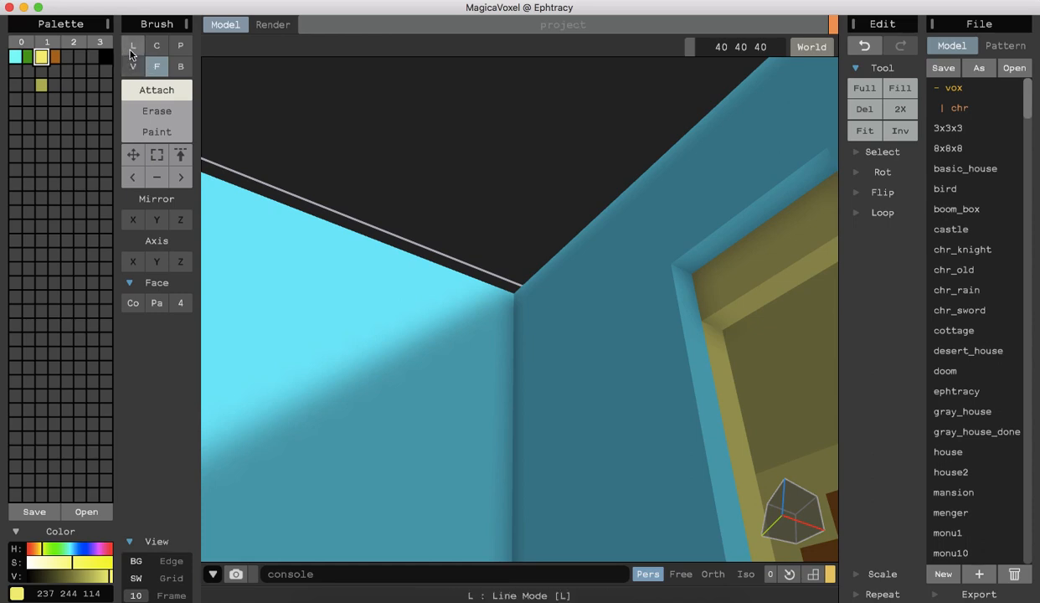
# Extrude the underside of the outer layer above the doorway down to match the yellow lintel, using cyan 76 255 249.
pyautogui.click(15, 57)
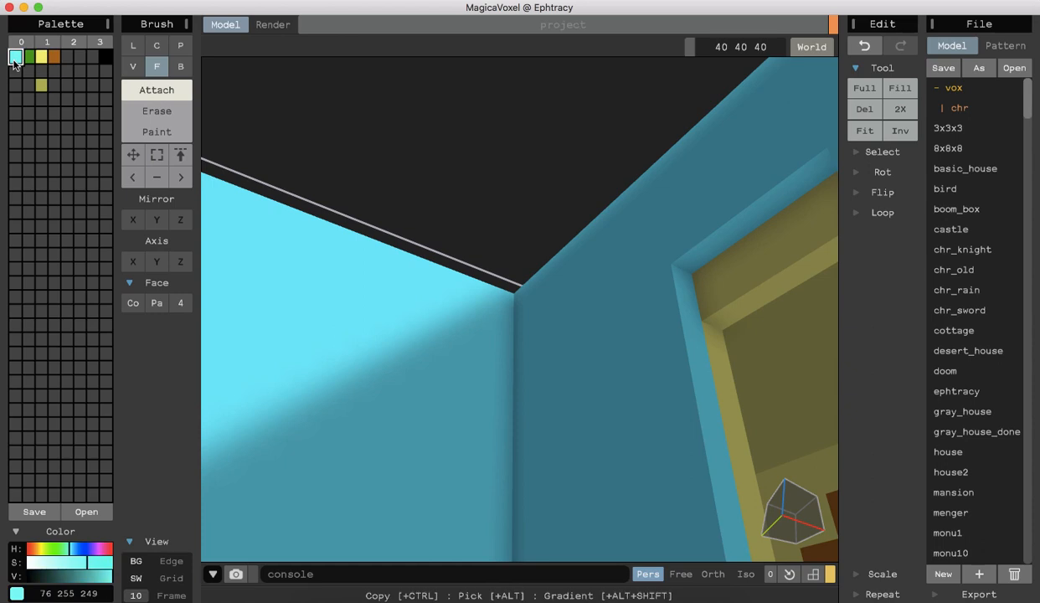
pyautogui.click(713, 244)
pyautogui.click(729, 266)
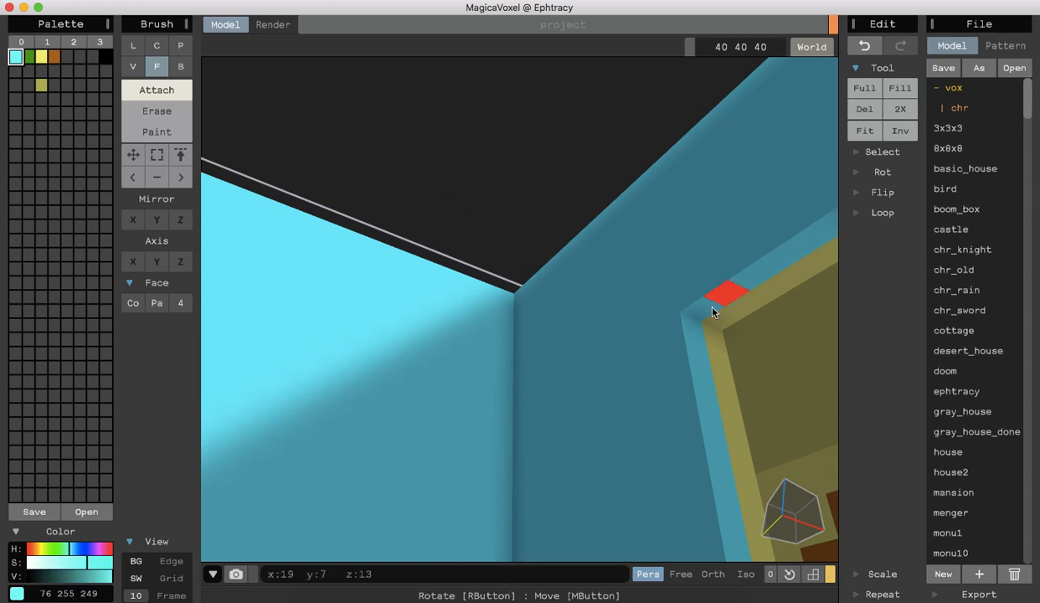
pyautogui.scroll(-5, 658, 360)
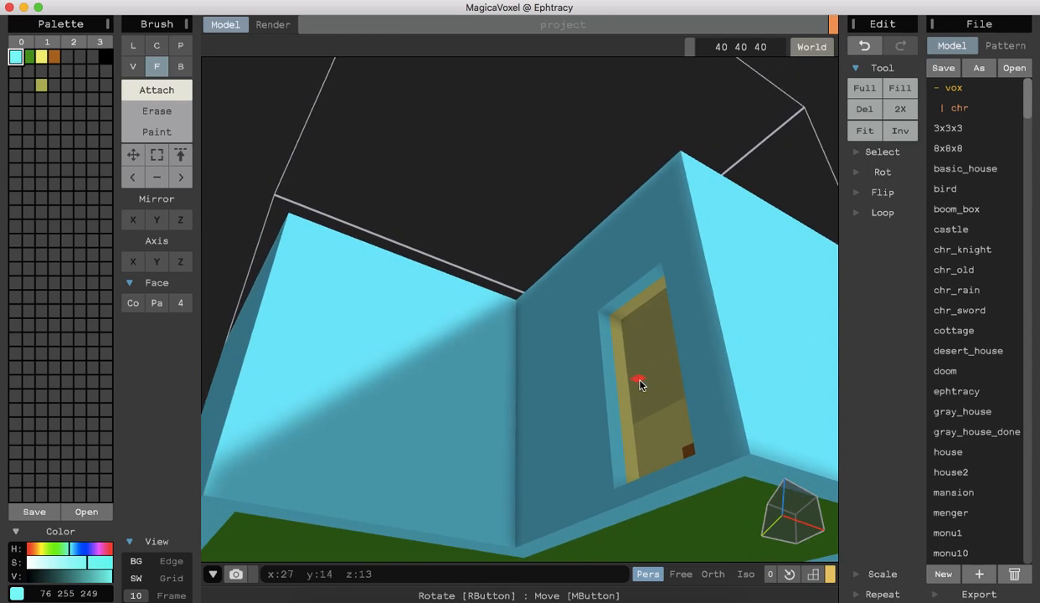
# Paint the inner row of the doorway threshold, at x 20 and z 0, yellow 237 244 114 with the Line brush.
pyautogui.moveTo(639, 380); pyautogui.dragTo(666, 484, button='right')
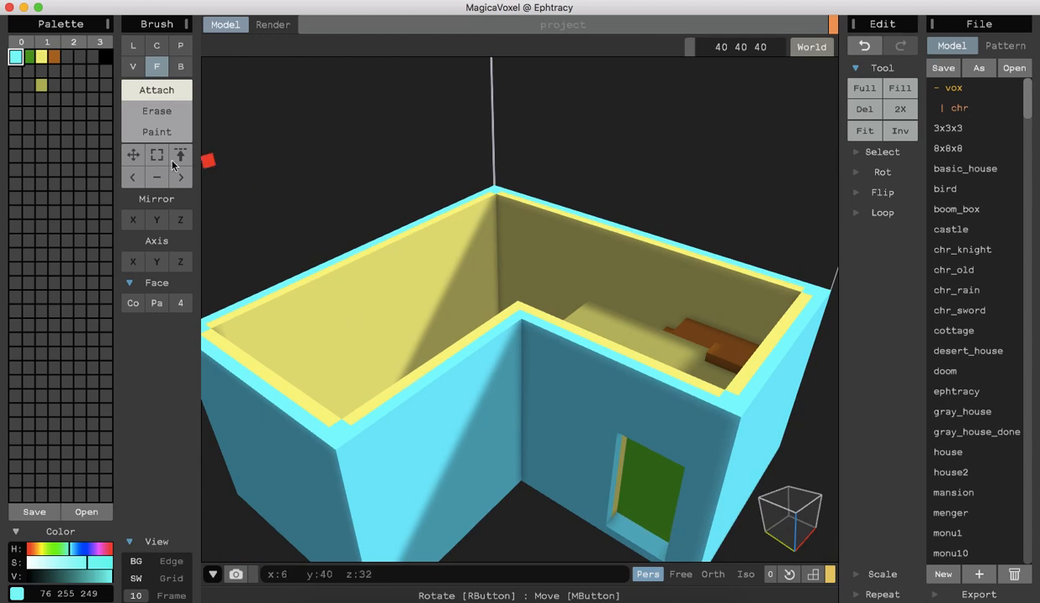
pyautogui.click(41, 57)
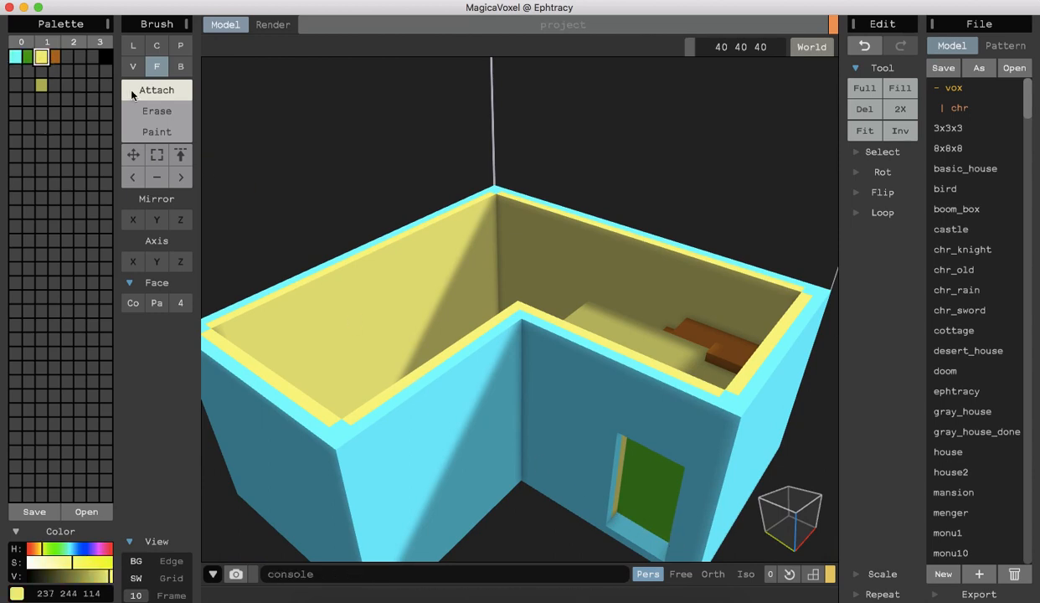
pyautogui.click(156, 131)
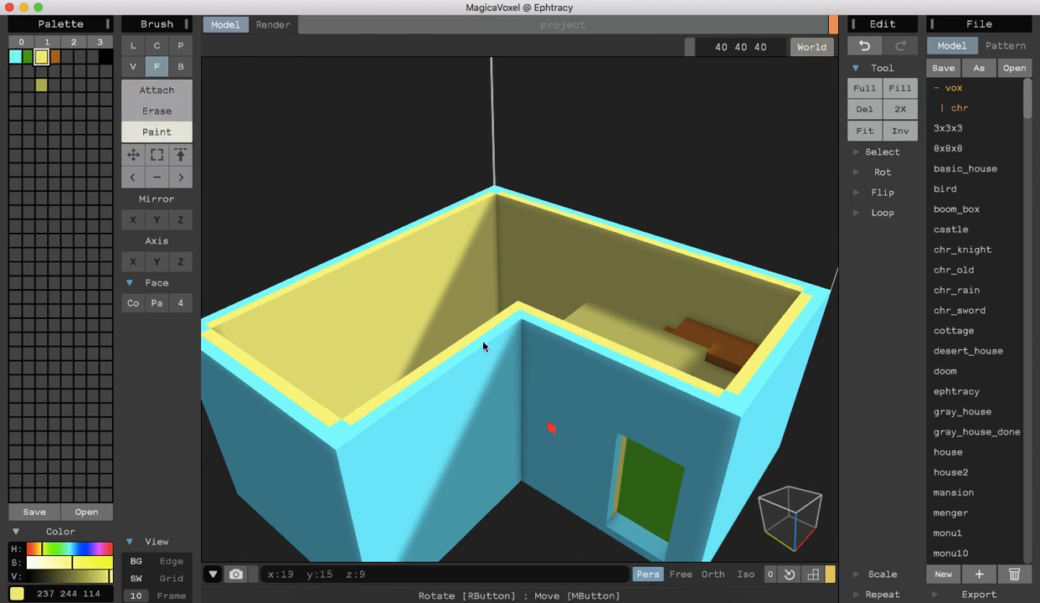
pyautogui.click(132, 45)
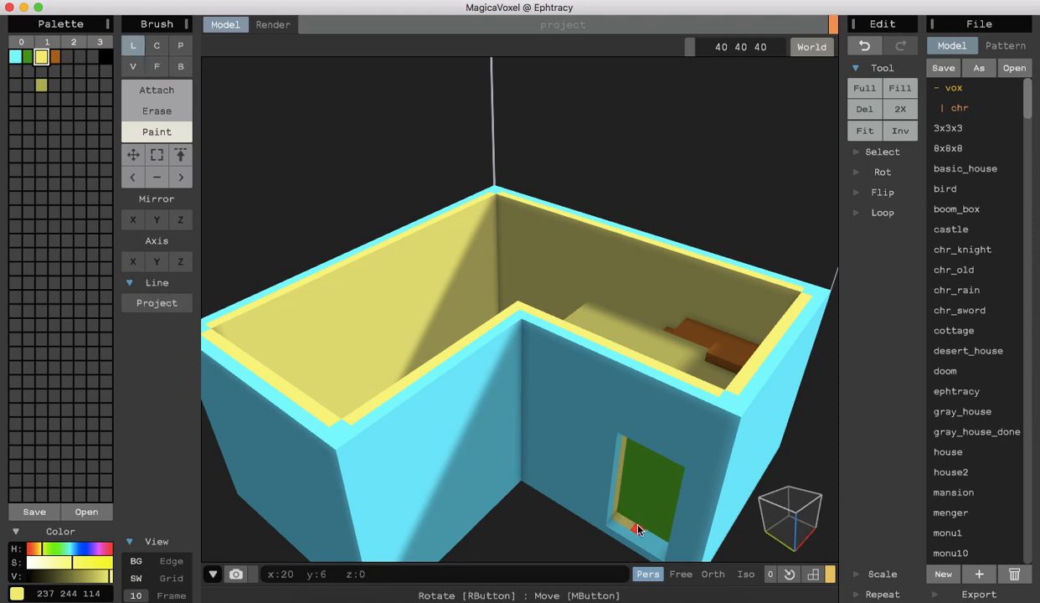
pyautogui.moveTo(575, 547); pyautogui.dragTo(613, 548, button='right')
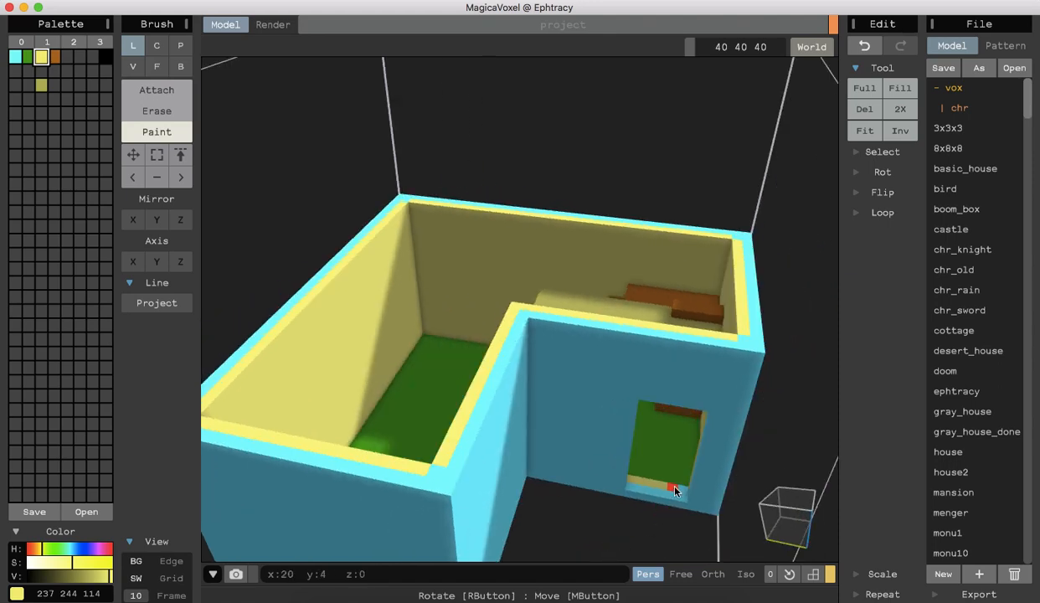
pyautogui.moveTo(613, 527); pyautogui.dragTo(610, 476, button='right')
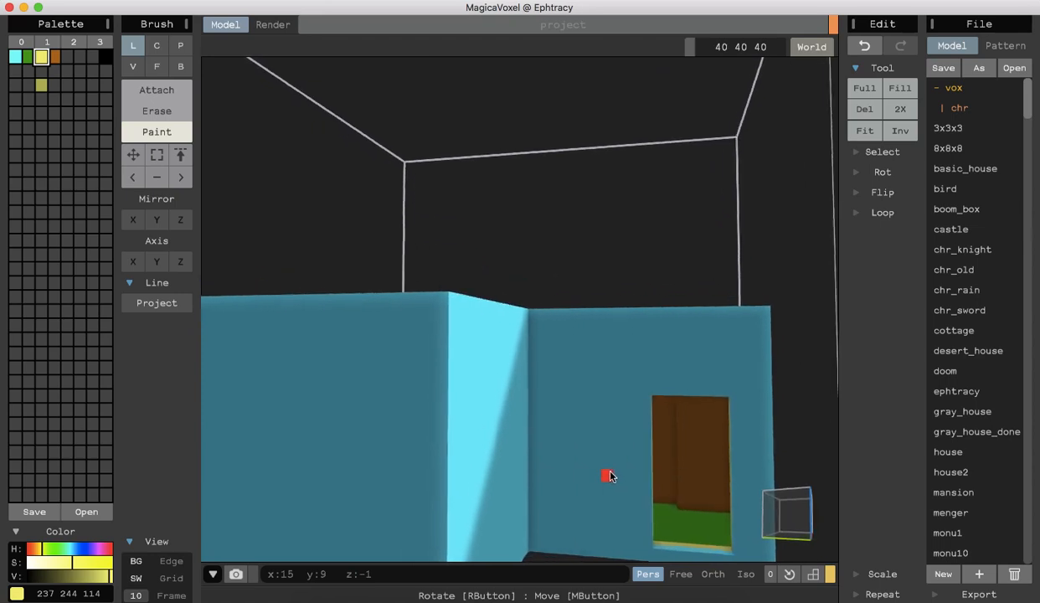
# Erase a roughly square window beside the doorway, through both the cyan and yellow wall layers, with the Box brush.
pyautogui.click(153, 111)
pyautogui.click(181, 67)
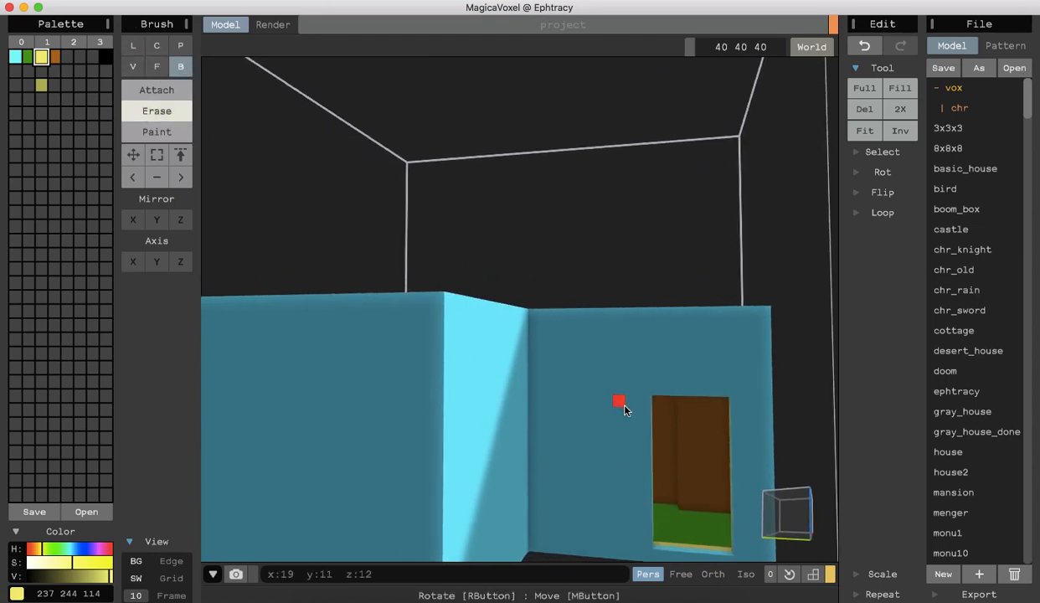
pyautogui.moveTo(618, 397)
pyautogui.mouseDown()
pyautogui.moveTo(618, 457)
pyautogui.moveTo(589, 476)
pyautogui.moveTo(557, 472)
pyautogui.mouseUp()
pyautogui.moveTo(562, 403); pyautogui.dragTo(617, 477)
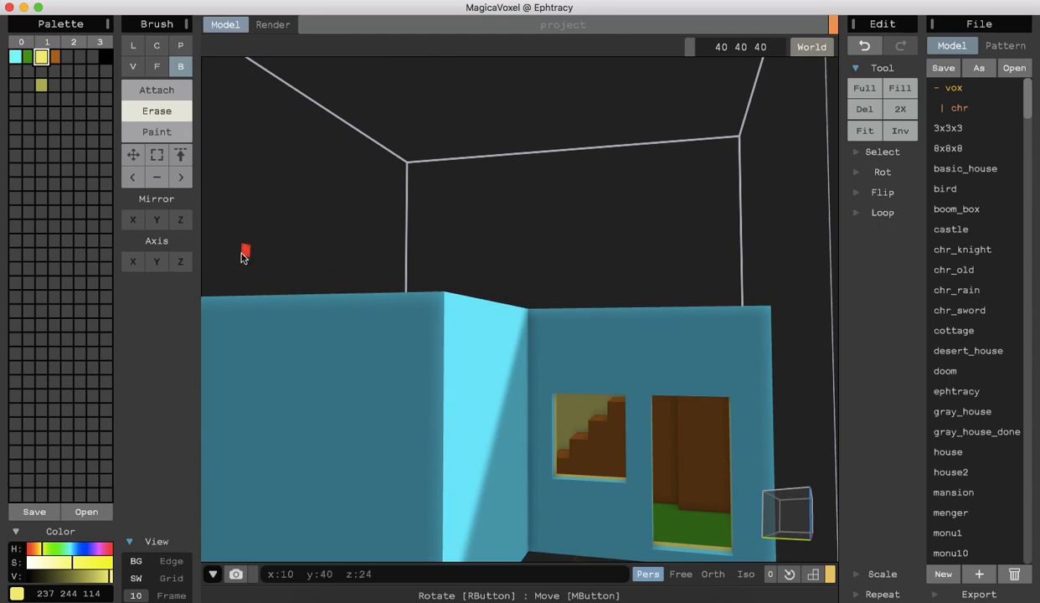
# Lower the cyan and yellow sill layers of the window beside the doorway by two voxels each, using the Face brush in Erase mode.
pyautogui.moveTo(233, 231); pyautogui.dragTo(244, 289, button='right')
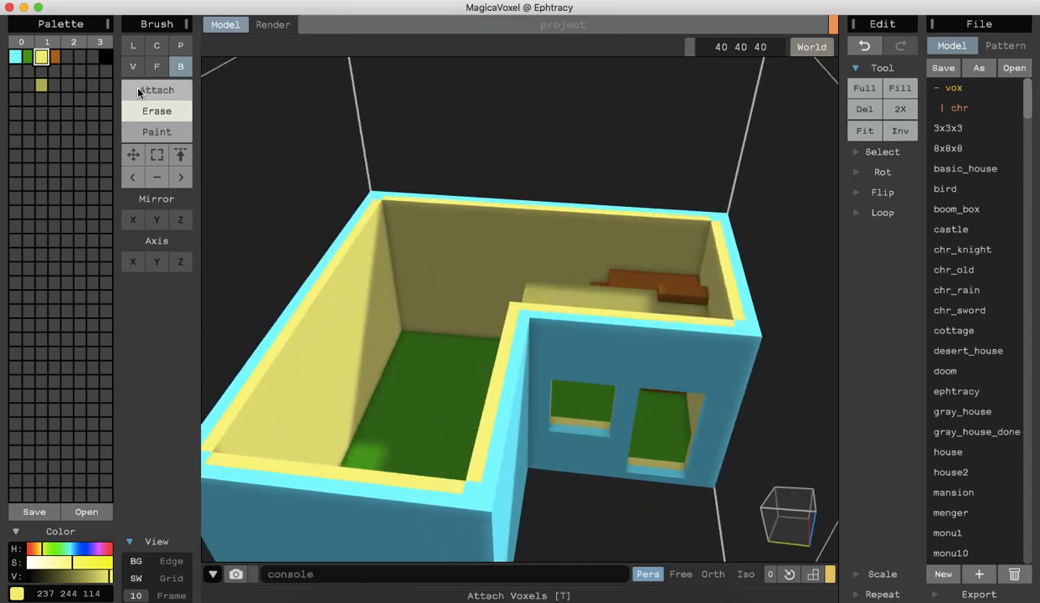
pyautogui.click(155, 69)
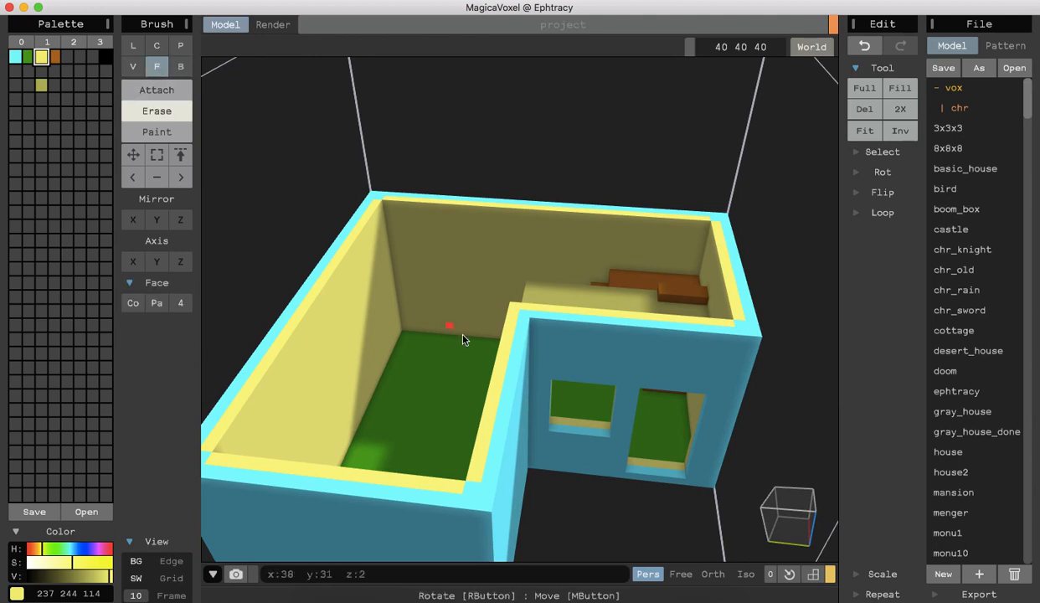
pyautogui.click(594, 433)
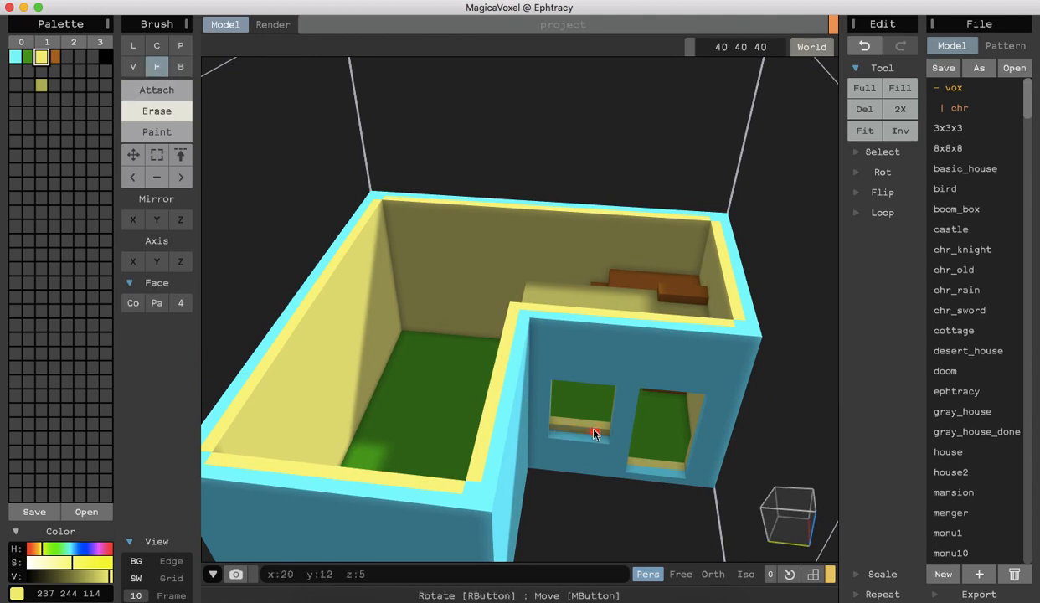
pyautogui.click(593, 436)
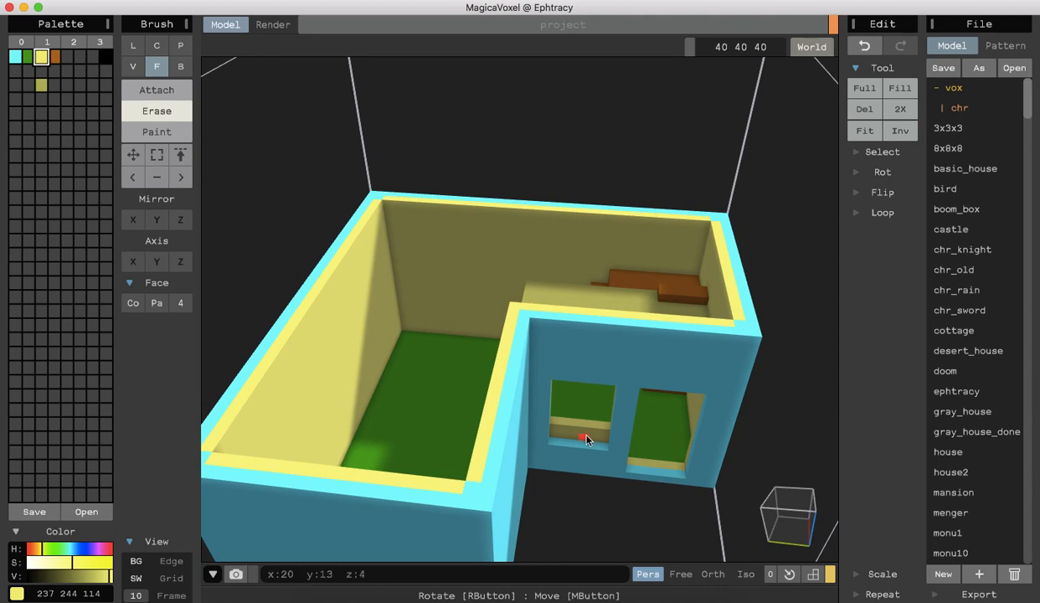
pyautogui.click(584, 427)
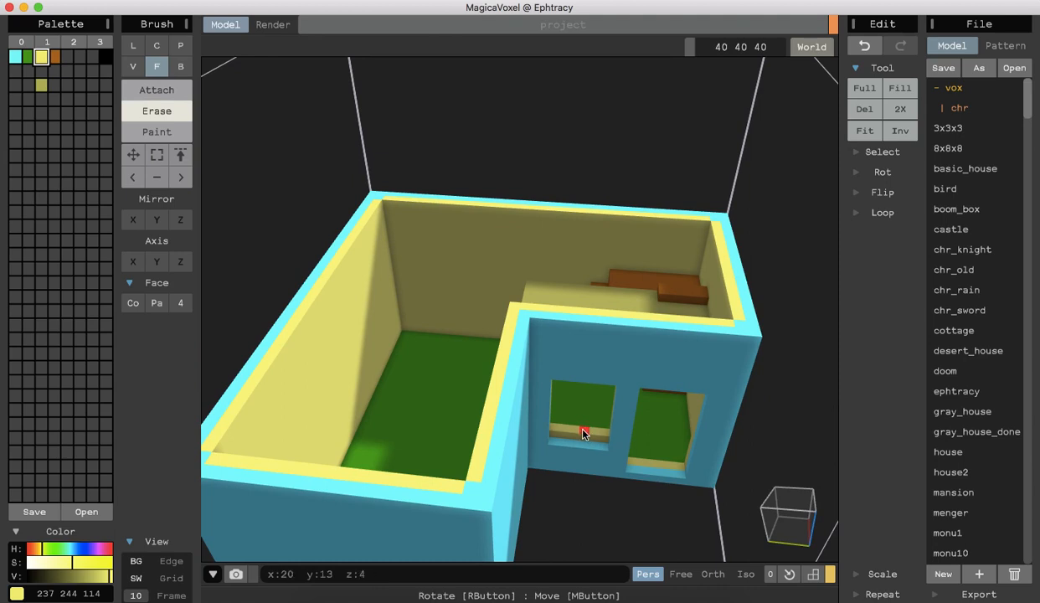
pyautogui.click(584, 433)
# Erase a wide window through the cyan and yellow layers of the other notch wall, adjoining the doorway wall, with the Box brush.
pyautogui.moveTo(589, 497)
pyautogui.mouseDown(button='right')
pyautogui.moveTo(532, 449)
pyautogui.moveTo(572, 499)
pyautogui.moveTo(581, 499)
pyautogui.moveTo(521, 426)
pyautogui.moveTo(516, 455)
pyautogui.moveTo(536, 465)
pyautogui.moveTo(542, 440)
pyautogui.moveTo(560, 467)
pyautogui.moveTo(557, 448)
pyautogui.moveTo(566, 465)
pyautogui.moveTo(514, 450)
pyautogui.moveTo(557, 448)
pyautogui.moveTo(586, 490)
pyautogui.moveTo(580, 473)
pyautogui.moveTo(547, 463)
pyautogui.moveTo(513, 469)
pyautogui.moveTo(508, 418)
pyautogui.moveTo(508, 432)
pyautogui.mouseUp(button='right')
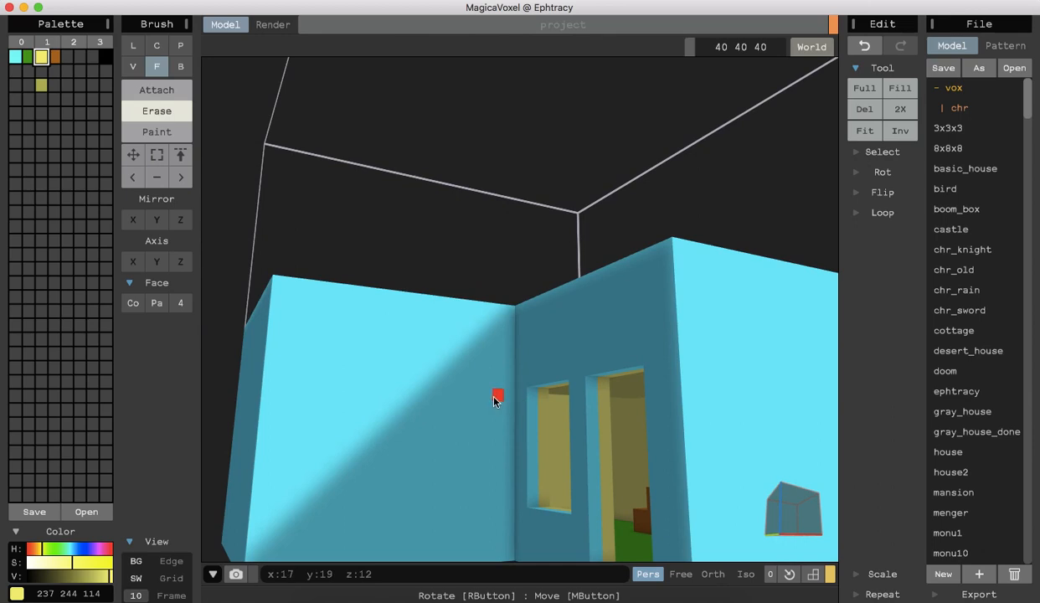
pyautogui.click(180, 66)
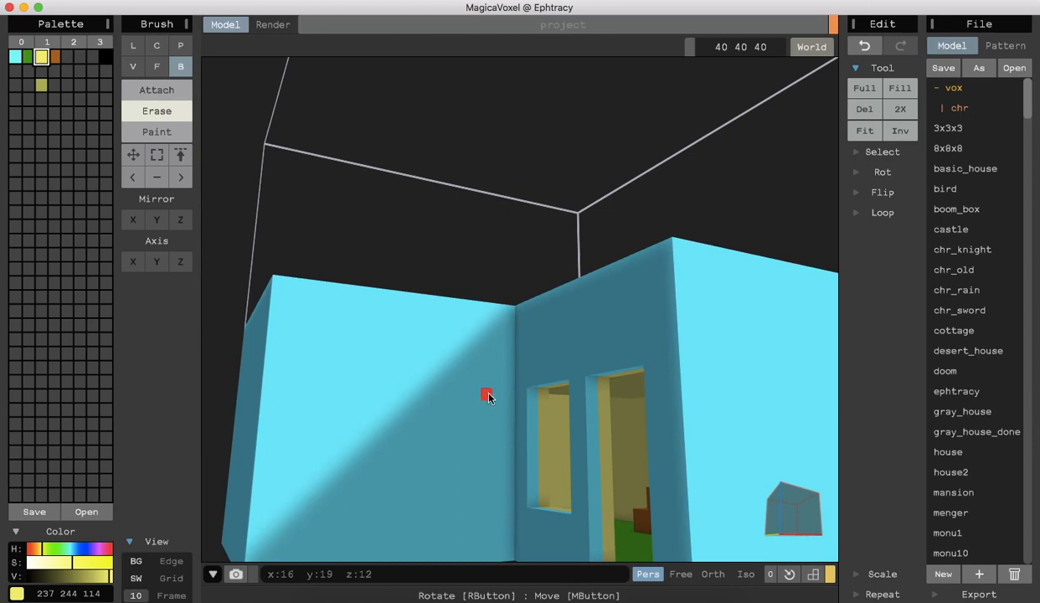
pyautogui.moveTo(492, 478)
pyautogui.mouseDown()
pyautogui.moveTo(479, 506)
pyautogui.moveTo(353, 520)
pyautogui.moveTo(279, 516)
pyautogui.moveTo(278, 497)
pyautogui.mouseUp()
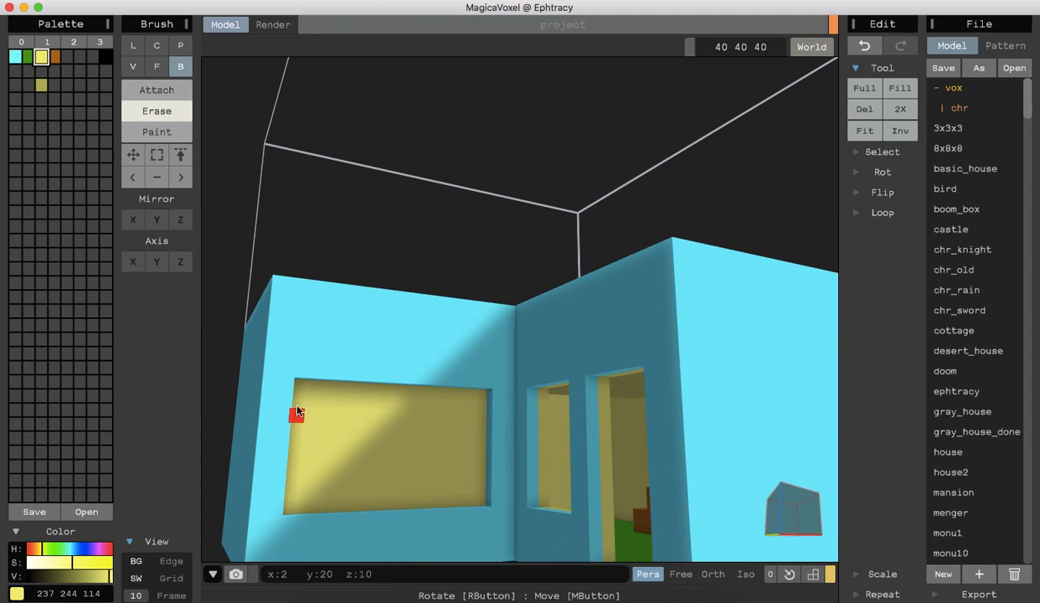
pyautogui.moveTo(299, 391)
pyautogui.mouseDown()
pyautogui.moveTo(344, 422)
pyautogui.moveTo(412, 432)
pyautogui.moveTo(481, 489)
pyautogui.mouseUp()
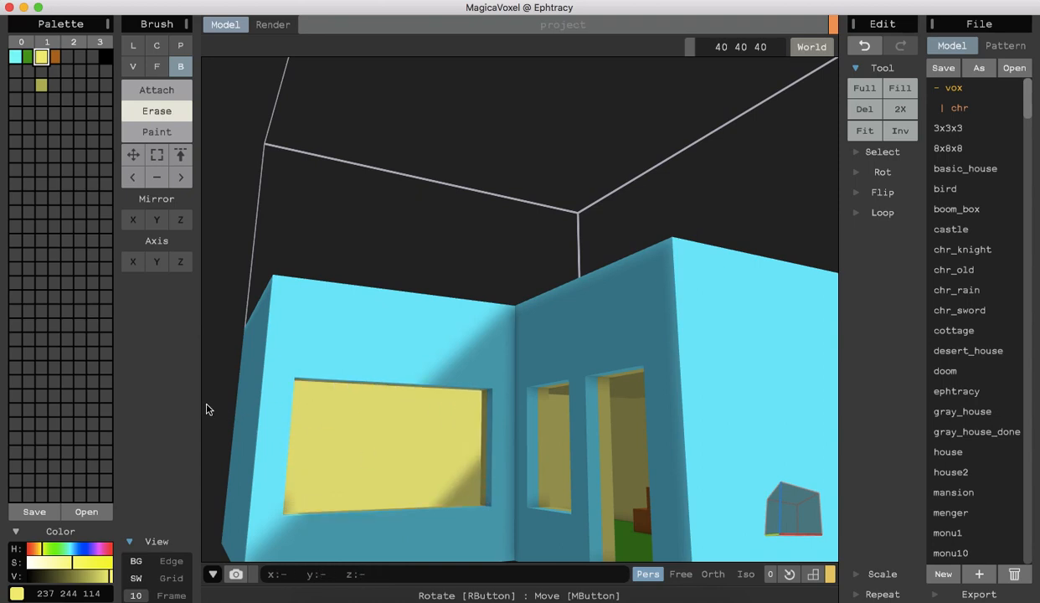
# Erase a wide window through both layers of the front end wall next to the notch, leaving a border at each corner.
pyautogui.moveTo(209, 409)
pyautogui.mouseDown(button='right')
pyautogui.moveTo(231, 429)
pyautogui.moveTo(258, 431)
pyautogui.moveTo(273, 414)
pyautogui.moveTo(189, 434)
pyautogui.moveTo(283, 447)
pyautogui.moveTo(285, 427)
pyautogui.moveTo(284, 439)
pyautogui.mouseUp(button='right')
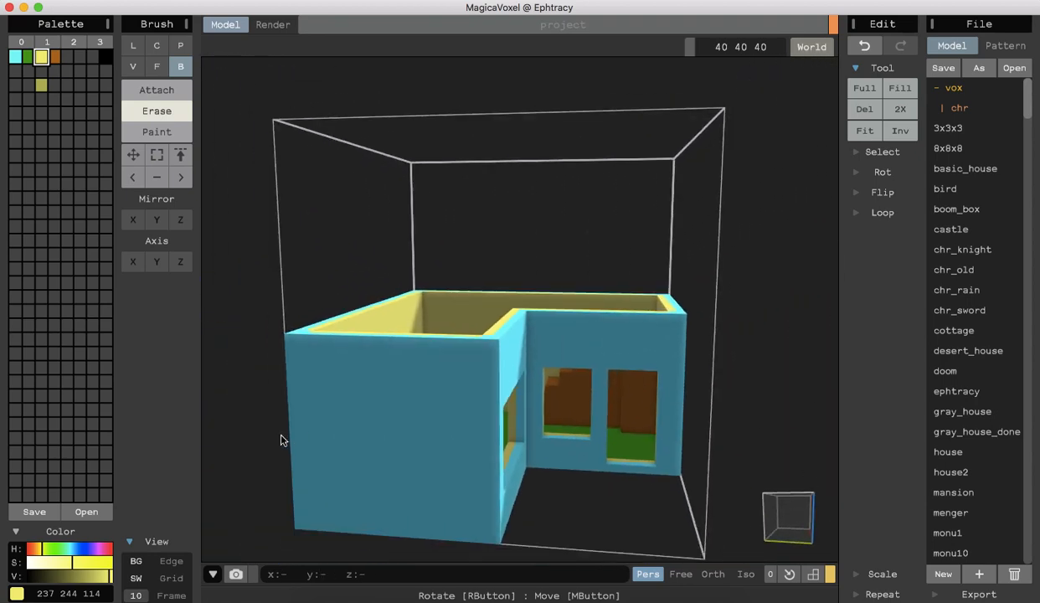
pyautogui.moveTo(239, 406)
pyautogui.mouseDown(button='right')
pyautogui.moveTo(237, 360)
pyautogui.moveTo(223, 376)
pyautogui.moveTo(235, 388)
pyautogui.mouseUp(button='right')
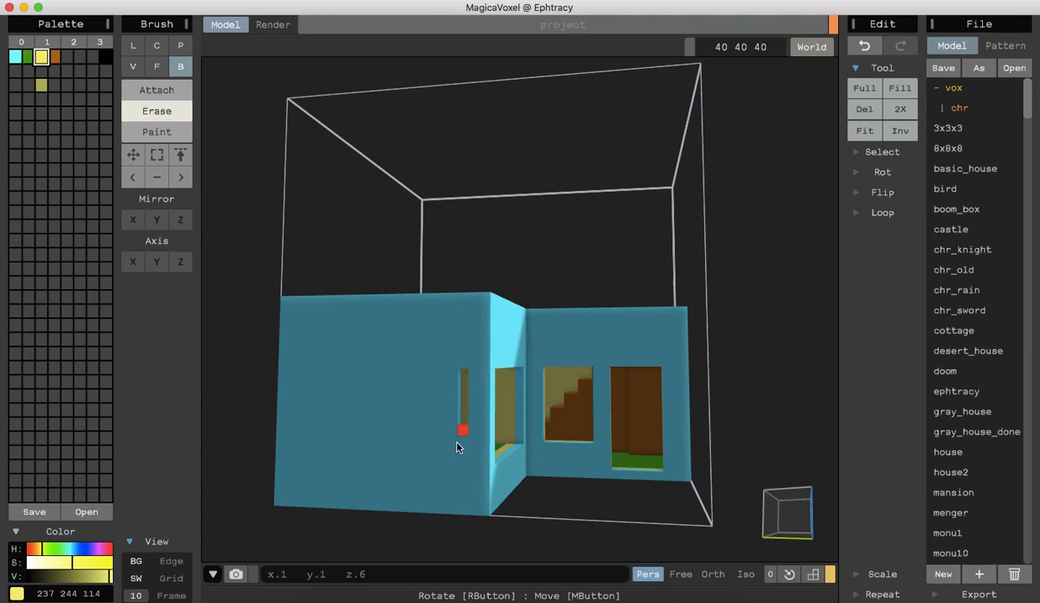
pyautogui.moveTo(450, 463)
pyautogui.mouseDown()
pyautogui.moveTo(287, 467)
pyautogui.moveTo(298, 460)
pyautogui.mouseUp()
pyautogui.moveTo(309, 373); pyautogui.dragTo(466, 464)
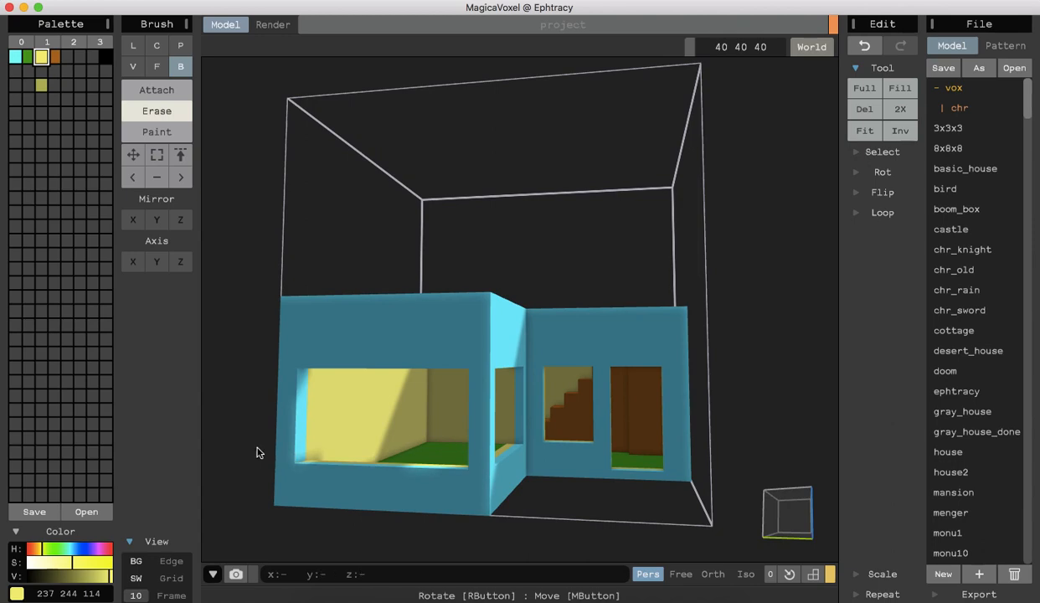
# Erase a window along nearly the full length of the long outer wall opposite the notch, through both the cyan and yellow layers.
pyautogui.moveTo(238, 454); pyautogui.dragTo(345, 469, button='right')
pyautogui.scroll(-5, 345, 469)
pyautogui.scroll(1, 345, 469)
pyautogui.scroll(2, 347, 468)
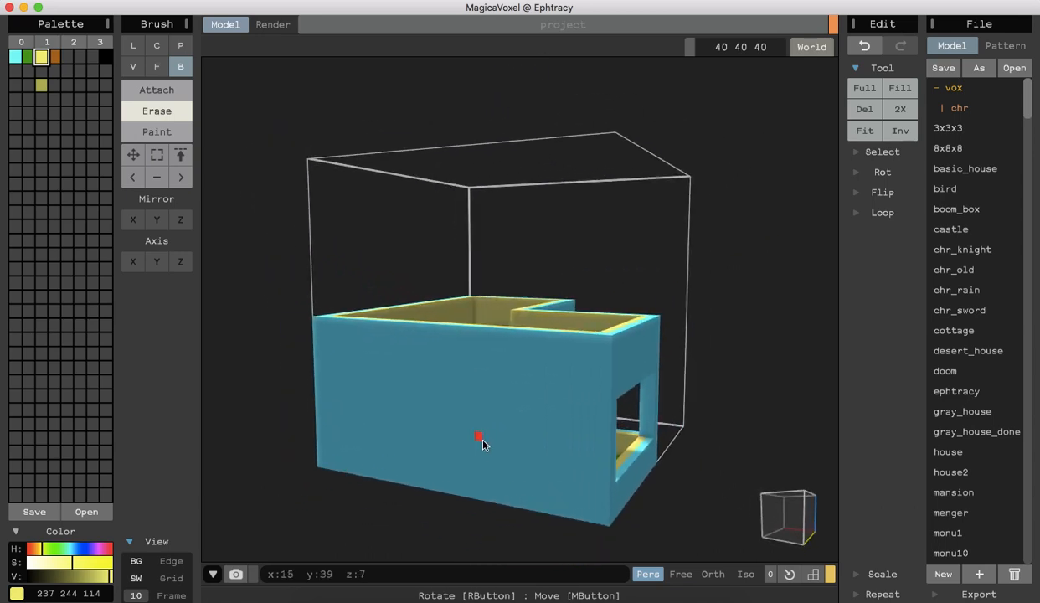
pyautogui.moveTo(443, 537); pyautogui.dragTo(469, 502, button='right')
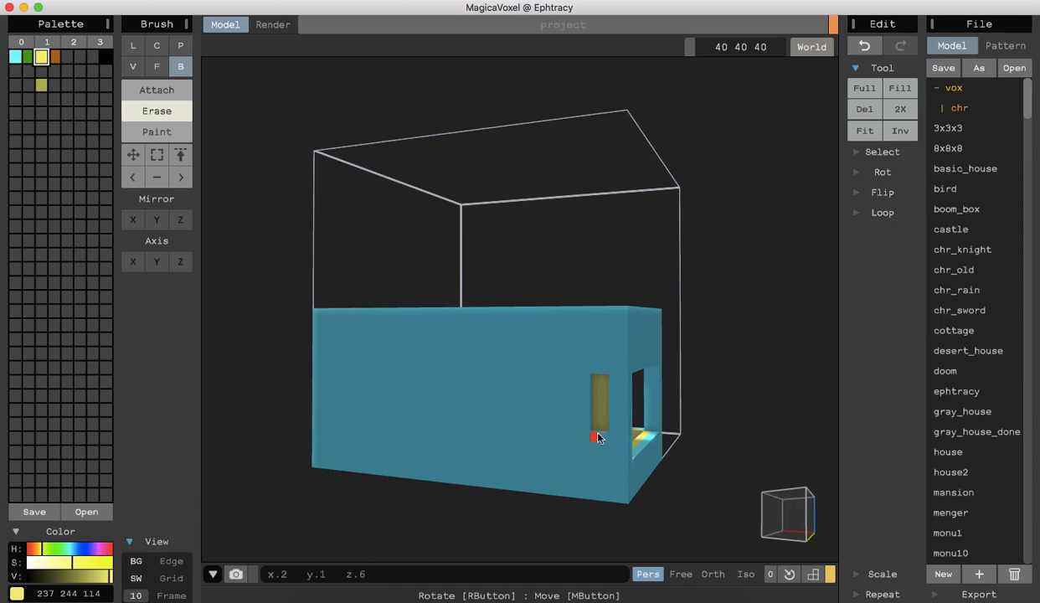
pyautogui.moveTo(595, 458)
pyautogui.mouseDown()
pyautogui.moveTo(476, 453)
pyautogui.moveTo(402, 431)
pyautogui.moveTo(331, 437)
pyautogui.mouseUp()
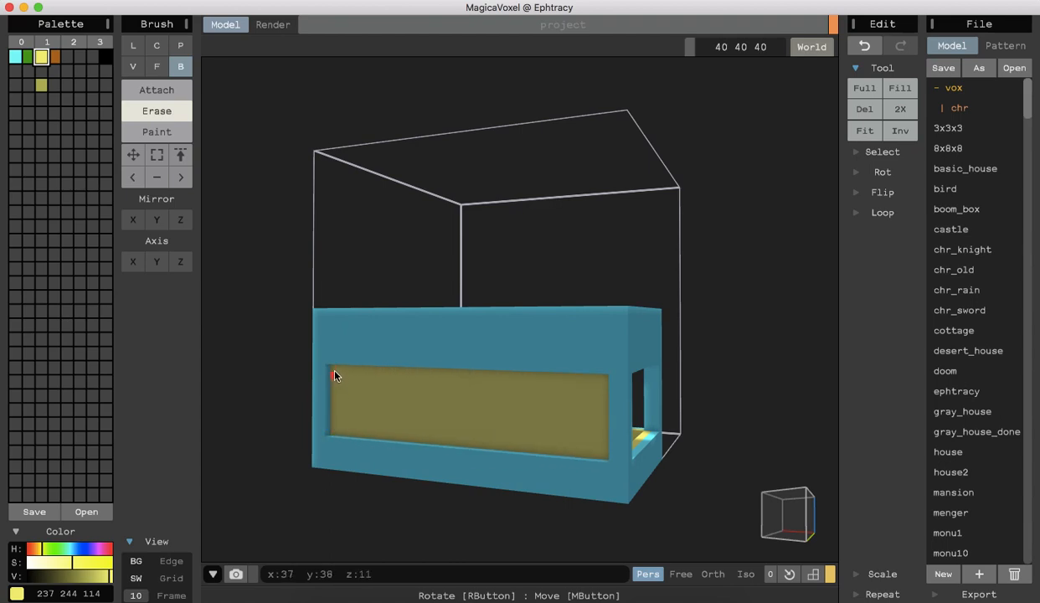
pyautogui.moveTo(333, 373); pyautogui.dragTo(333, 373)
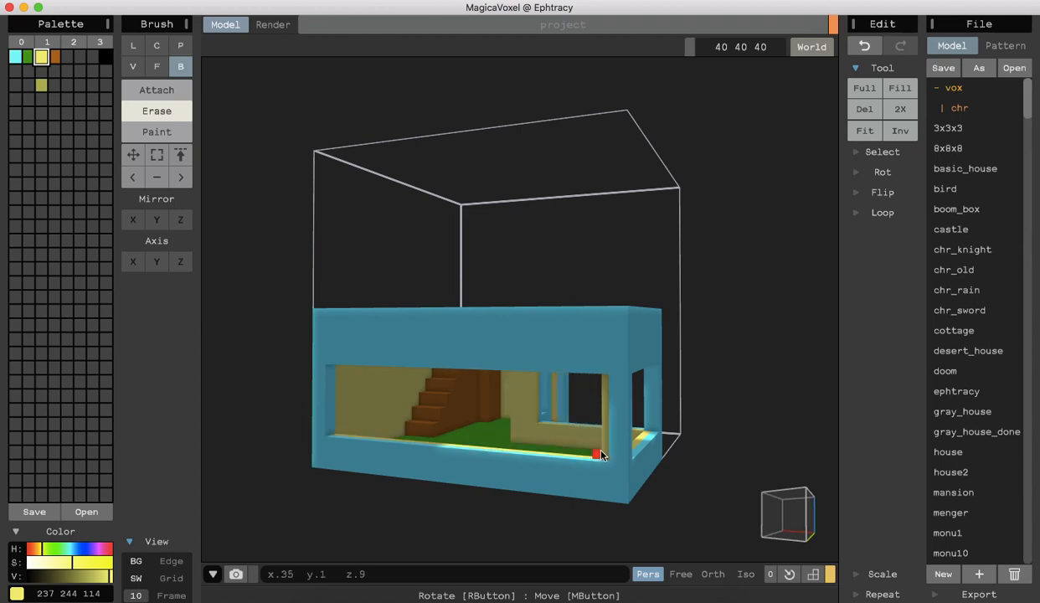
# Set the empty palette cell below the olive swatch to dark blue 25 71 81.
pyautogui.moveTo(339, 515); pyautogui.dragTo(230, 537, button='right')
pyautogui.moveTo(248, 560)
pyautogui.mouseDown(button='right')
pyautogui.moveTo(262, 560)
pyautogui.moveTo(239, 551)
pyautogui.moveTo(223, 492)
pyautogui.moveTo(242, 508)
pyautogui.moveTo(243, 552)
pyautogui.moveTo(246, 503)
pyautogui.moveTo(248, 545)
pyautogui.mouseUp(button='right')
pyautogui.scroll(6, 247, 545)
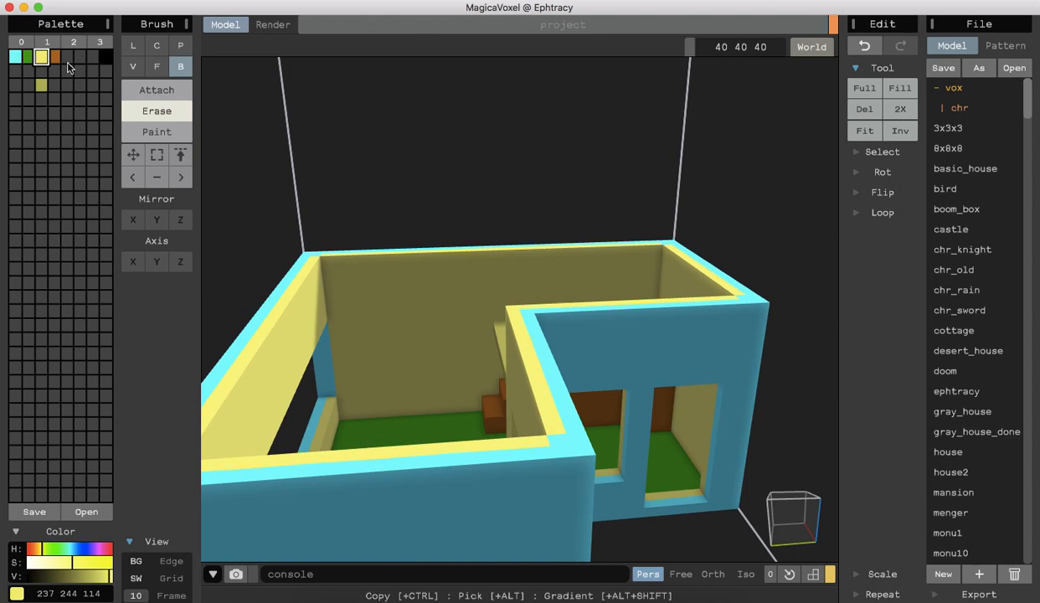
pyautogui.click(41, 101)
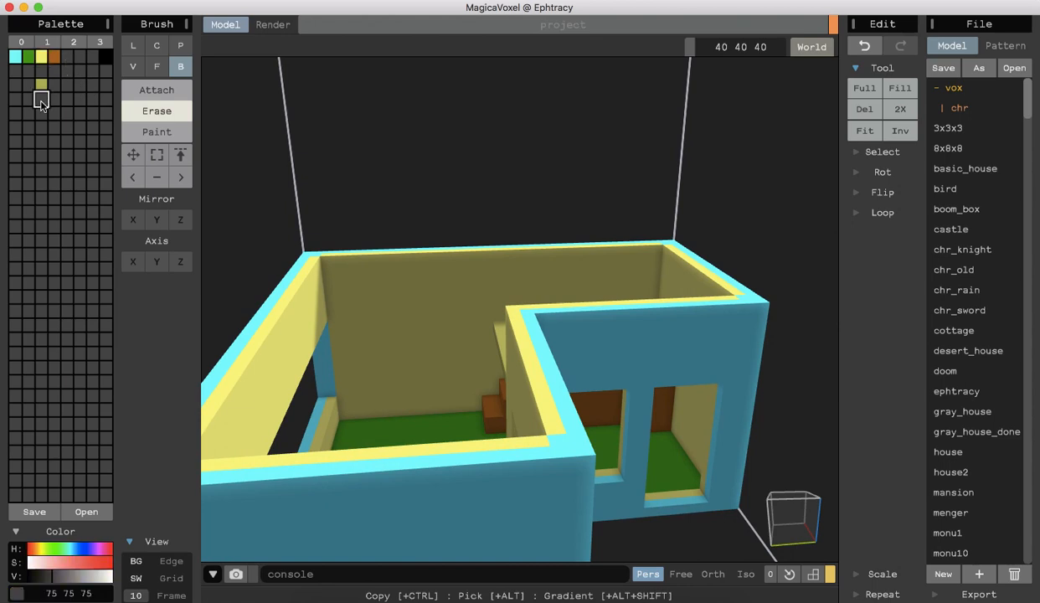
pyautogui.click(79, 549)
pyautogui.click(87, 563)
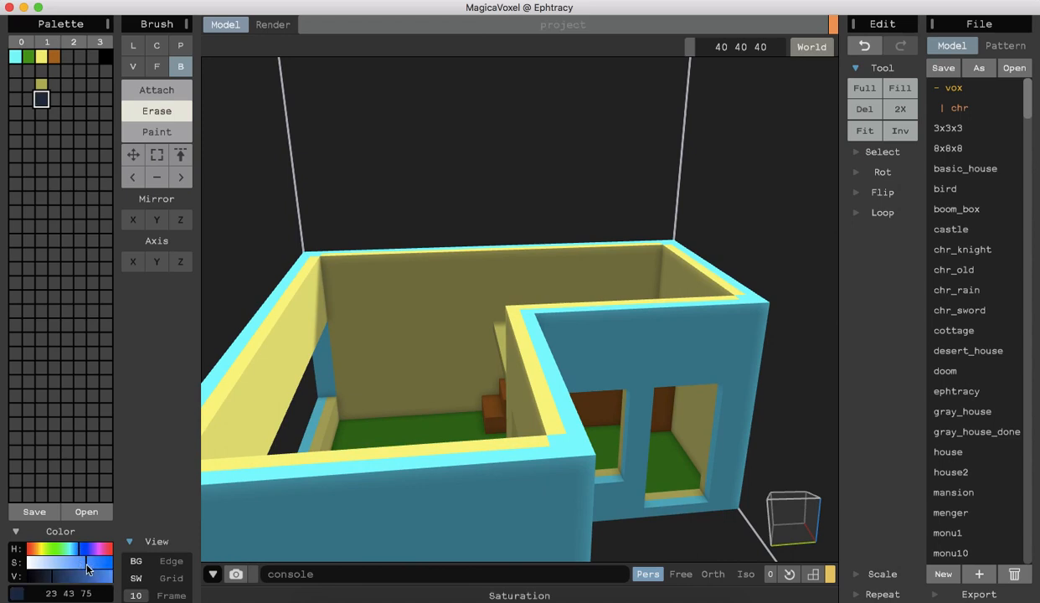
pyautogui.click(64, 578)
pyautogui.moveTo(62, 576)
pyautogui.mouseDown()
pyautogui.moveTo(45, 576)
pyautogui.moveTo(56, 576)
pyautogui.mouseUp()
pyautogui.click(82, 551)
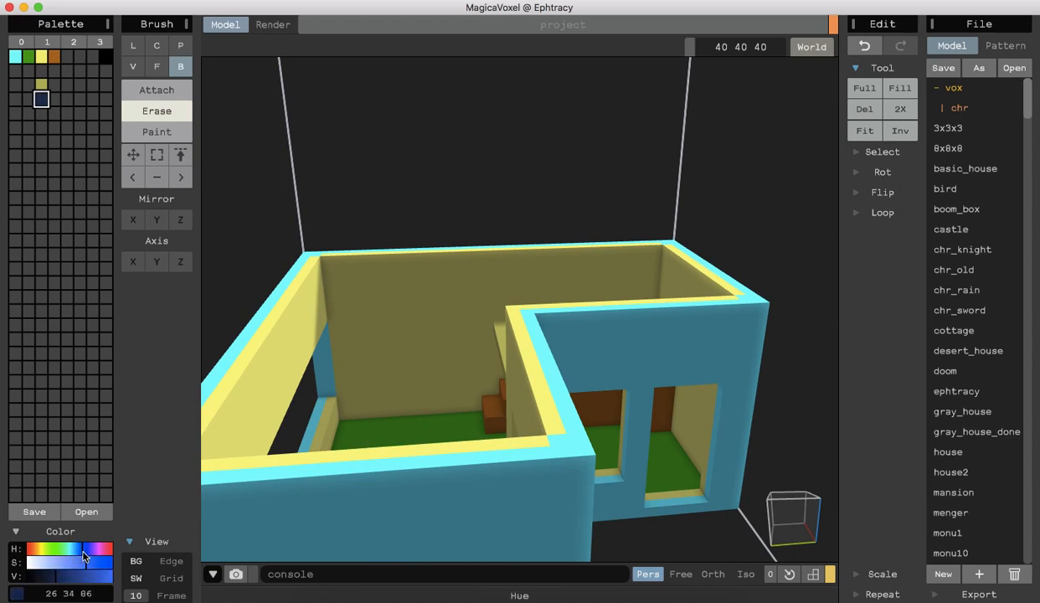
pyautogui.moveTo(77, 550); pyautogui.dragTo(54, 569)
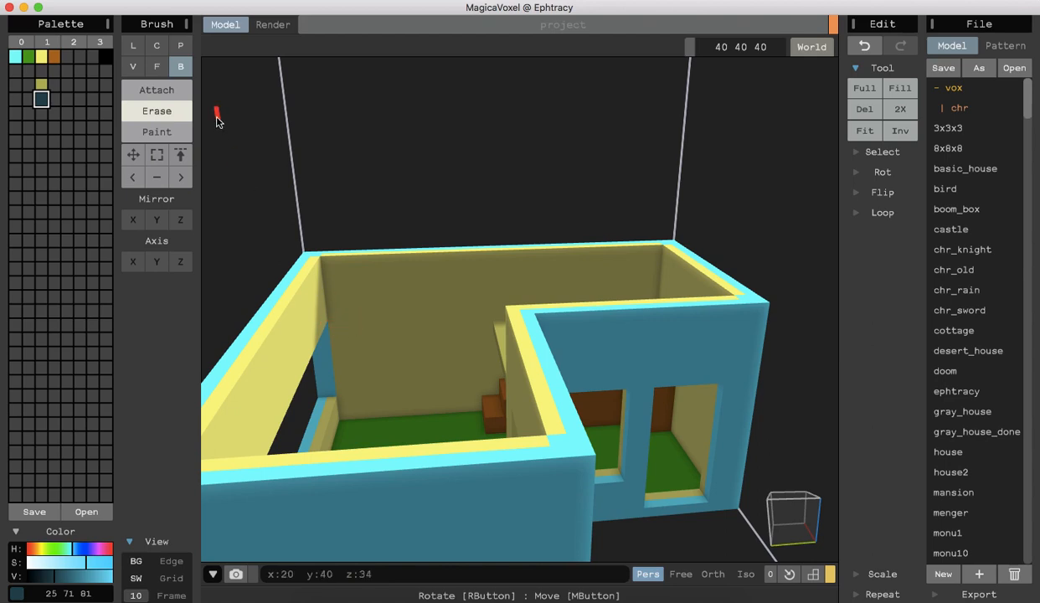
# Paint a large dark blue rectangle on the yellow interior wall behind the staircase's lowest steps with the Box brush.
pyautogui.click(164, 136)
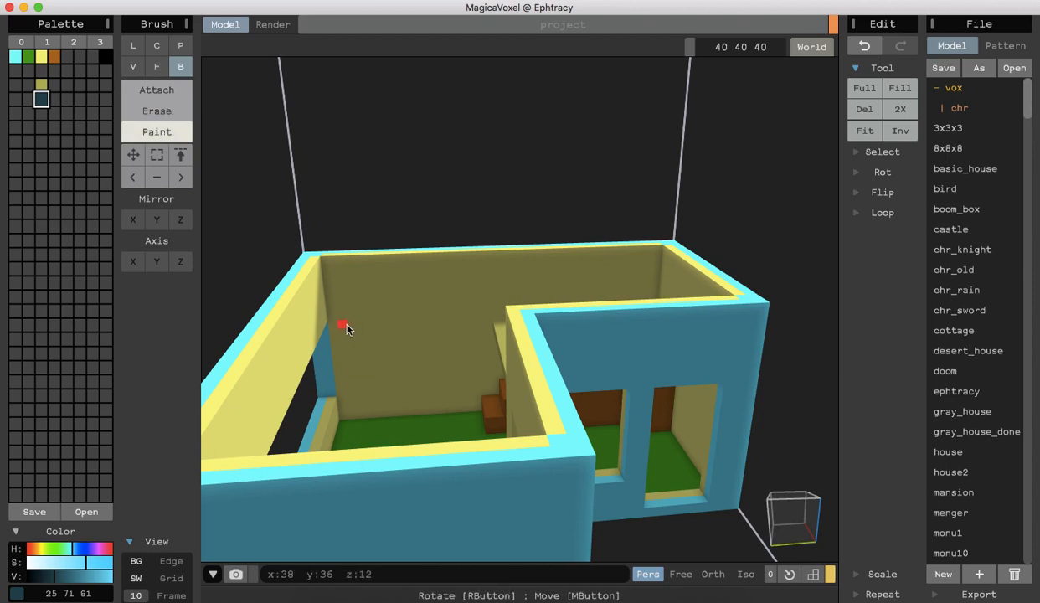
pyautogui.moveTo(351, 325)
pyautogui.mouseDown()
pyautogui.moveTo(354, 359)
pyautogui.moveTo(467, 380)
pyautogui.mouseUp()
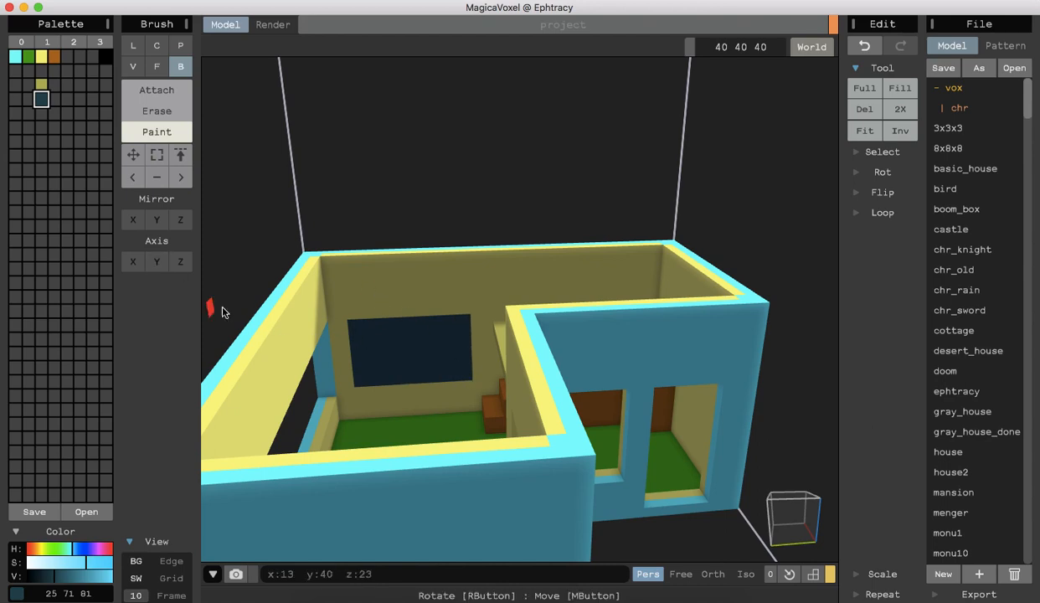
pyautogui.moveTo(230, 287)
pyautogui.mouseDown(button='right')
pyautogui.moveTo(239, 270)
pyautogui.moveTo(234, 288)
pyautogui.mouseUp(button='right')
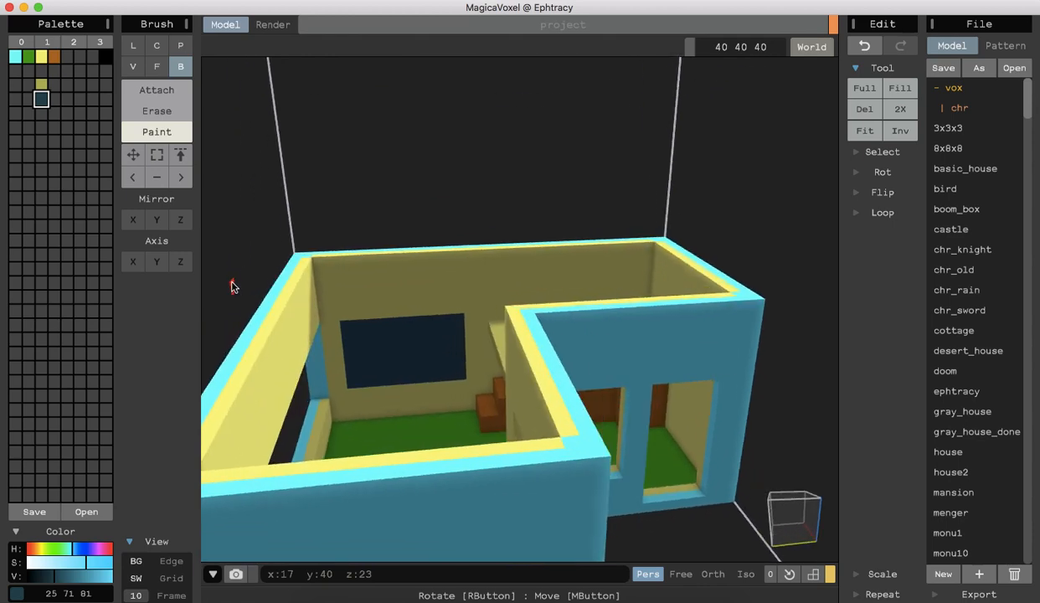
# Set the palette cell beside dark blue to green 24 221 18 and paint an inset rectangle inside the dark wall panel, leaving a frame.
pyautogui.click(52, 98)
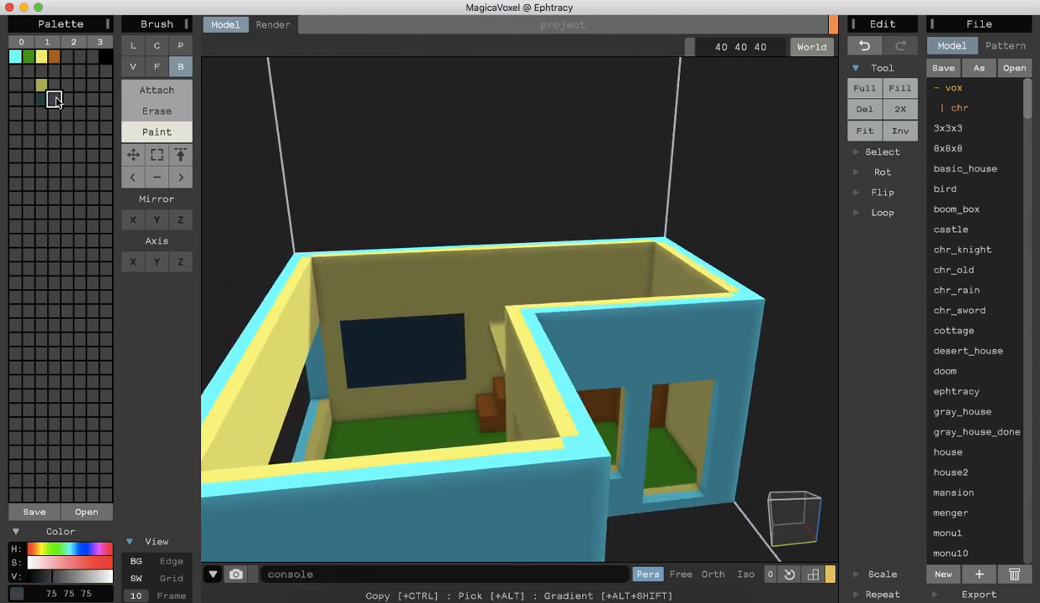
pyautogui.click(54, 548)
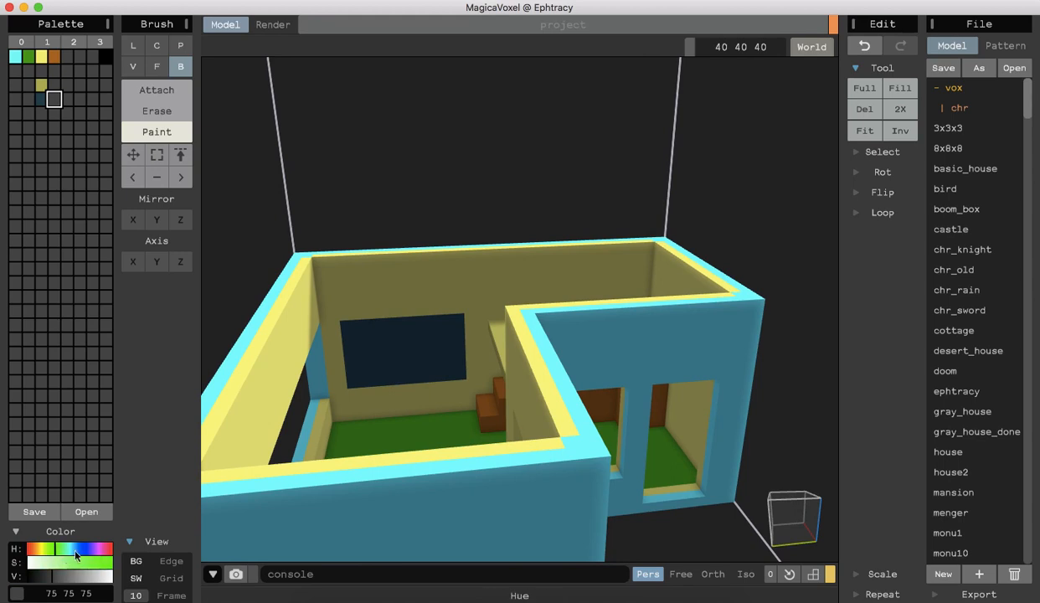
pyautogui.click(105, 563)
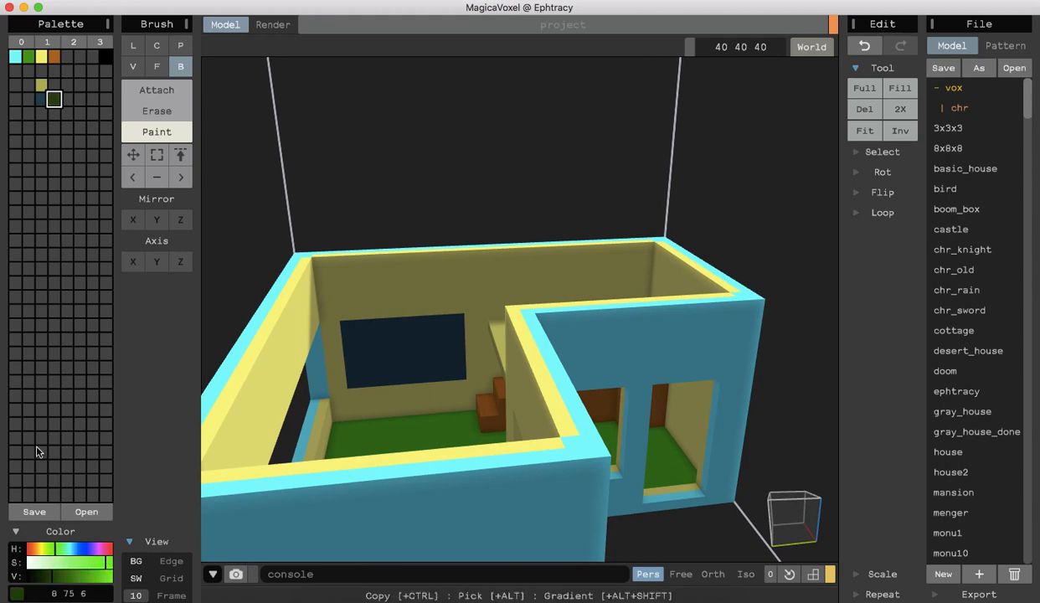
pyautogui.moveTo(54, 576); pyautogui.dragTo(105, 577)
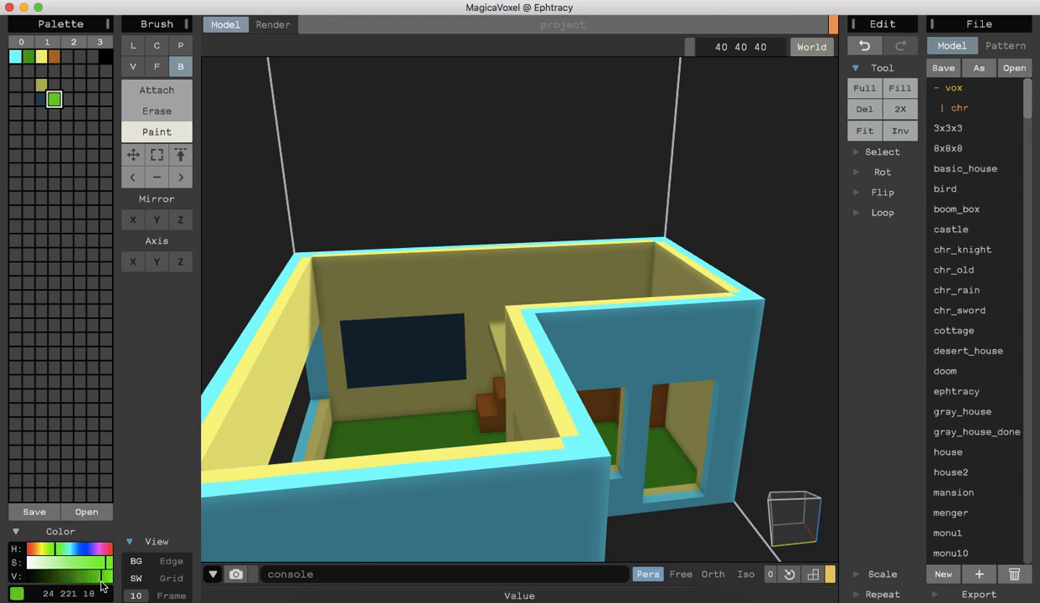
pyautogui.moveTo(358, 335)
pyautogui.mouseDown()
pyautogui.moveTo(462, 377)
pyautogui.moveTo(455, 371)
pyautogui.mouseUp()
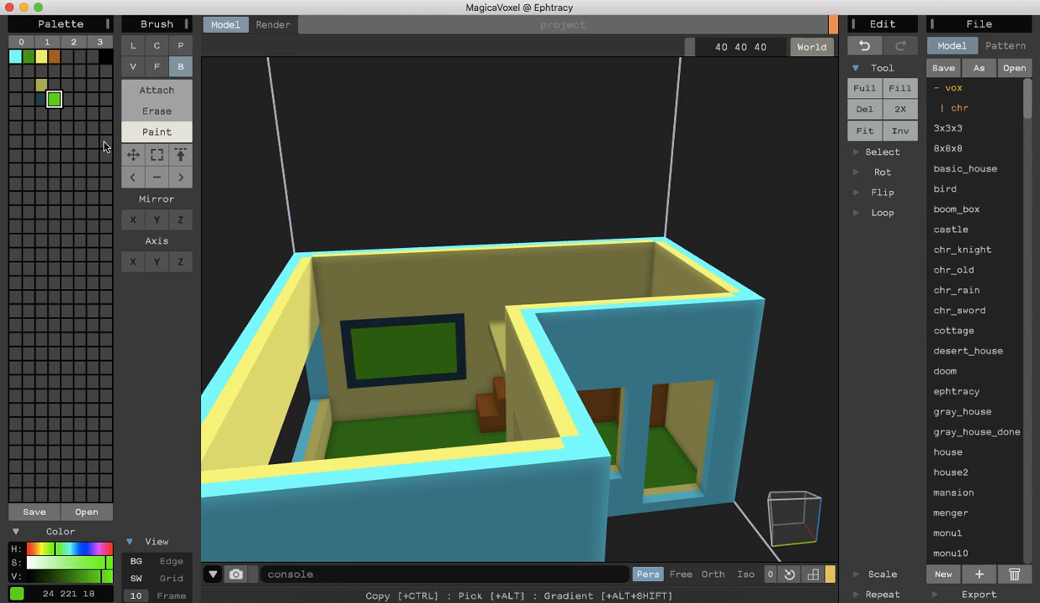
# Set the palette cell beside the bright green to light blue 24 213 238.
pyautogui.click(67, 99)
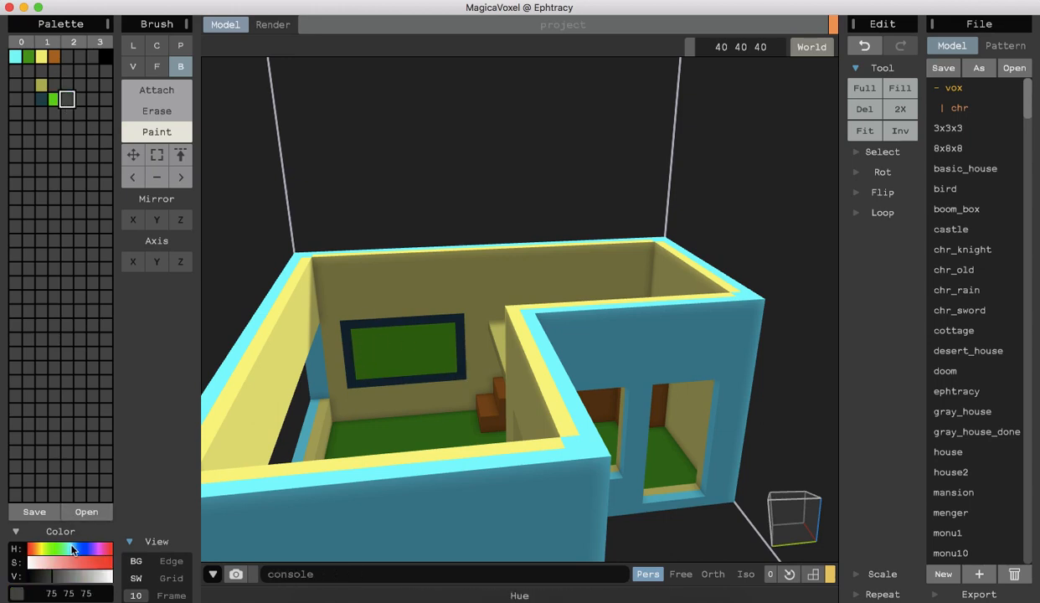
pyautogui.click(73, 548)
pyautogui.click(87, 565)
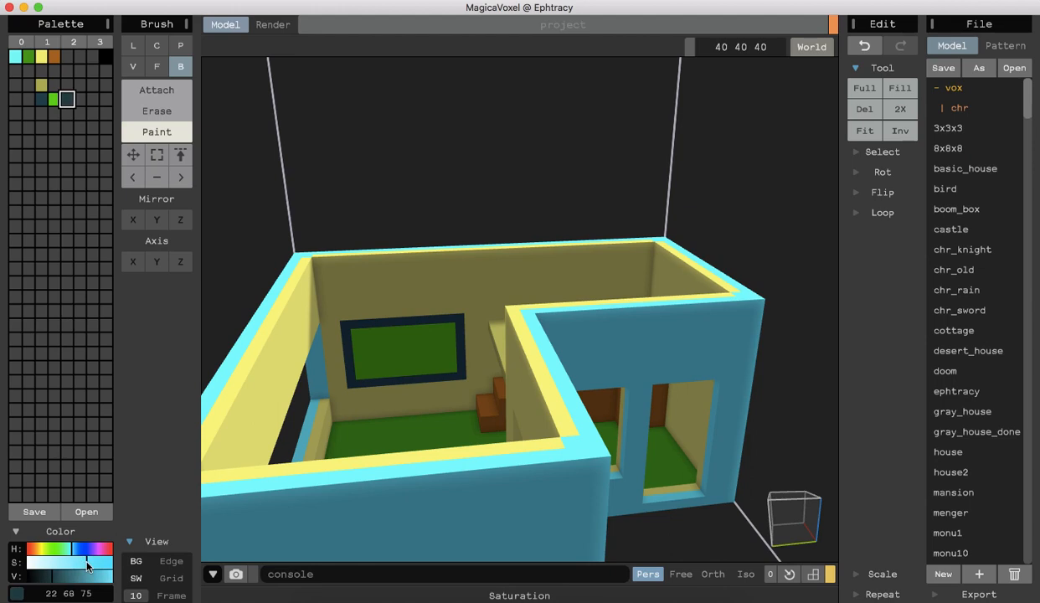
pyautogui.moveTo(58, 576); pyautogui.dragTo(97, 579)
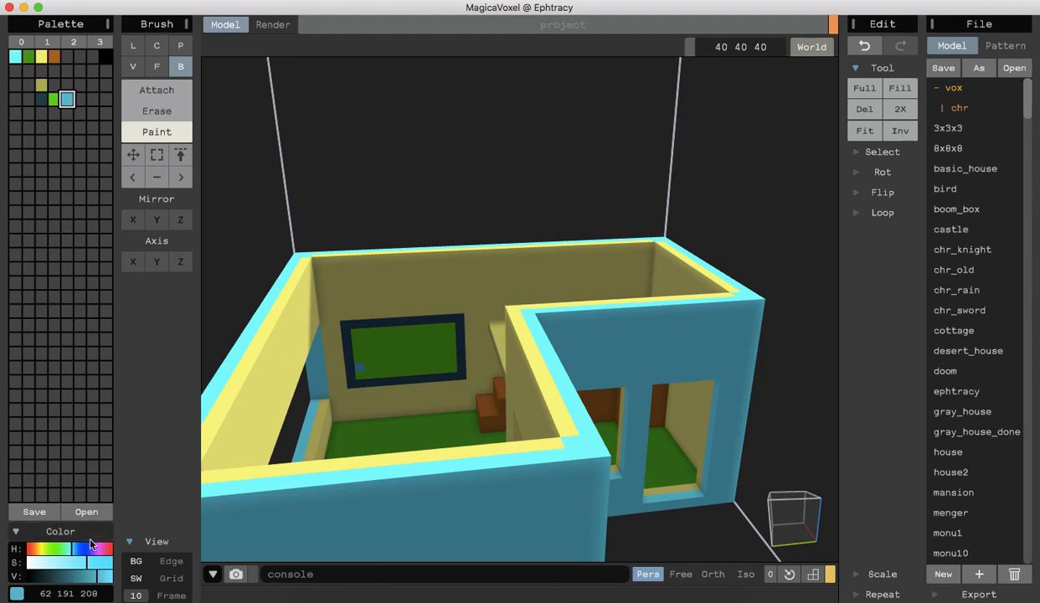
pyautogui.moveTo(87, 564); pyautogui.dragTo(111, 579)
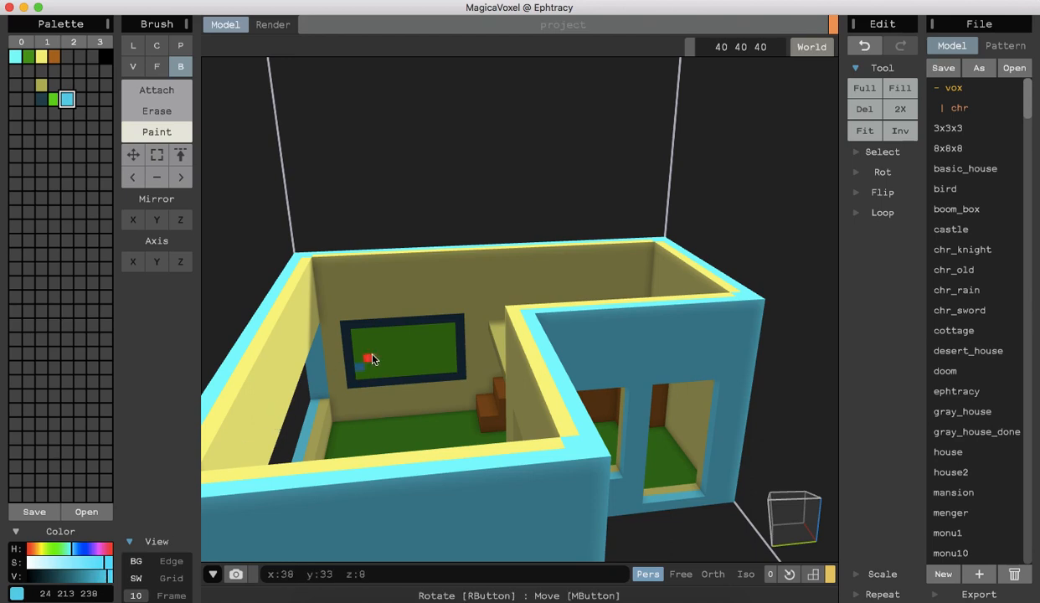
# Paint a light blue sky with a stepped lower edge over the upper part of the green wall picture.
pyautogui.moveTo(373, 358); pyautogui.dragTo(379, 360)
pyautogui.moveTo(389, 361)
pyautogui.mouseDown()
pyautogui.moveTo(403, 322)
pyautogui.moveTo(356, 362)
pyautogui.moveTo(413, 359)
pyautogui.moveTo(427, 341)
pyautogui.moveTo(421, 329)
pyautogui.moveTo(444, 329)
pyautogui.mouseUp()
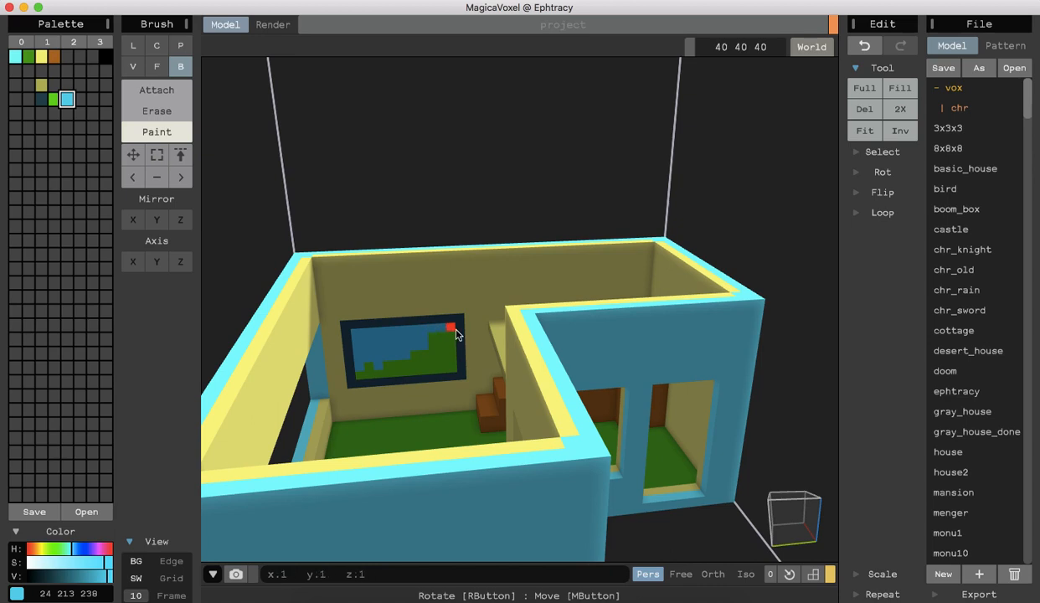
pyautogui.click(454, 336)
# Change the light blue palette cell beside the bright green one to reddish brown 156 64 15.
pyautogui.moveTo(241, 290); pyautogui.dragTo(463, 308, button='right')
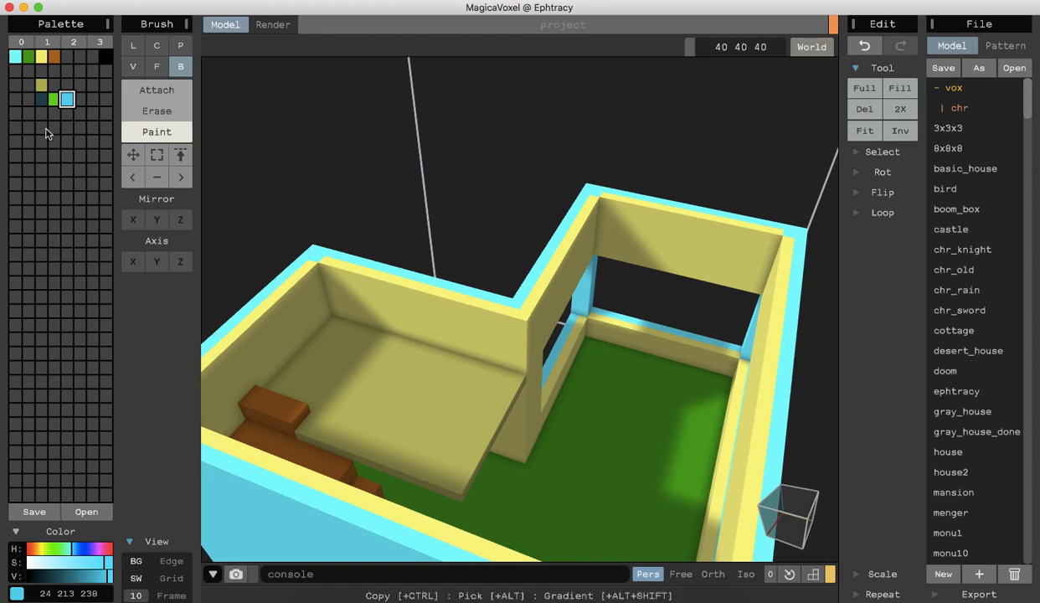
pyautogui.moveTo(255, 194); pyautogui.dragTo(268, 218, button='right')
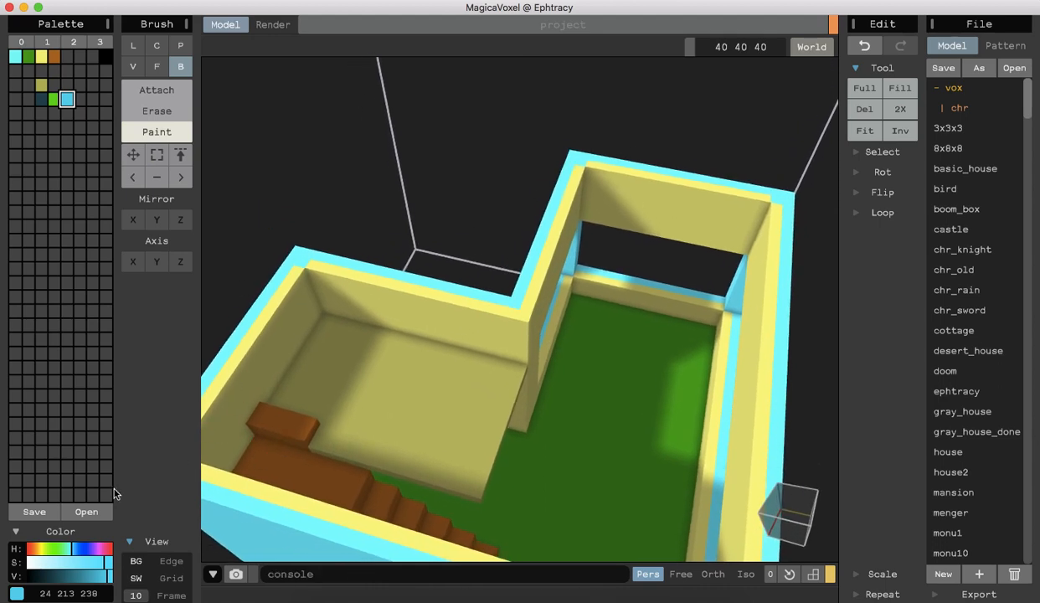
pyautogui.moveTo(34, 553); pyautogui.dragTo(33, 552)
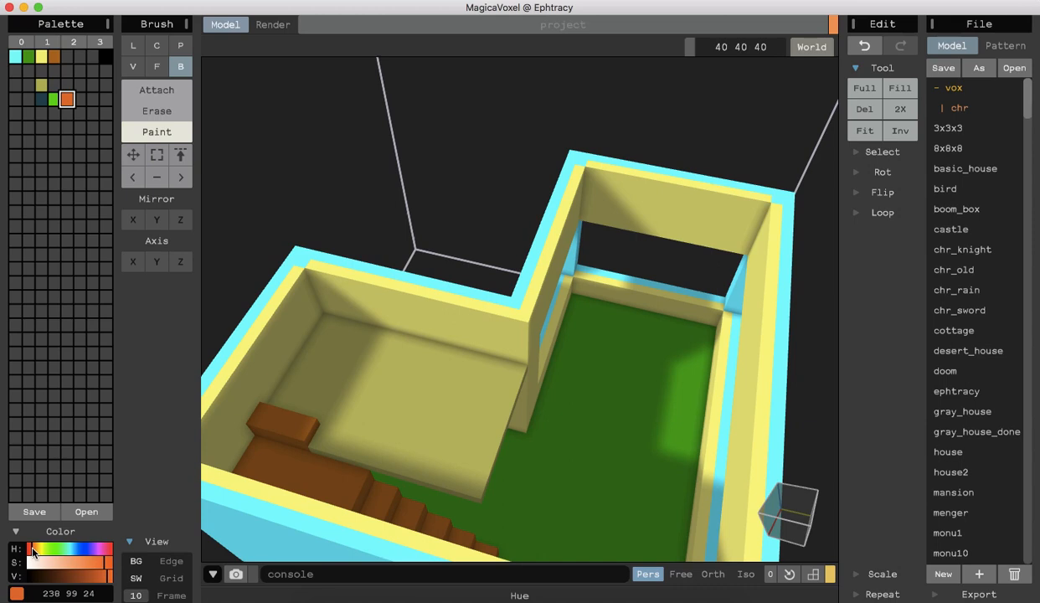
pyautogui.moveTo(84, 577); pyautogui.dragTo(81, 577)
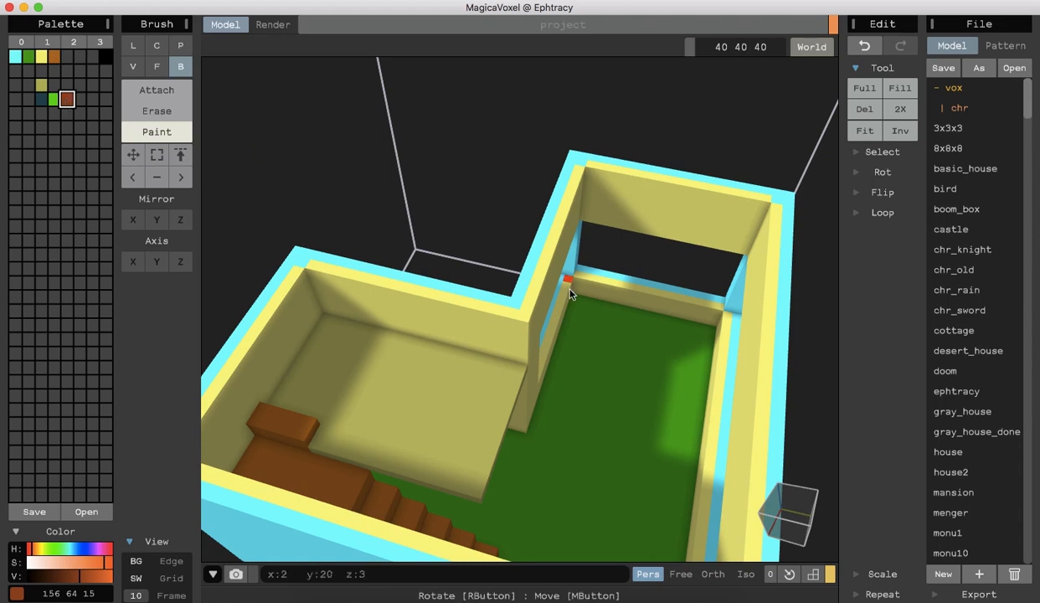
# Attach a long reddish brown box on the floor below the end wall's window and extrude its front and top faces as a sofa base.
pyautogui.click(156, 93)
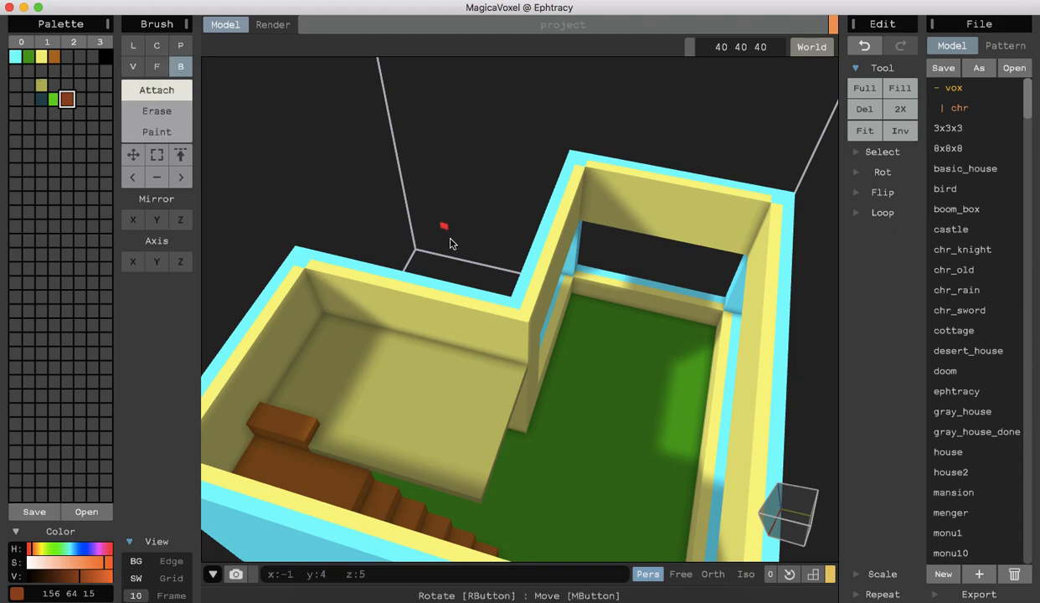
pyautogui.moveTo(601, 300)
pyautogui.mouseDown()
pyautogui.moveTo(614, 316)
pyautogui.moveTo(663, 332)
pyautogui.mouseUp()
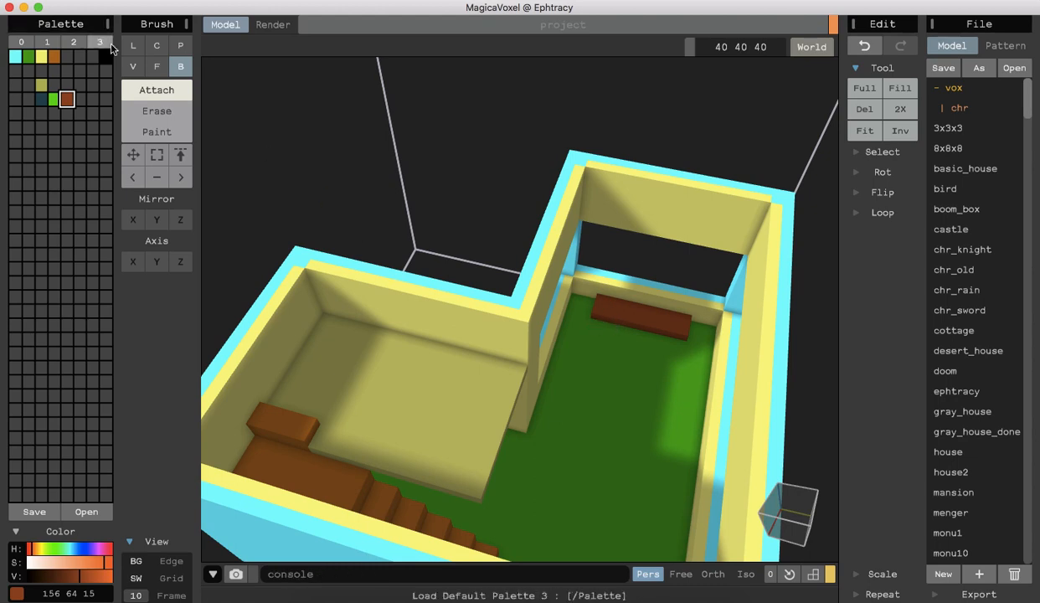
pyautogui.click(157, 69)
pyautogui.click(646, 330)
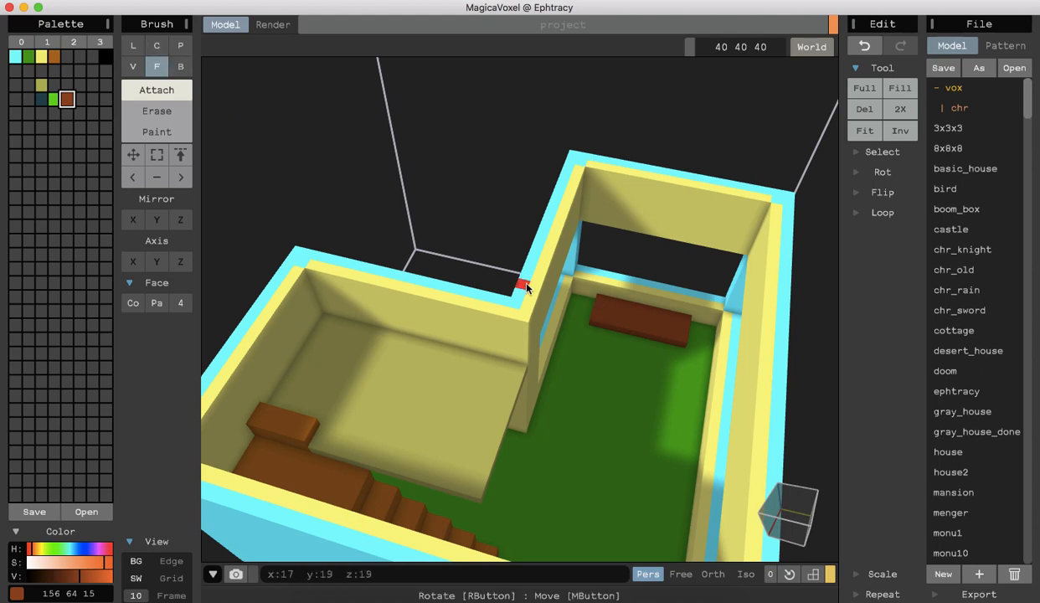
pyautogui.click(607, 306)
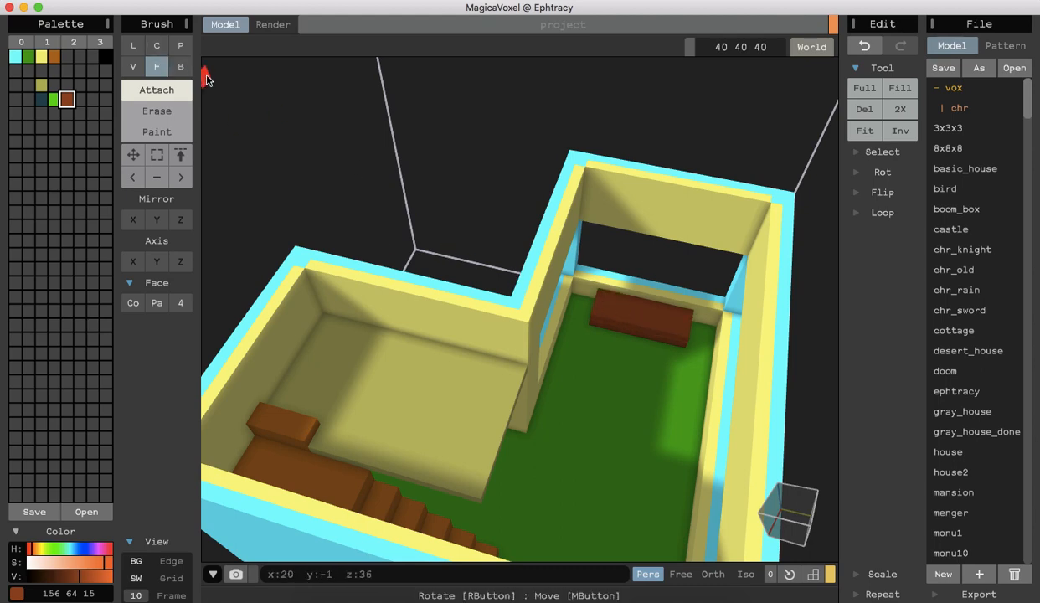
# Add a one-voxel line along the rear top edge of the sofa base as its backrest.
pyautogui.click(180, 67)
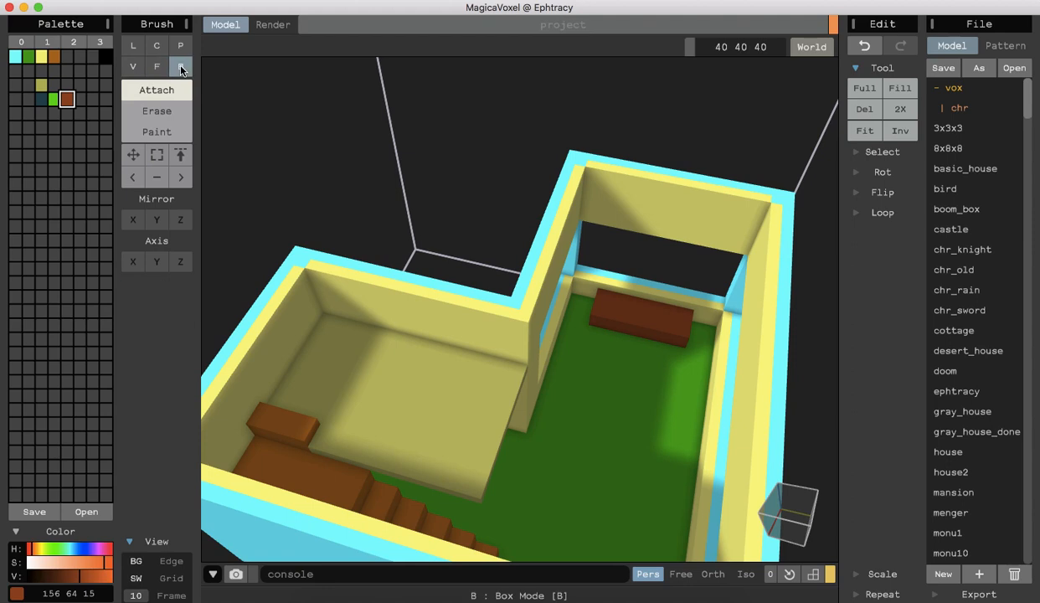
pyautogui.click(133, 45)
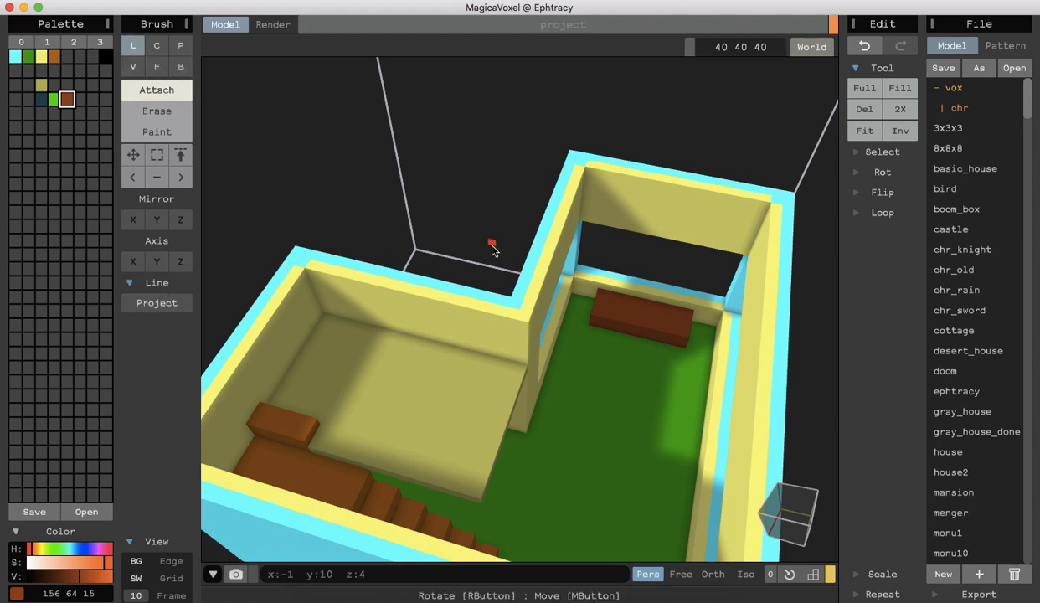
pyautogui.moveTo(605, 293); pyautogui.dragTo(691, 314)
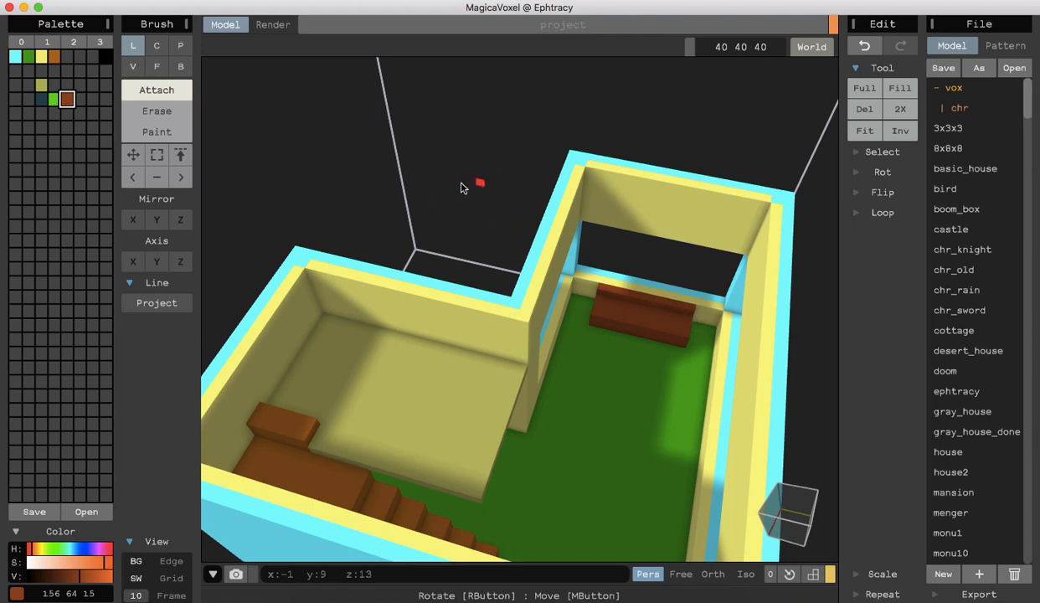
# Build a reddish brown armchair with a square seat and a raised backrest against the inner wall below the window beside the sofa.
pyautogui.moveTo(462, 181); pyautogui.dragTo(404, 192, button='right')
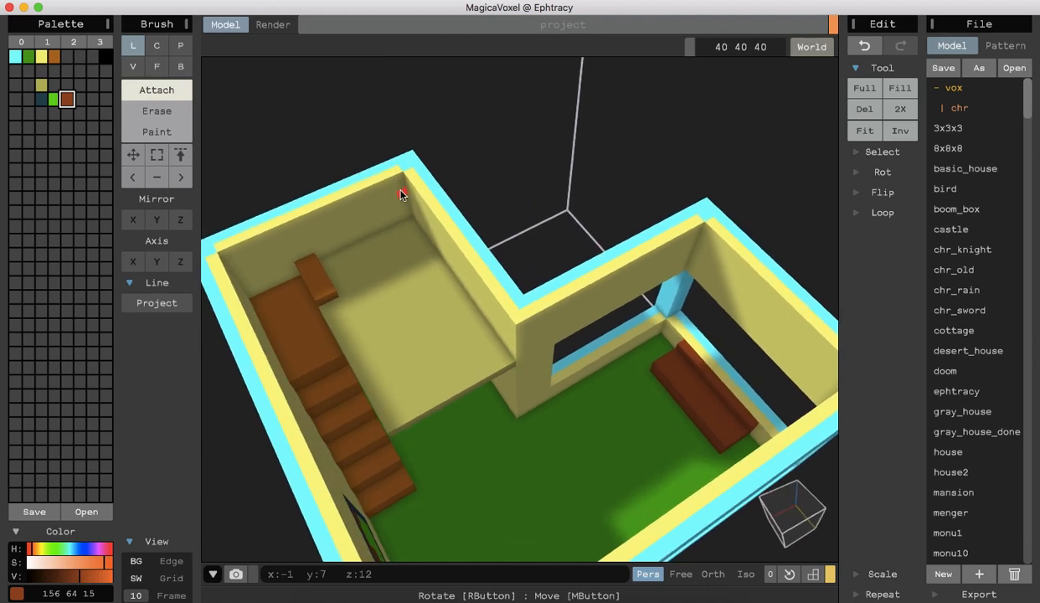
pyautogui.click(601, 377)
pyautogui.click(603, 381)
pyautogui.moveTo(606, 394); pyautogui.dragTo(612, 390)
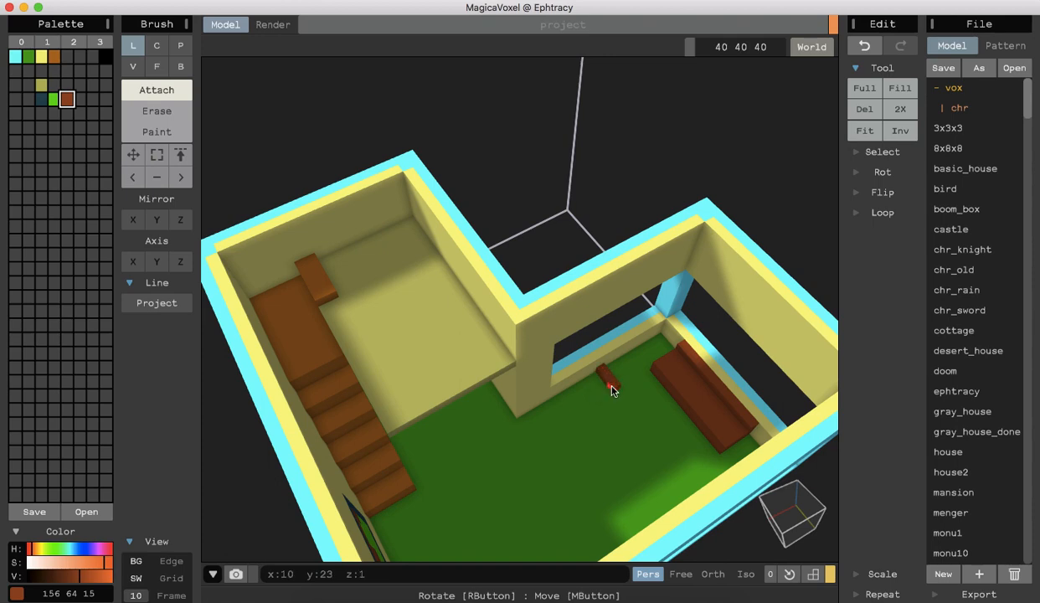
pyautogui.click(180, 67)
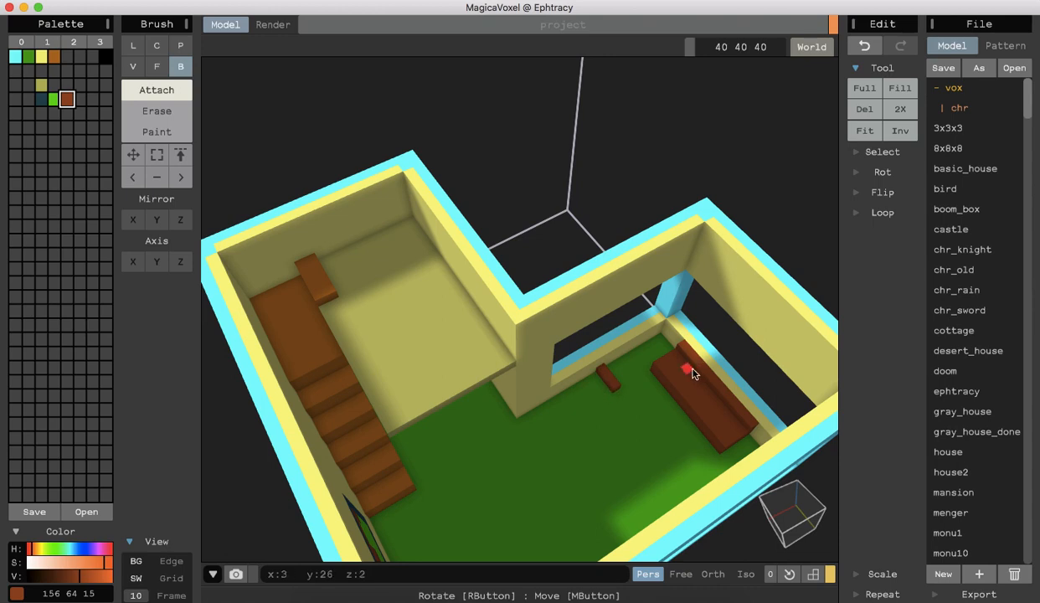
pyautogui.moveTo(611, 401)
pyautogui.mouseDown()
pyautogui.moveTo(597, 410)
pyautogui.moveTo(585, 395)
pyautogui.moveTo(606, 378)
pyautogui.moveTo(610, 389)
pyautogui.moveTo(625, 383)
pyautogui.mouseUp()
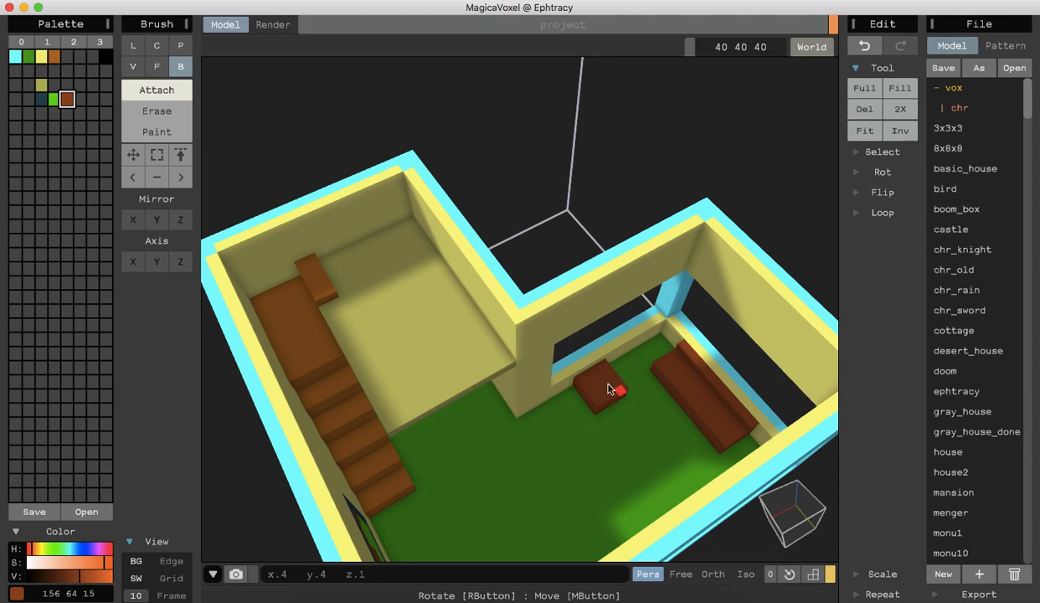
pyautogui.moveTo(605, 371); pyautogui.dragTo(589, 377)
# Build a second reddish brown armchair with a square seat and backrest against the opposite long wall, facing the first armchair.
pyautogui.moveTo(543, 449); pyautogui.dragTo(666, 368, button='right')
pyautogui.moveTo(603, 362); pyautogui.dragTo(563, 404, button='right')
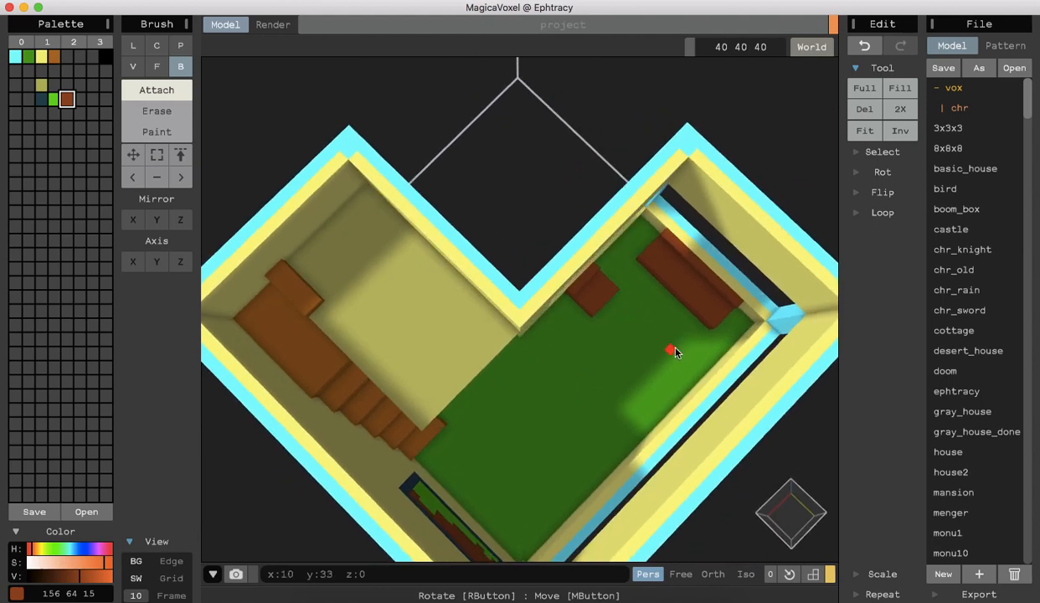
pyautogui.moveTo(679, 350)
pyautogui.mouseDown()
pyautogui.moveTo(661, 377)
pyautogui.moveTo(675, 387)
pyautogui.mouseUp()
pyautogui.moveTo(685, 350)
pyautogui.mouseDown()
pyautogui.moveTo(677, 376)
pyautogui.moveTo(702, 378)
pyautogui.moveTo(688, 389)
pyautogui.mouseUp()
# Erase one voxel layer from the sofa-facing side of the second armchair with the Face brush.
pyautogui.moveTo(598, 386); pyautogui.dragTo(593, 262, button='right')
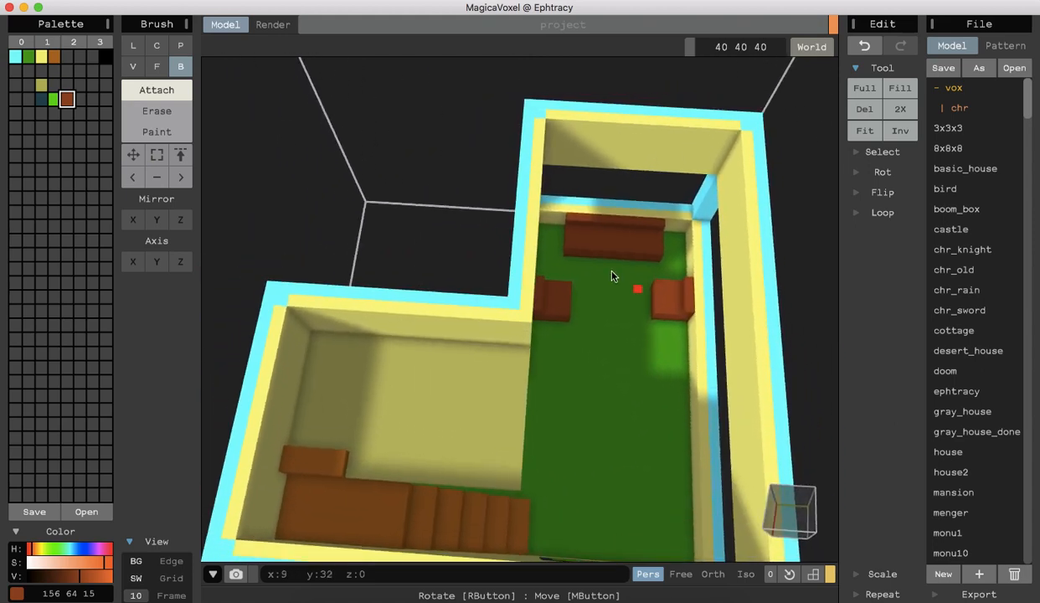
pyautogui.click(154, 67)
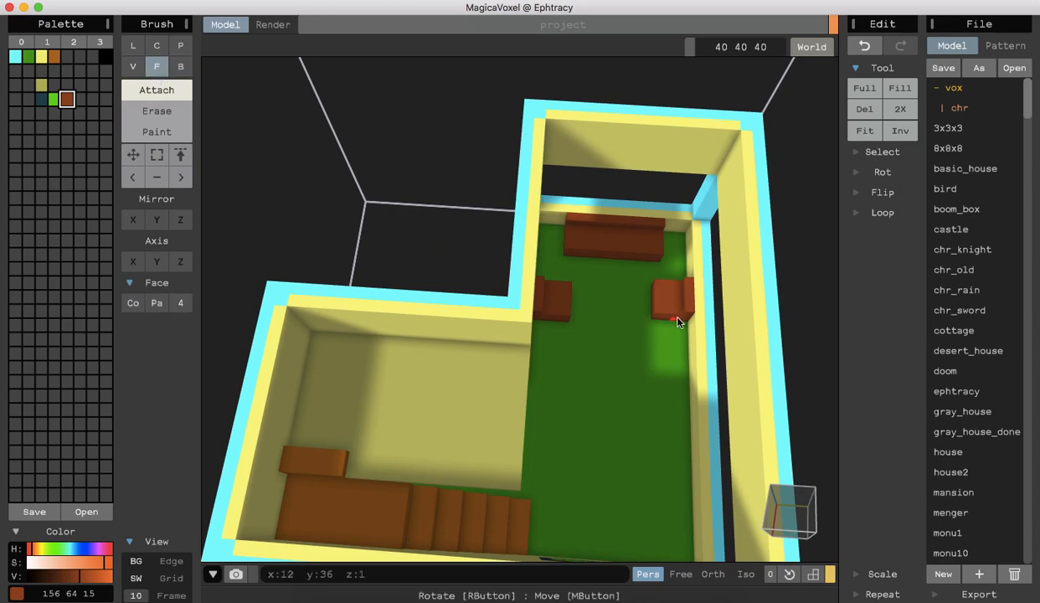
pyautogui.moveTo(590, 289)
pyautogui.mouseDown(button='right')
pyautogui.moveTo(704, 349)
pyautogui.moveTo(783, 325)
pyautogui.mouseUp(button='right')
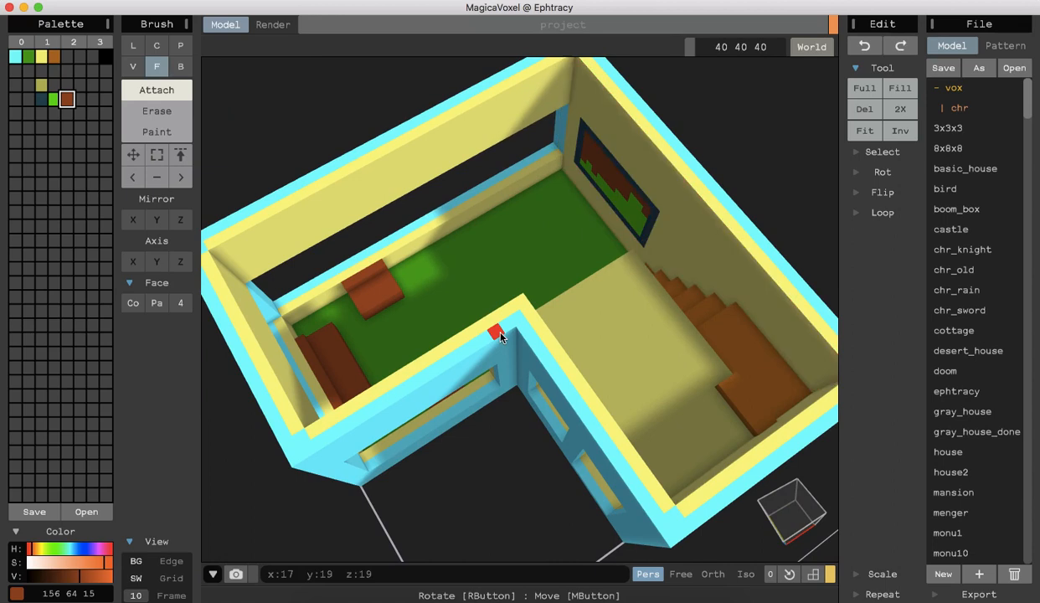
pyautogui.moveTo(406, 515); pyautogui.dragTo(475, 493, button='right')
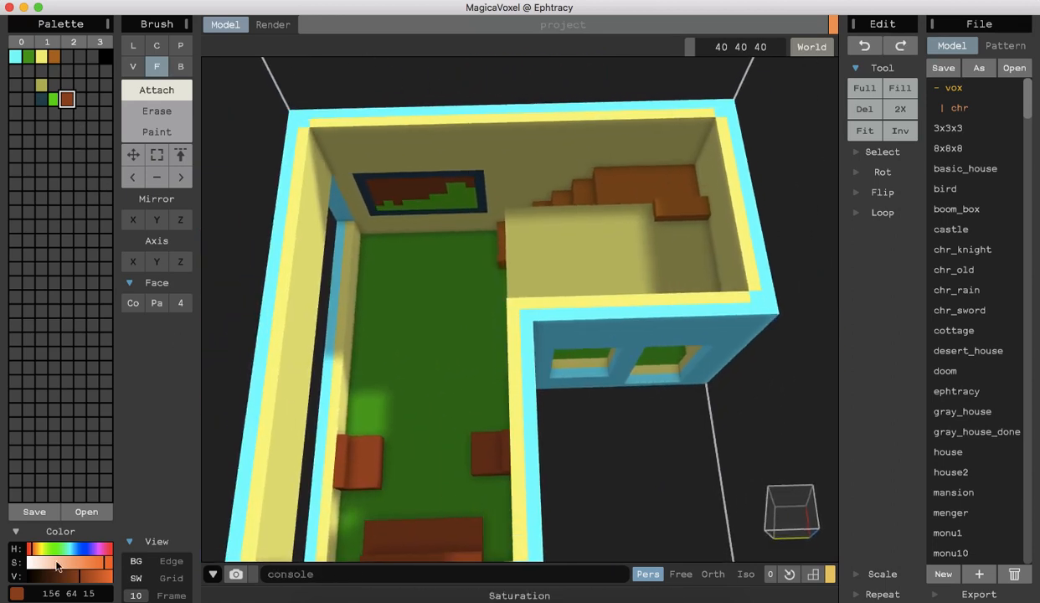
pyautogui.click(155, 118)
pyautogui.click(345, 485)
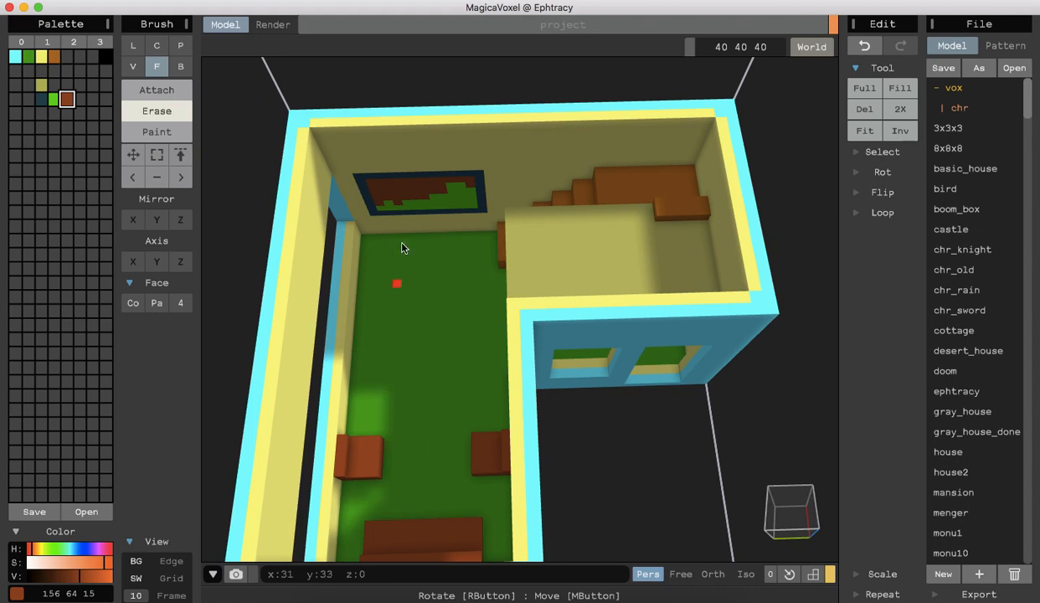
# Set the empty palette cell beside dark blue to light blue 53 231 244 and repaint the wall picture's brown sky with it.
pyautogui.click(30, 100)
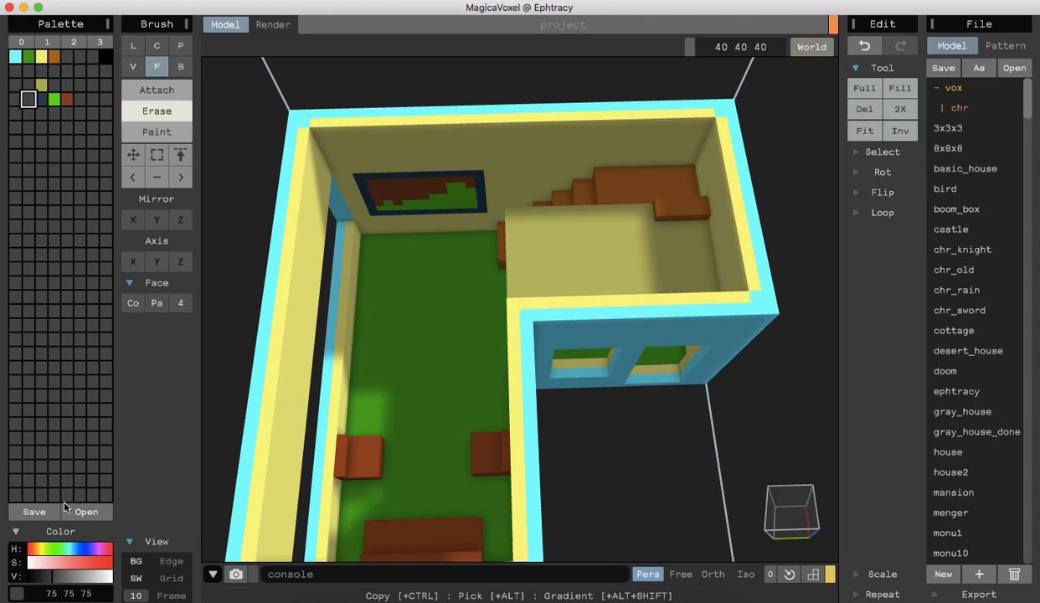
pyautogui.click(72, 549)
pyautogui.click(94, 556)
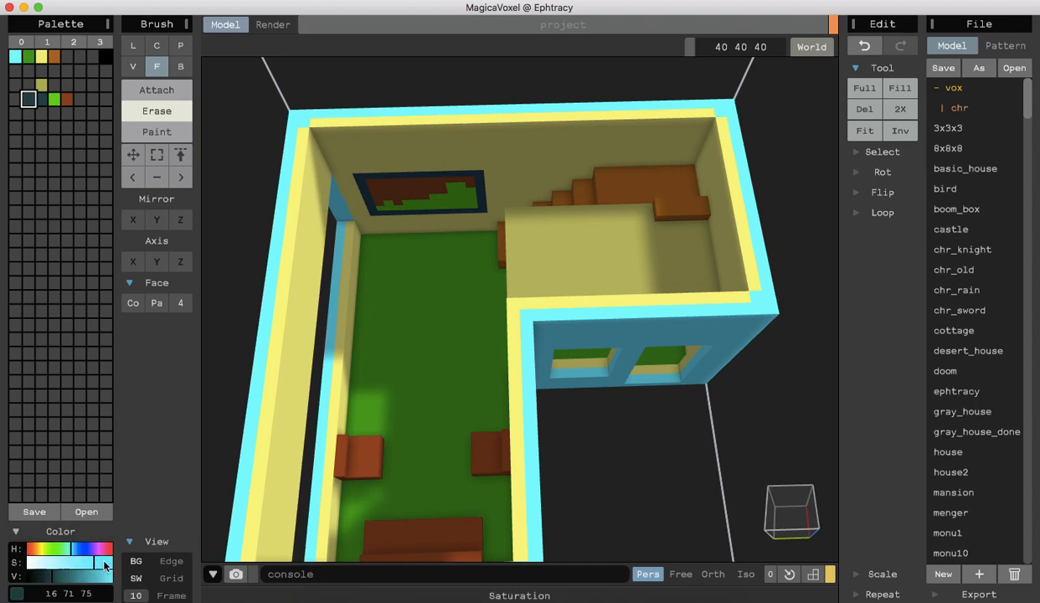
pyautogui.moveTo(55, 578); pyautogui.dragTo(111, 577)
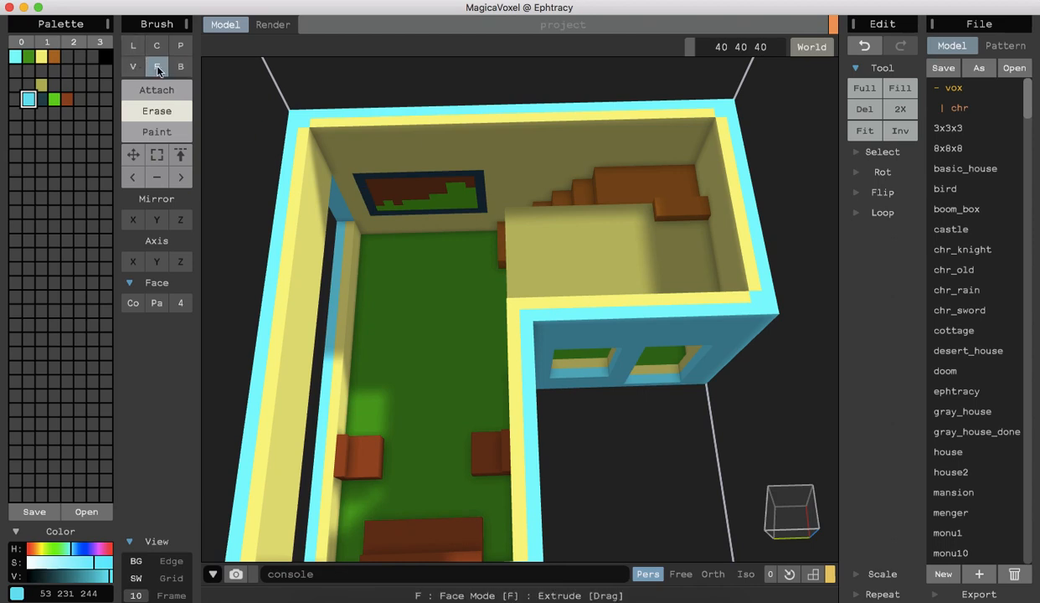
pyautogui.click(153, 131)
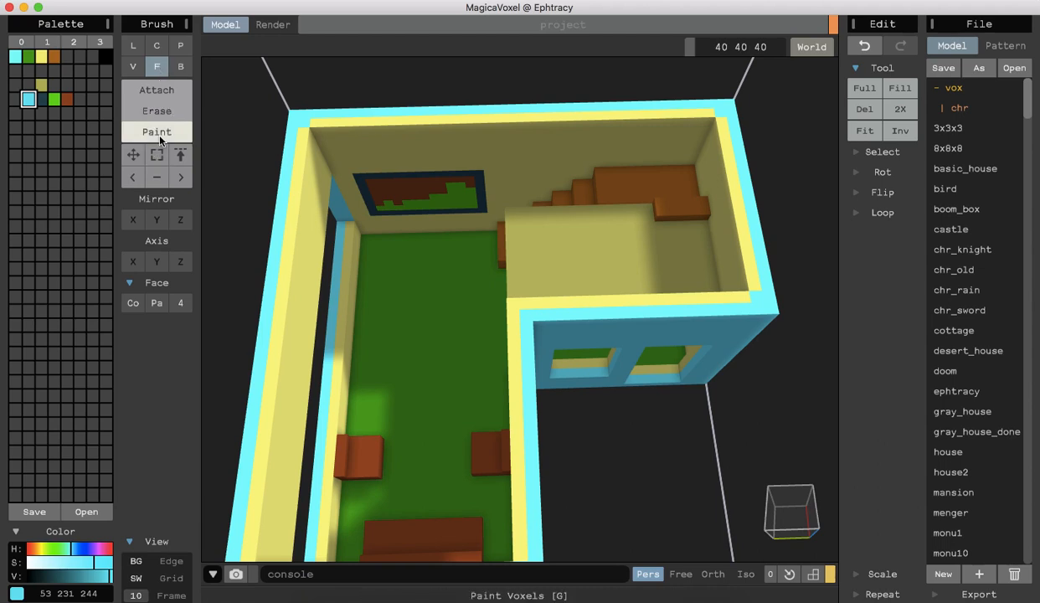
pyautogui.click(378, 190)
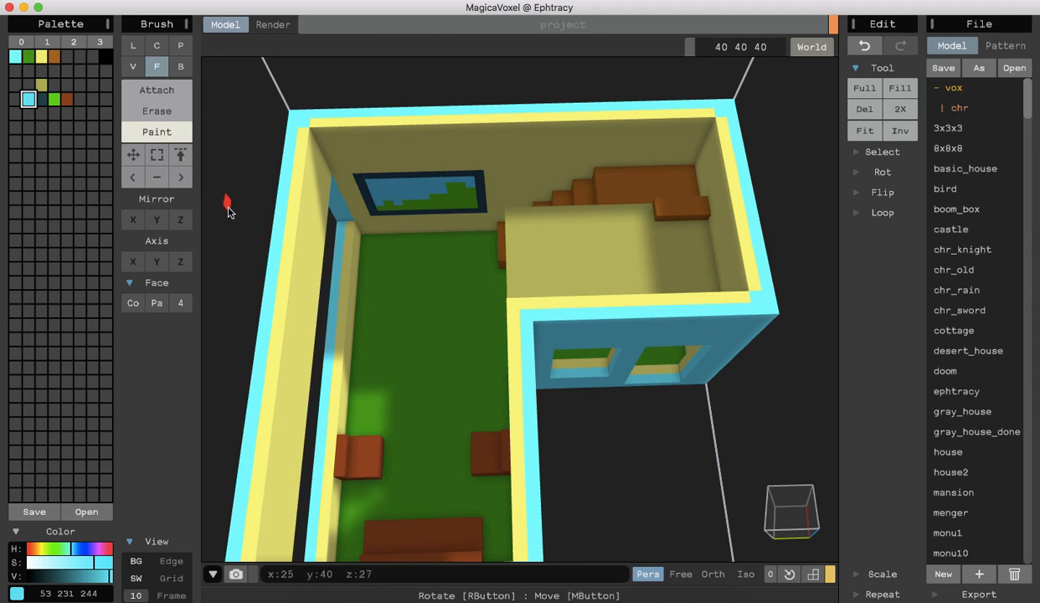
pyautogui.moveTo(225, 233); pyautogui.dragTo(285, 213, button='right')
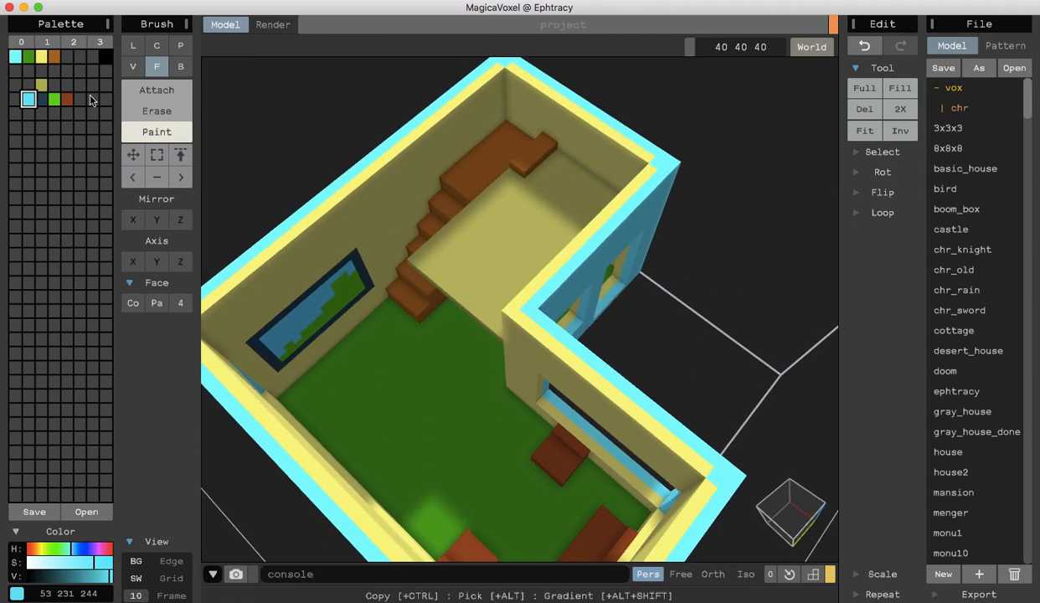
pyautogui.click(28, 127)
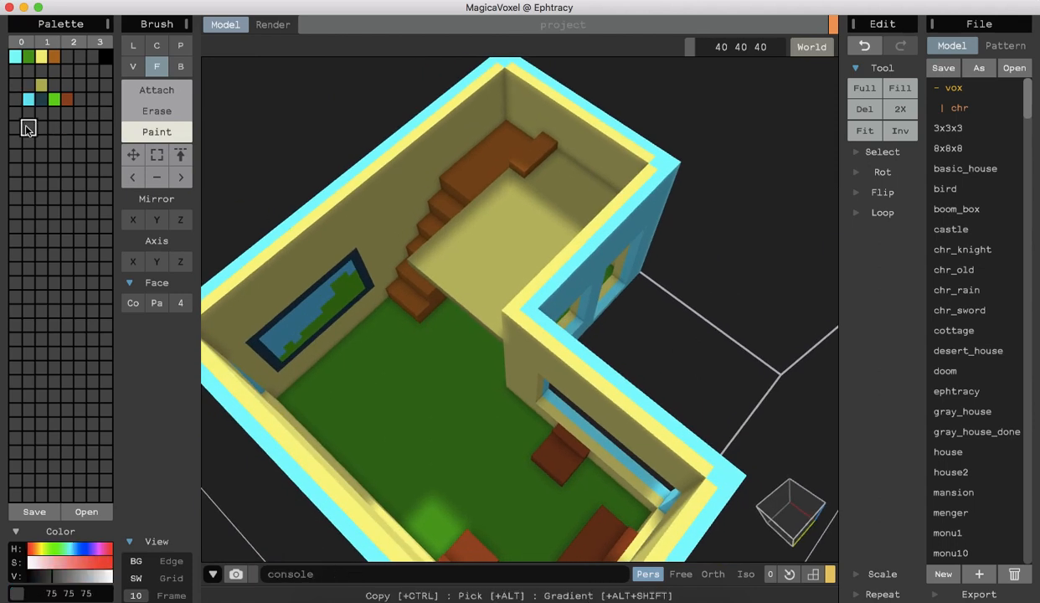
pyautogui.moveTo(206, 134); pyautogui.dragTo(283, 161, button='right')
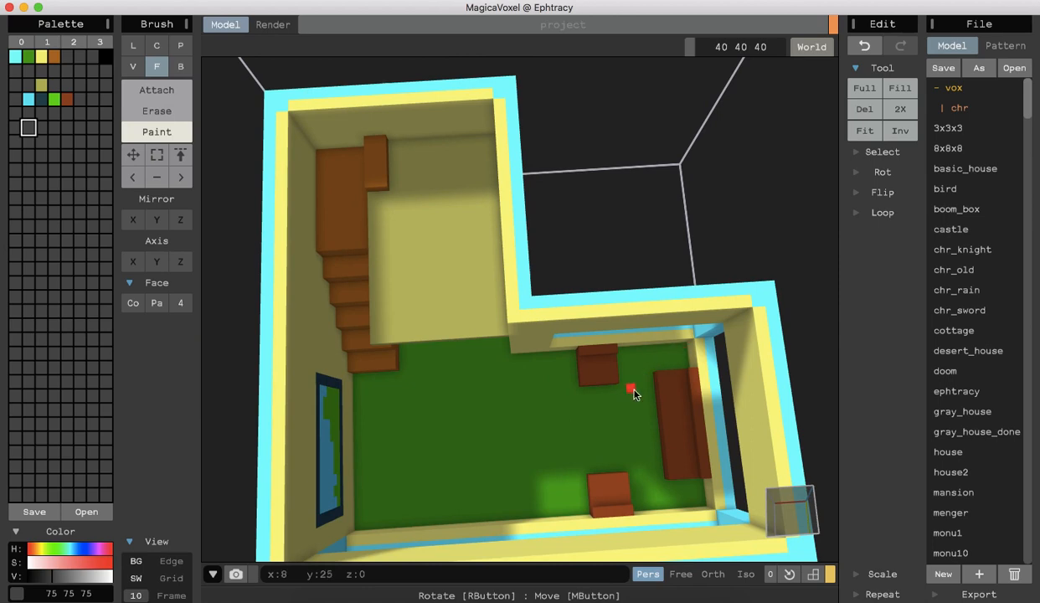
pyautogui.moveTo(612, 394)
pyautogui.mouseDown(button='right')
pyautogui.moveTo(653, 367)
pyautogui.moveTo(673, 328)
pyautogui.moveTo(673, 356)
pyautogui.mouseUp(button='right')
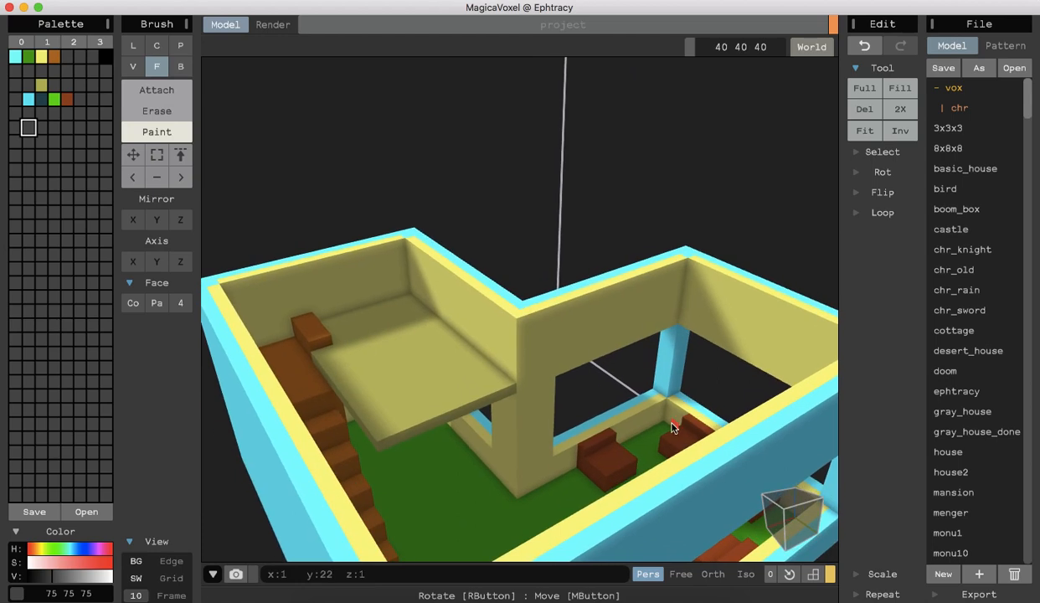
pyautogui.click(67, 100)
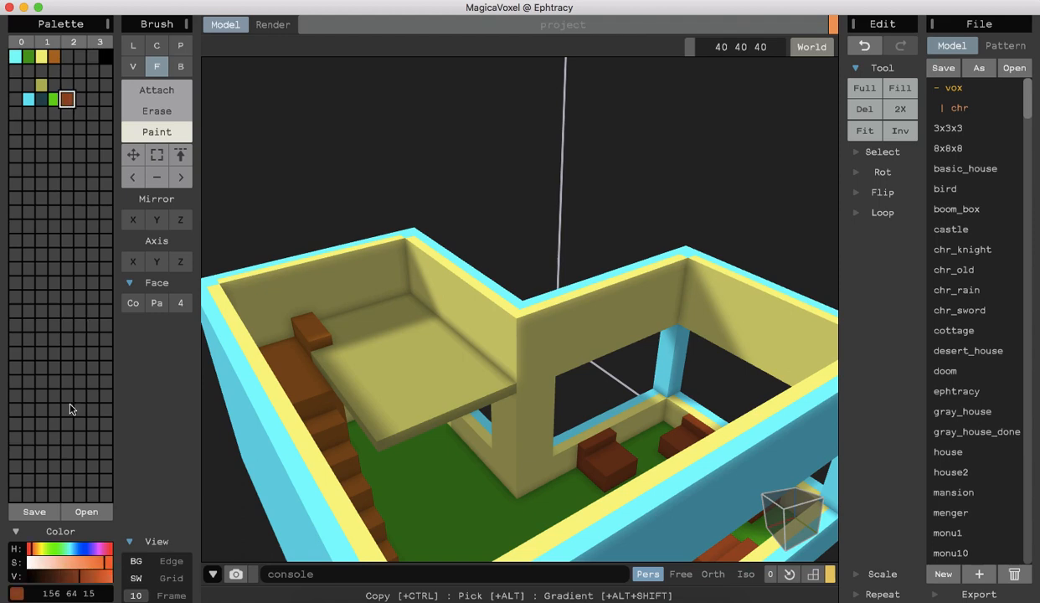
pyautogui.click(181, 66)
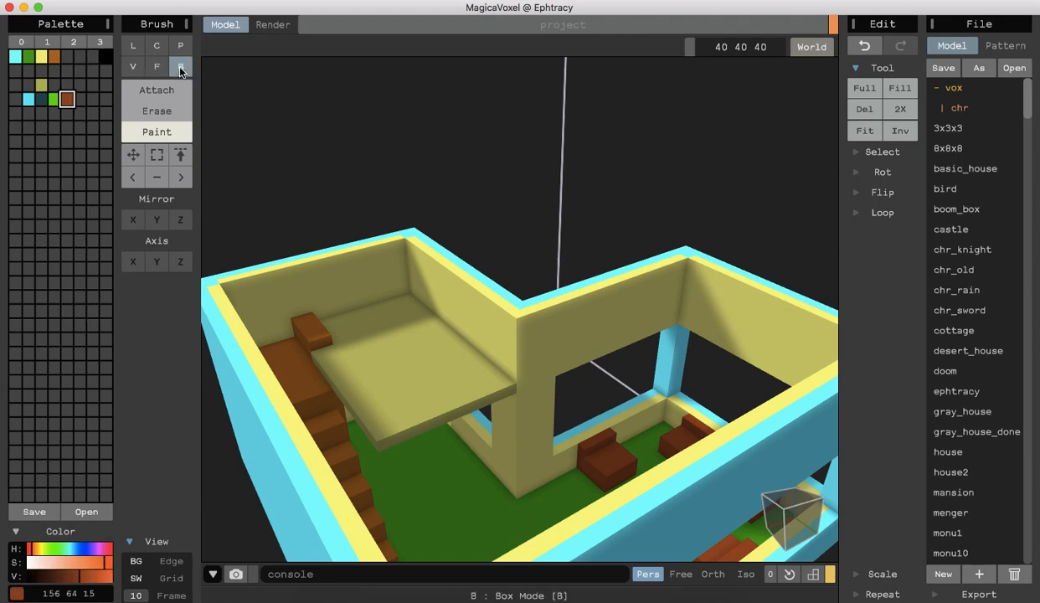
pyautogui.click(172, 89)
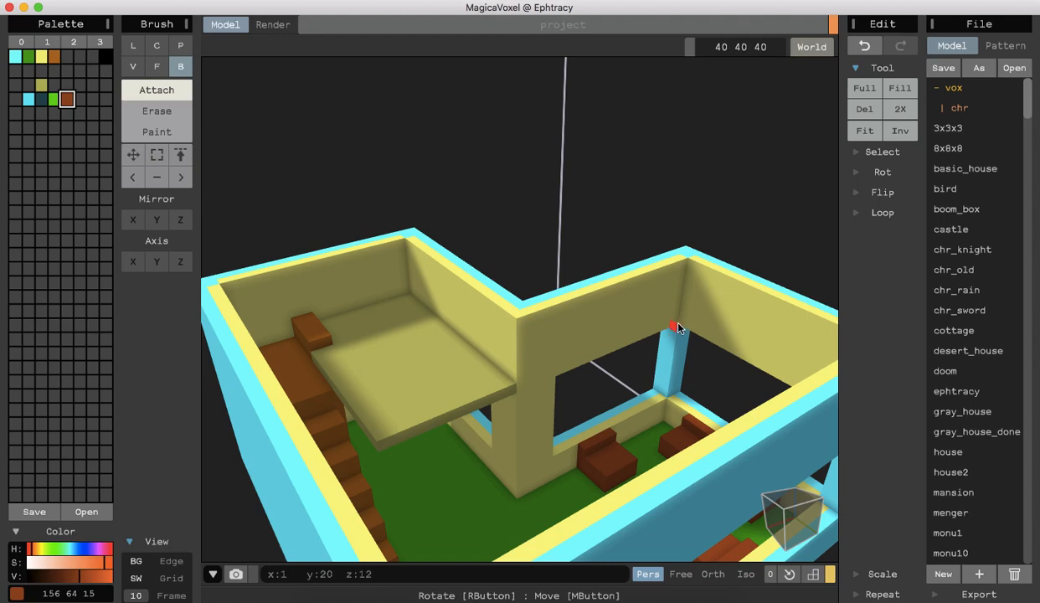
pyautogui.moveTo(680, 333)
pyautogui.mouseDown(button='right')
pyautogui.moveTo(700, 289)
pyautogui.moveTo(699, 321)
pyautogui.moveTo(671, 333)
pyautogui.mouseUp(button='right')
pyautogui.moveTo(516, 434); pyautogui.dragTo(488, 381, button='right')
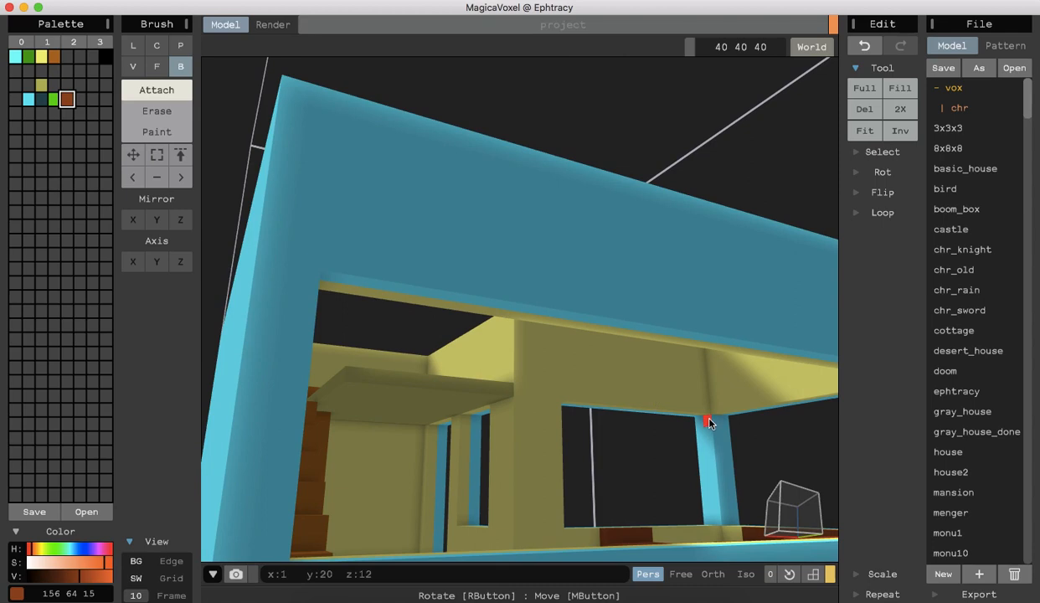
pyautogui.moveTo(718, 452); pyautogui.dragTo(708, 542, button='right')
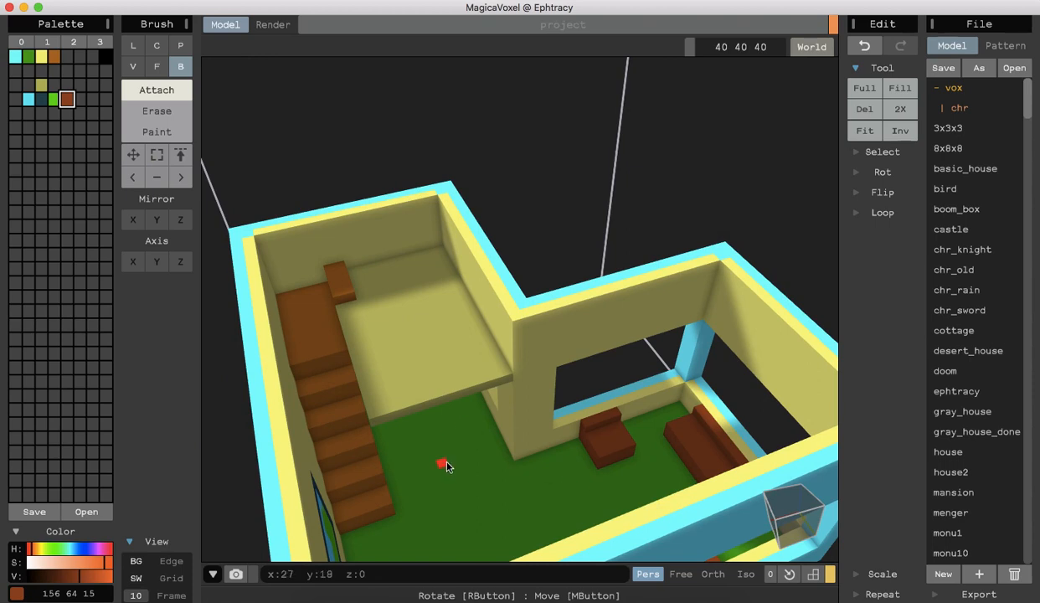
# Paint the room-facing edge of the corner post between the two windows yellow (237 244 114) with the Line brush.
pyautogui.moveTo(453, 469); pyautogui.dragTo(471, 388, button='right')
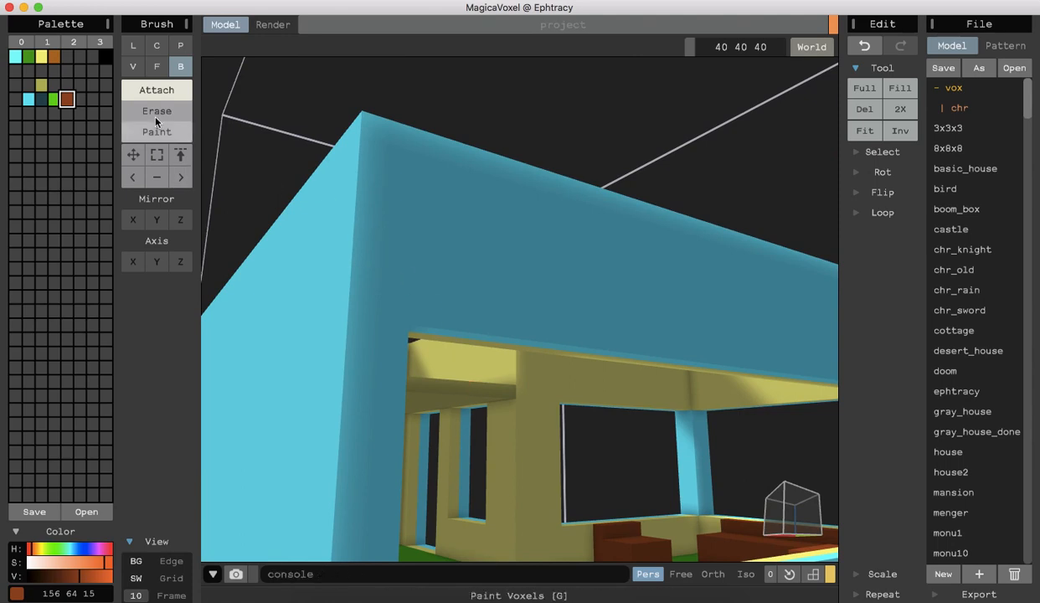
pyautogui.click(131, 46)
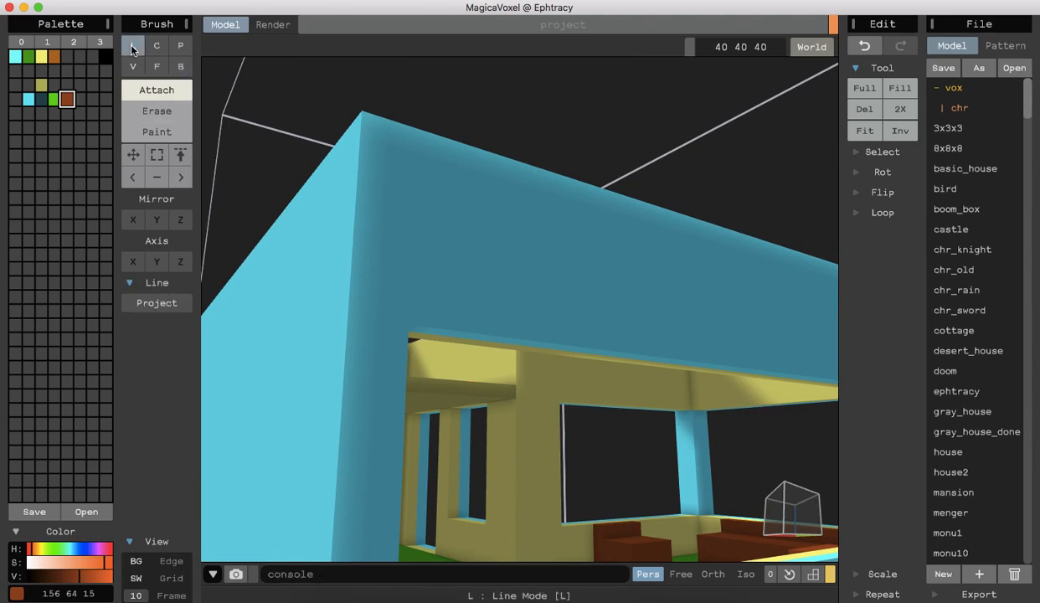
pyautogui.click(41, 56)
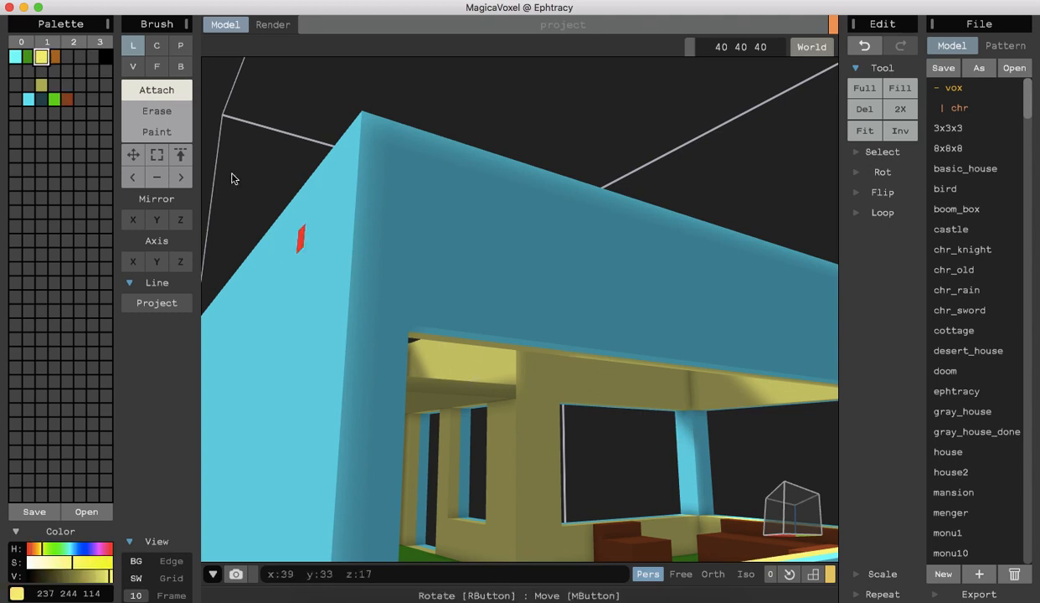
pyautogui.click(156, 139)
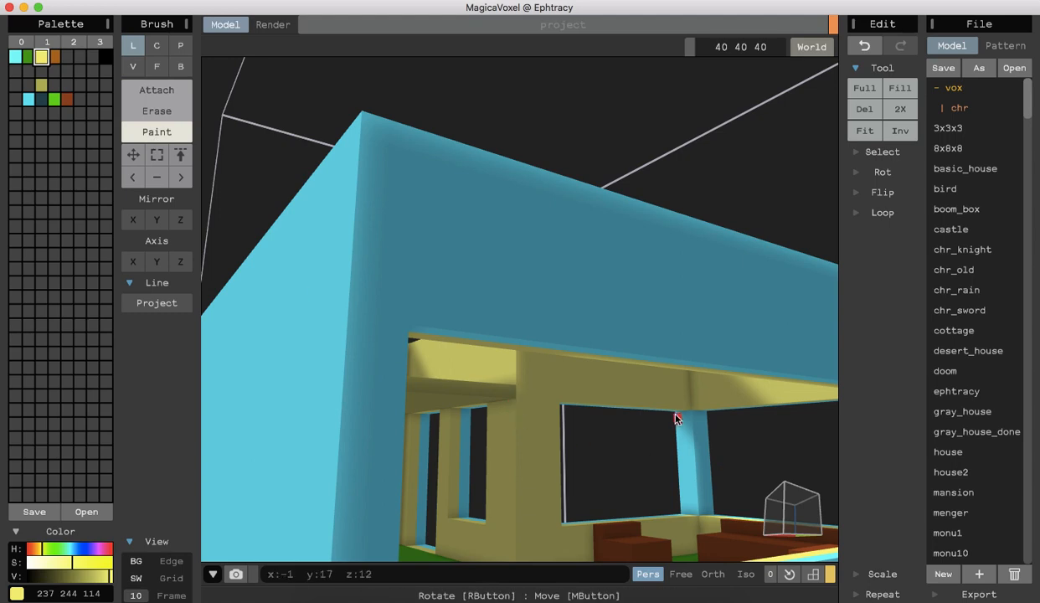
pyautogui.moveTo(687, 453); pyautogui.dragTo(692, 497)
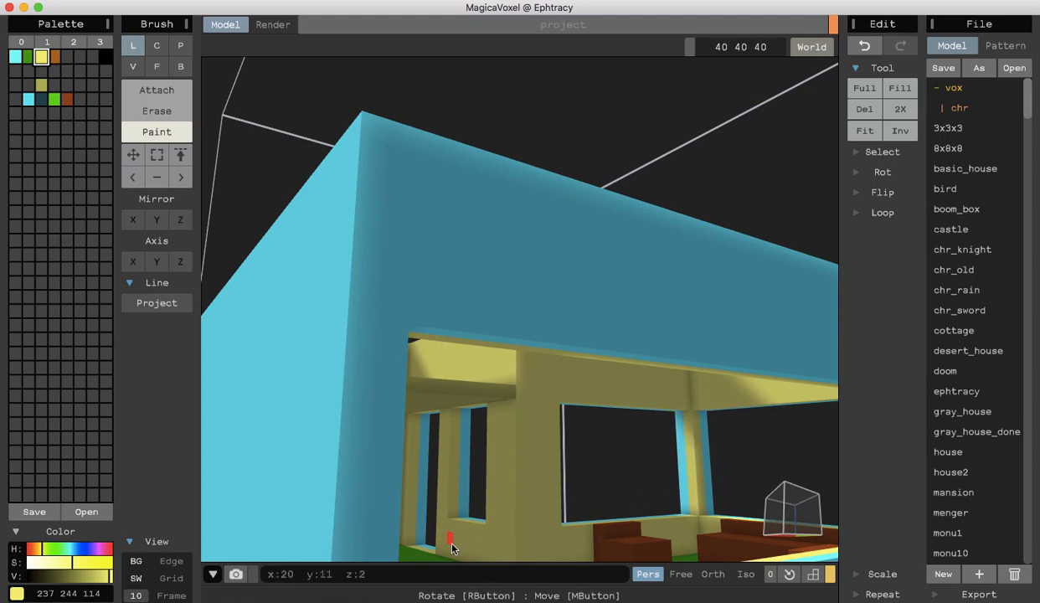
pyautogui.moveTo(439, 529); pyautogui.dragTo(562, 506, button='right')
pyautogui.moveTo(636, 340); pyautogui.dragTo(641, 278)
# Set an empty palette cell below the light blue one to light orange 238 170 68.
pyautogui.moveTo(604, 418); pyautogui.dragTo(681, 412, button='right')
pyautogui.moveTo(522, 400); pyautogui.dragTo(473, 404, button='right')
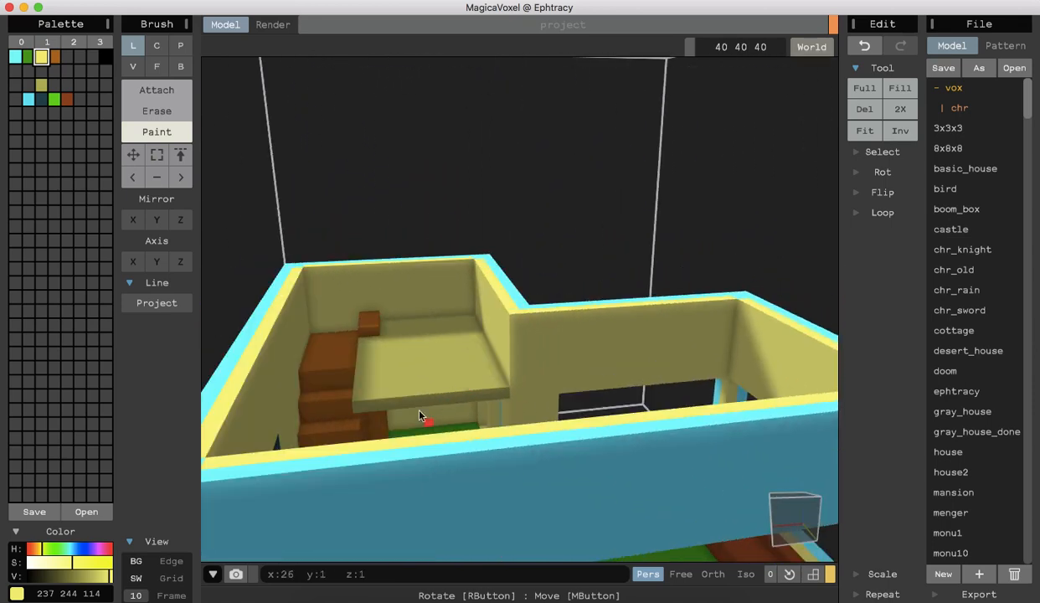
pyautogui.moveTo(502, 178); pyautogui.dragTo(545, 199, button='right')
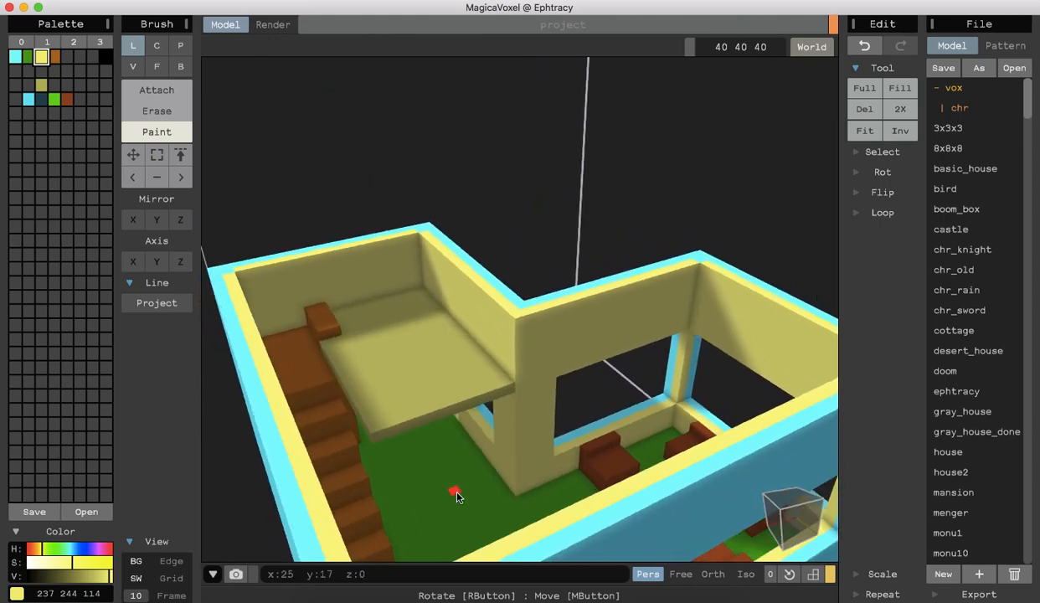
pyautogui.moveTo(456, 496); pyautogui.dragTo(428, 516, button='right')
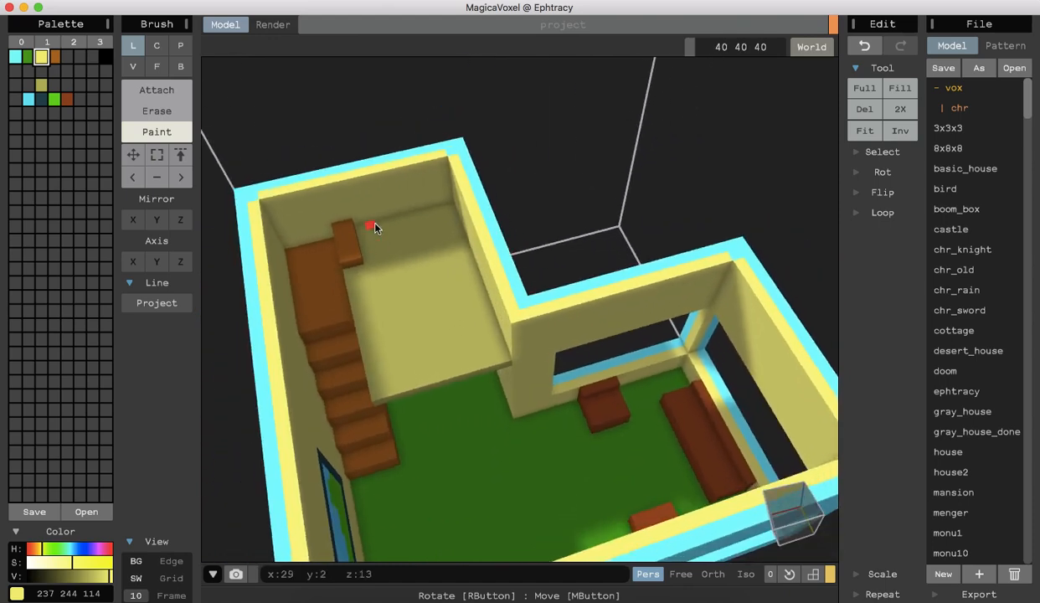
pyautogui.click(28, 128)
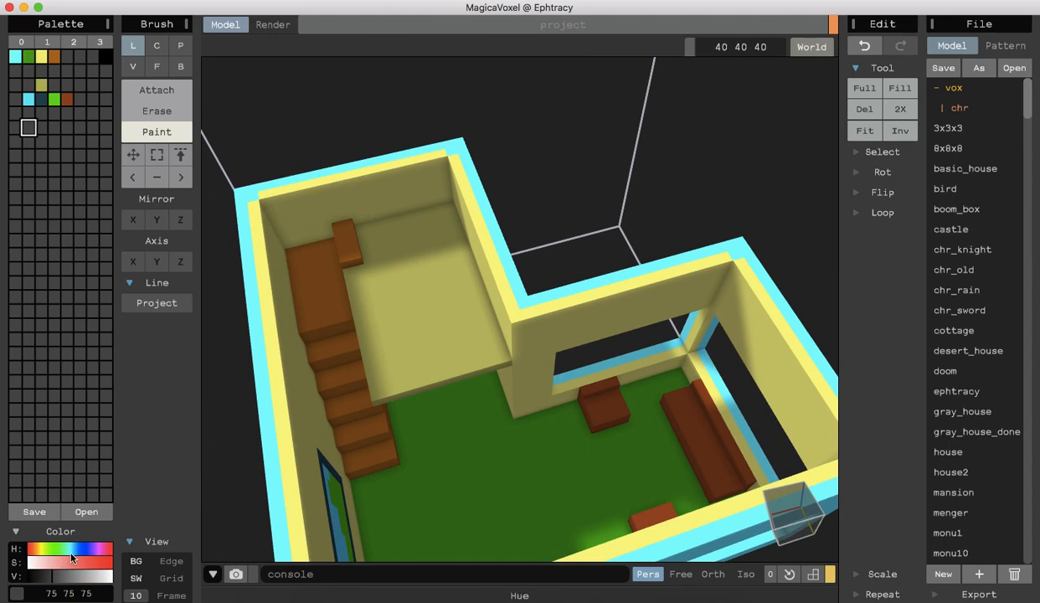
pyautogui.click(37, 550)
pyautogui.moveTo(37, 546); pyautogui.dragTo(34, 544)
pyautogui.click(98, 563)
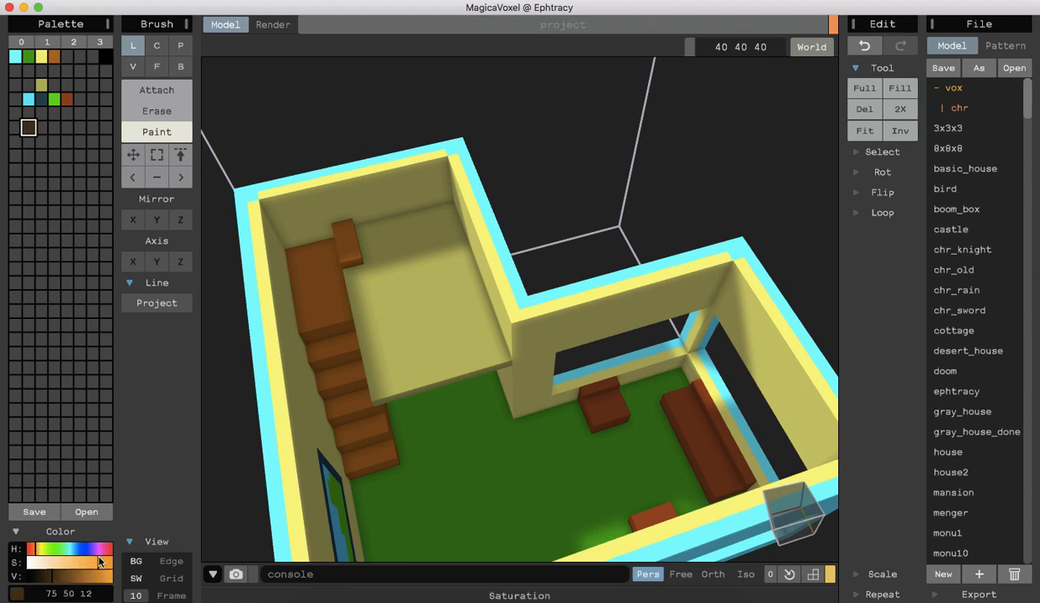
pyautogui.moveTo(107, 577); pyautogui.dragTo(118, 577)
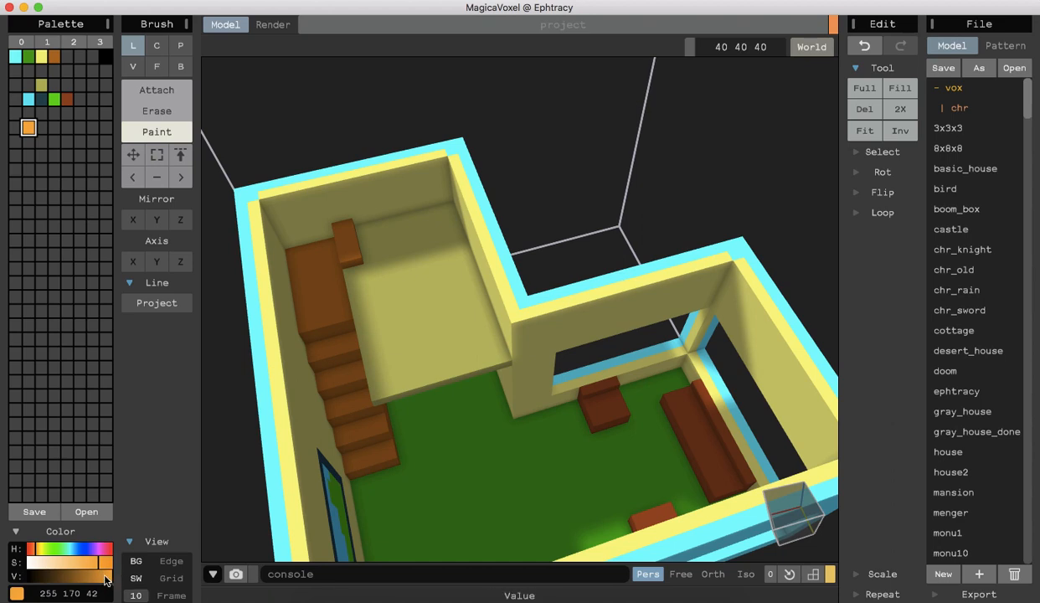
pyautogui.click(106, 576)
pyautogui.moveTo(106, 576)
pyautogui.mouseDown()
pyautogui.moveTo(104, 564)
pyautogui.moveTo(82, 566)
pyautogui.moveTo(106, 580)
pyautogui.mouseUp()
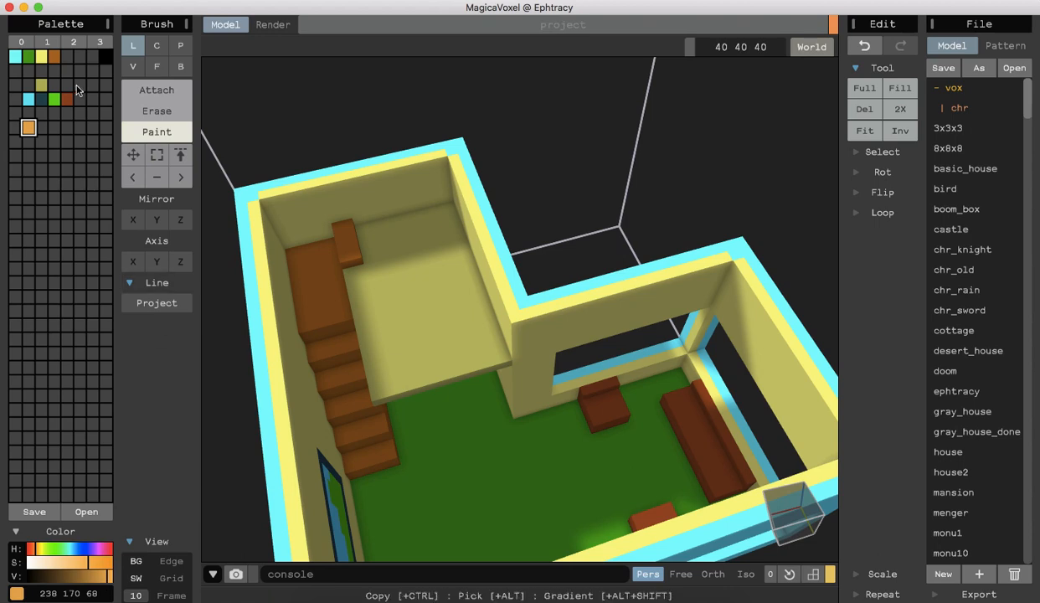
# Attach a light orange voxel layer over the top of the raised platform with the Face brush.
pyautogui.click(162, 67)
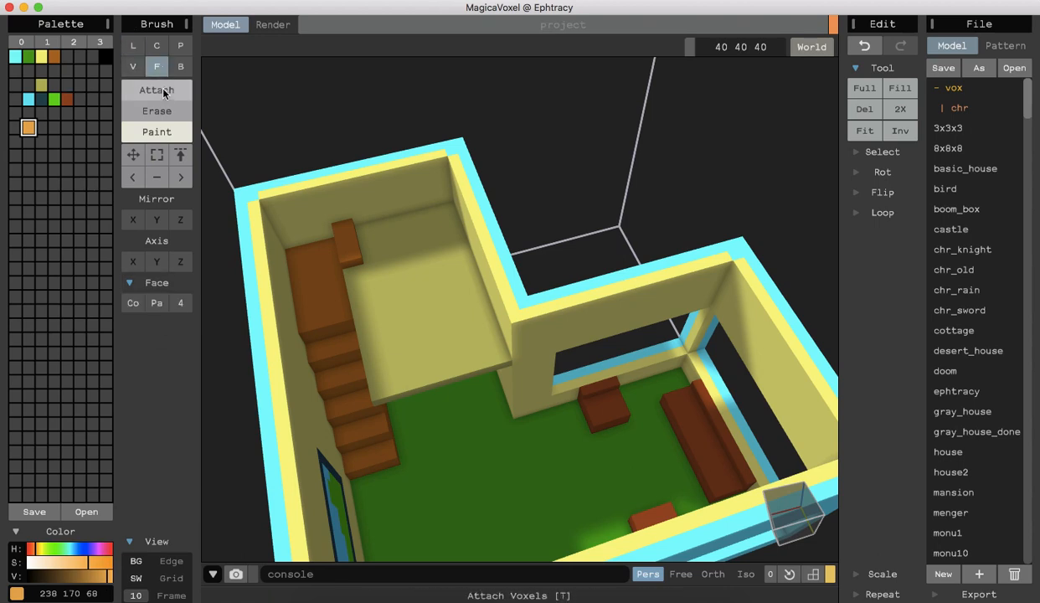
pyautogui.click(158, 90)
pyautogui.click(453, 287)
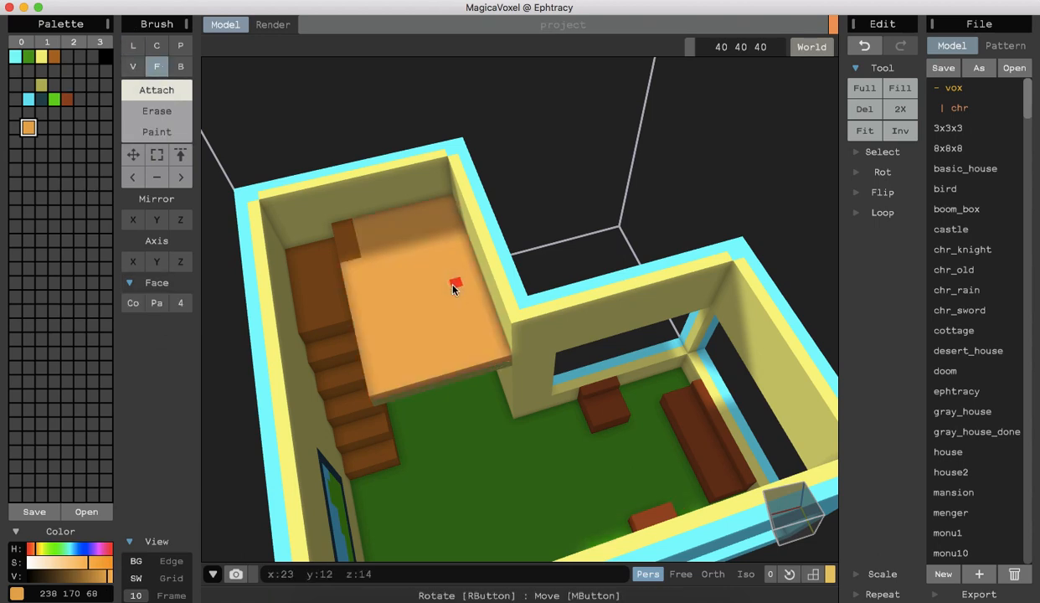
# Attach light orange voxel lines along the inner wall above the window and along the platform's adjoining front edge at floor-layer height.
pyautogui.moveTo(458, 457); pyautogui.dragTo(533, 499, button='right')
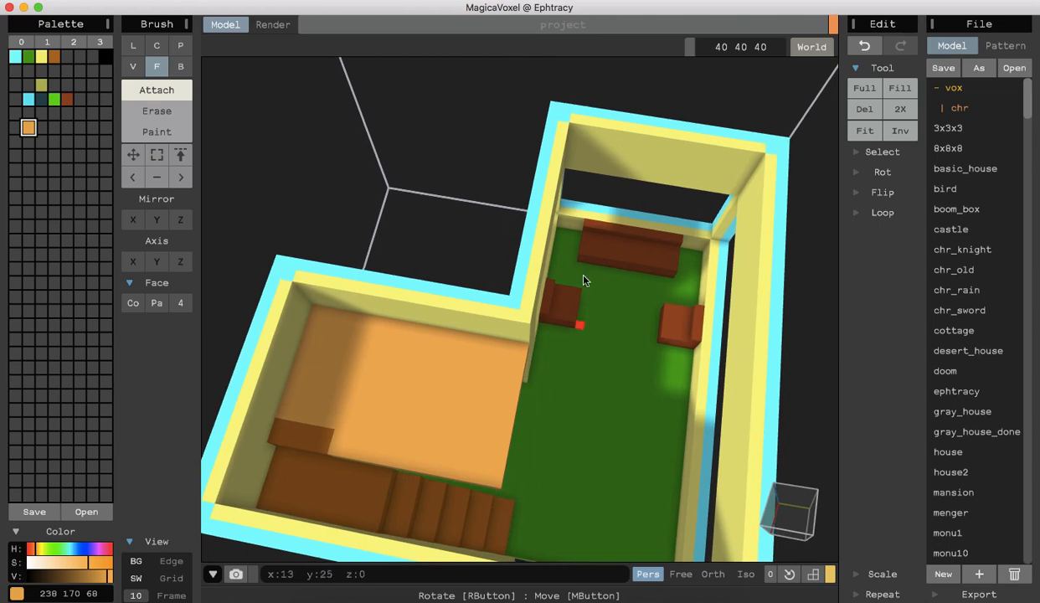
pyautogui.moveTo(569, 409); pyautogui.dragTo(474, 369, button='right')
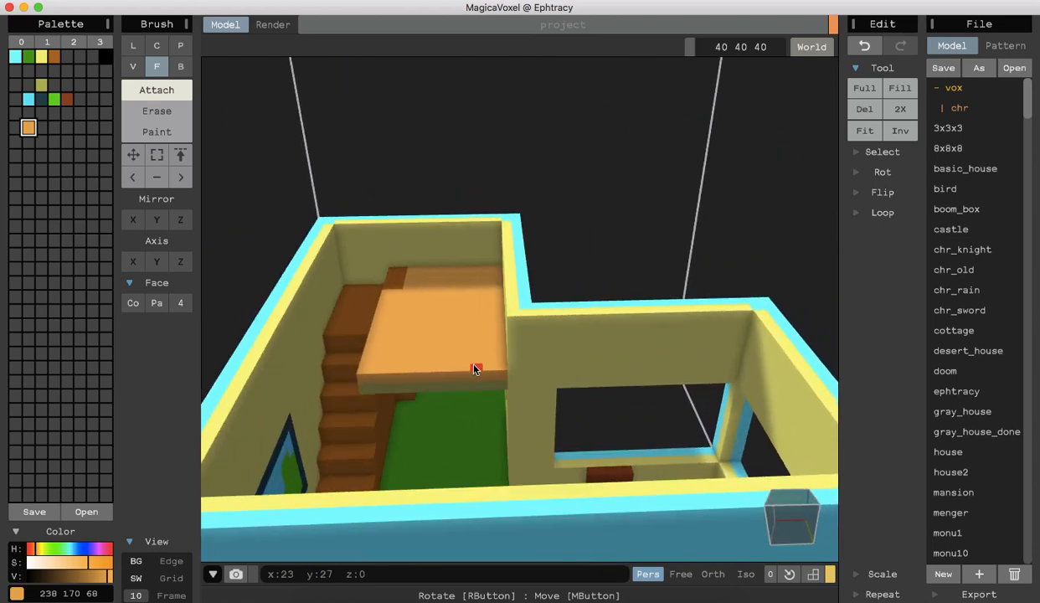
pyautogui.click(125, 51)
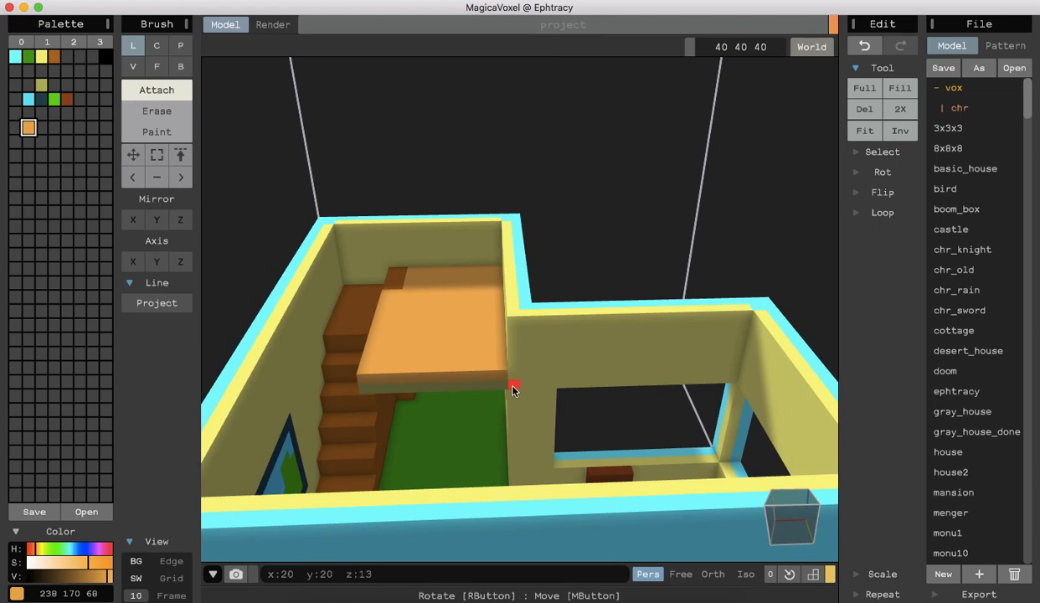
pyautogui.moveTo(511, 377); pyautogui.dragTo(700, 375)
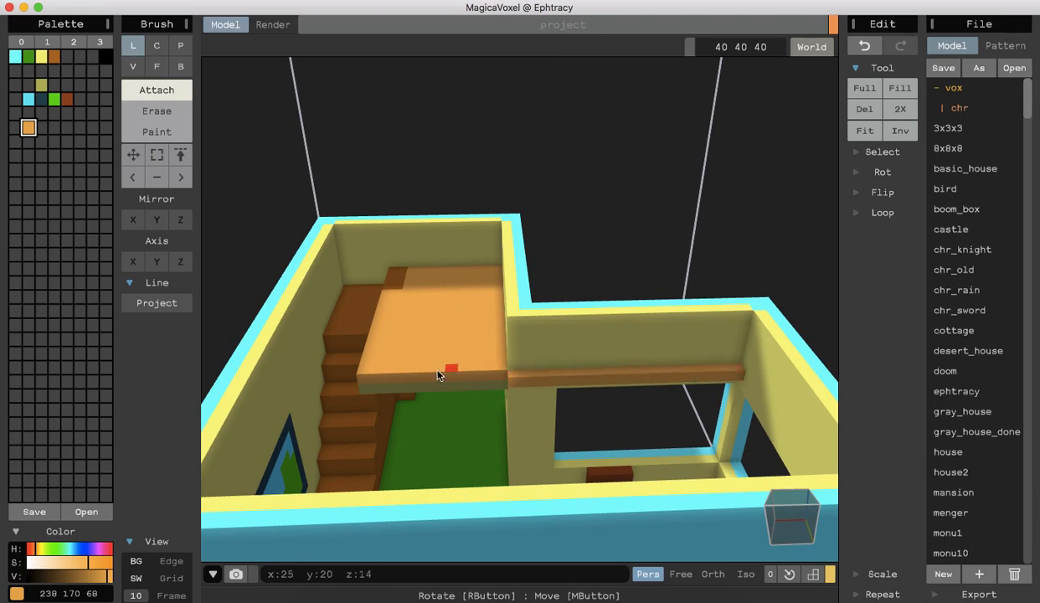
pyautogui.moveTo(359, 379); pyautogui.dragTo(502, 378)
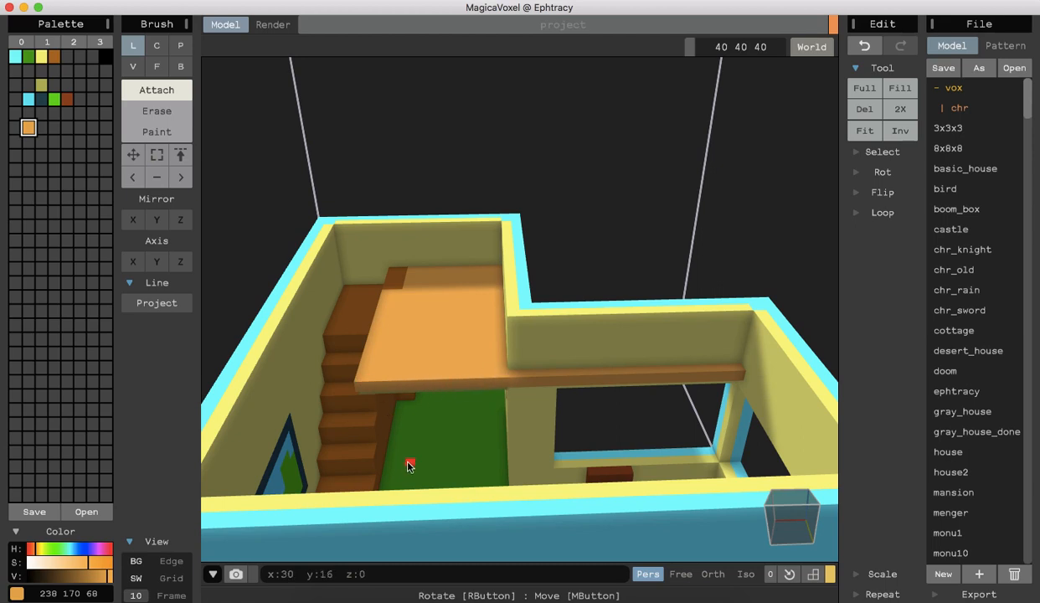
# Attach an olive (177 184 86) voxel line directly beneath the orange ledge along the inner wall and platform edge.
pyautogui.moveTo(410, 461); pyautogui.dragTo(392, 441, button='right')
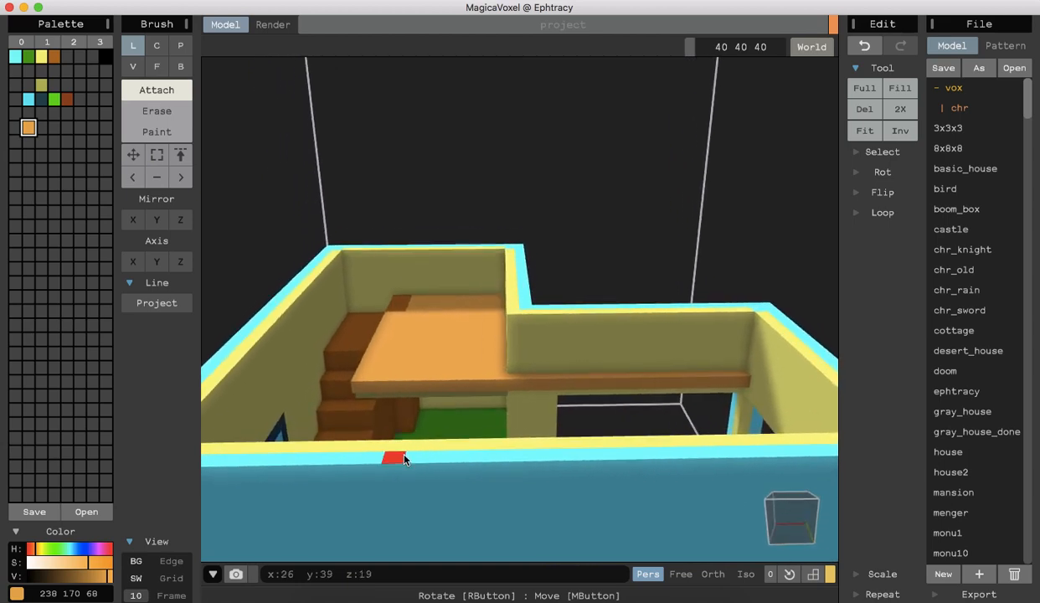
pyautogui.click(41, 86)
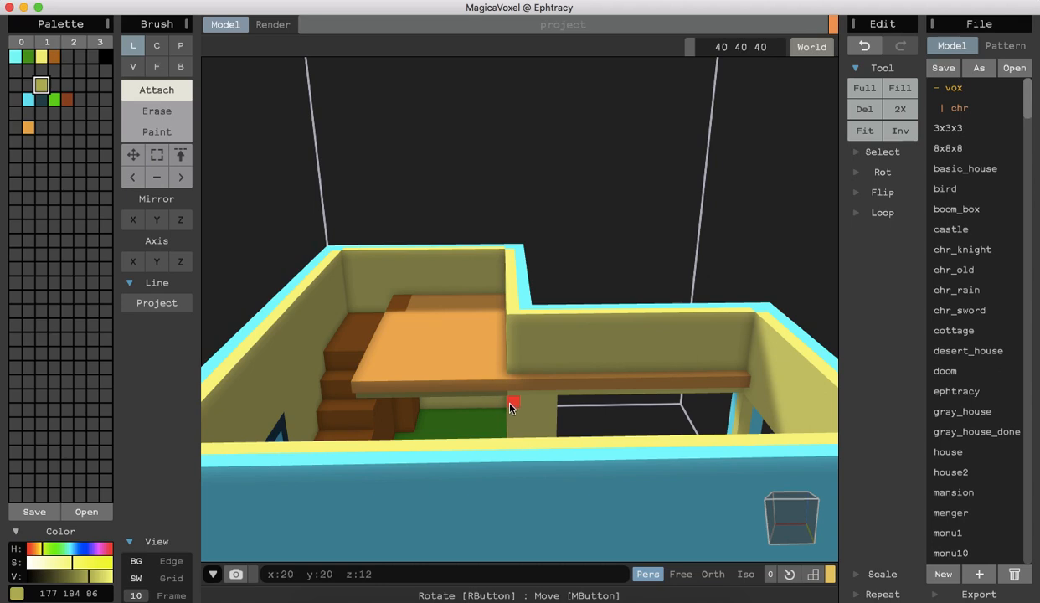
pyautogui.scroll(5, 465, 405)
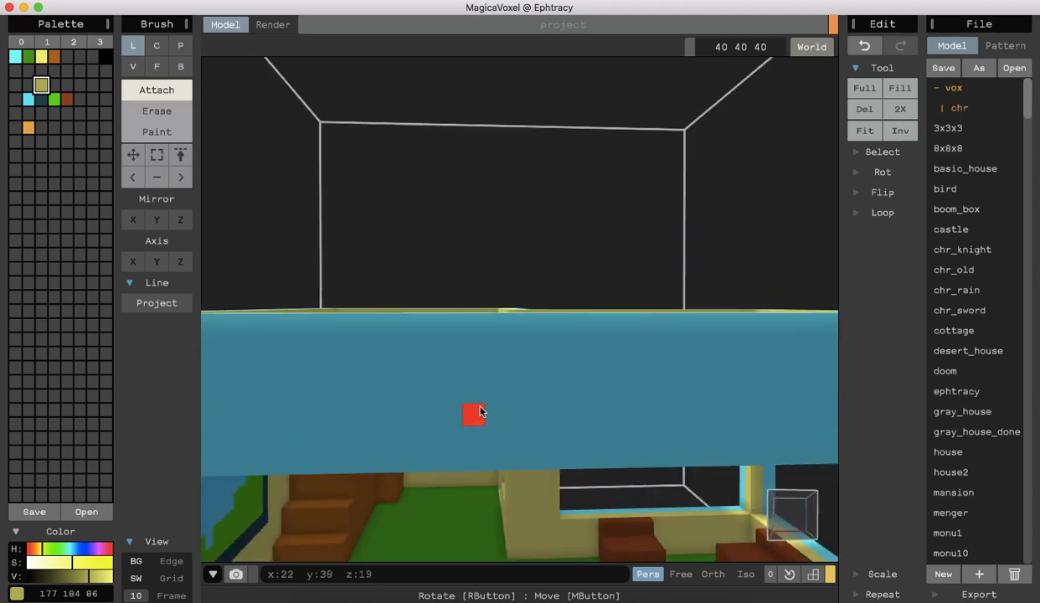
pyautogui.moveTo(509, 390)
pyautogui.mouseDown()
pyautogui.moveTo(735, 381)
pyautogui.moveTo(763, 390)
pyautogui.mouseUp()
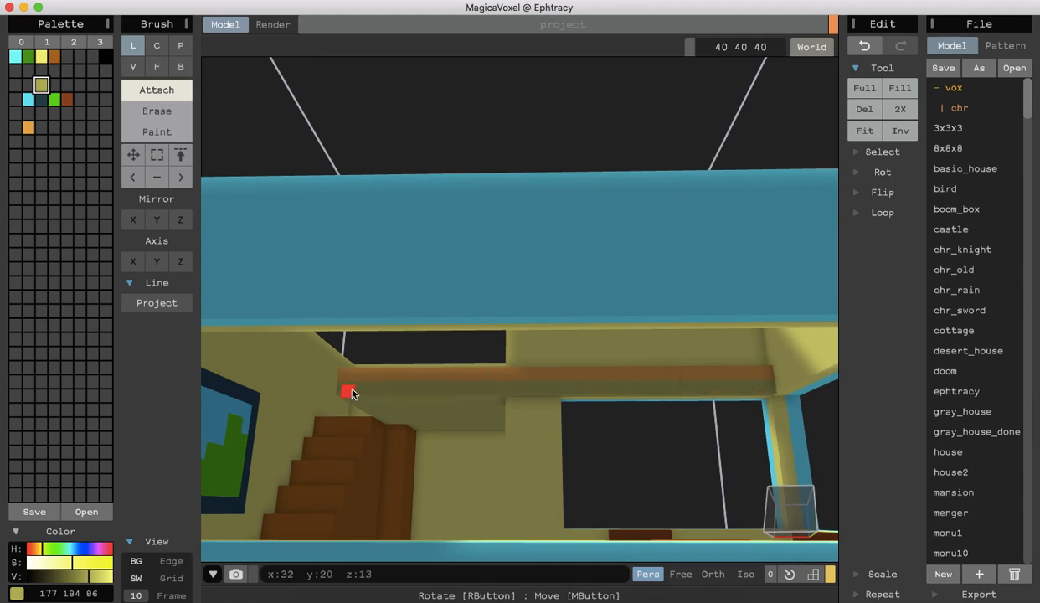
# Extend the olive ledge across the room to the opposite long wall with the Face brush, leaving the stairwell open.
pyautogui.moveTo(449, 459)
pyautogui.mouseDown(button='right')
pyautogui.moveTo(524, 547)
pyautogui.moveTo(514, 527)
pyautogui.moveTo(532, 539)
pyautogui.mouseUp(button='right')
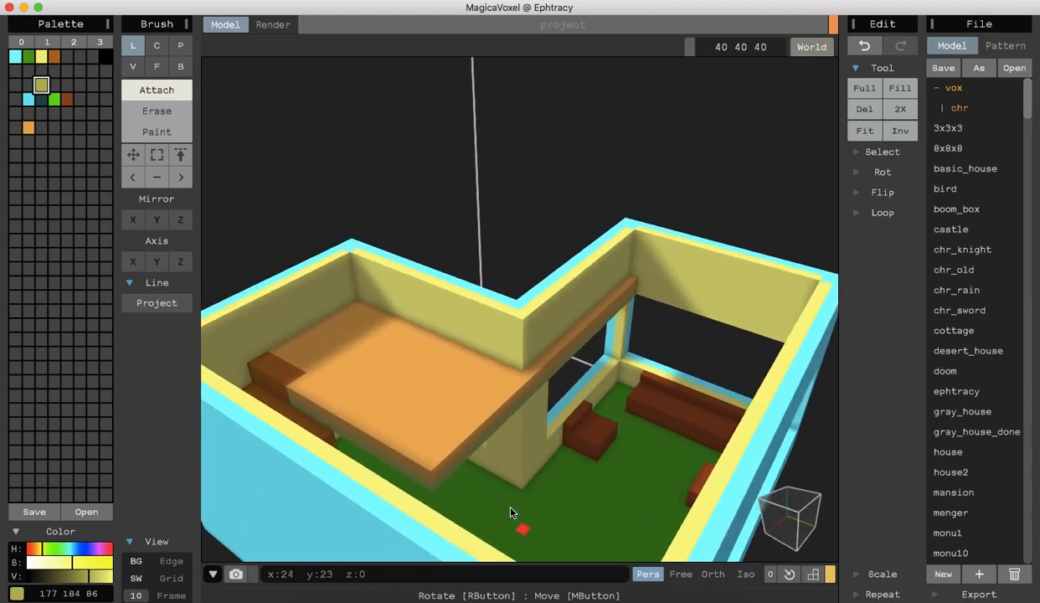
pyautogui.click(156, 66)
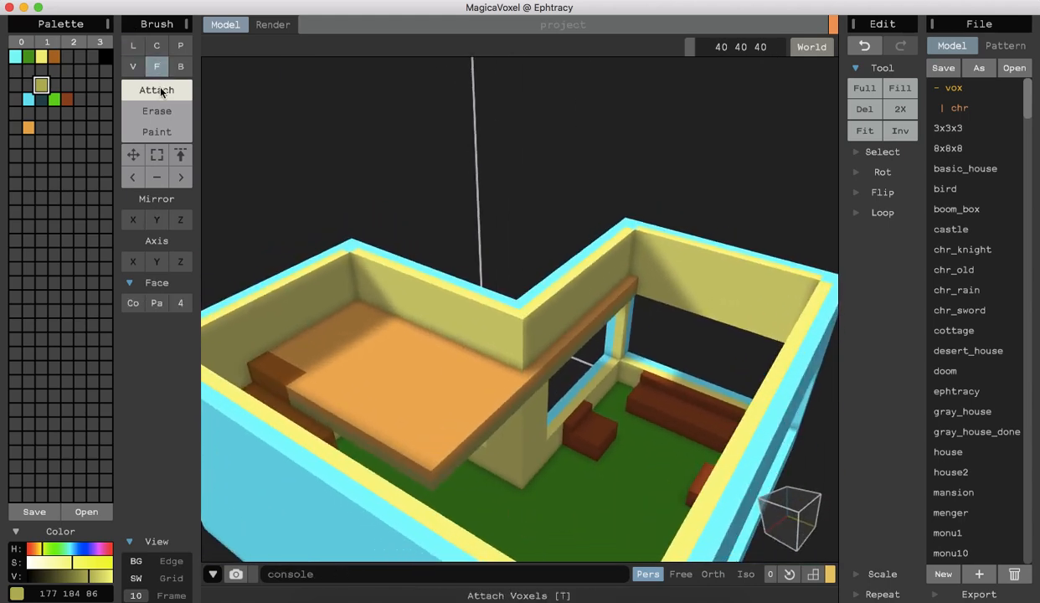
pyautogui.moveTo(612, 326); pyautogui.dragTo(780, 366)
# Extend the light orange ledge over the olive slab with the Face brush to cover the upper floor.
pyautogui.moveTo(818, 426)
pyautogui.mouseDown(button='right')
pyautogui.moveTo(866, 434)
pyautogui.moveTo(823, 423)
pyautogui.mouseUp(button='right')
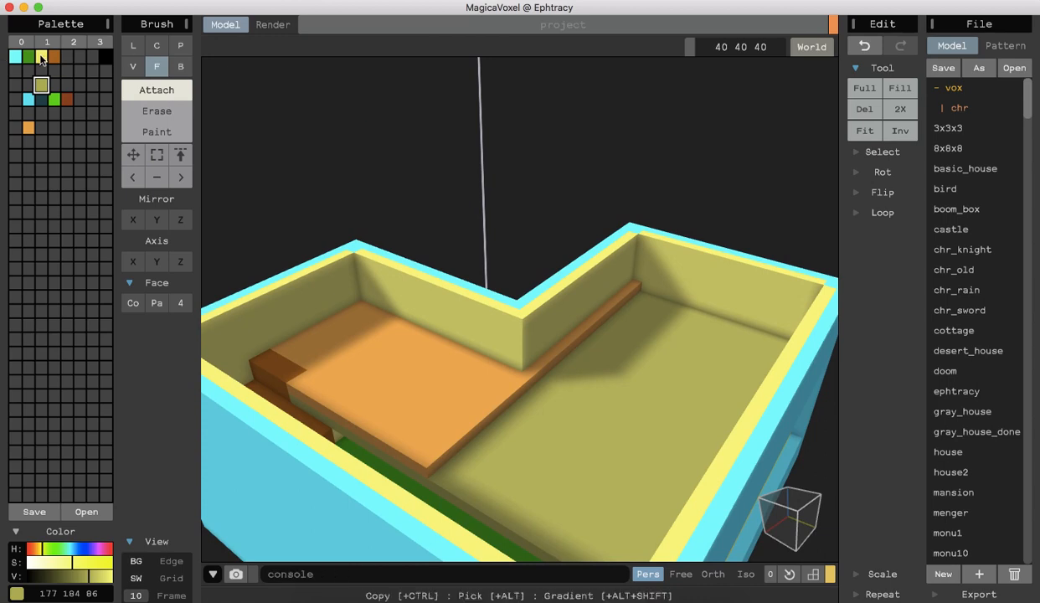
pyautogui.click(29, 127)
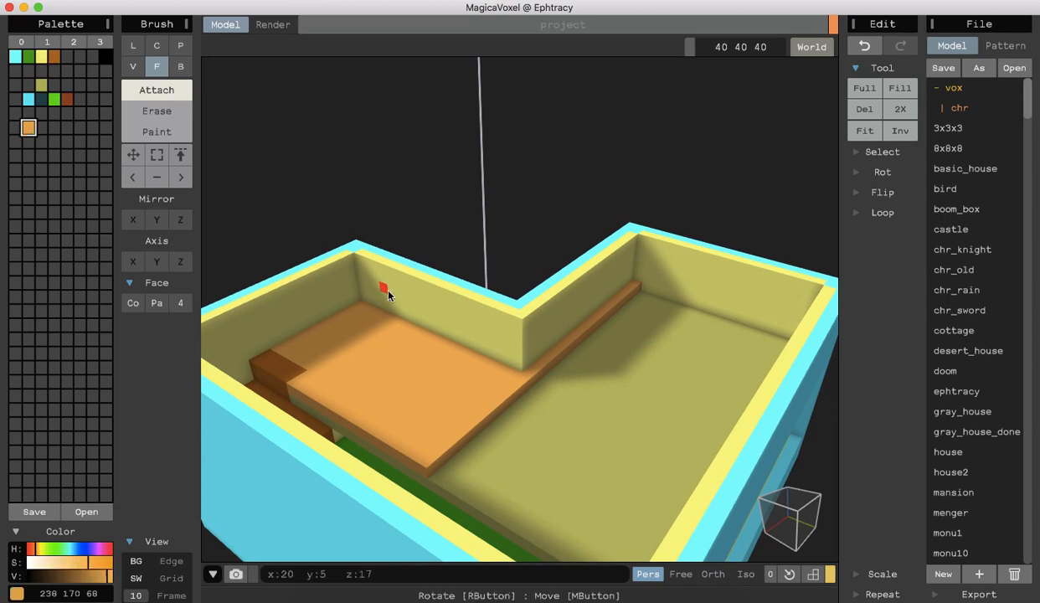
pyautogui.moveTo(526, 383); pyautogui.dragTo(728, 450)
pyautogui.moveTo(822, 463); pyautogui.dragTo(796, 440, button='right')
pyautogui.moveTo(754, 406); pyautogui.dragTo(736, 436, button='right')
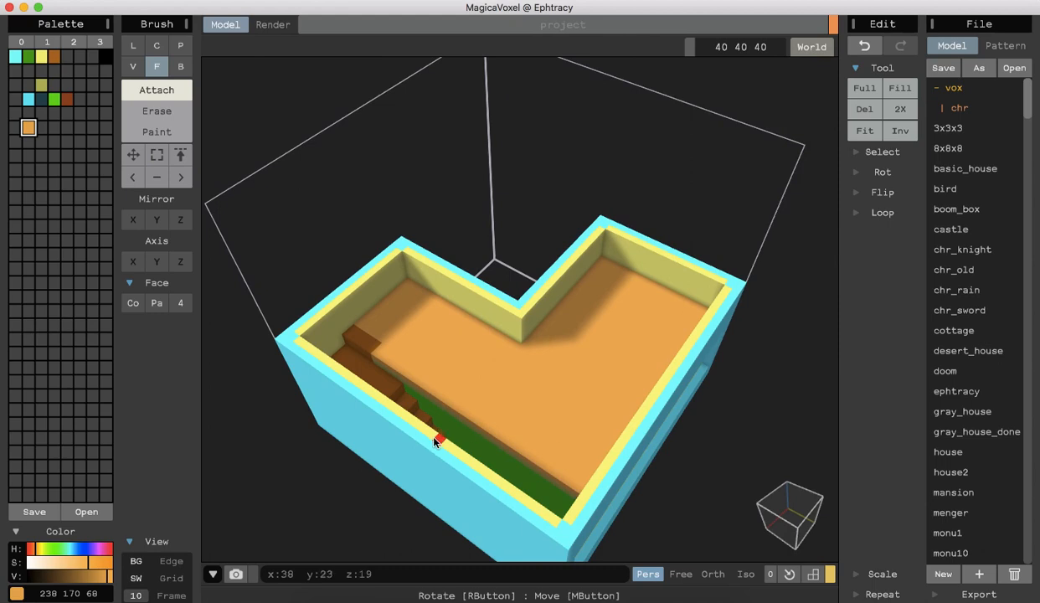
pyautogui.moveTo(295, 443); pyautogui.dragTo(327, 432, button='right')
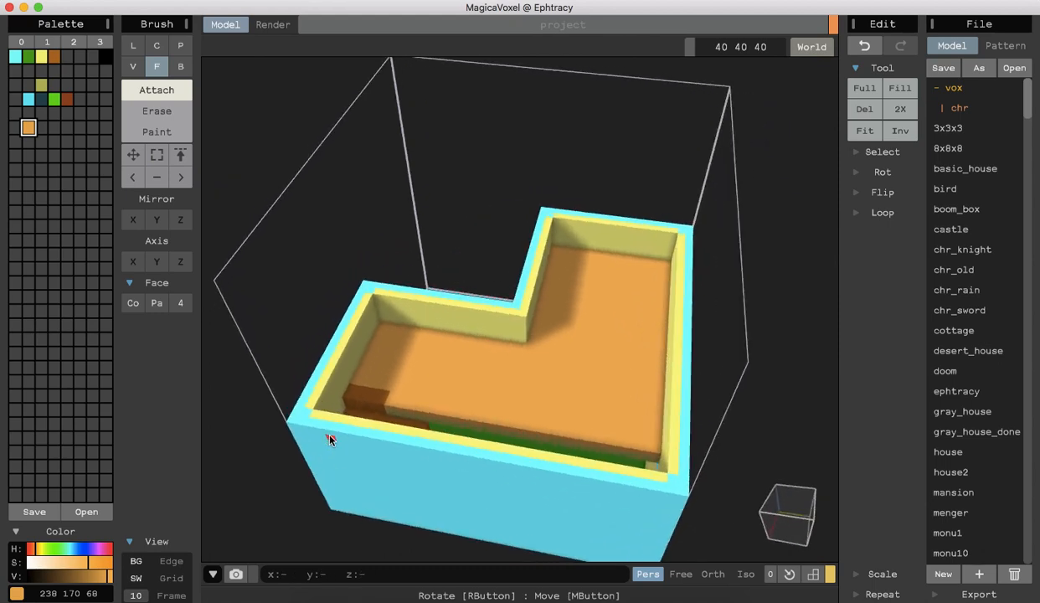
pyautogui.scroll(2, 327, 431)
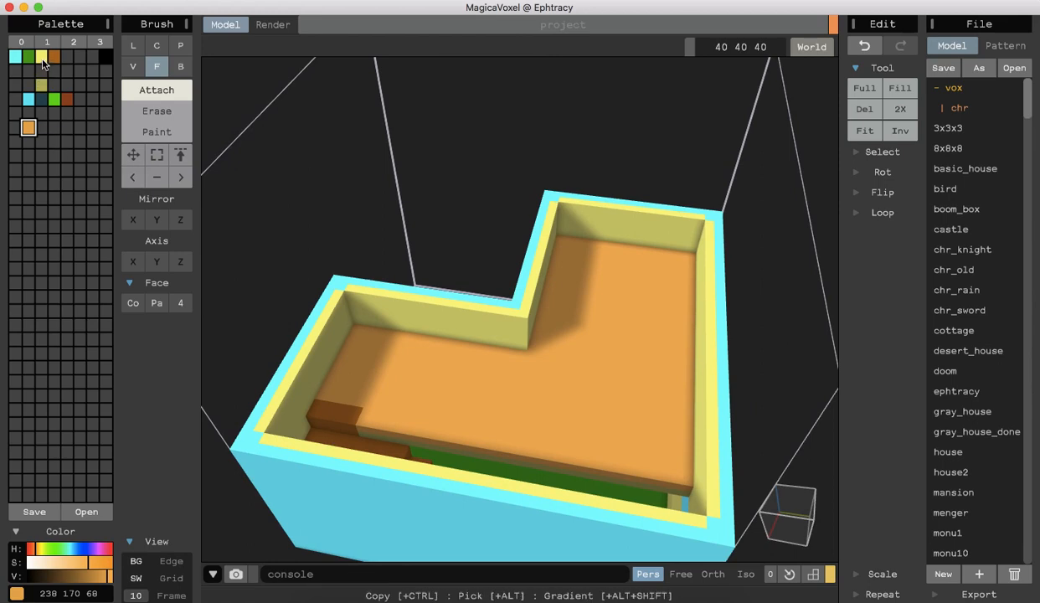
# Select olive (177 184 86) and try extending the upper floor's stairwell edge with the Face brush.
pyautogui.click(41, 86)
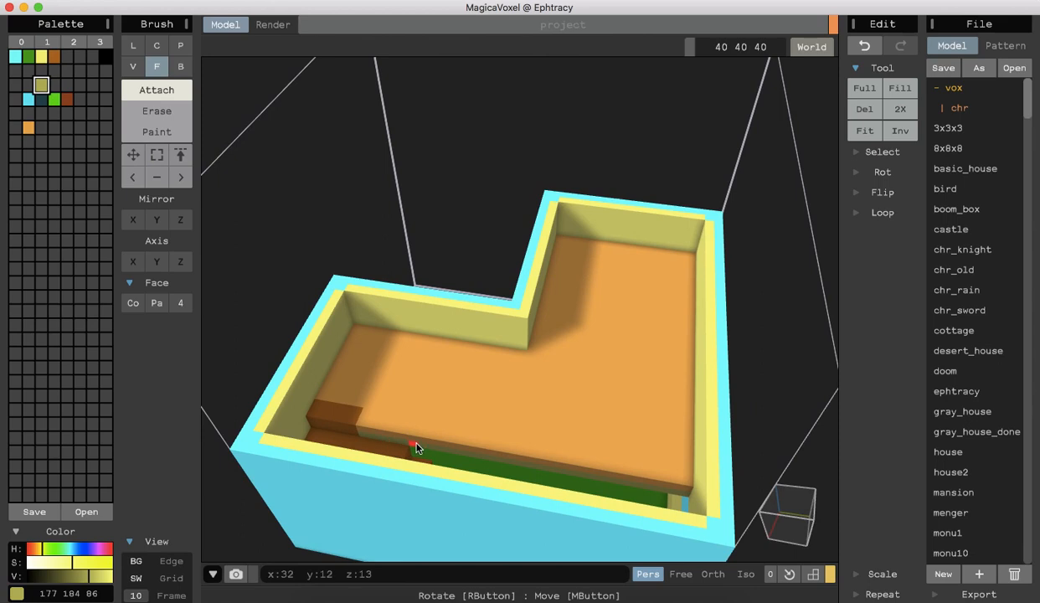
pyautogui.moveTo(416, 448); pyautogui.dragTo(416, 471, button='right')
pyautogui.click(503, 461)
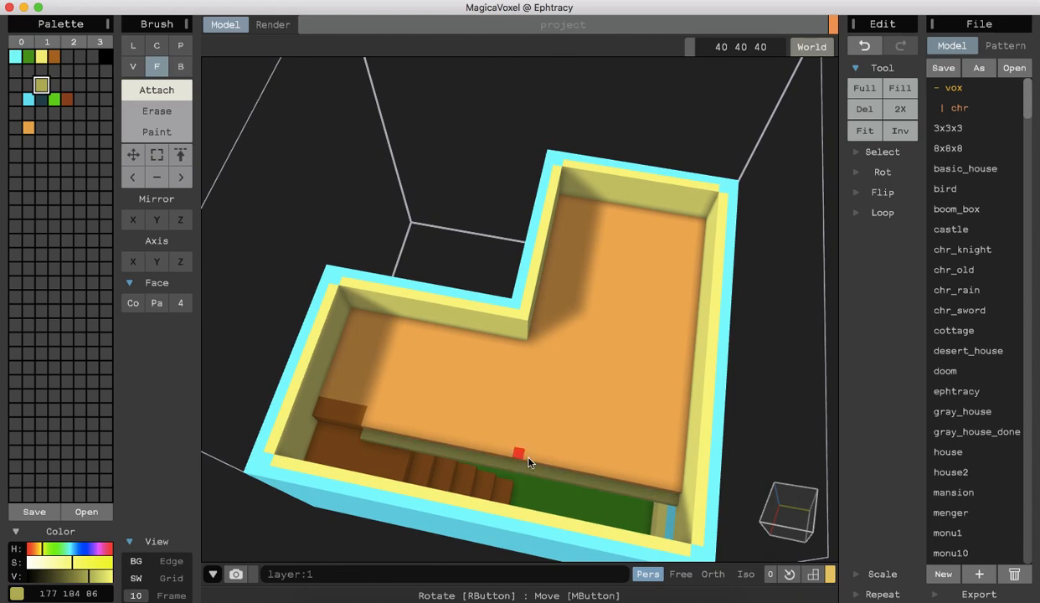
pyautogui.hotkey('ctrl', 'z')
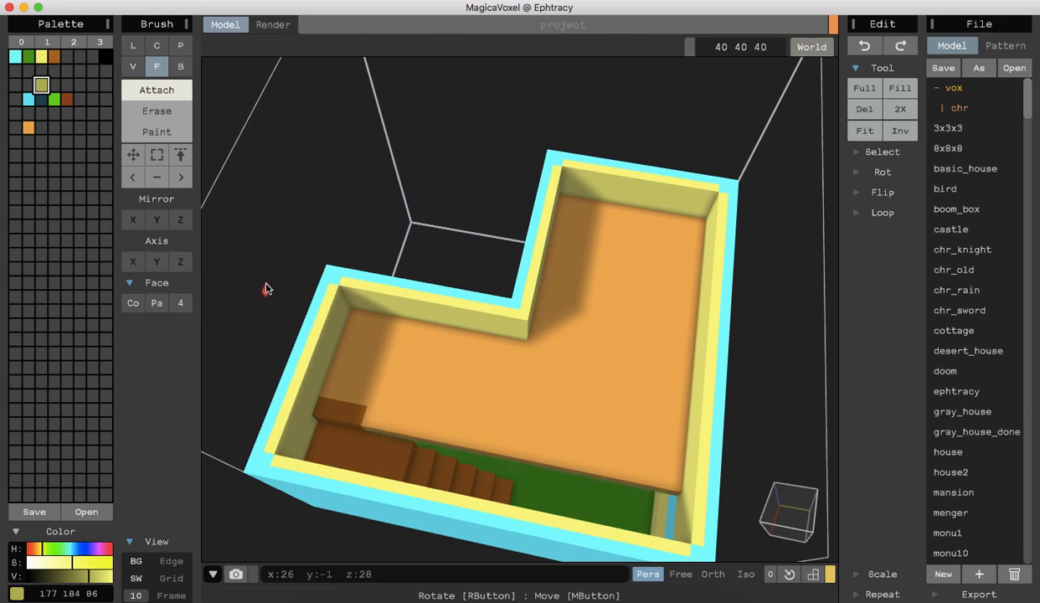
# Attach an olive voxel line along the upper floor's stairwell edge, beneath the orange layer, with the Line brush.
pyautogui.click(132, 46)
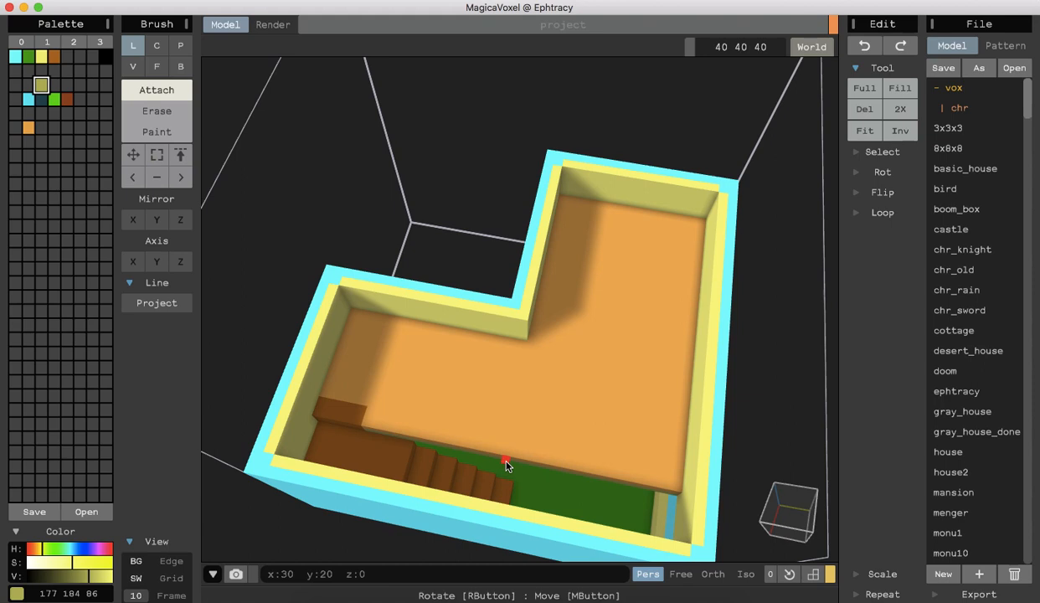
pyautogui.moveTo(512, 466)
pyautogui.mouseDown()
pyautogui.moveTo(645, 485)
pyautogui.moveTo(674, 502)
pyautogui.mouseUp()
pyautogui.hotkey('ctrl', 'z')
pyautogui.moveTo(544, 500); pyautogui.dragTo(462, 439, button='right')
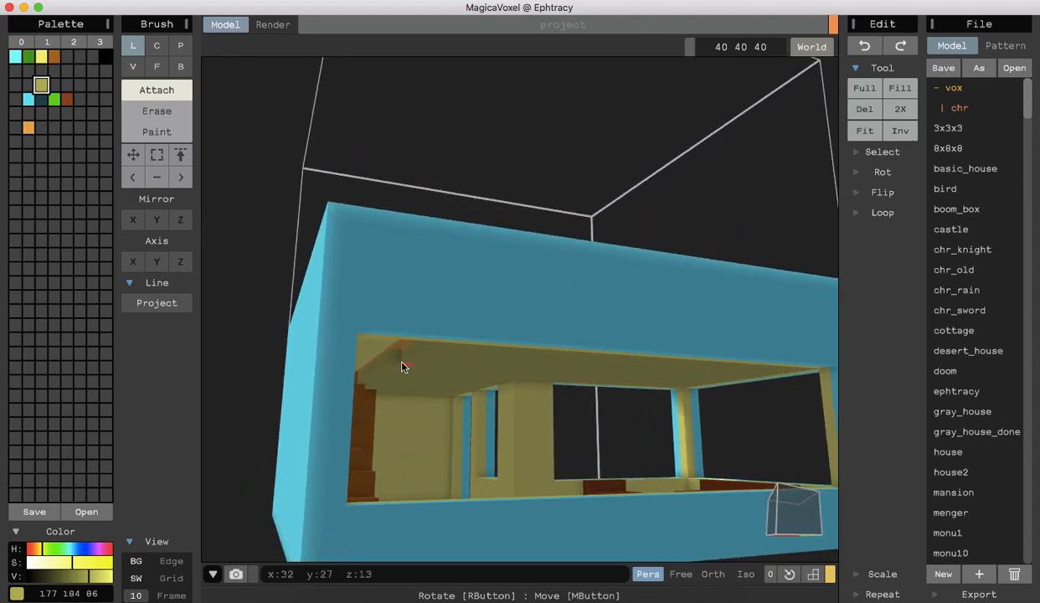
pyautogui.click(424, 348)
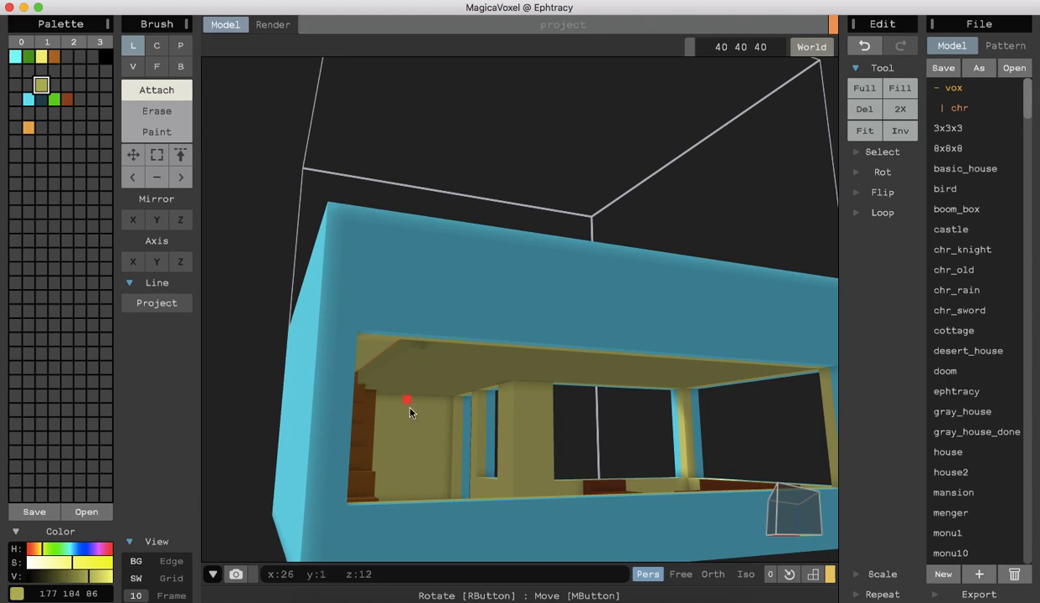
pyautogui.moveTo(411, 444); pyautogui.dragTo(490, 550, button='right')
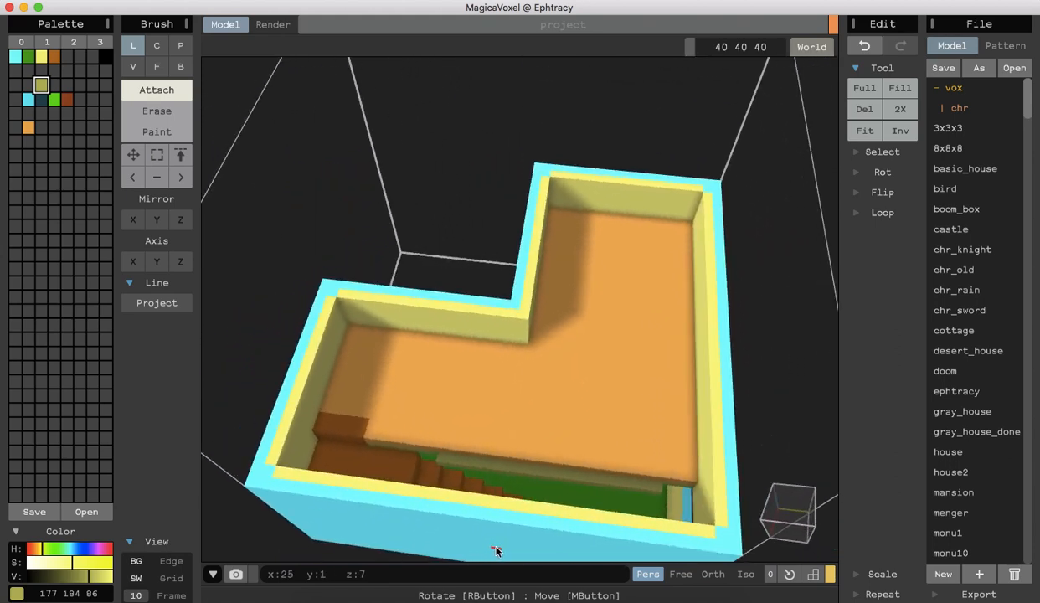
# Undo the last stray voxels and attach an olive voxel at the wall end of the stairwell edge line.
pyautogui.hotkey('ctrl', 'z')
pyautogui.click(684, 495)
pyautogui.hotkey('ctrl', 'z')
pyautogui.scroll(5, 670, 490)
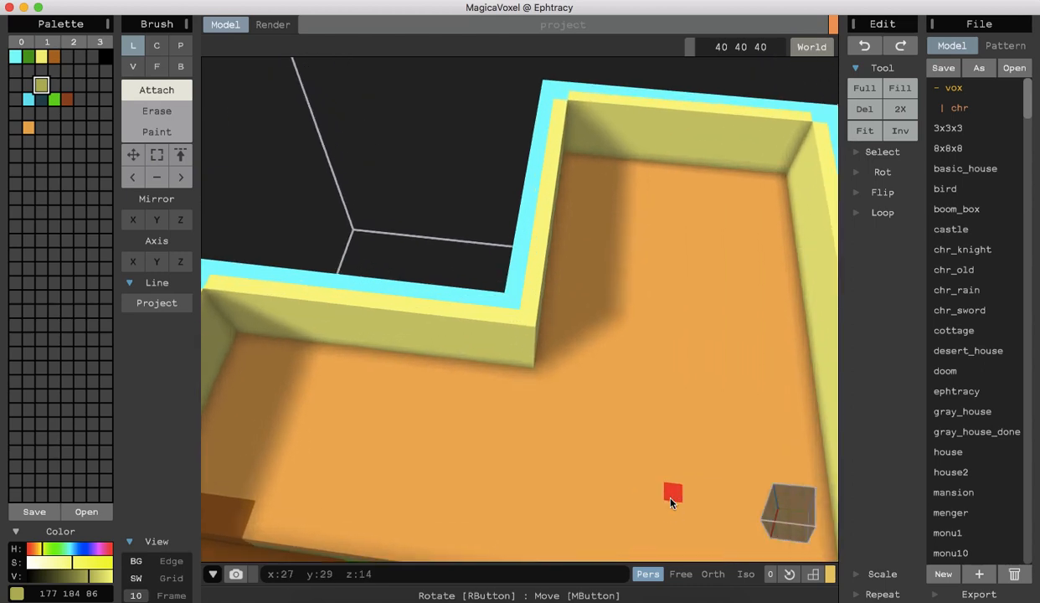
pyautogui.moveTo(670, 484); pyautogui.dragTo(721, 507, button='right')
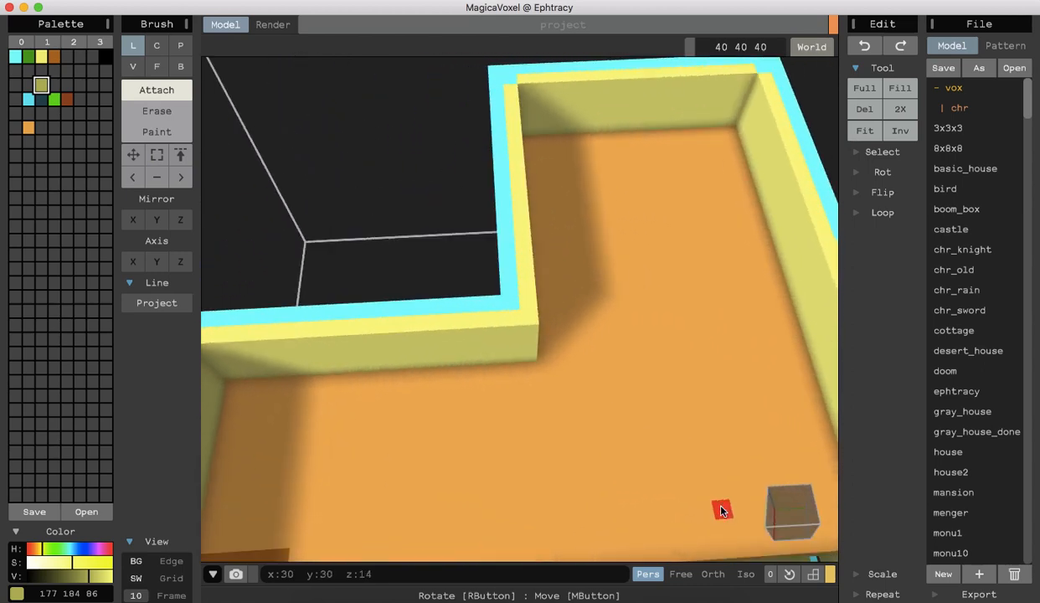
pyautogui.scroll(2, 722, 508)
pyautogui.scroll(-5, 720, 511)
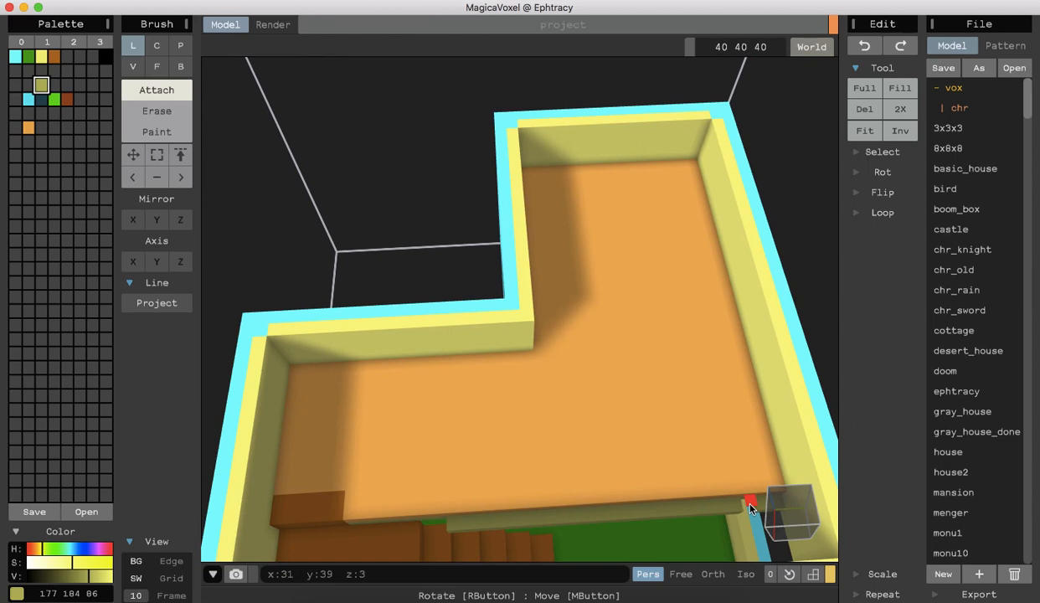
pyautogui.scroll(1, 750, 509)
pyautogui.click(750, 509)
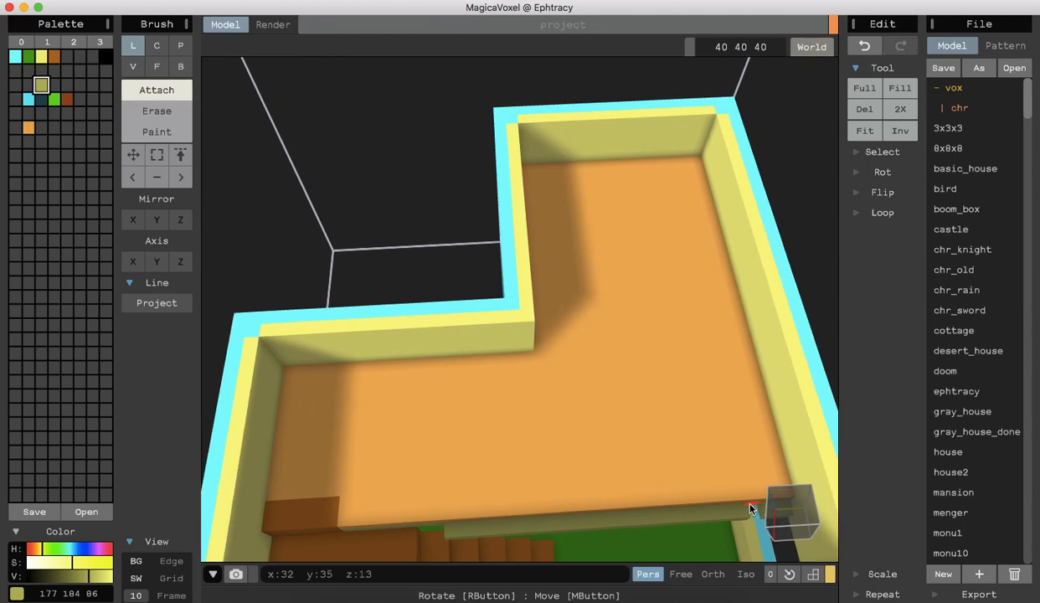
# Undo the last edit, then extend the olive layer under the upper floor by five voxels across the gap to the outer wall.
pyautogui.hotkey('ctrl', 'z')
pyautogui.moveTo(743, 526); pyautogui.dragTo(795, 490, button='right')
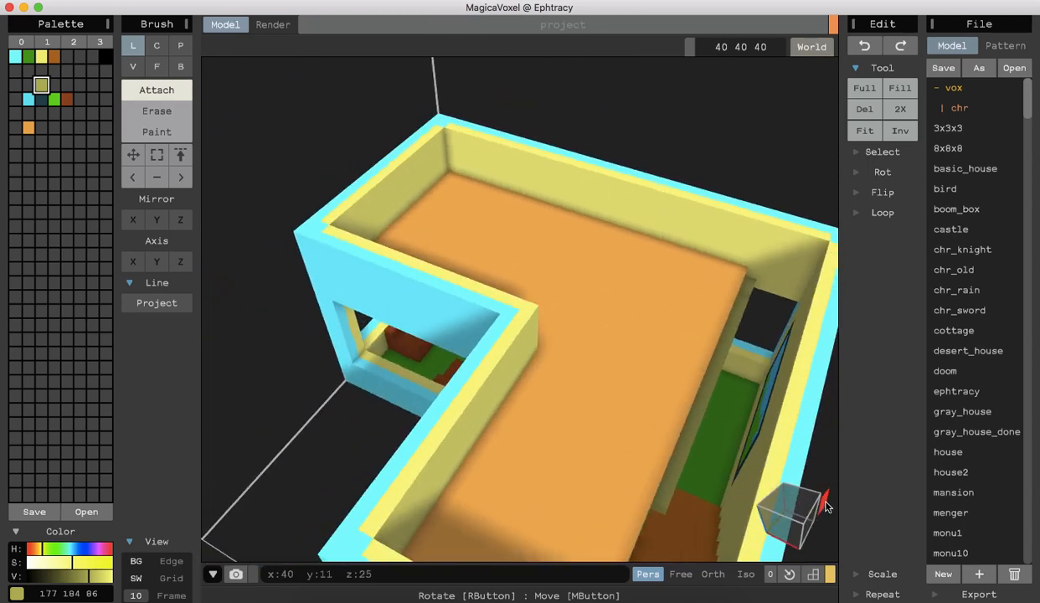
pyautogui.click(746, 295)
pyautogui.moveTo(726, 348)
pyautogui.mouseDown(button='right')
pyautogui.moveTo(708, 349)
pyautogui.moveTo(716, 380)
pyautogui.moveTo(715, 355)
pyautogui.moveTo(734, 339)
pyautogui.mouseUp(button='right')
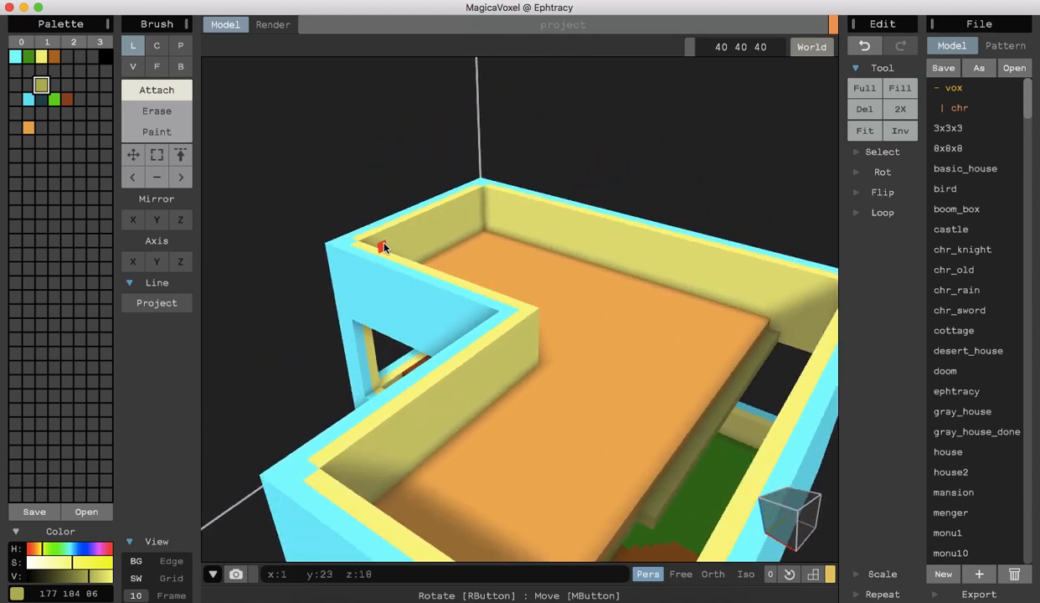
pyautogui.click(157, 67)
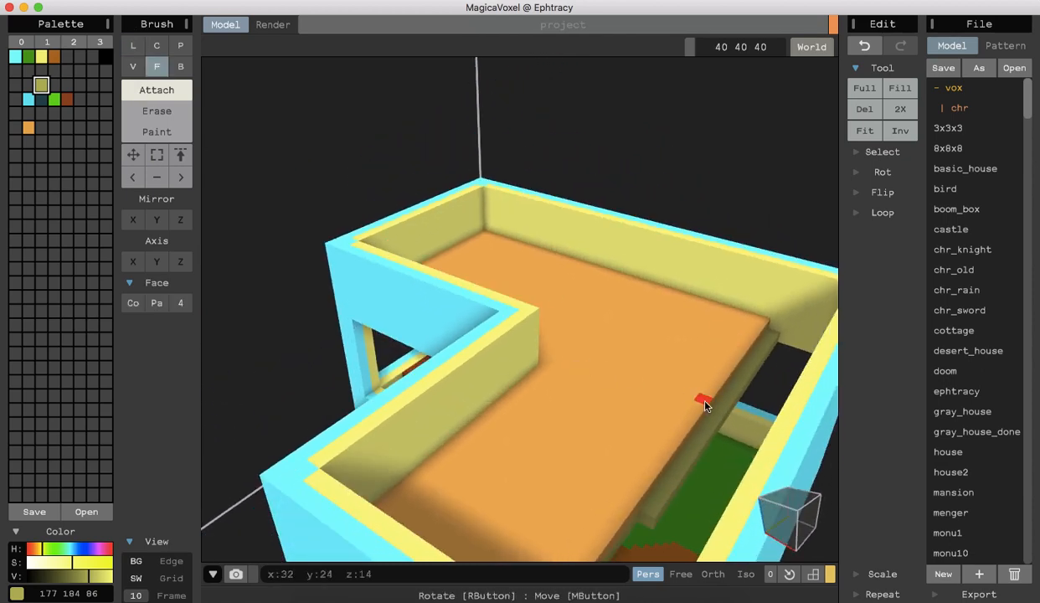
pyautogui.moveTo(725, 418); pyautogui.dragTo(754, 415)
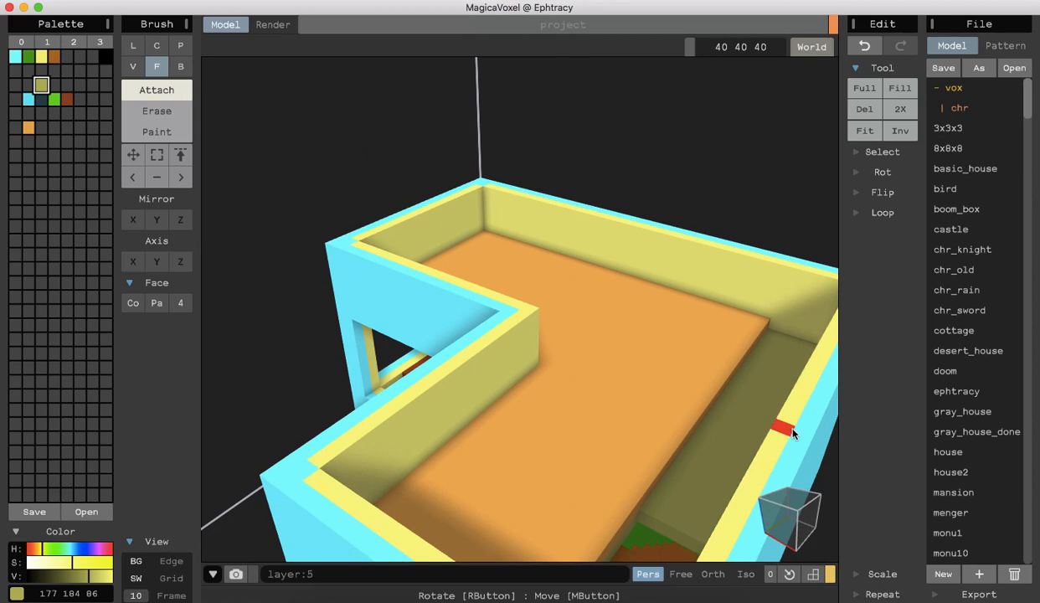
# Cover the new olive layer with orange floor voxels, starting with a line along the floor's edge and extending it to the outer wall.
pyautogui.moveTo(661, 410); pyautogui.dragTo(638, 407, button='right')
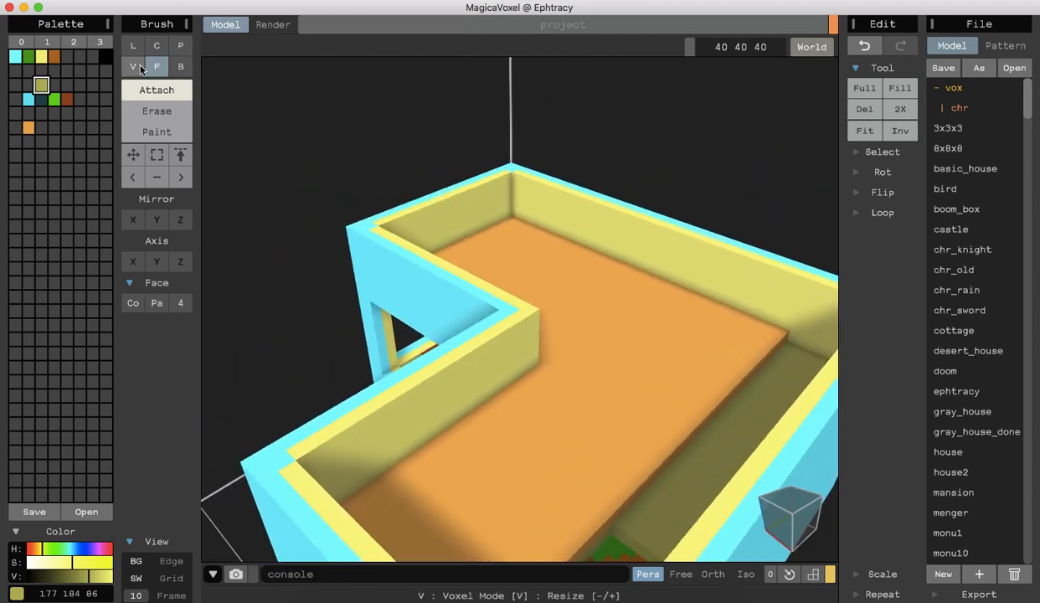
pyautogui.click(29, 128)
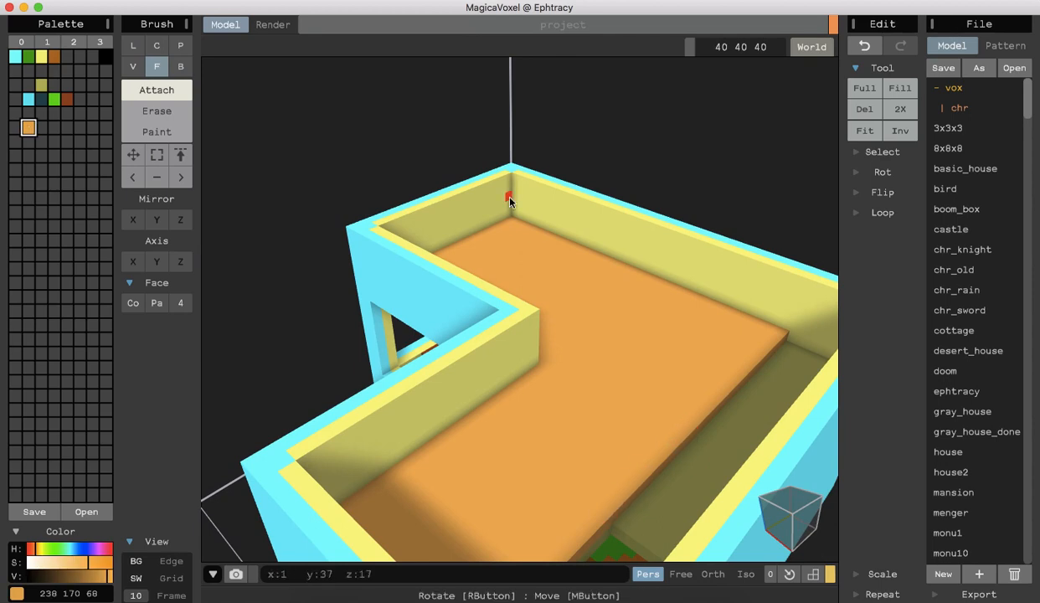
pyautogui.click(133, 45)
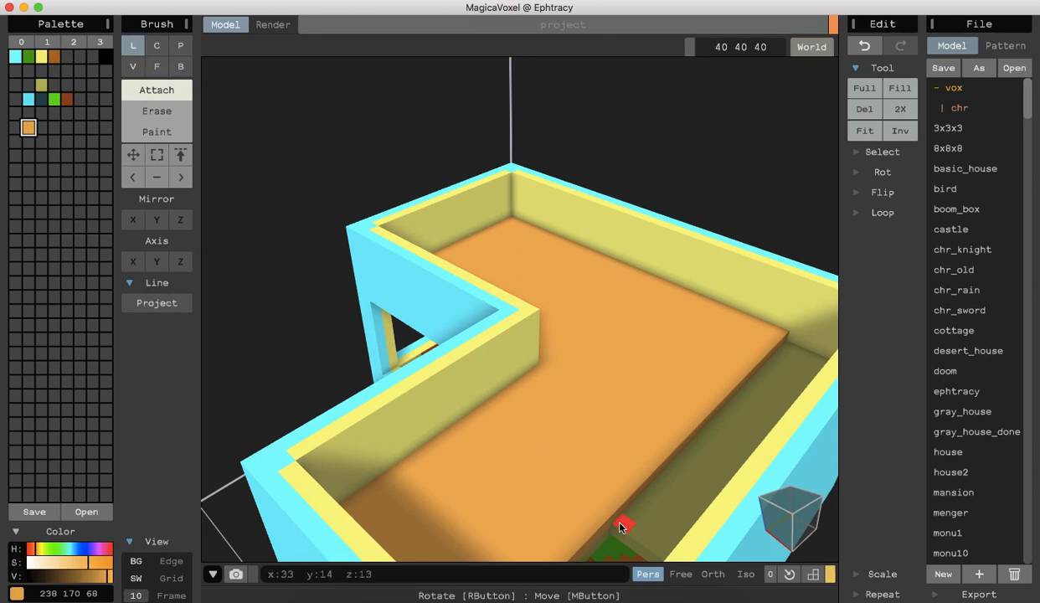
pyautogui.moveTo(614, 518)
pyautogui.mouseDown()
pyautogui.moveTo(727, 434)
pyautogui.moveTo(755, 371)
pyautogui.mouseUp()
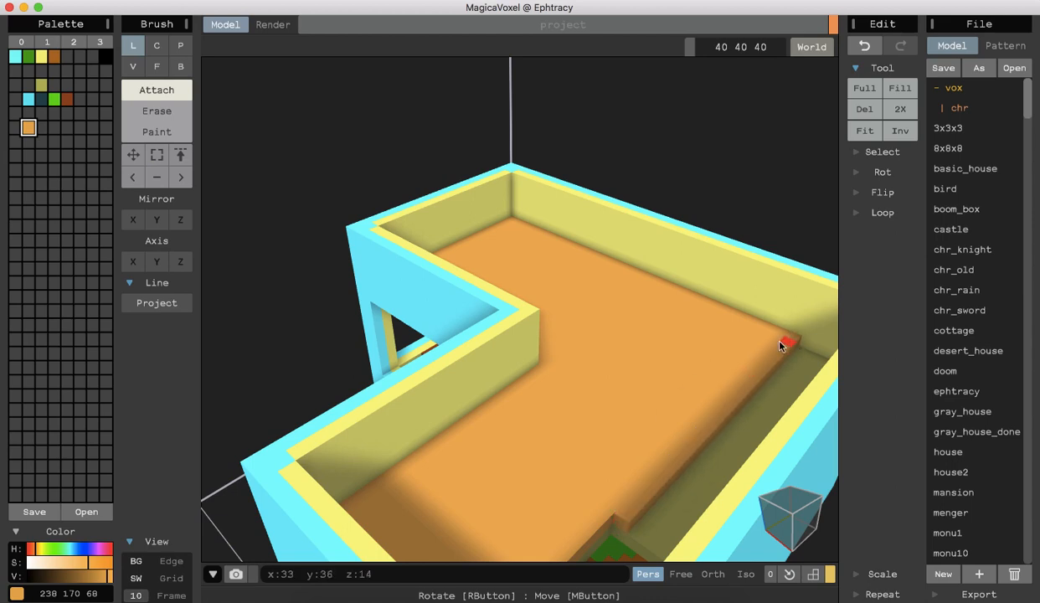
pyautogui.click(156, 66)
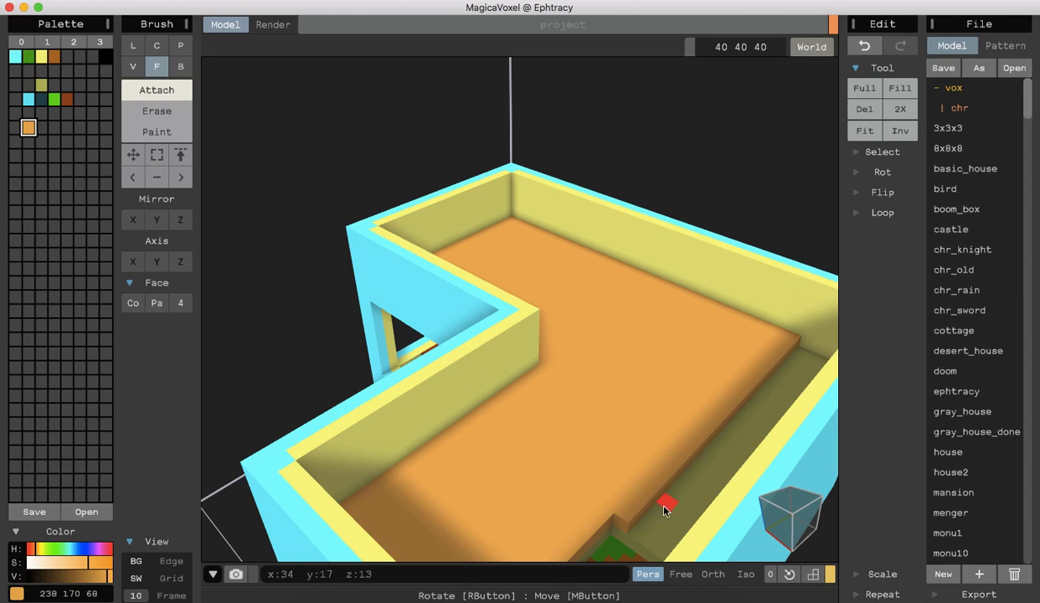
pyautogui.click(721, 488)
# Create a dark brown colour with RGB 66, 35, 4 in an empty palette slot.
pyautogui.moveTo(725, 503)
pyautogui.mouseDown(button='right')
pyautogui.moveTo(662, 486)
pyautogui.moveTo(692, 493)
pyautogui.moveTo(603, 496)
pyautogui.moveTo(545, 541)
pyautogui.moveTo(530, 513)
pyautogui.moveTo(494, 502)
pyautogui.moveTo(402, 391)
pyautogui.moveTo(291, 432)
pyautogui.moveTo(300, 433)
pyautogui.moveTo(259, 465)
pyautogui.moveTo(279, 457)
pyautogui.mouseUp(button='right')
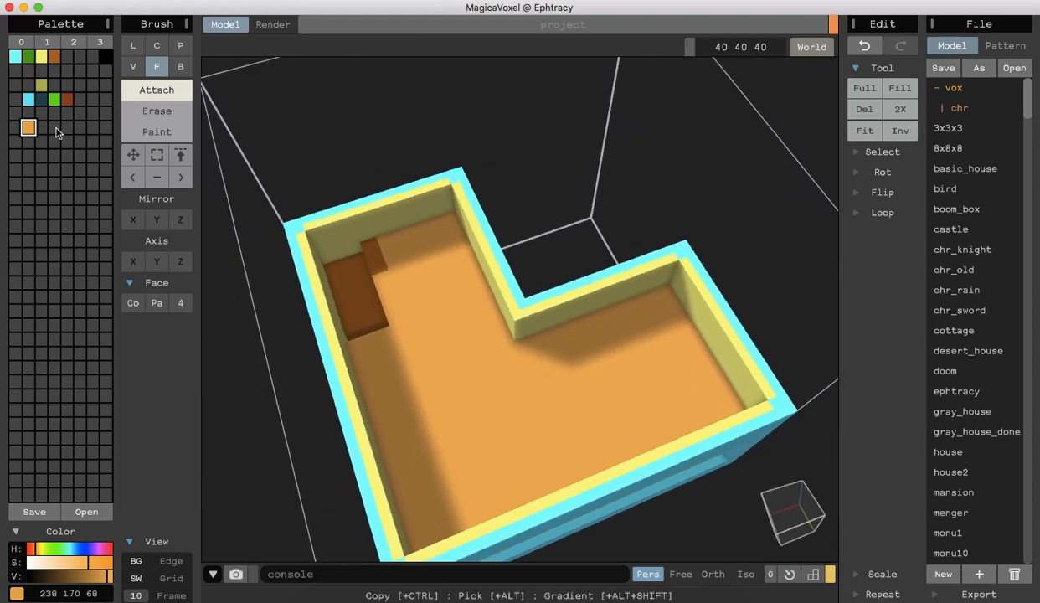
pyautogui.click(67, 128)
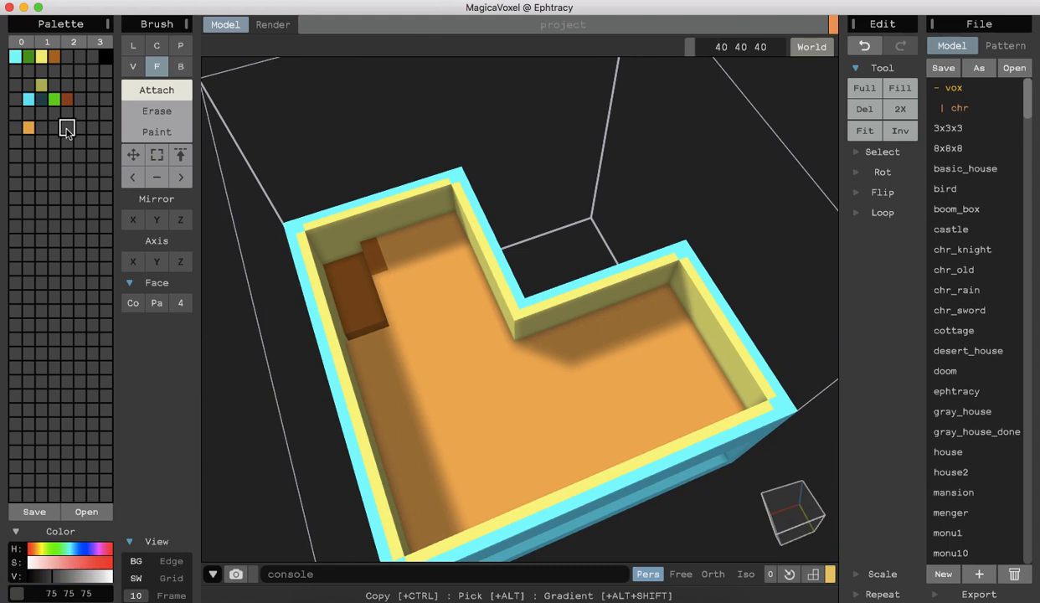
pyautogui.click(36, 550)
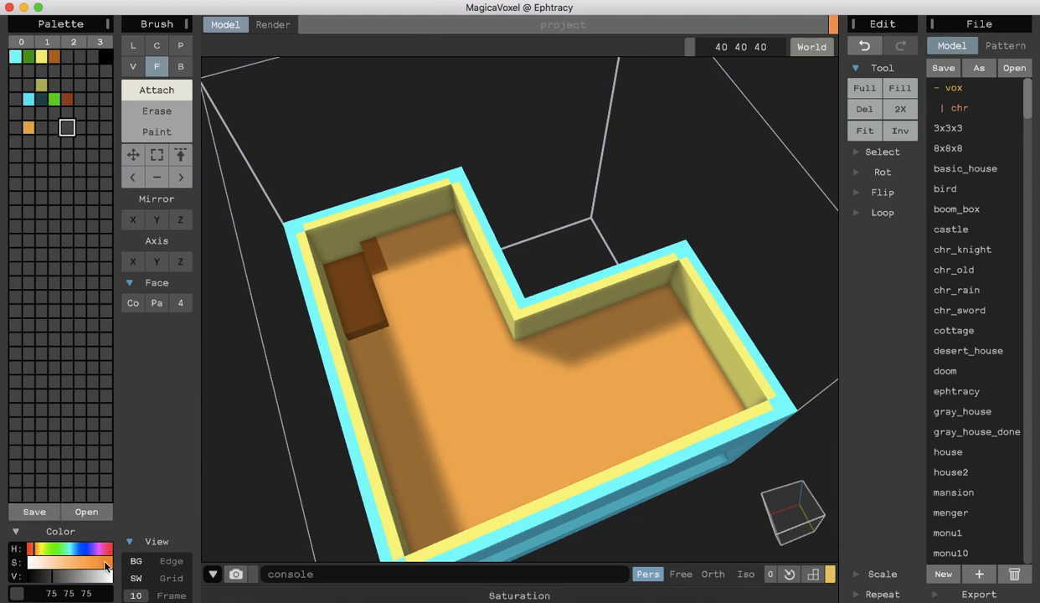
pyautogui.moveTo(102, 562); pyautogui.dragTo(108, 562)
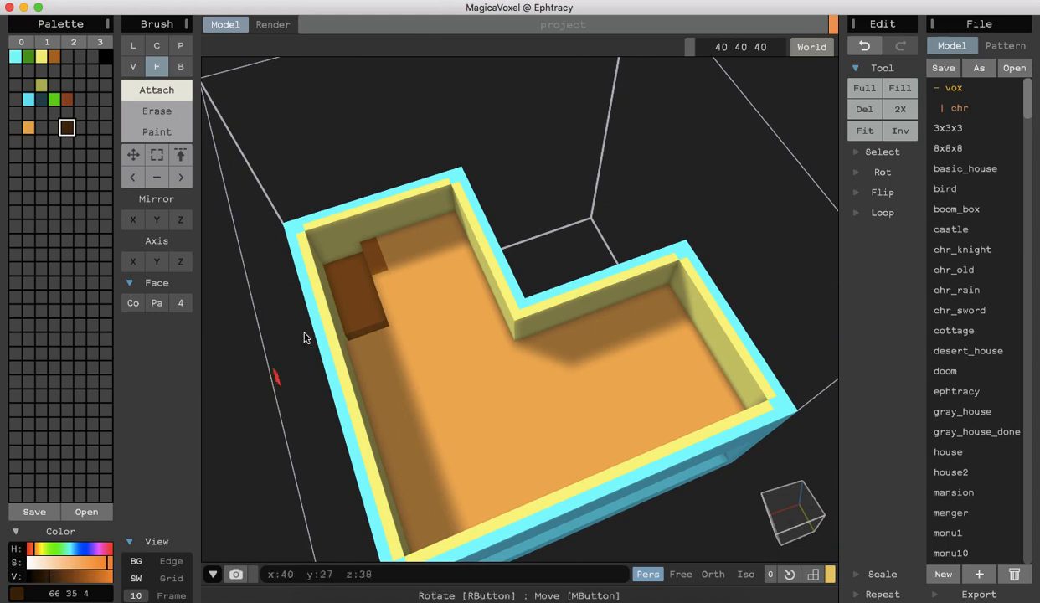
# Undo the dark brown floor fill and place single dark brown voxels at the three open corners of the stair opening.
pyautogui.click(379, 279)
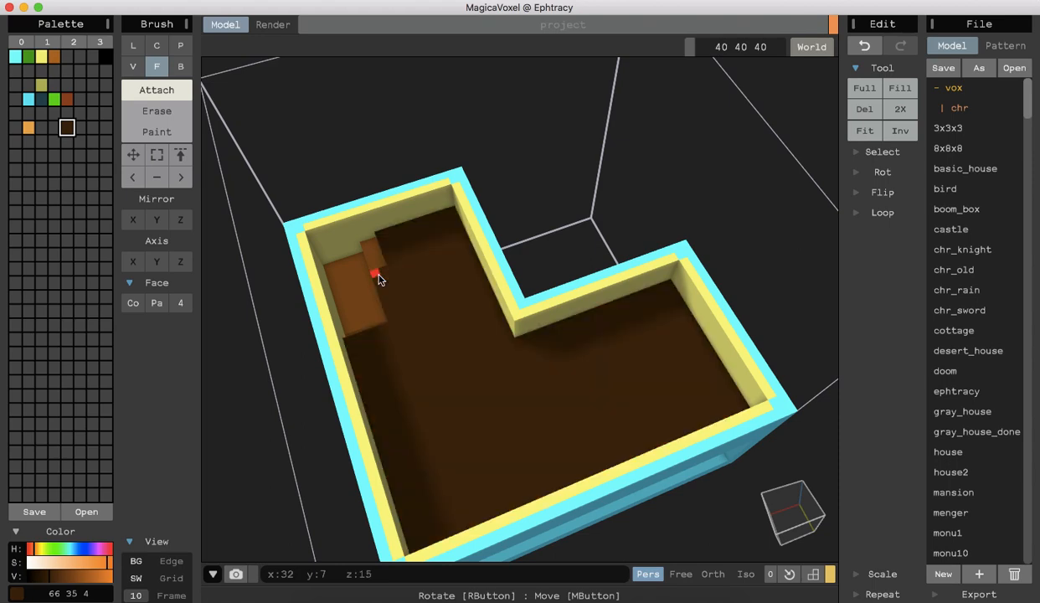
pyautogui.press('super+z')
pyautogui.click(180, 67)
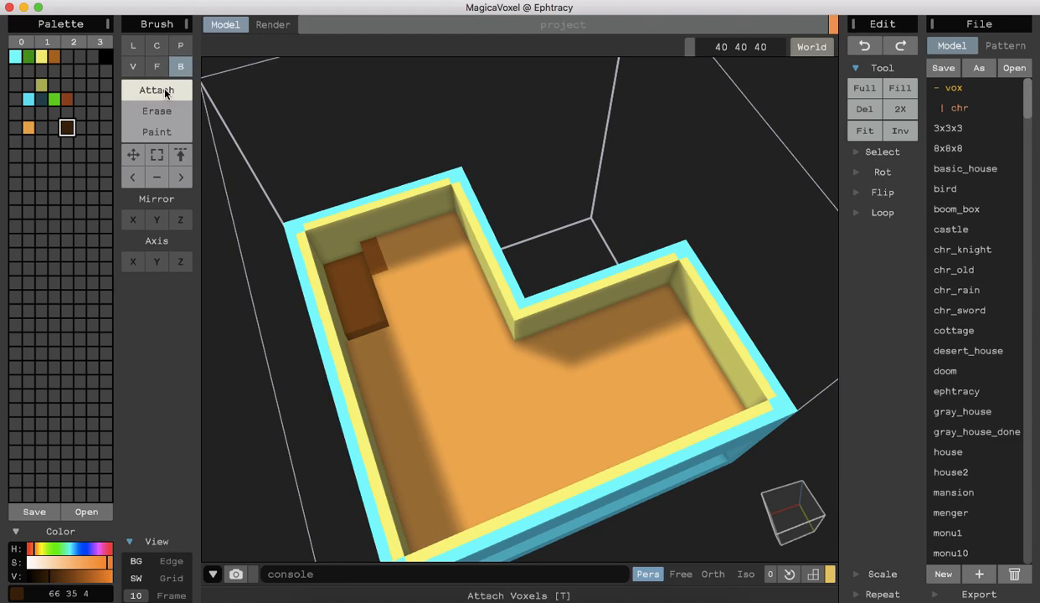
pyautogui.click(375, 278)
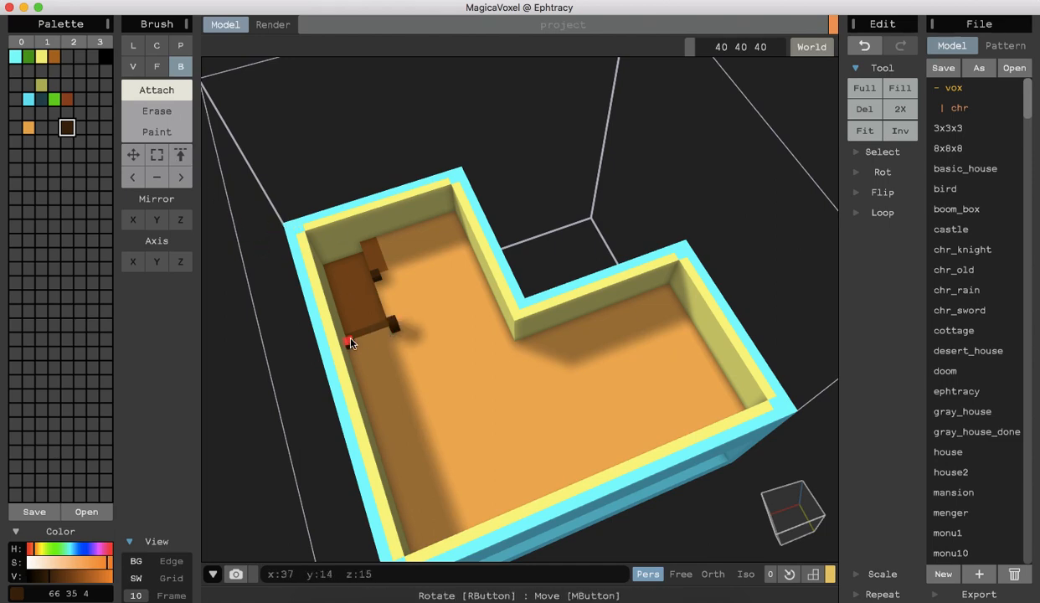
pyautogui.click(376, 276)
# Raise the dark brown voxels at the stair opening's corners into three posts of equal height.
pyautogui.moveTo(259, 427); pyautogui.dragTo(328, 312, button='right')
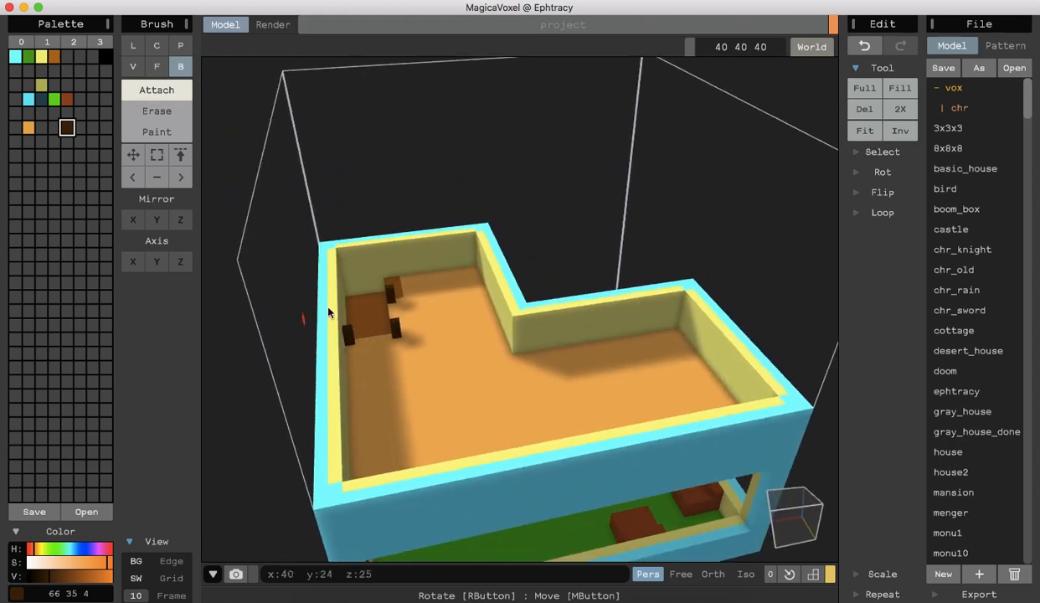
pyautogui.click(390, 292)
pyautogui.click(396, 325)
pyautogui.click(347, 324)
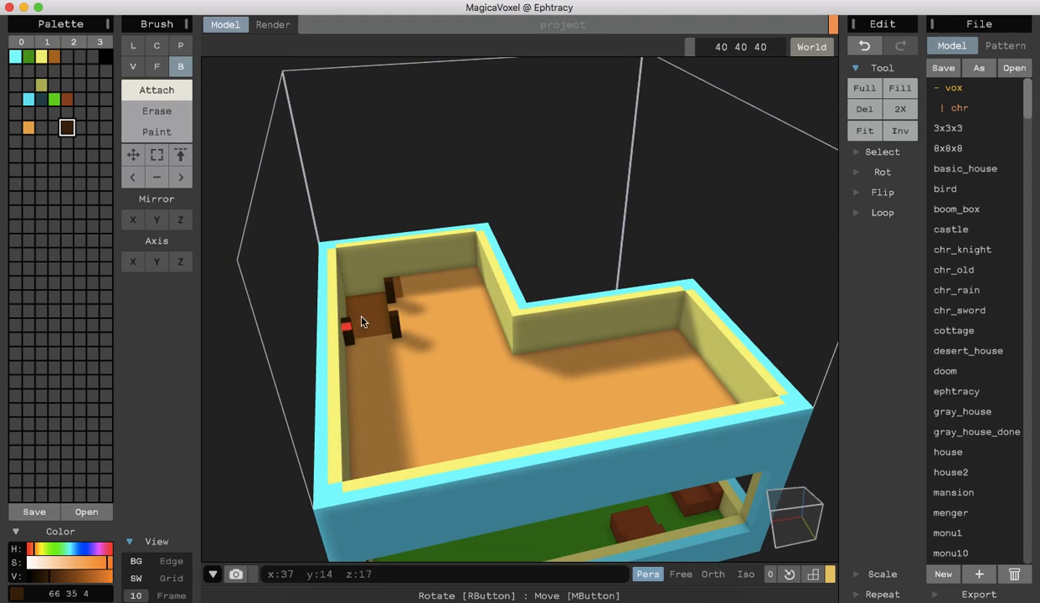
pyautogui.click(392, 286)
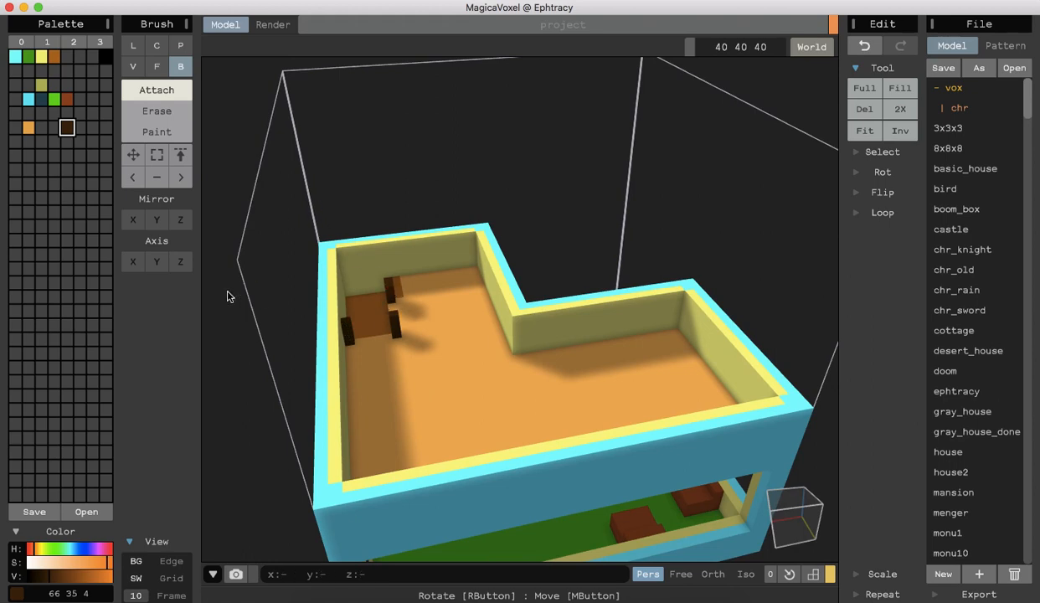
# Extend the post's top voxel into a dark brown handrail joining the two posts along the stair opening's inner side.
pyautogui.moveTo(238, 371)
pyautogui.mouseDown(button='right')
pyautogui.moveTo(238, 386)
pyautogui.moveTo(153, 383)
pyautogui.moveTo(168, 376)
pyautogui.mouseUp(button='right')
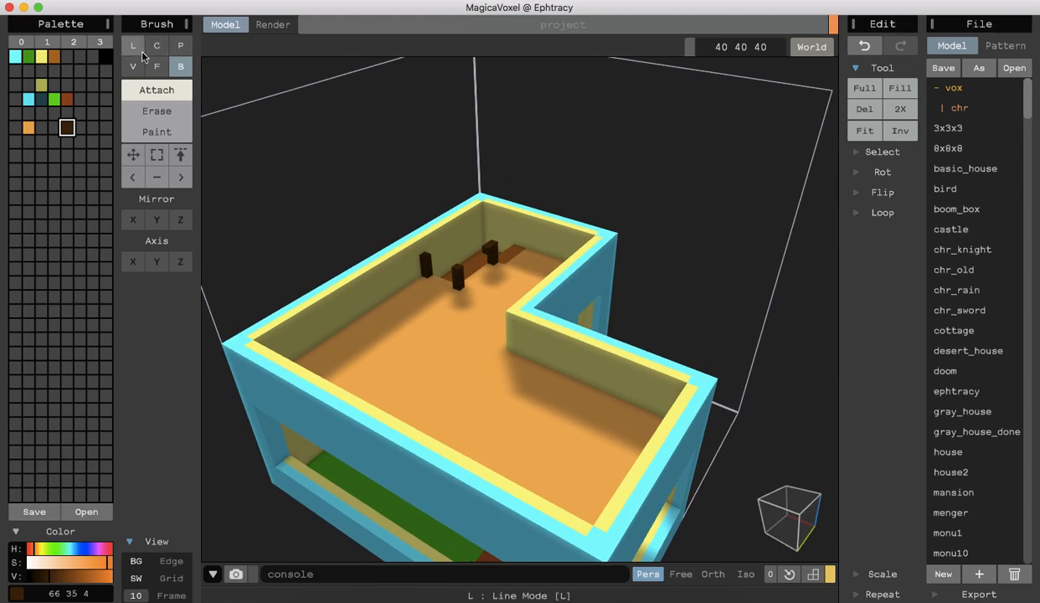
pyautogui.click(157, 67)
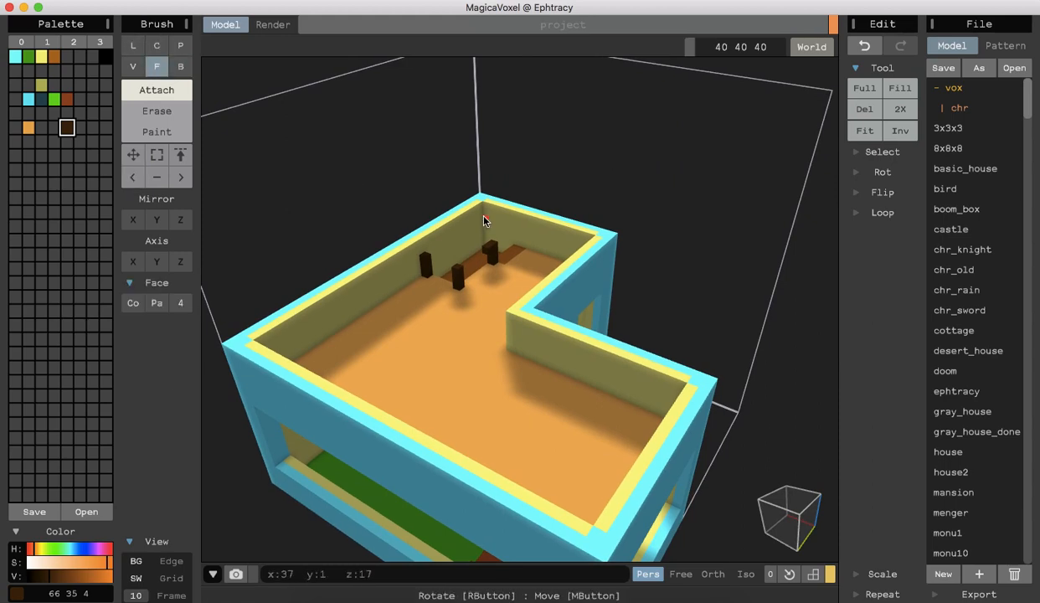
pyautogui.click(480, 260)
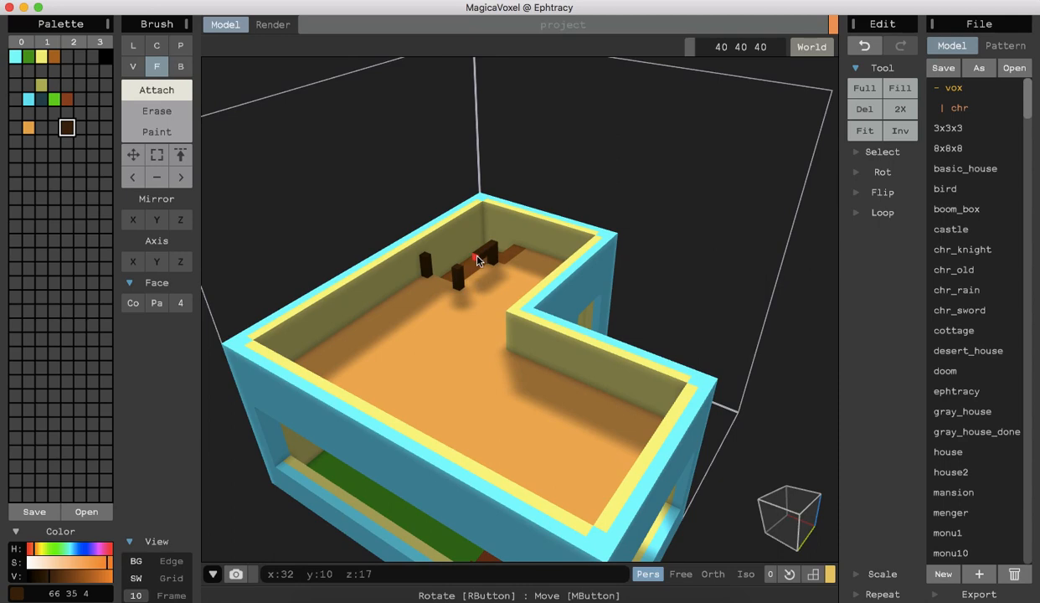
pyautogui.click(476, 262)
pyautogui.click(472, 264)
pyautogui.click(466, 263)
# Add a dark brown top rail between the post by the outer wall and the neighbouring corner post of the stair opening.
pyautogui.moveTo(331, 230); pyautogui.dragTo(293, 220, button='right')
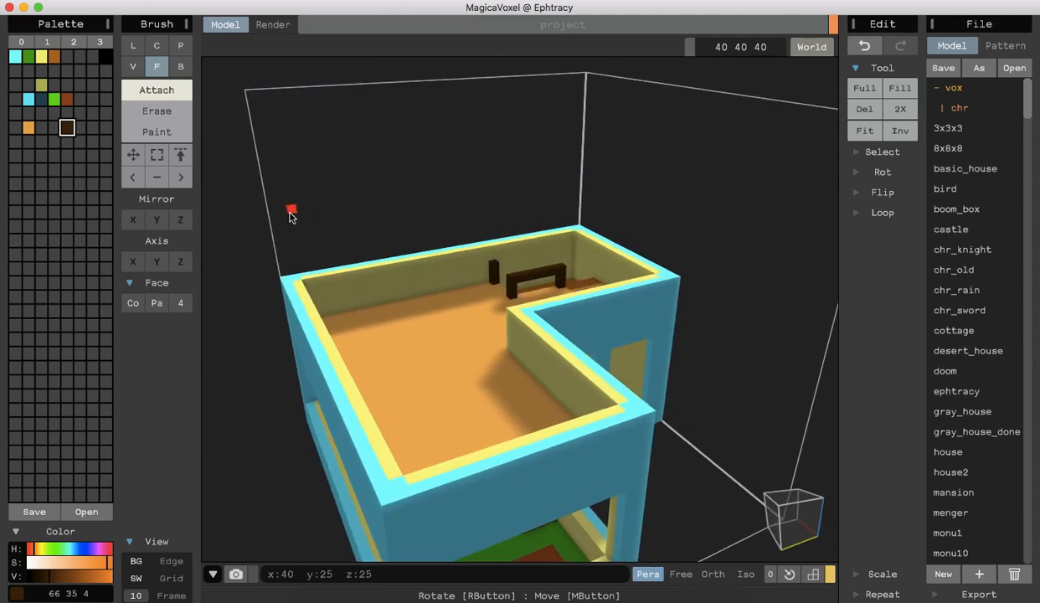
pyautogui.click(181, 66)
pyautogui.scroll(6, 470, 240)
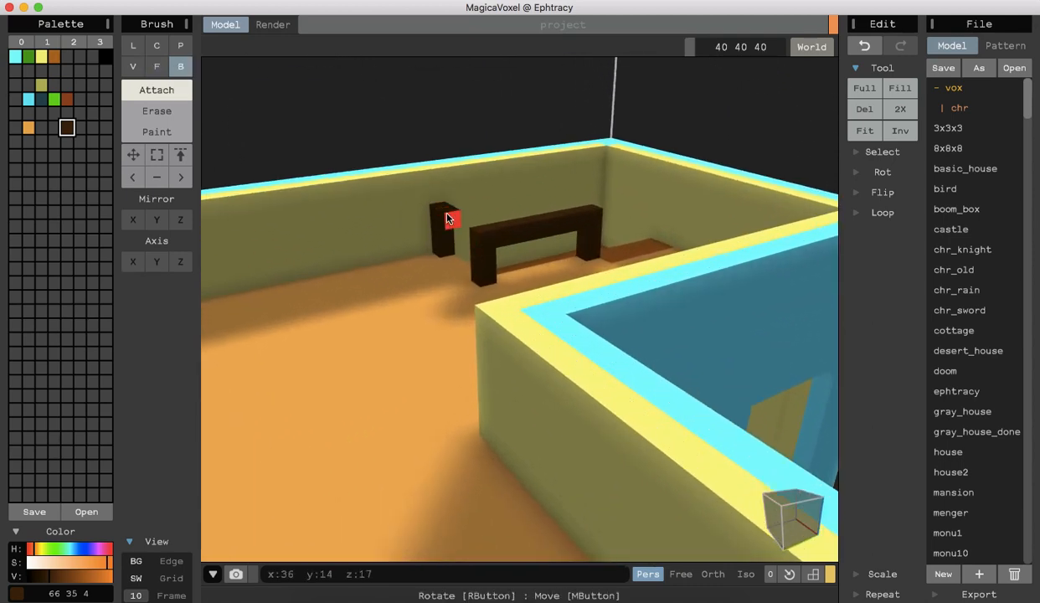
pyautogui.click(460, 225)
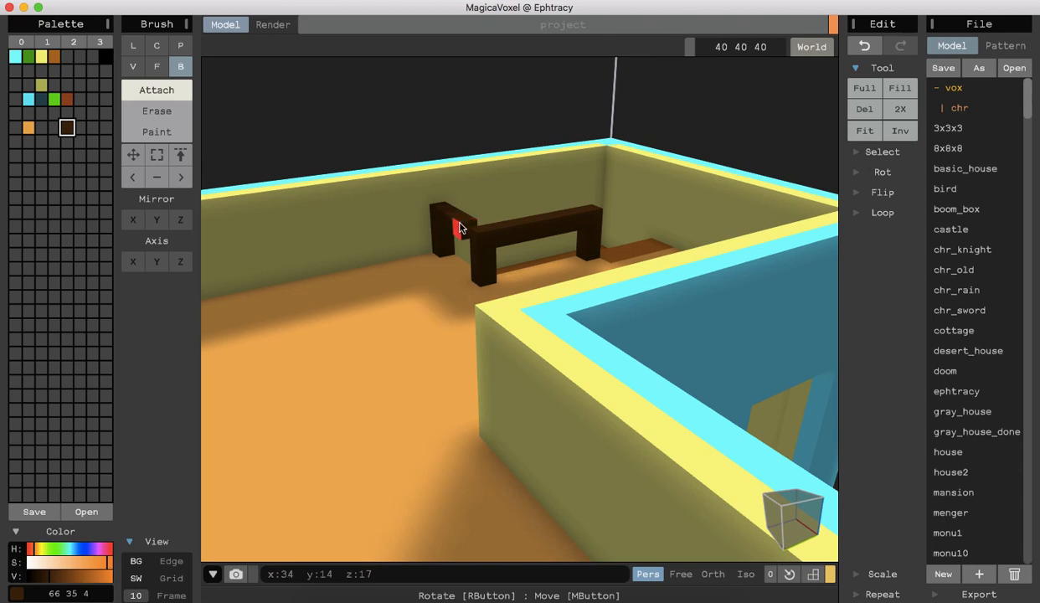
pyautogui.moveTo(351, 144); pyautogui.dragTo(435, 154, button='right')
pyautogui.scroll(-10, 435, 156)
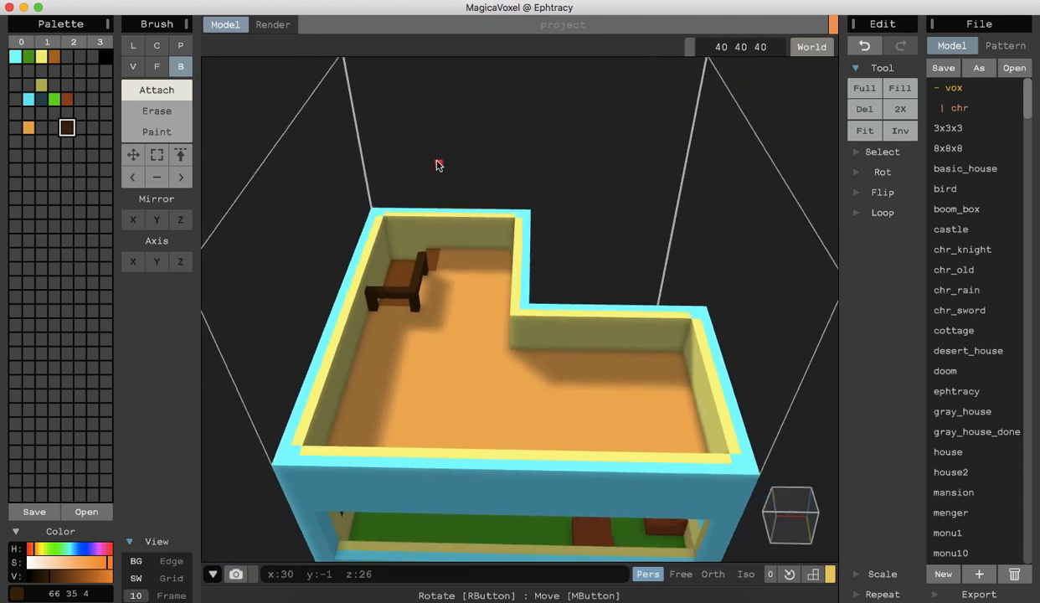
pyautogui.moveTo(267, 344); pyautogui.dragTo(338, 350, button='right')
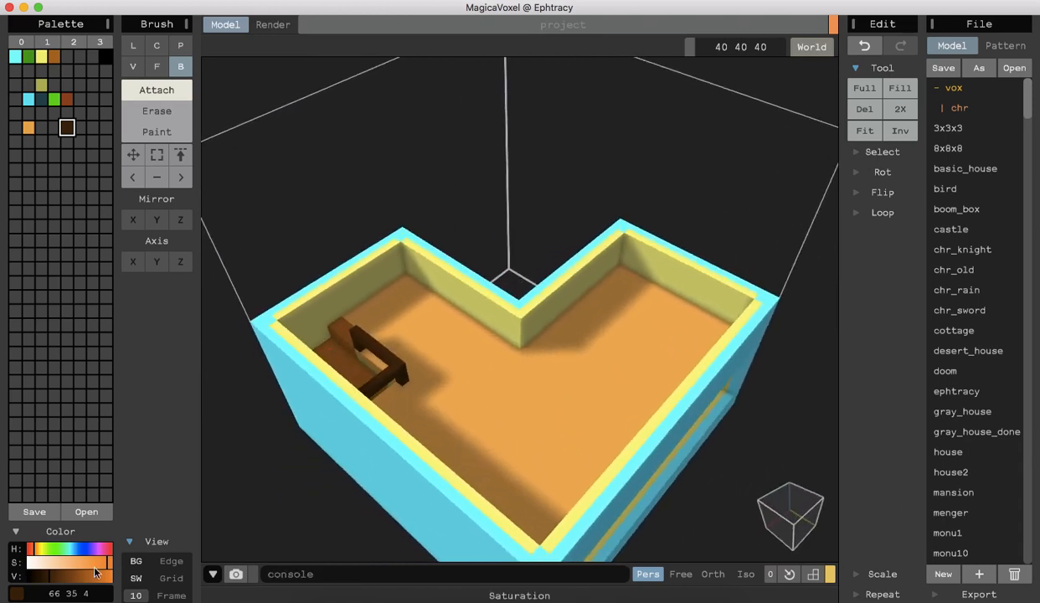
pyautogui.click(59, 550)
pyautogui.click(70, 576)
pyautogui.moveTo(73, 578); pyautogui.dragTo(68, 577)
pyautogui.press('super+z')
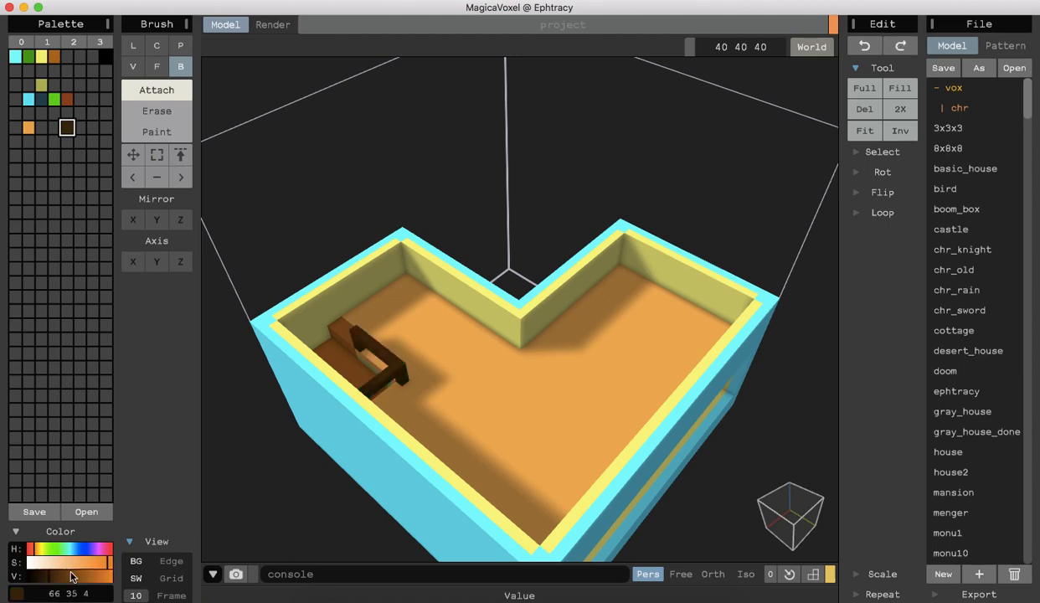
# Create a dark green colour with RGB 12, 75, 7 in the empty palette slot below the dark brown.
pyautogui.click(80, 128)
pyautogui.click(68, 142)
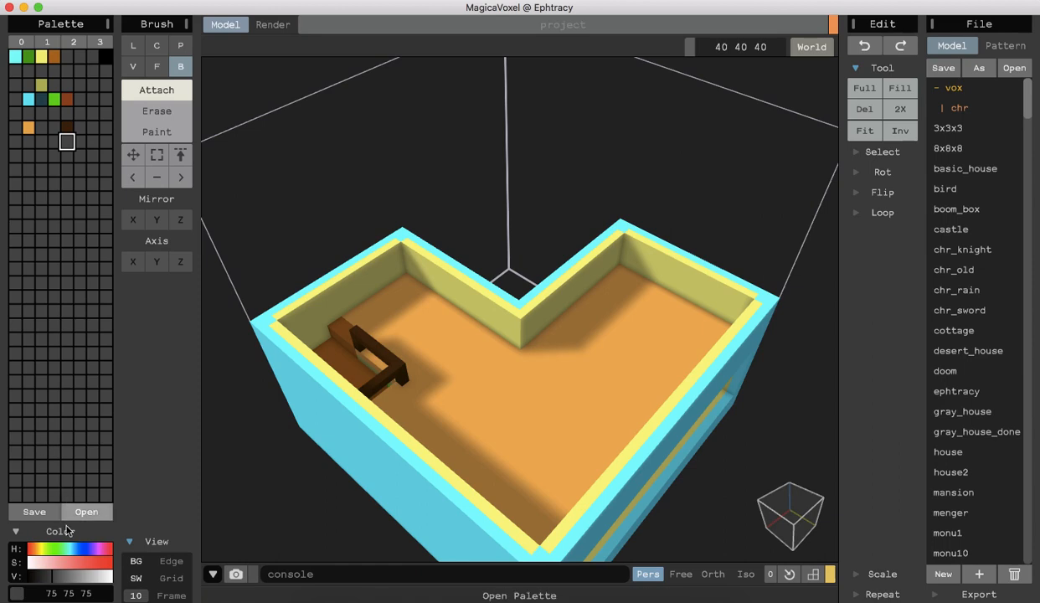
pyautogui.click(54, 549)
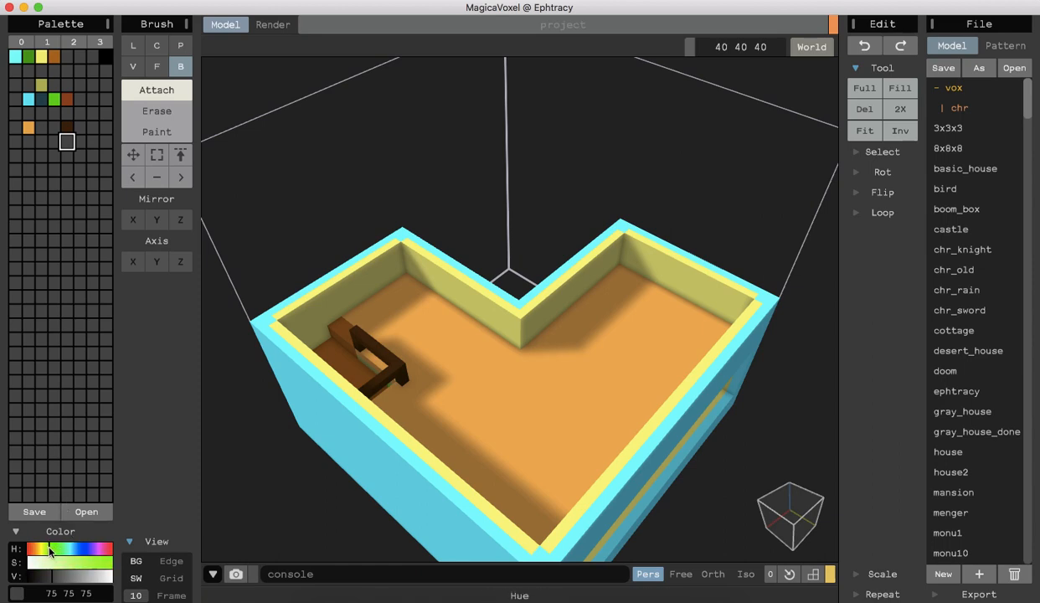
pyautogui.click(104, 563)
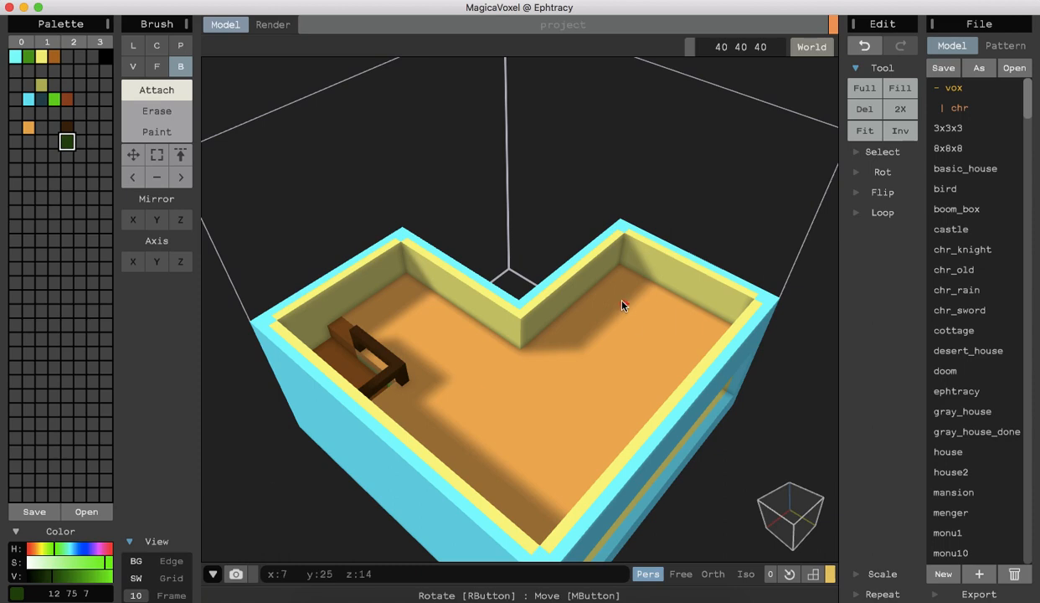
# Draw a flat dark green block on the upper floor against the inner wall and erase one voxel layer from its long open side.
pyautogui.moveTo(240, 484); pyautogui.dragTo(261, 471, button='right')
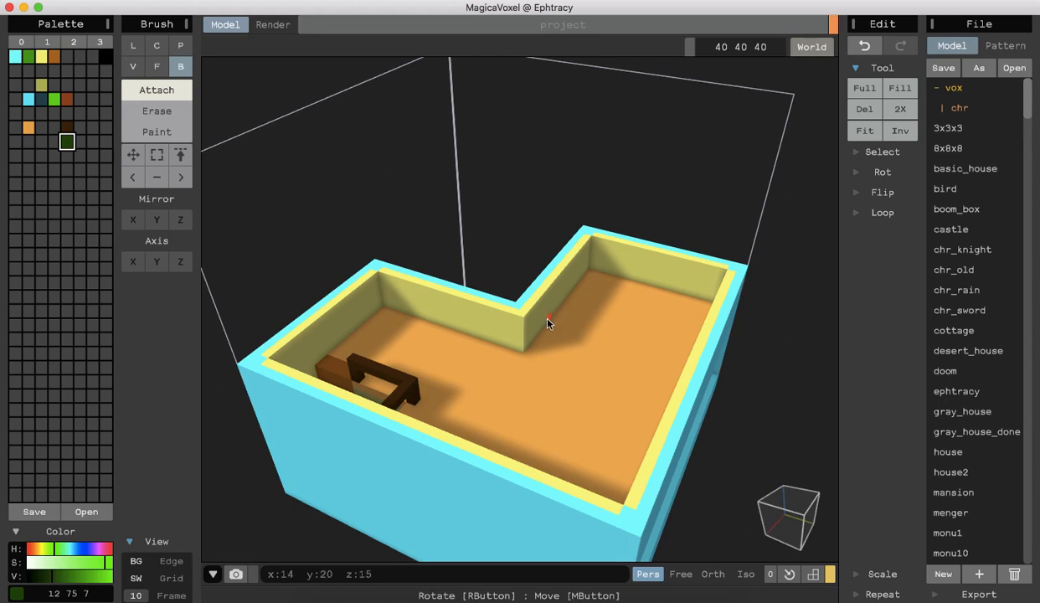
pyautogui.moveTo(549, 325)
pyautogui.mouseDown()
pyautogui.moveTo(595, 323)
pyautogui.moveTo(613, 298)
pyautogui.moveTo(606, 278)
pyautogui.moveTo(591, 325)
pyautogui.mouseUp()
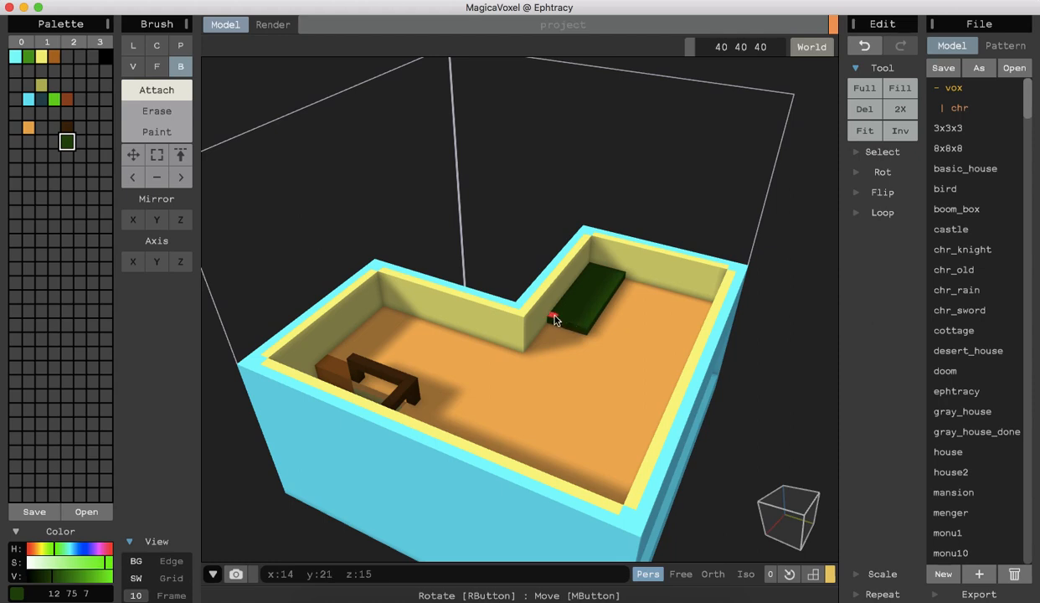
pyautogui.click(156, 66)
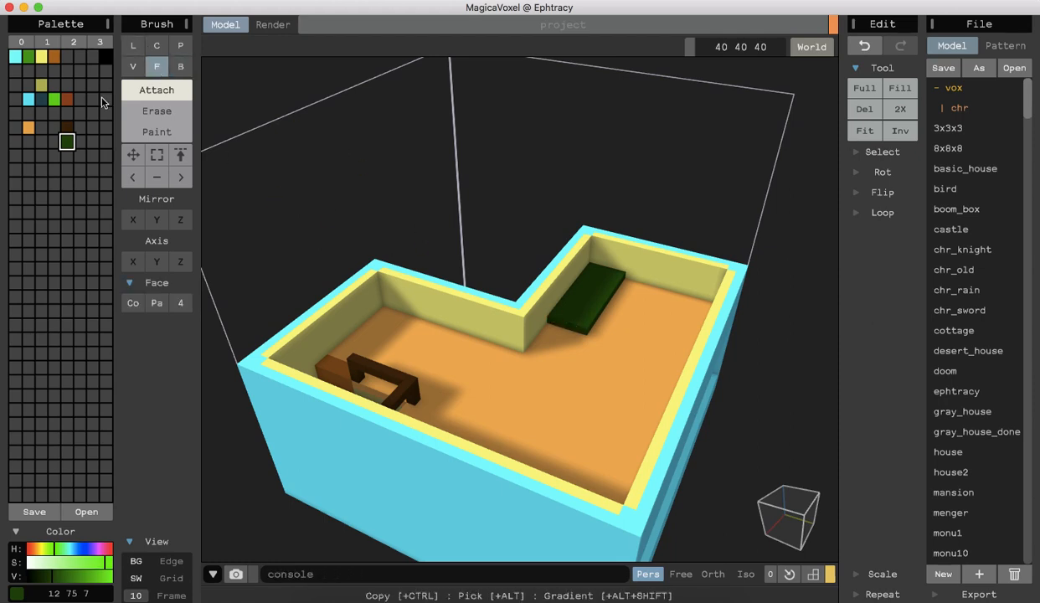
pyautogui.click(156, 111)
pyautogui.click(605, 311)
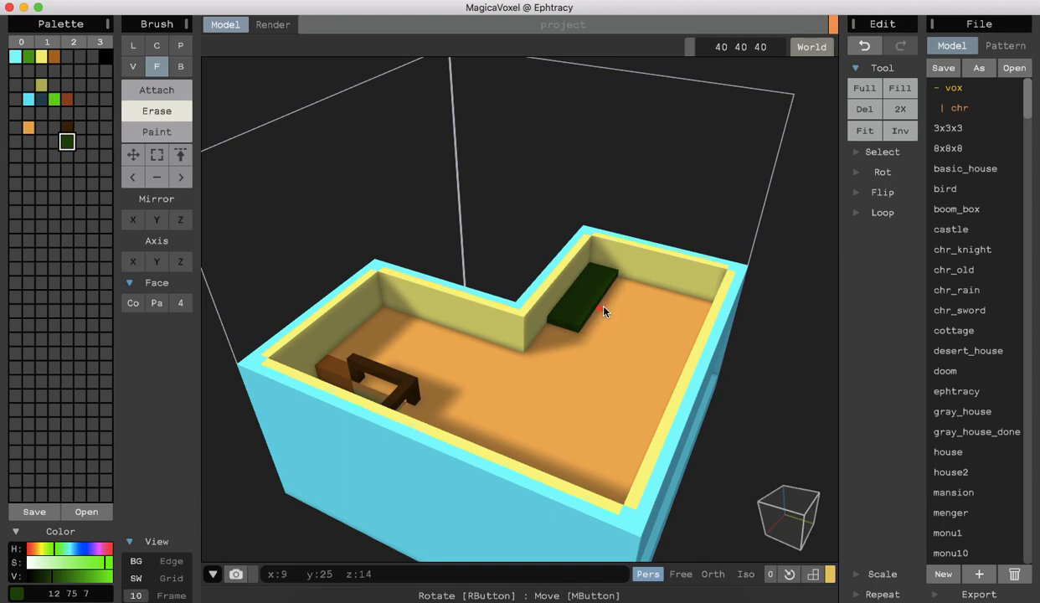
# Extend the dark green block along the adjoining back wall to the outer wall and widen the new section by one voxel layer.
pyautogui.moveTo(739, 417)
pyautogui.mouseDown(button='right')
pyautogui.moveTo(758, 450)
pyautogui.moveTo(734, 483)
pyautogui.mouseUp(button='right')
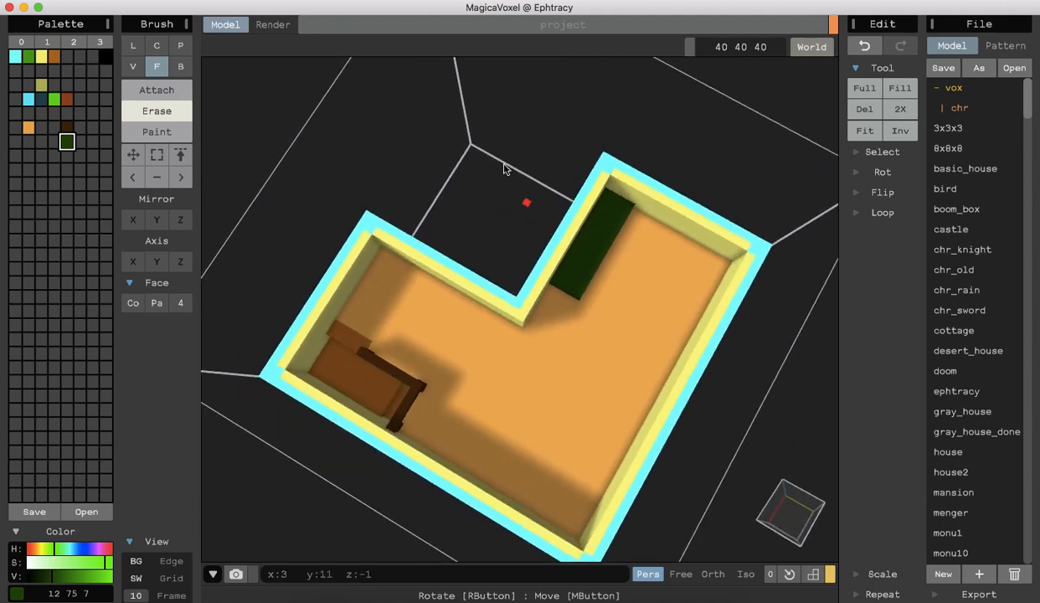
pyautogui.click(181, 66)
pyautogui.click(167, 89)
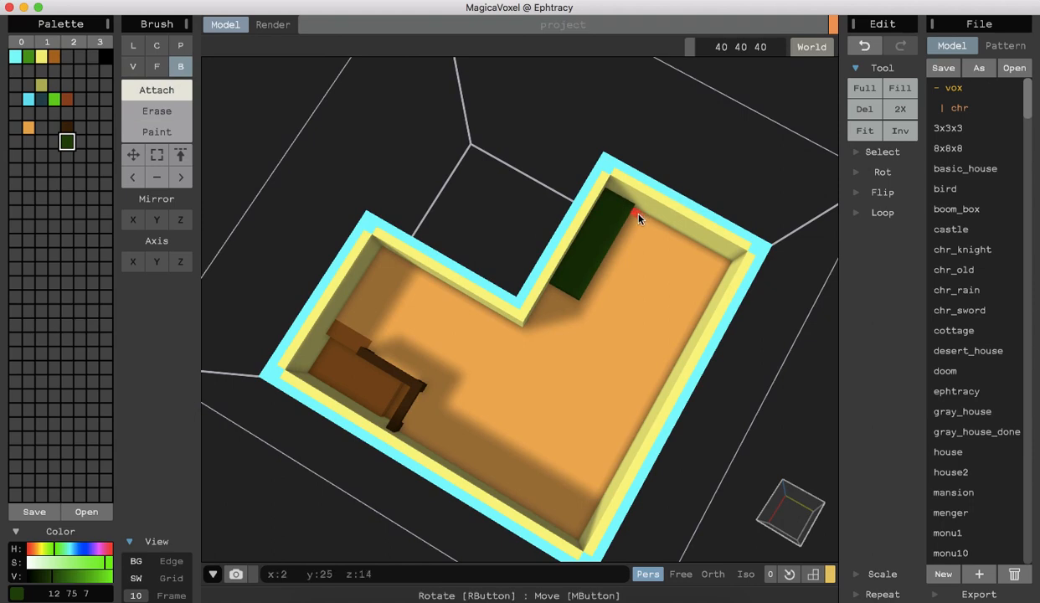
pyautogui.moveTo(640, 219); pyautogui.dragTo(697, 270)
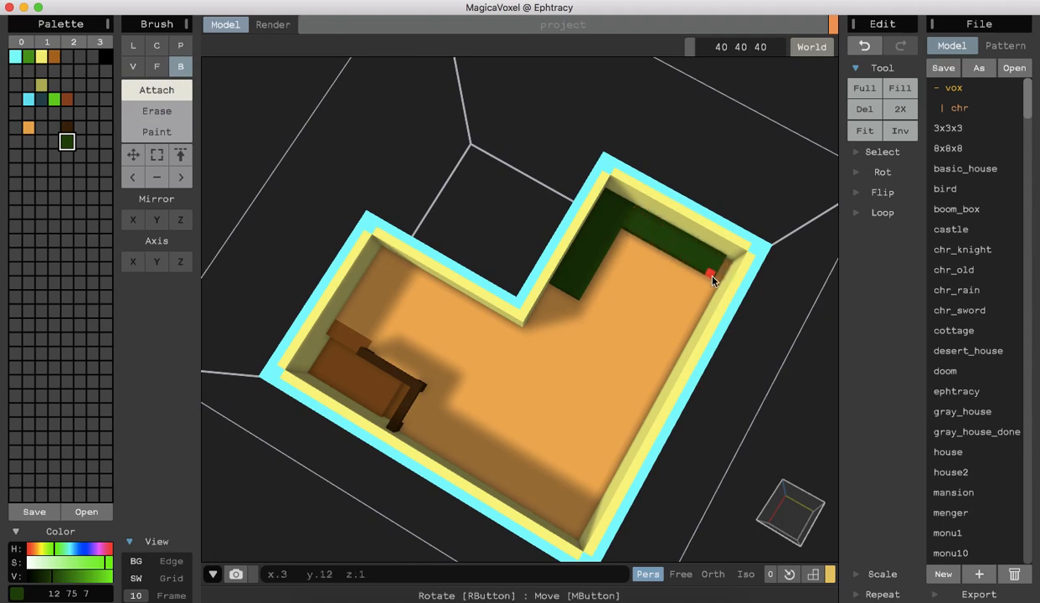
pyautogui.moveTo(750, 356); pyautogui.dragTo(766, 323, button='right')
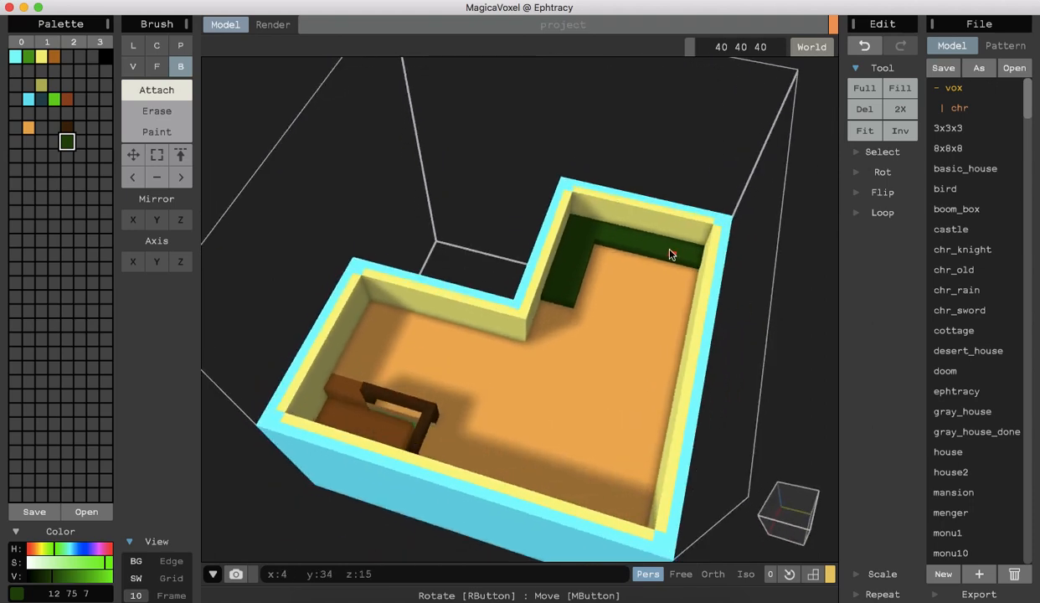
pyautogui.click(157, 66)
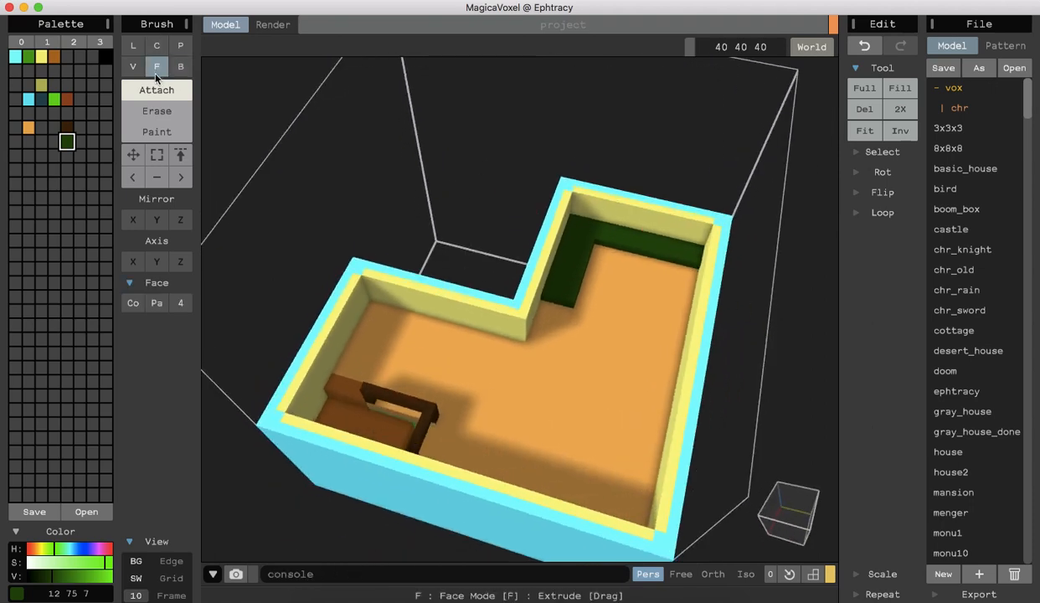
pyautogui.click(604, 247)
# Add a third dark green section along the outer wall, turning the L-shaped block into a U-shaped sofa.
pyautogui.moveTo(746, 378); pyautogui.dragTo(813, 364, button='right')
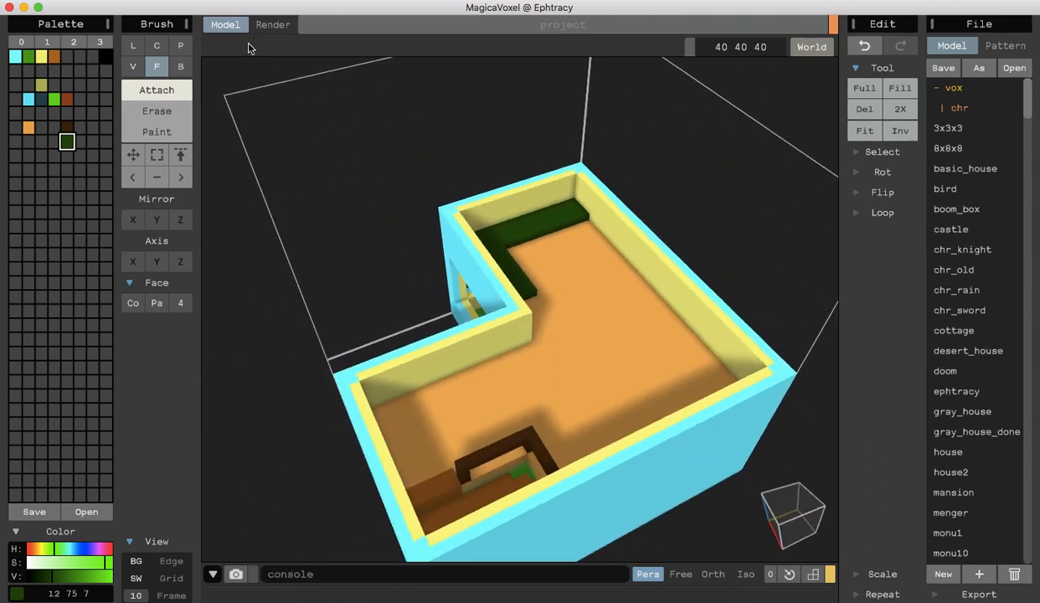
pyautogui.click(180, 66)
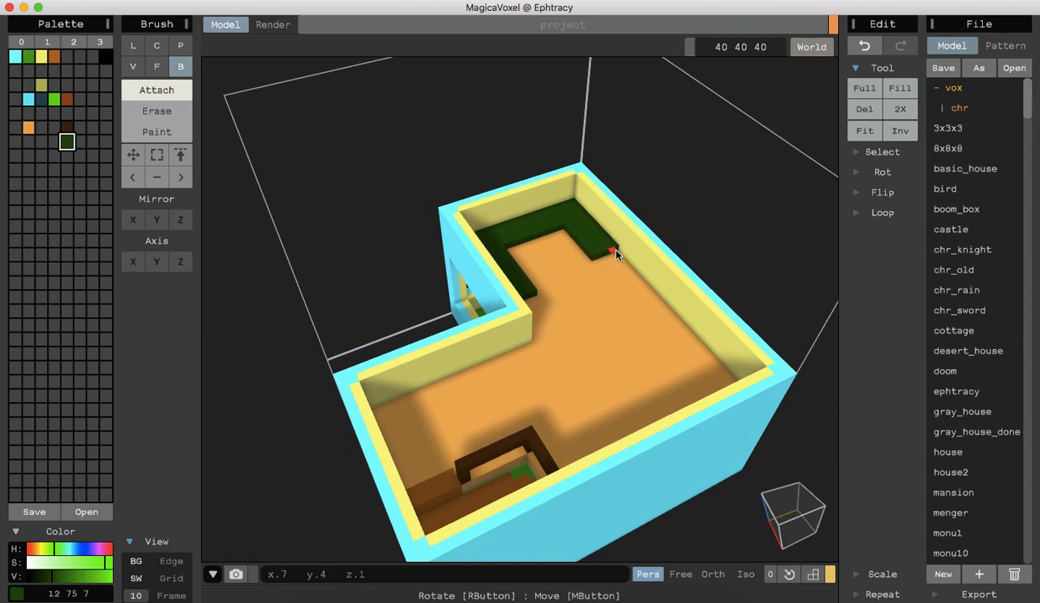
pyautogui.moveTo(752, 218); pyautogui.dragTo(685, 243, button='right')
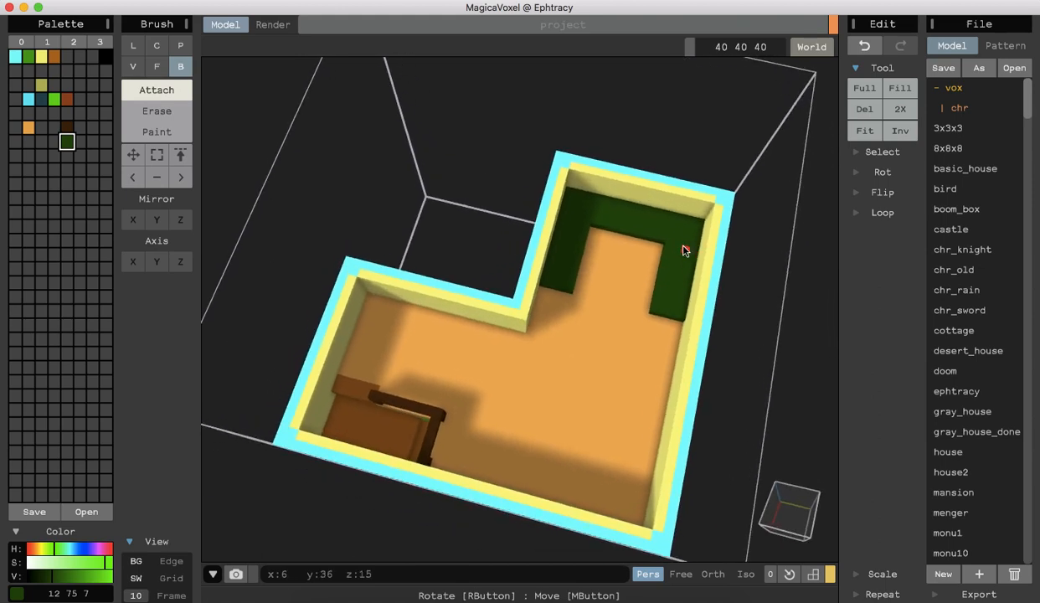
pyautogui.click(157, 66)
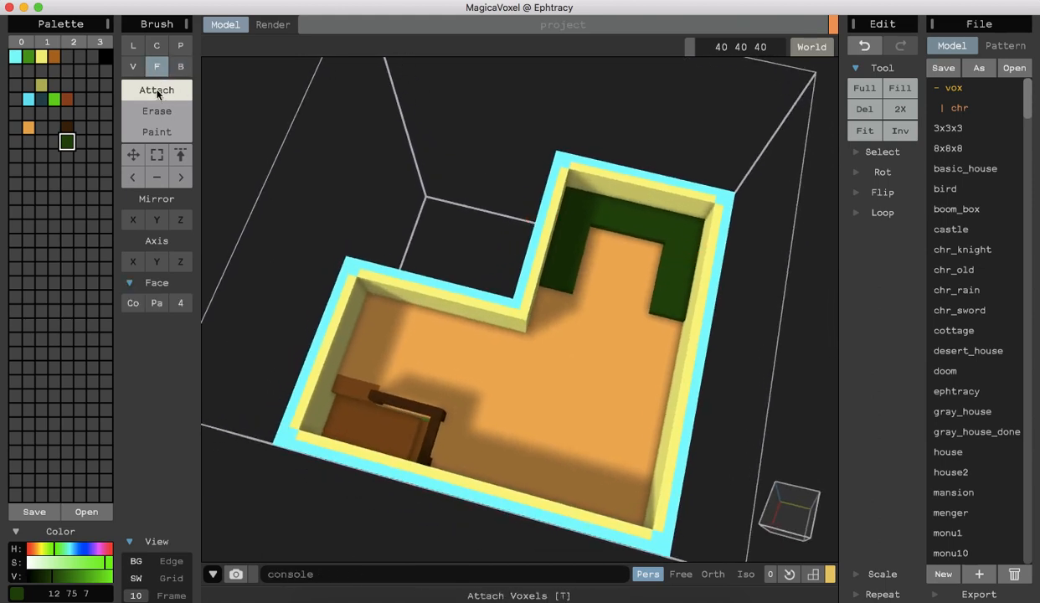
pyautogui.click(156, 110)
pyautogui.moveTo(439, 214); pyautogui.dragTo(486, 159, button='right')
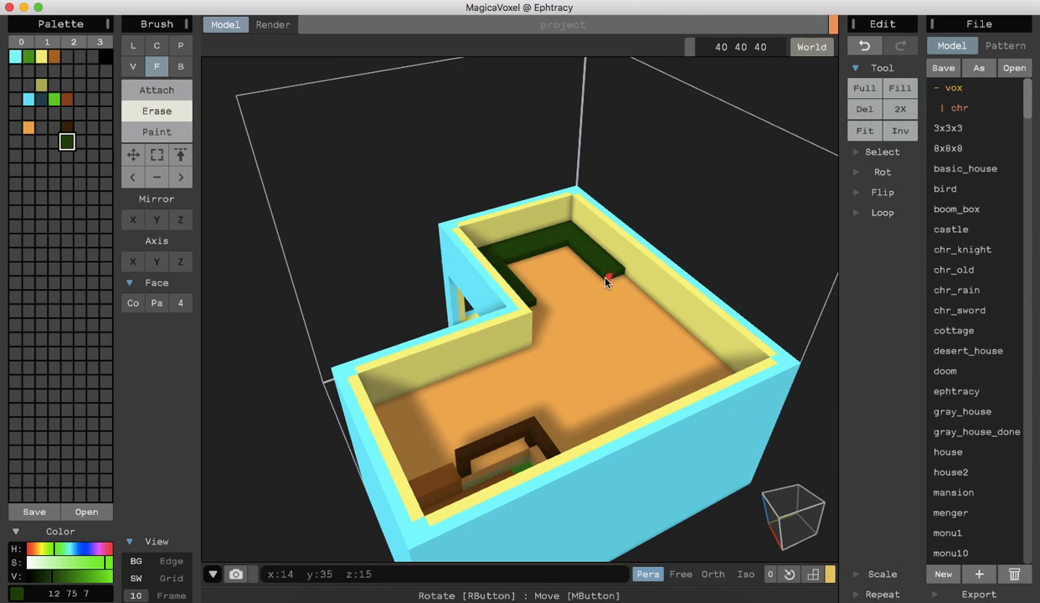
pyautogui.moveTo(605, 277); pyautogui.dragTo(620, 295, button='right')
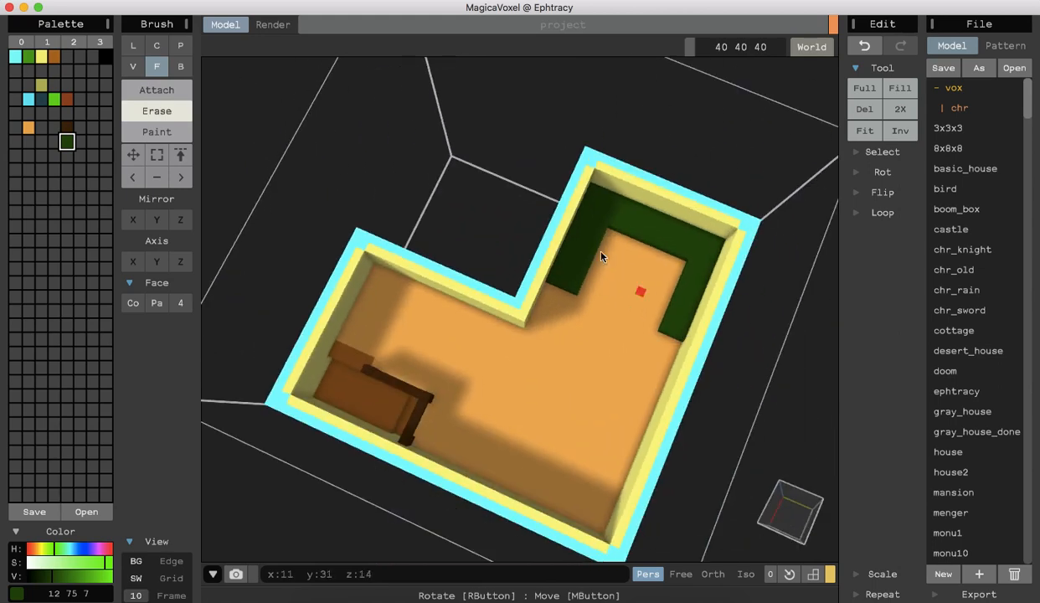
pyautogui.click(158, 91)
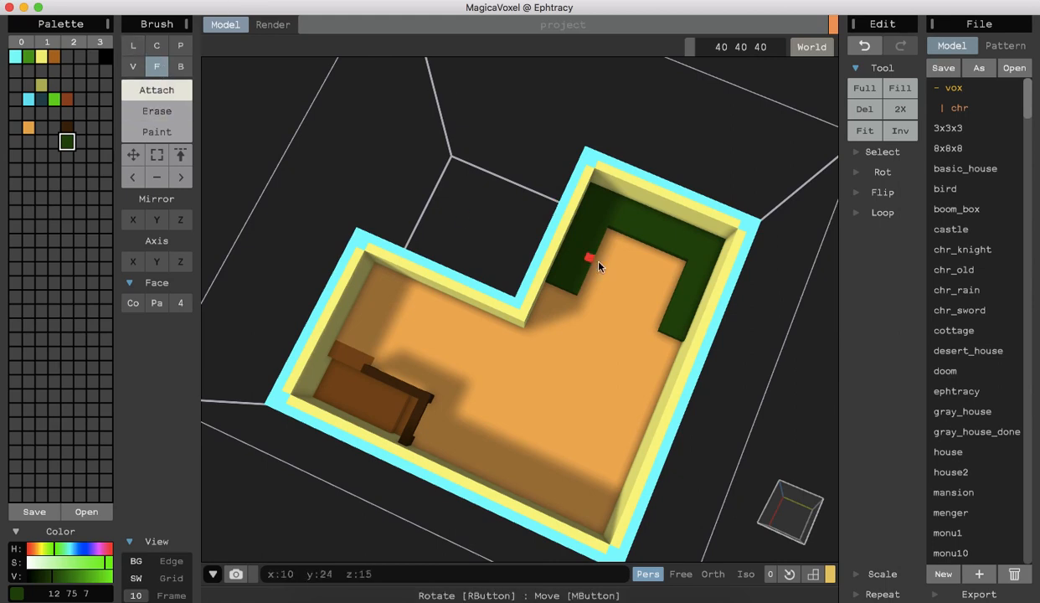
pyautogui.moveTo(499, 144); pyautogui.dragTo(601, 111, button='right')
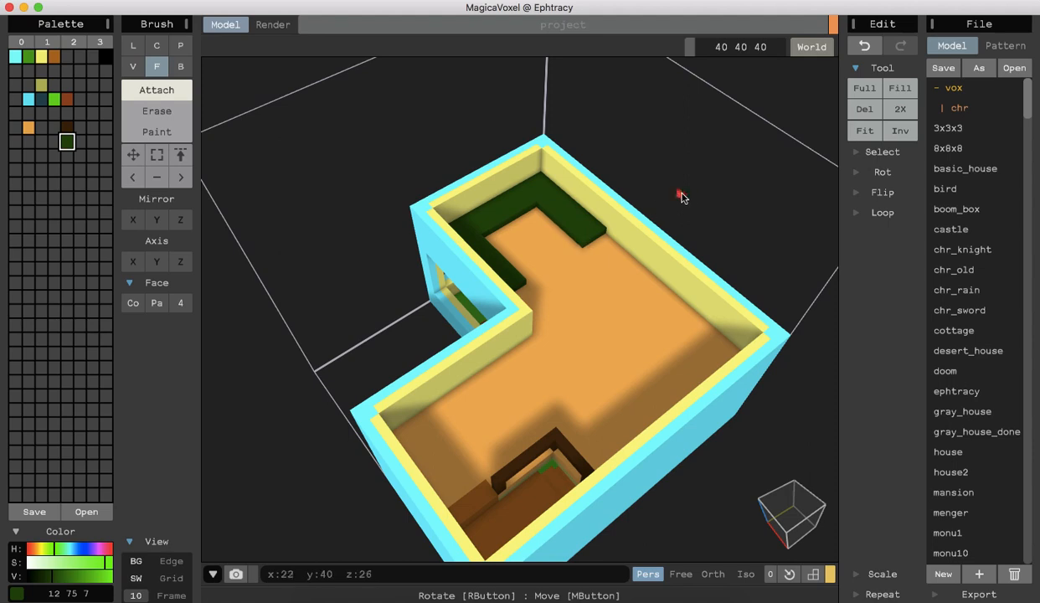
# Raise the U-shaped sofa by one voxel and add a one-voxel-high dark green backrest along its three wall sides.
pyautogui.moveTo(688, 193)
pyautogui.mouseDown(button='right')
pyautogui.moveTo(624, 262)
pyautogui.moveTo(660, 174)
pyautogui.mouseUp(button='right')
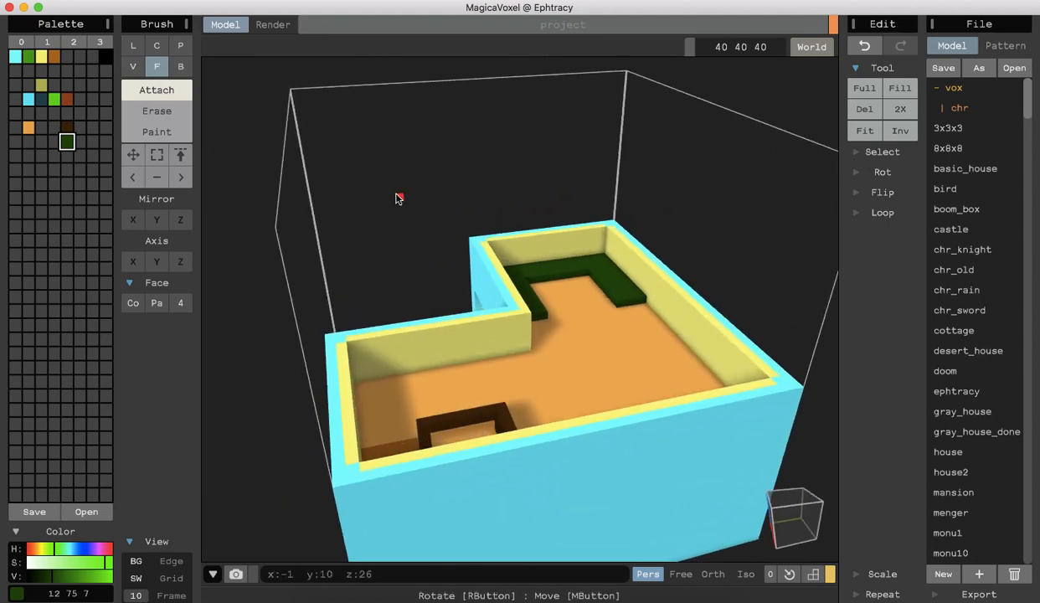
pyautogui.click(618, 288)
pyautogui.click(135, 46)
pyautogui.moveTo(694, 240); pyautogui.dragTo(575, 298, button='right')
pyautogui.moveTo(569, 306)
pyautogui.mouseDown()
pyautogui.moveTo(634, 253)
pyautogui.moveTo(709, 319)
pyautogui.moveTo(751, 329)
pyautogui.mouseUp()
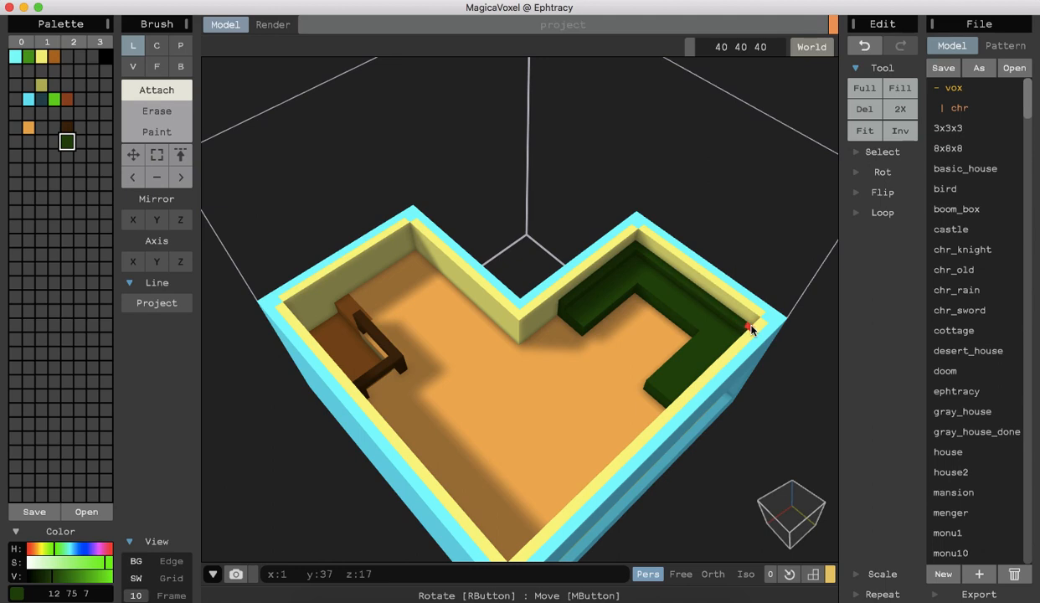
pyautogui.moveTo(772, 404); pyautogui.dragTo(870, 388, button='right')
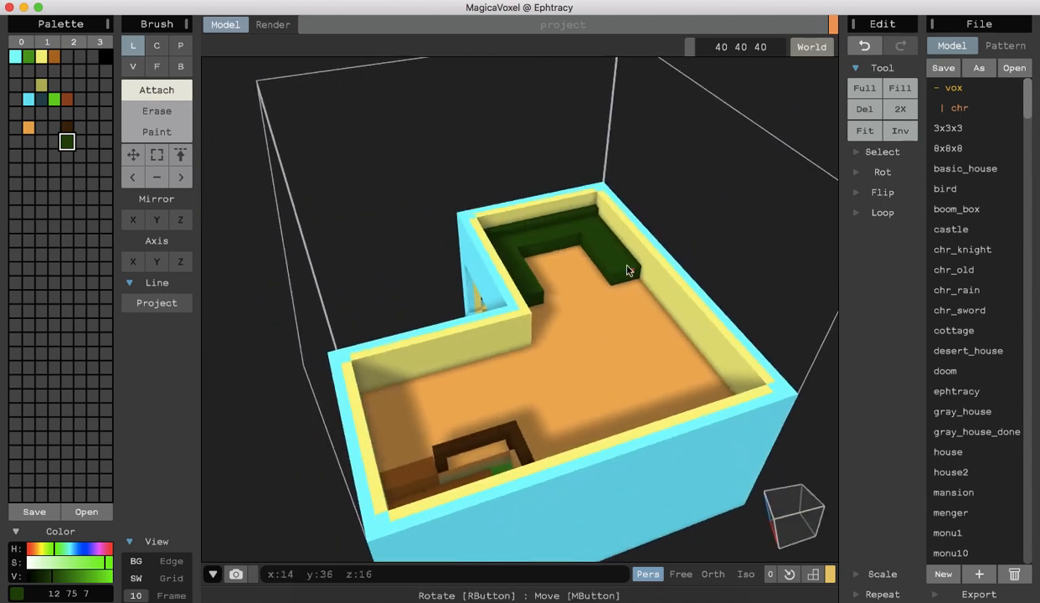
pyautogui.moveTo(614, 228); pyautogui.dragTo(637, 266)
pyautogui.moveTo(720, 220); pyautogui.dragTo(681, 276, button='right')
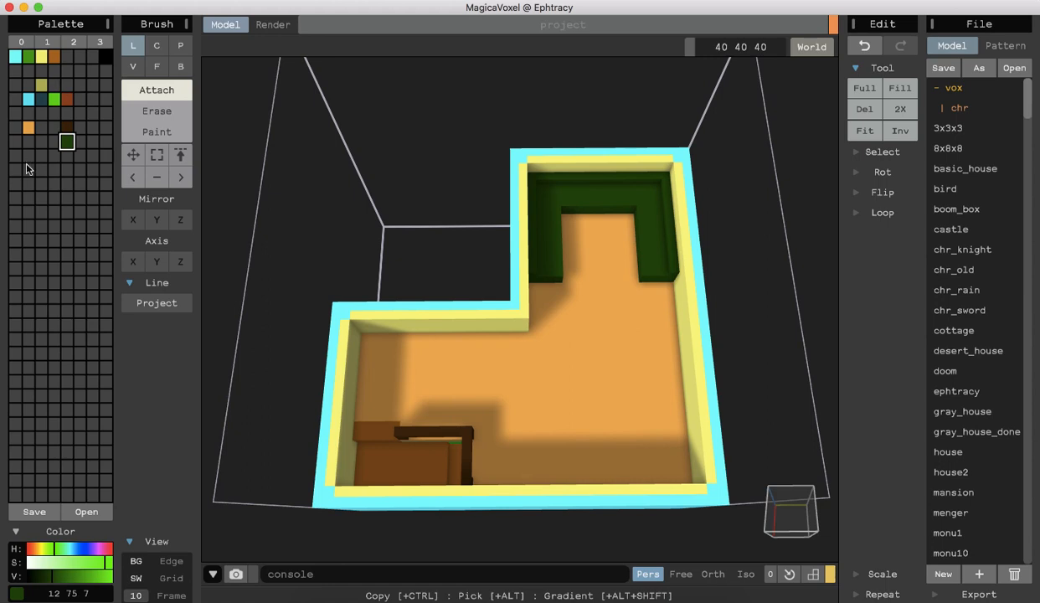
# Copy the orange floor colour to an empty palette slot and change the copy to coral red, RGB 238, 93, 68.
pyautogui.click(27, 128)
pyautogui.keyDown('ctrl'); pyautogui.moveTo(28, 130); pyautogui.dragTo(29, 183); pyautogui.keyUp('ctrl')
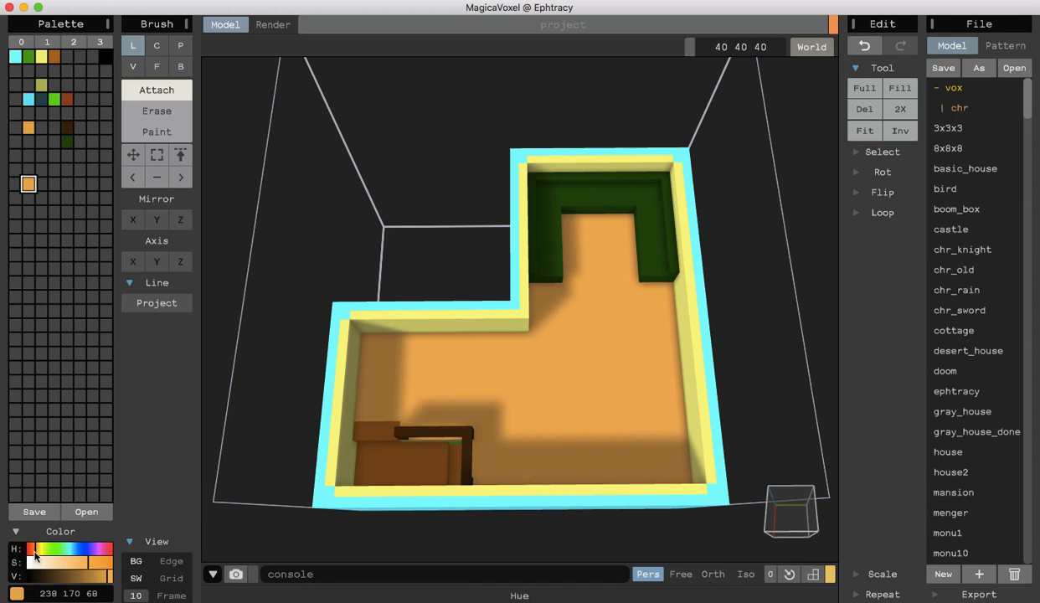
pyautogui.moveTo(35, 553); pyautogui.dragTo(28, 553)
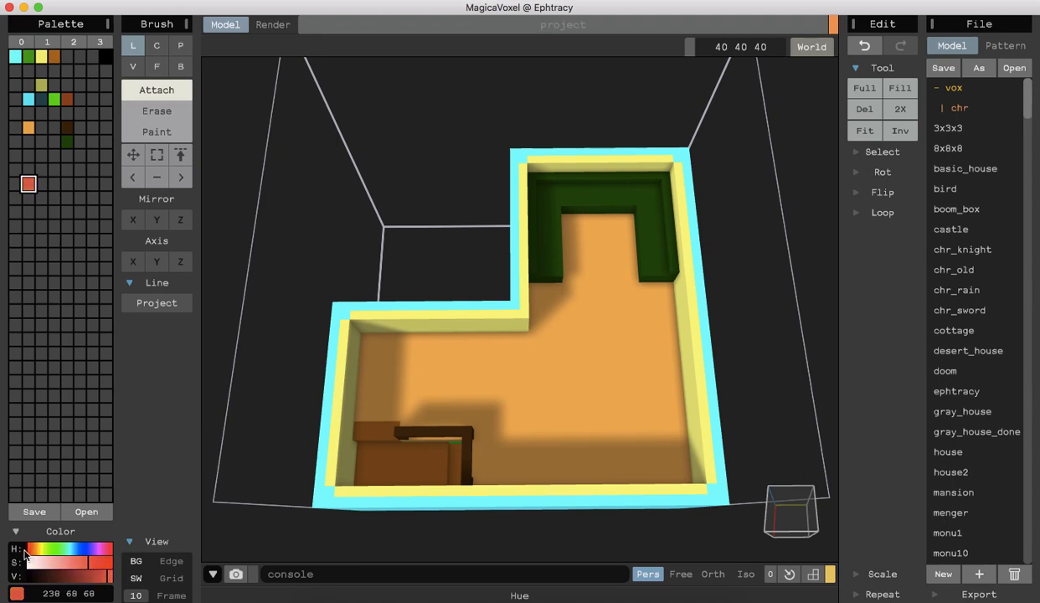
pyautogui.moveTo(25, 554); pyautogui.dragTo(29, 554)
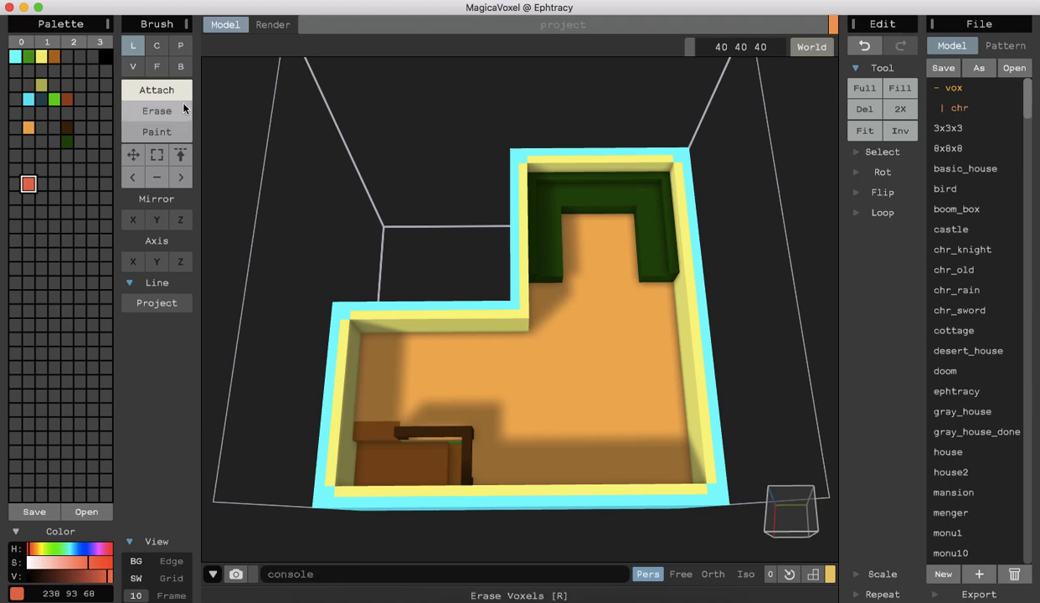
# Paint a coral red rectangular rug on the floor between the sofa's two arms, extending slightly past their ends.
pyautogui.click(180, 66)
pyautogui.click(165, 134)
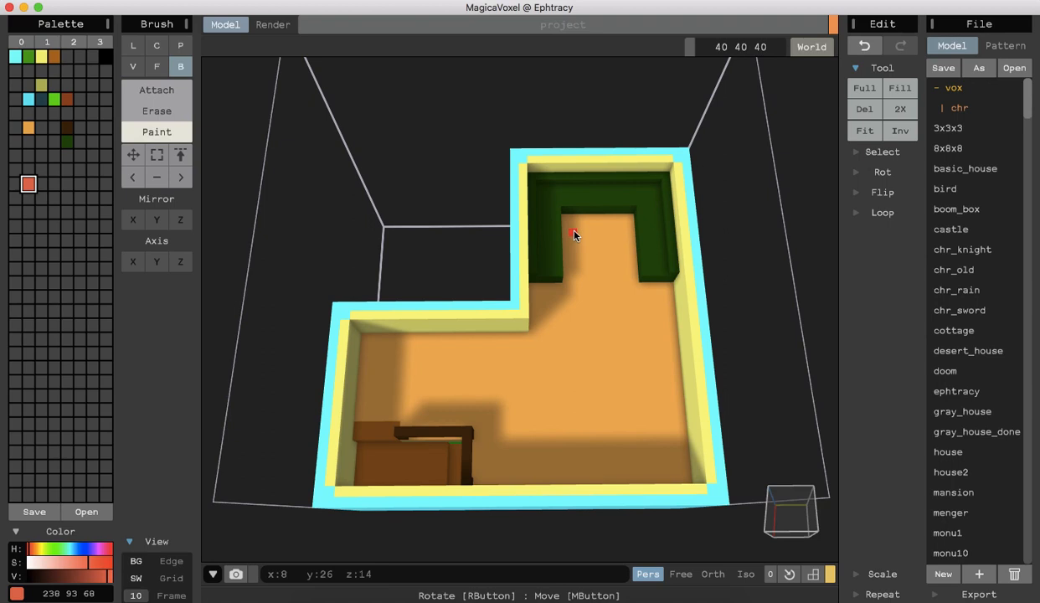
pyautogui.moveTo(574, 231)
pyautogui.mouseDown()
pyautogui.moveTo(588, 268)
pyautogui.moveTo(629, 311)
pyautogui.mouseUp()
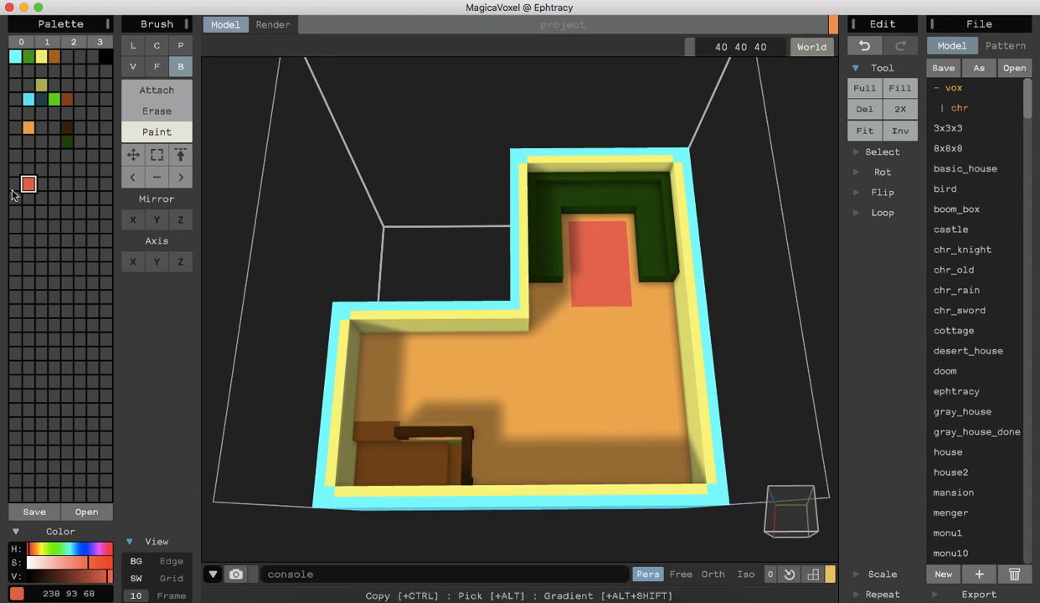
# Copy the orange floor colour to the slot beside the coral red and lighten it to RGB 238, 189, 115.
pyautogui.click(28, 128)
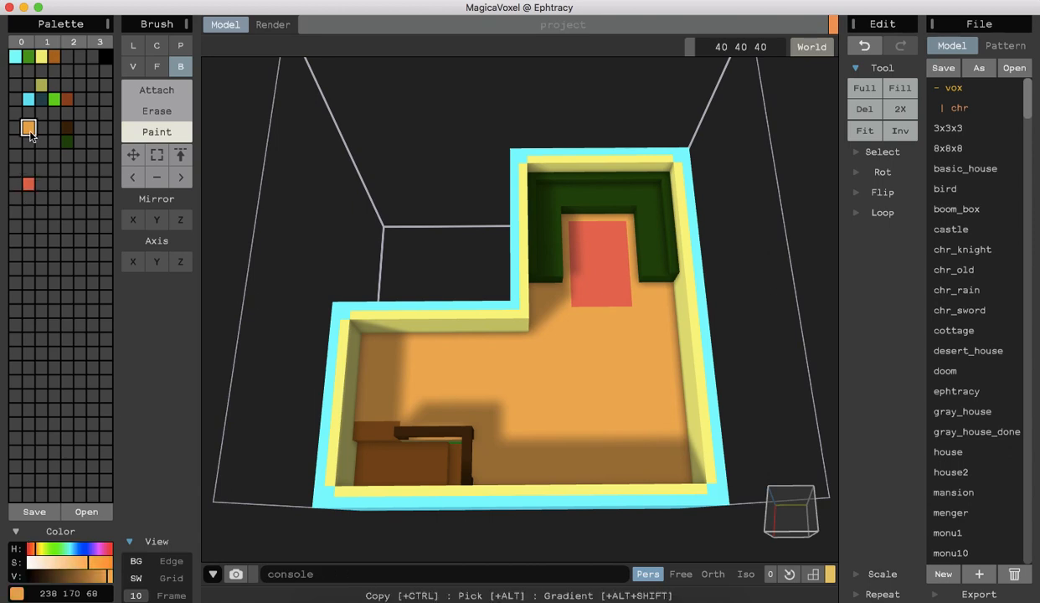
pyautogui.moveTo(30, 133); pyautogui.dragTo(45, 189)
pyautogui.moveTo(87, 566)
pyautogui.mouseDown()
pyautogui.moveTo(47, 566)
pyautogui.moveTo(72, 567)
pyautogui.mouseUp()
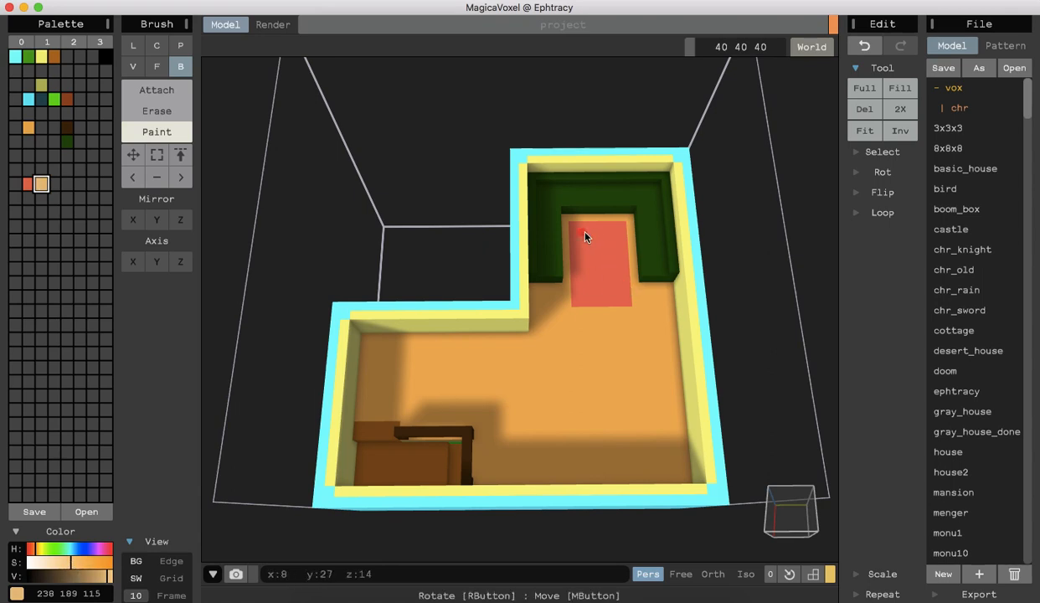
# Paint nested rectangles inside the small rug, one voxel inset each: light orange, coral red and a light orange centre strip.
pyautogui.moveTo(584, 236); pyautogui.dragTo(622, 296)
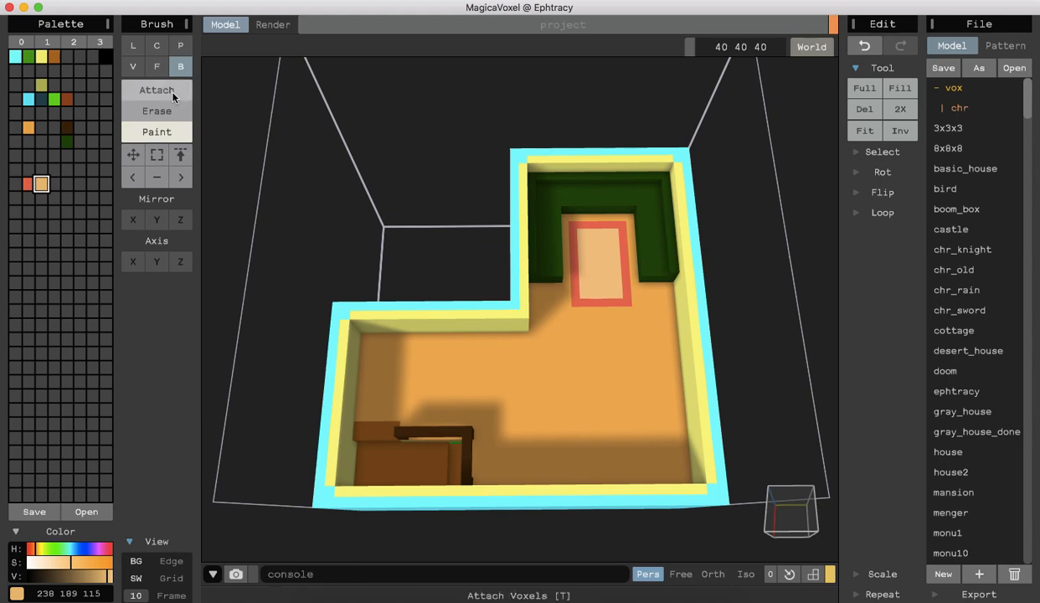
pyautogui.click(28, 183)
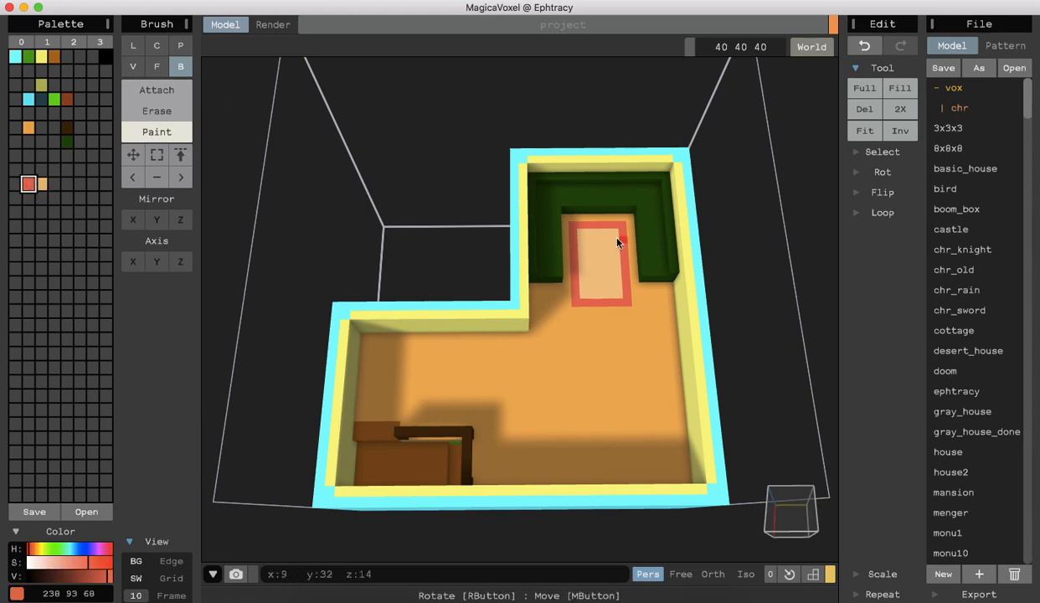
pyautogui.moveTo(589, 241)
pyautogui.mouseDown()
pyautogui.moveTo(596, 280)
pyautogui.moveTo(614, 292)
pyautogui.mouseUp()
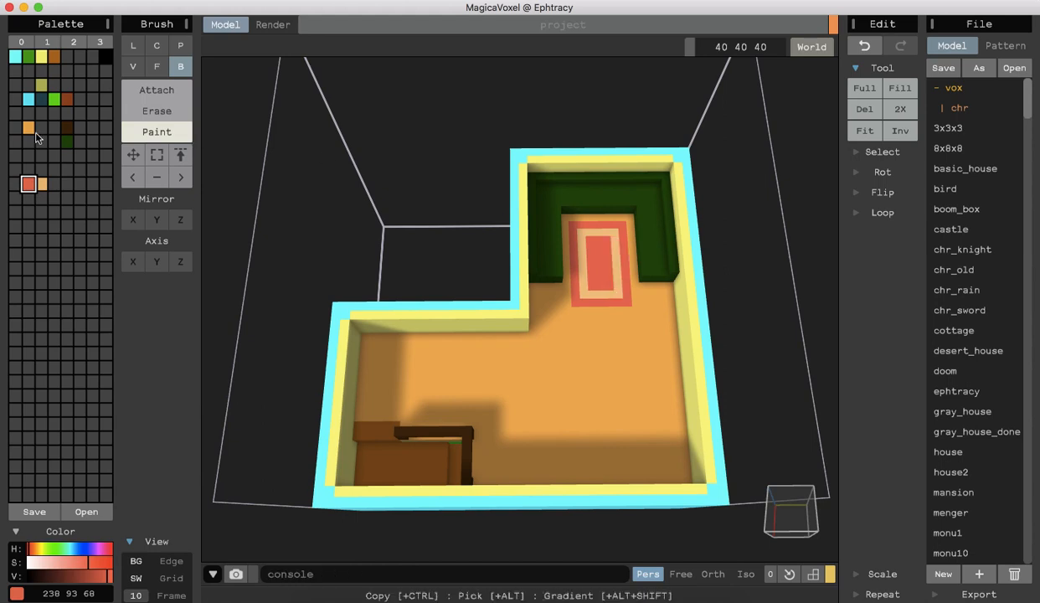
pyautogui.click(41, 184)
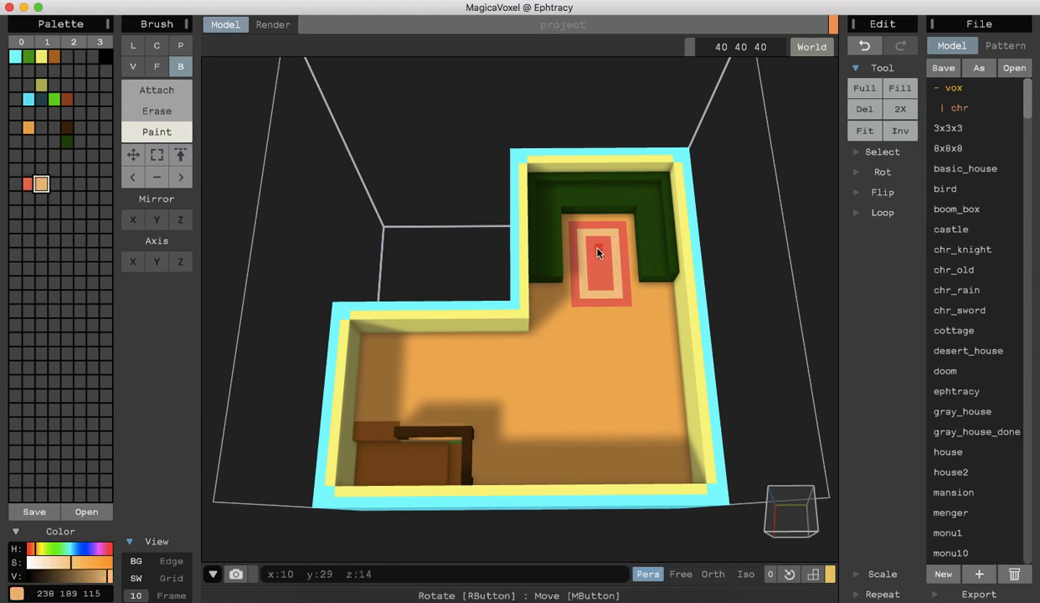
pyautogui.moveTo(597, 249); pyautogui.dragTo(598, 273)
# Paint a large coral red rectangle on the open floor between the stair opening and the outer wall.
pyautogui.moveTo(783, 387); pyautogui.dragTo(809, 383, button='right')
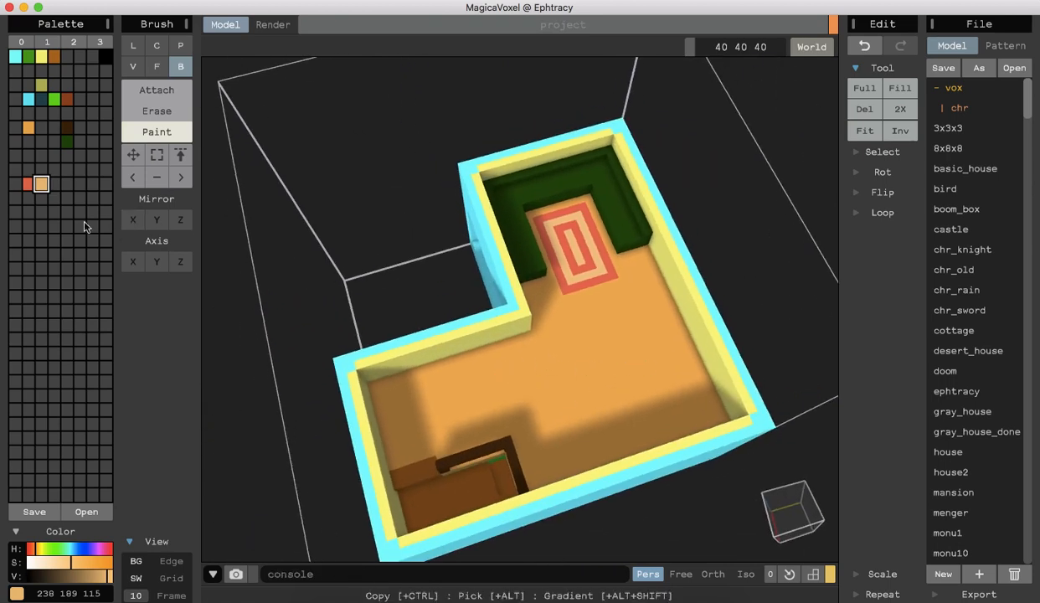
pyautogui.click(27, 184)
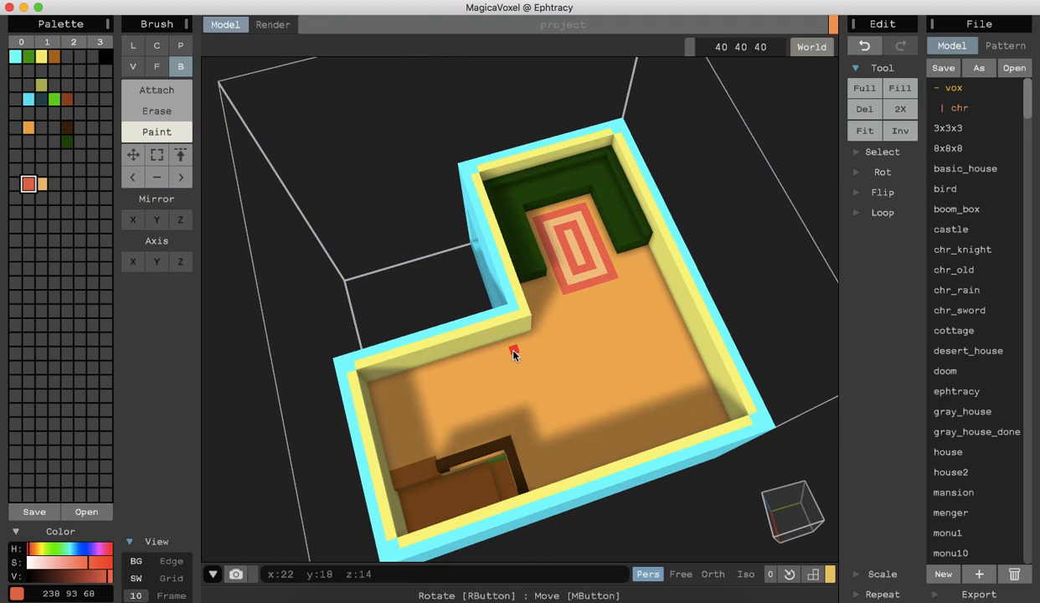
pyautogui.moveTo(514, 354)
pyautogui.mouseDown()
pyautogui.moveTo(576, 457)
pyautogui.moveTo(641, 464)
pyautogui.moveTo(686, 430)
pyautogui.moveTo(720, 423)
pyautogui.mouseUp()
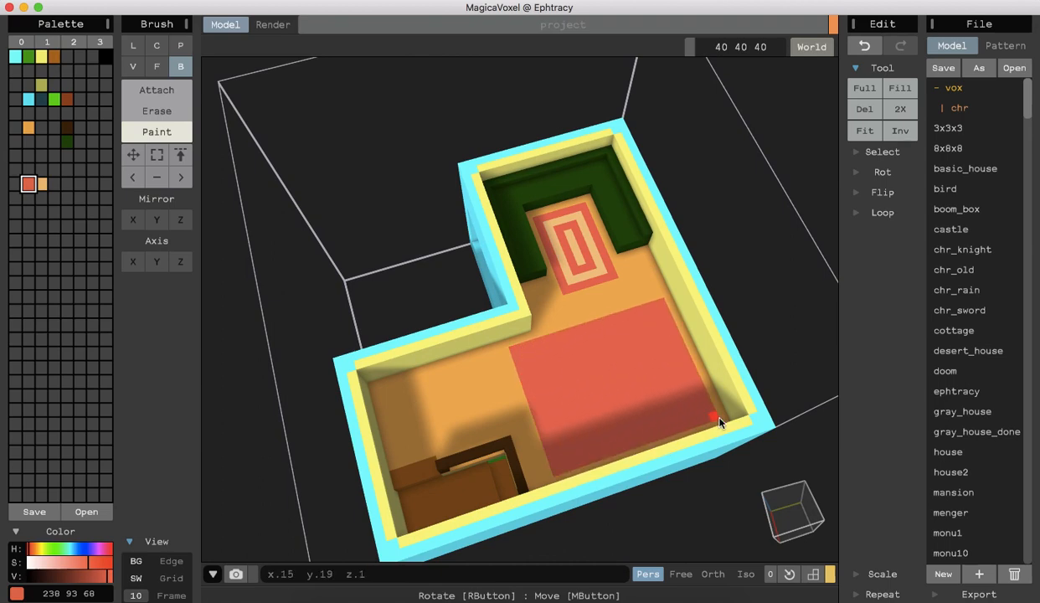
# Paint a light orange rectangle inside the large rug, inset one voxel, and a smaller coral red rectangle within it.
pyautogui.moveTo(666, 378); pyautogui.dragTo(702, 382, button='right')
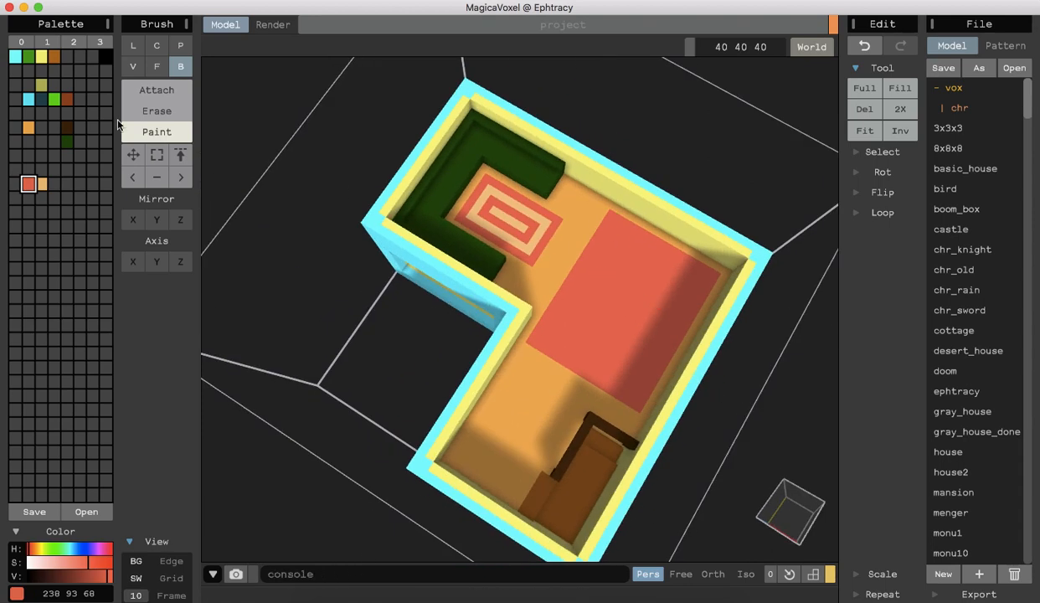
pyautogui.click(41, 183)
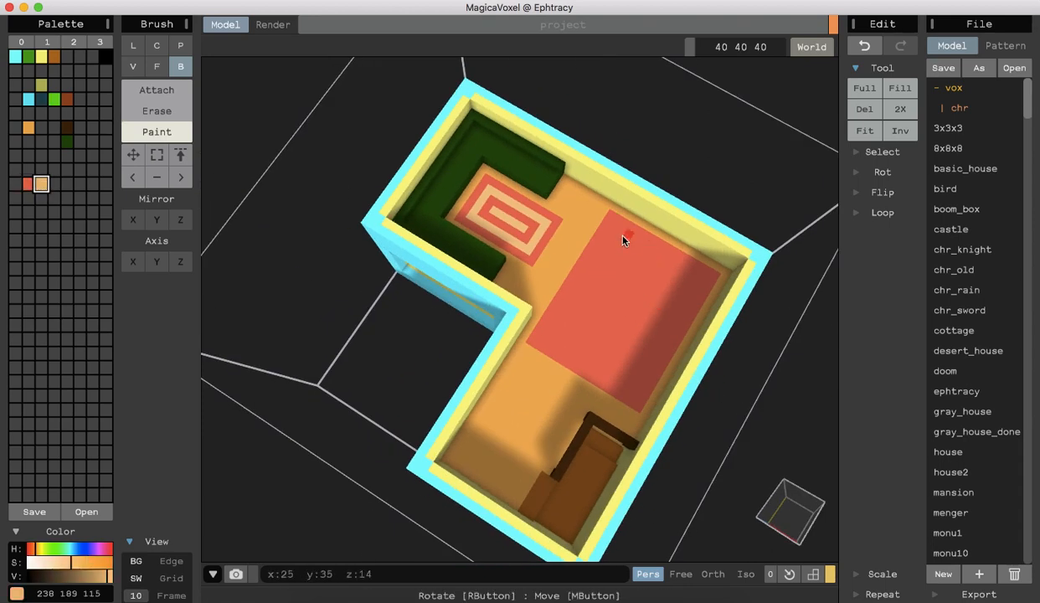
pyautogui.moveTo(616, 232); pyautogui.dragTo(635, 399)
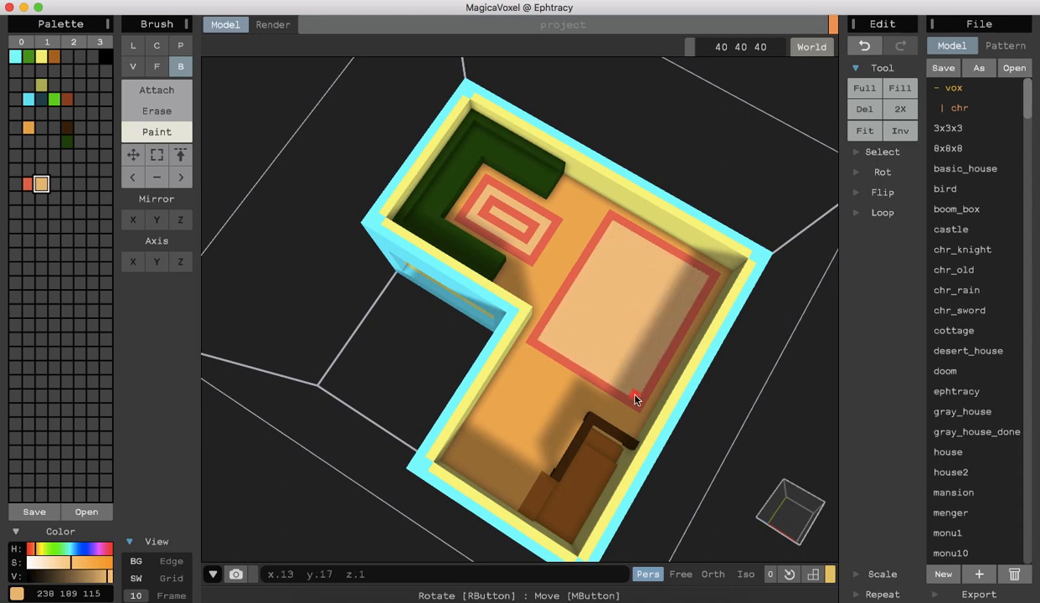
pyautogui.click(29, 184)
pyautogui.moveTo(616, 231)
pyautogui.mouseDown()
pyautogui.moveTo(613, 349)
pyautogui.moveTo(628, 389)
pyautogui.moveTo(614, 374)
pyautogui.mouseUp()
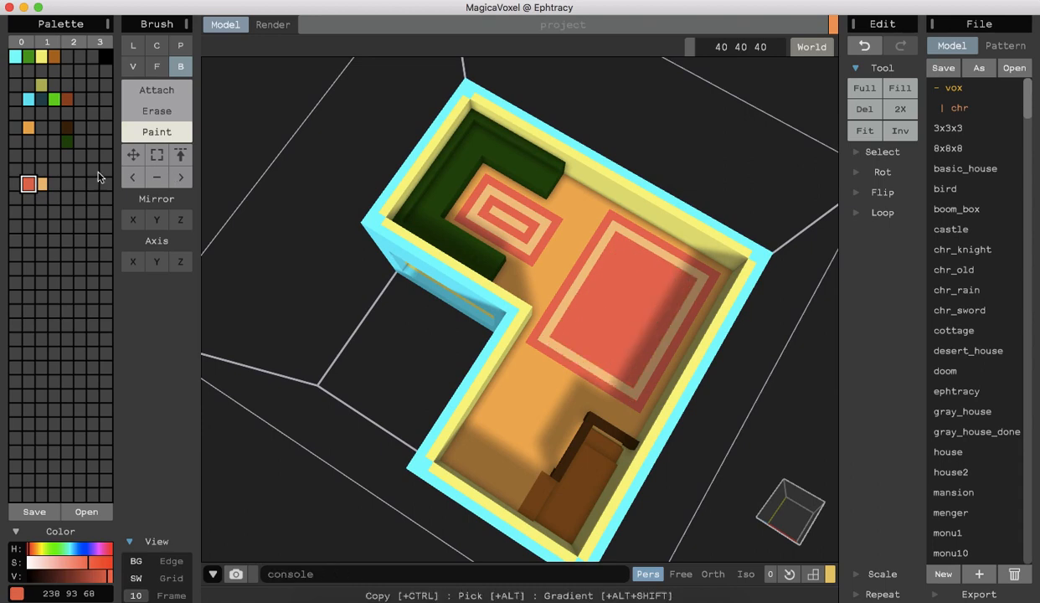
# Paint alternating light orange and coral red rectangles inside the large rug, each inset one voxel, down to a coral red centre strip.
pyautogui.click(43, 183)
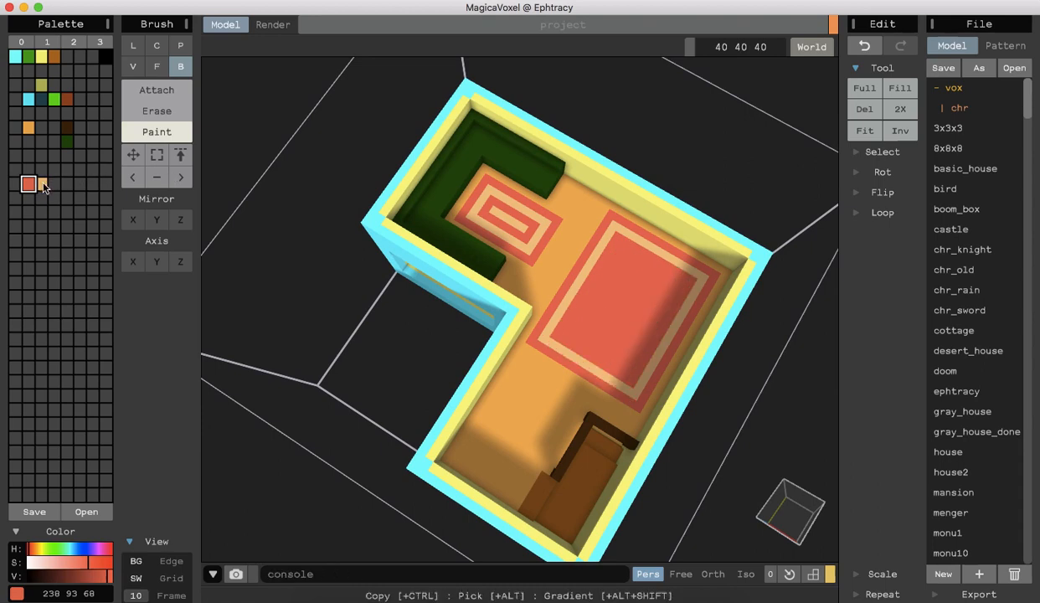
pyautogui.moveTo(620, 253)
pyautogui.mouseDown()
pyautogui.moveTo(597, 358)
pyautogui.moveTo(630, 375)
pyautogui.mouseUp()
pyautogui.keyDown('alt'); pyautogui.click(605, 265); pyautogui.keyUp('alt')
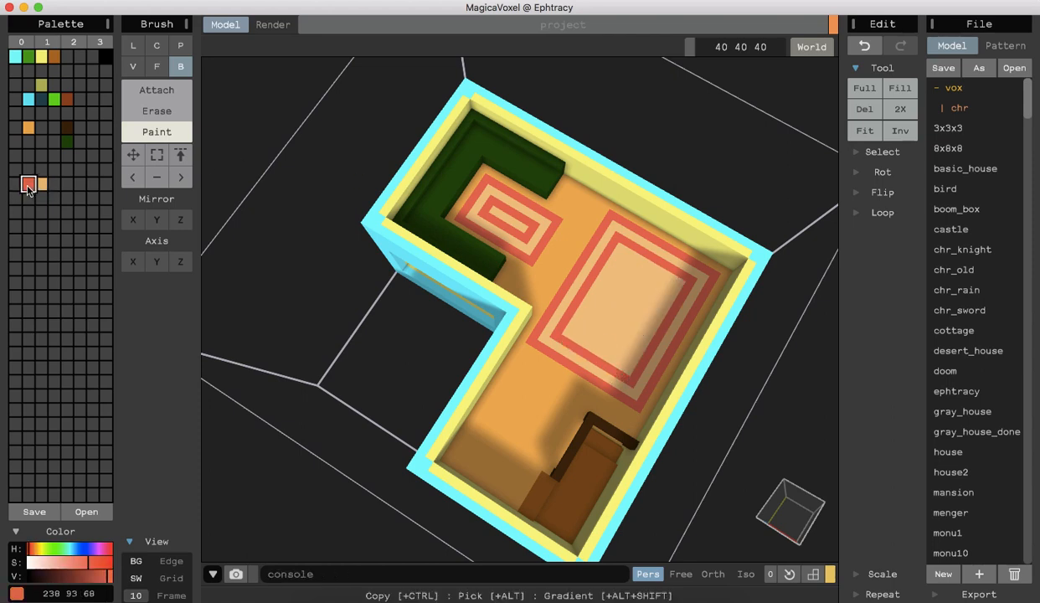
pyautogui.moveTo(624, 263); pyautogui.dragTo(624, 369)
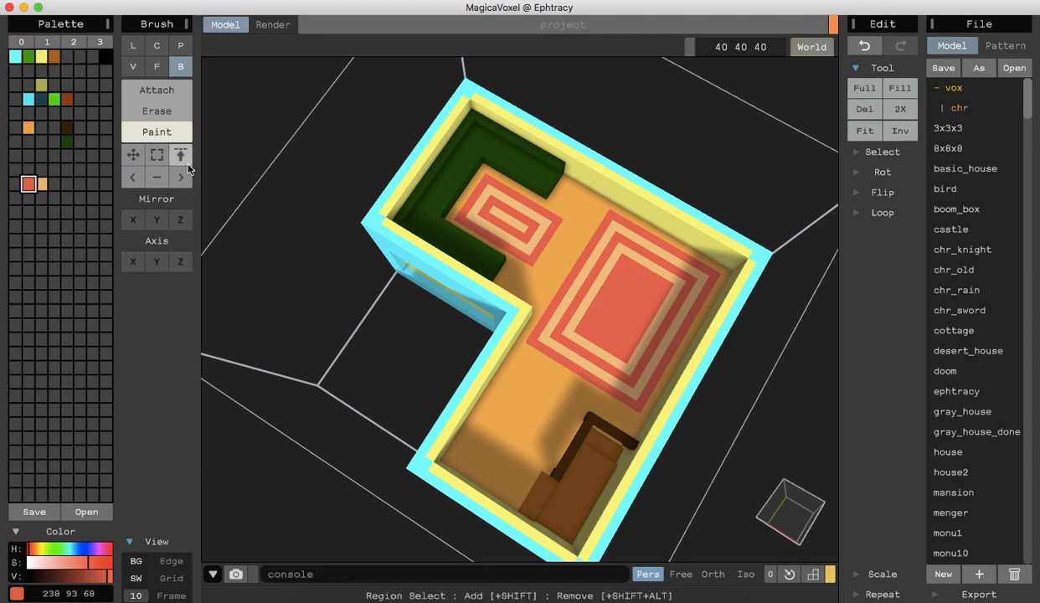
pyautogui.click(41, 184)
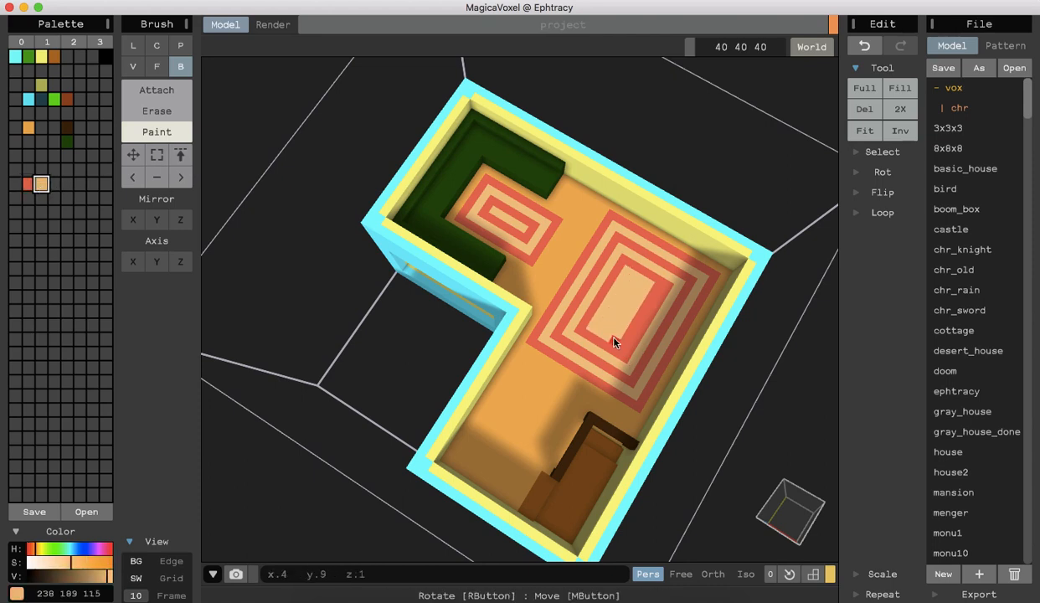
pyautogui.click(28, 185)
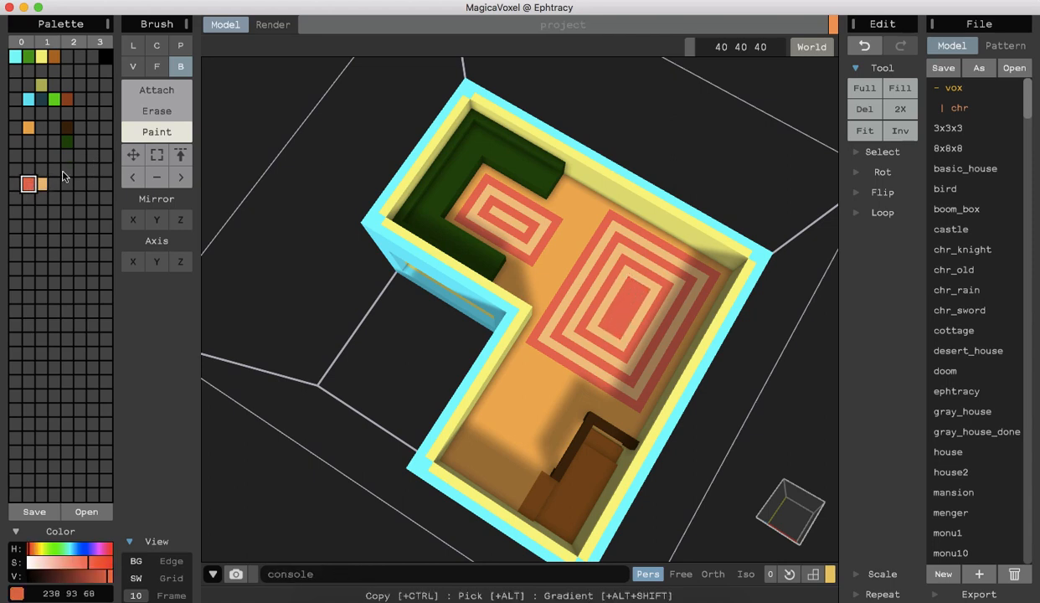
pyautogui.click(41, 185)
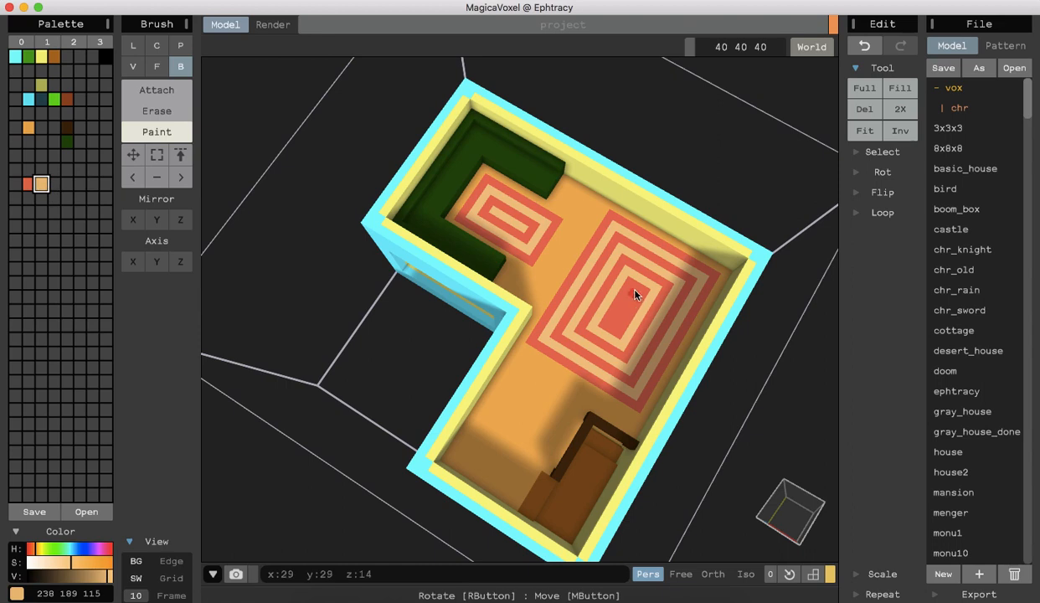
pyautogui.moveTo(615, 325); pyautogui.dragTo(615, 327)
pyautogui.click(28, 184)
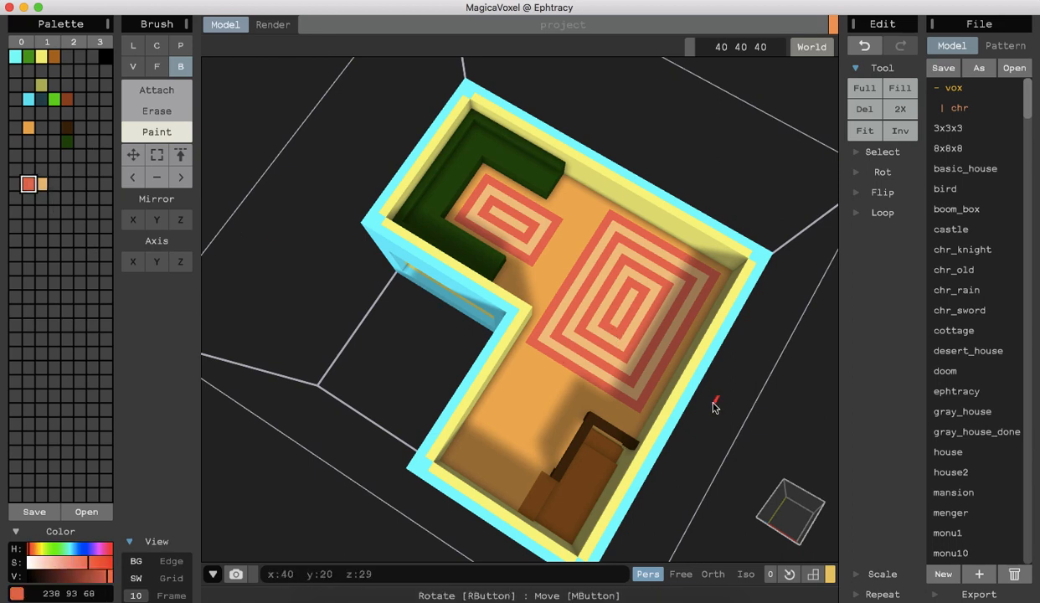
# Paint a small coral red mat on the floor at the head of the stairs, with a light orange centre strip.
pyautogui.moveTo(783, 441); pyautogui.dragTo(612, 437, button='right')
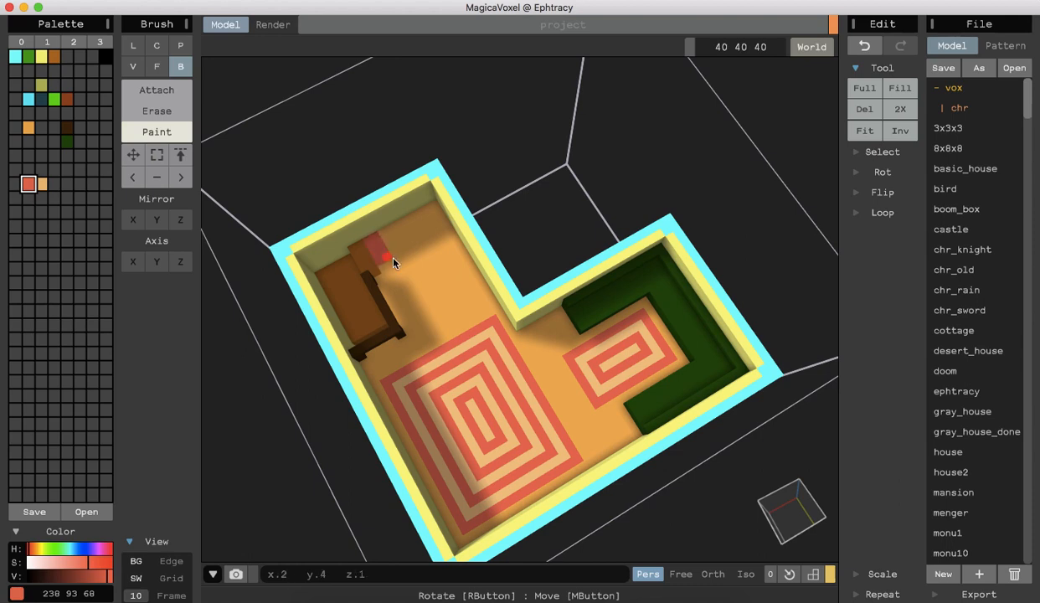
pyautogui.click(42, 184)
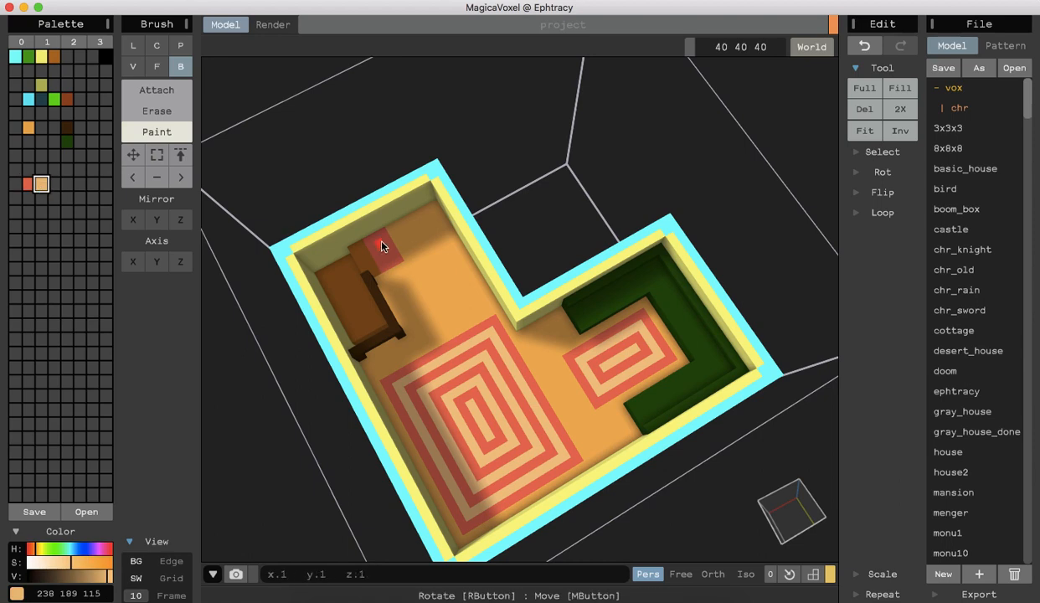
pyautogui.click(377, 243)
pyautogui.hotkey('ctrl', 'z')
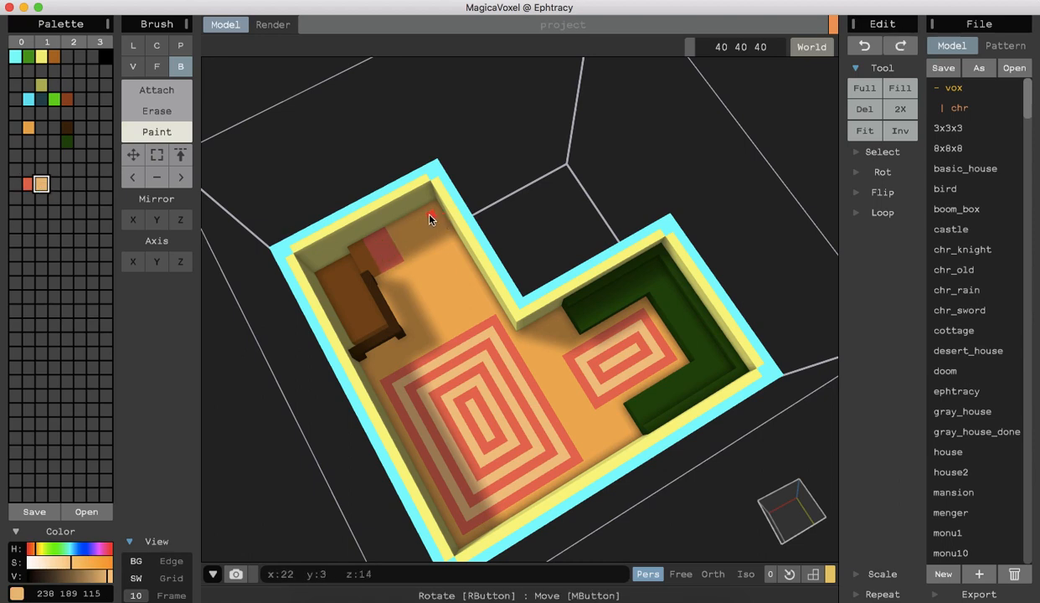
pyautogui.click(379, 246)
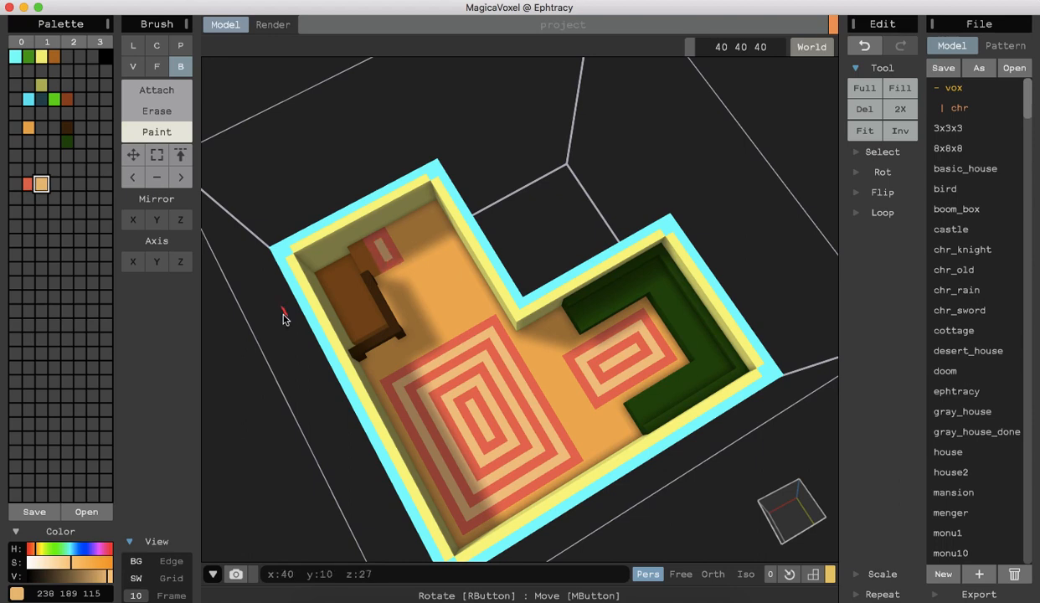
# Extrude the top face of the cyan outer wall upward in Face mode to raise the upper storey, using RGB 76, 255, 249.
pyautogui.moveTo(240, 456); pyautogui.dragTo(506, 414, button='right')
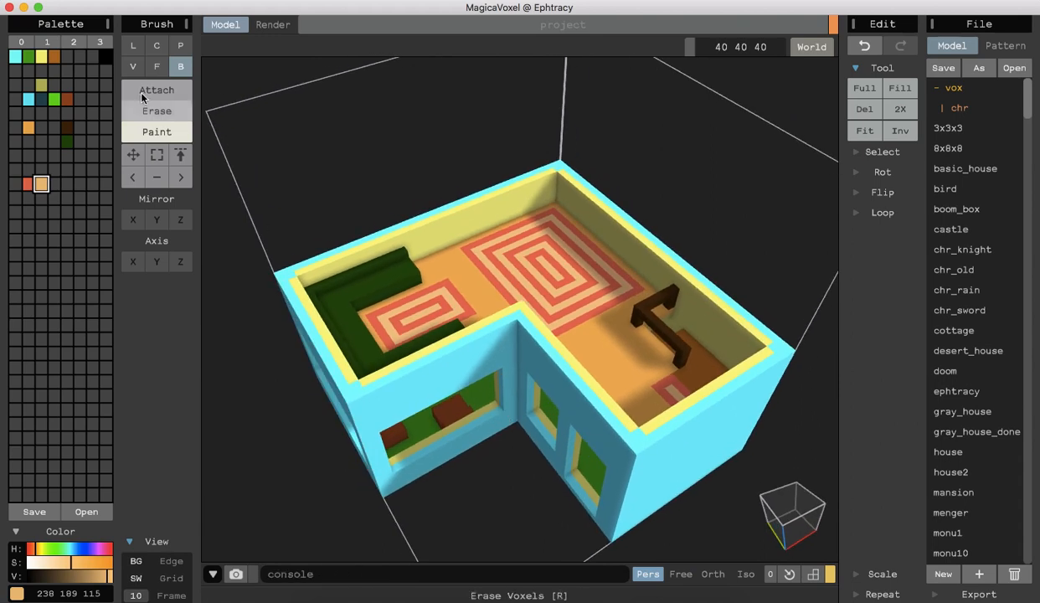
pyautogui.click(15, 56)
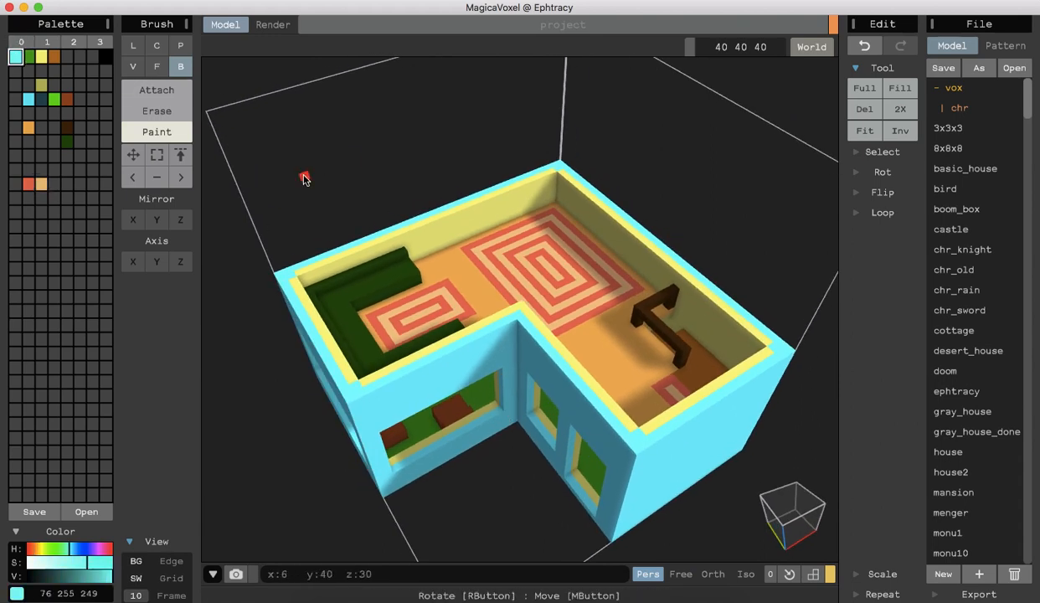
pyautogui.click(156, 71)
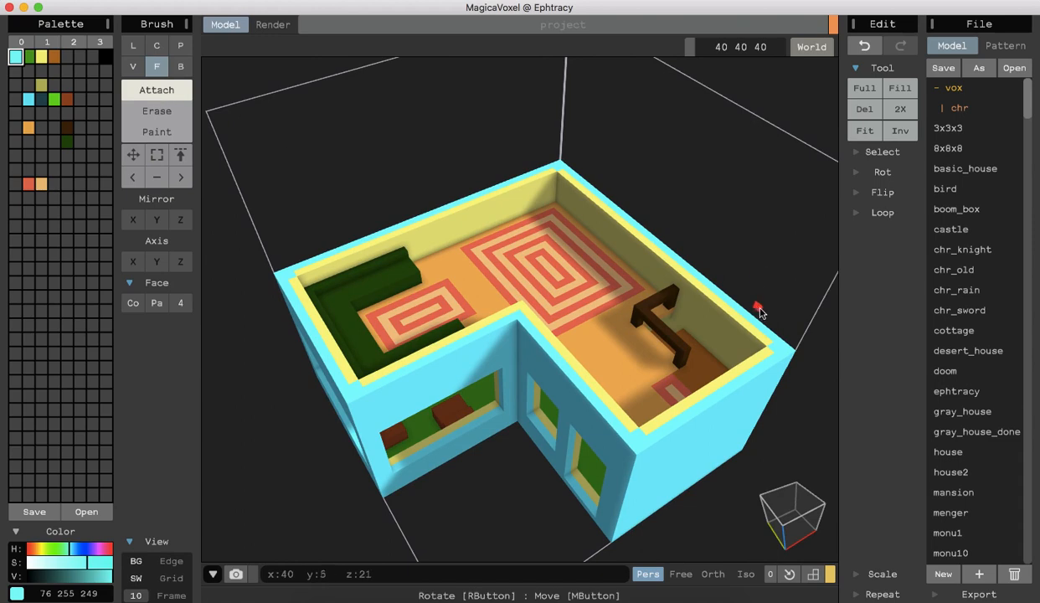
pyautogui.moveTo(780, 344); pyautogui.dragTo(780, 284)
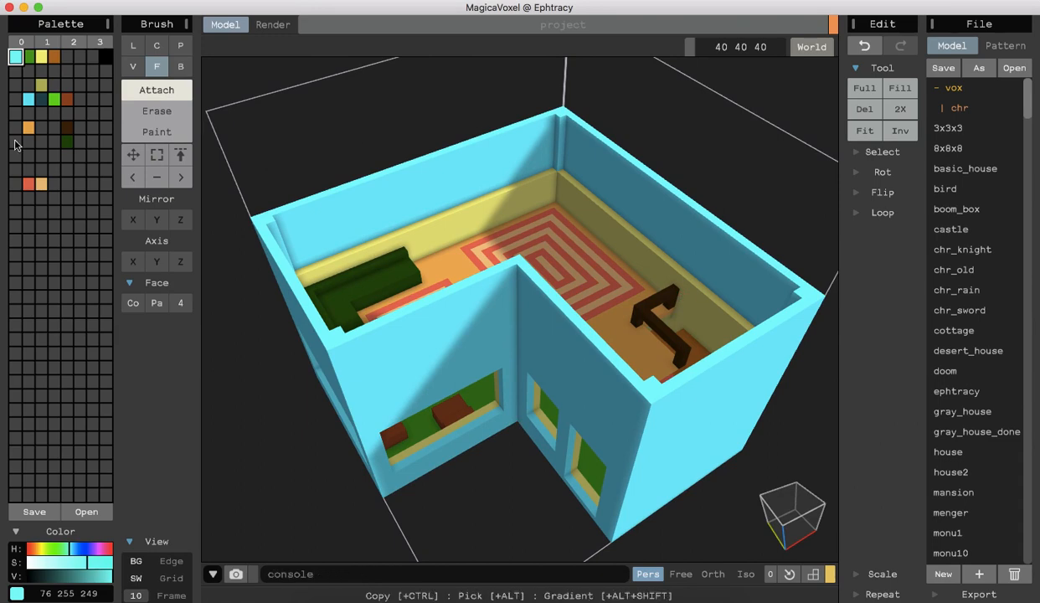
# Attach a one-voxel yellow lining to all the inner cyan faces of the raised walls, using RGB 237, 244, 114.
pyautogui.click(41, 58)
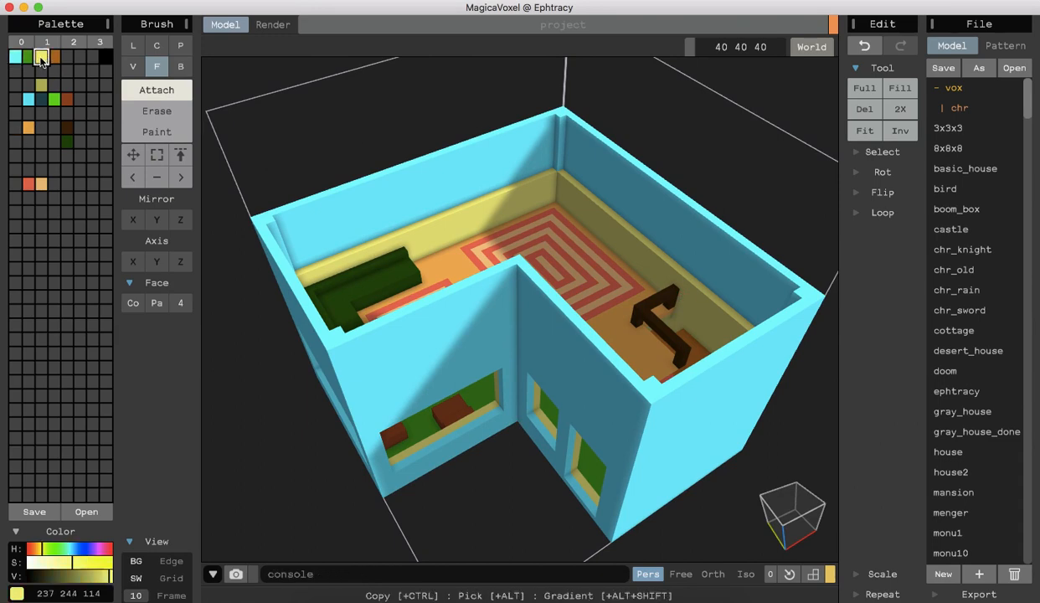
pyautogui.click(649, 244)
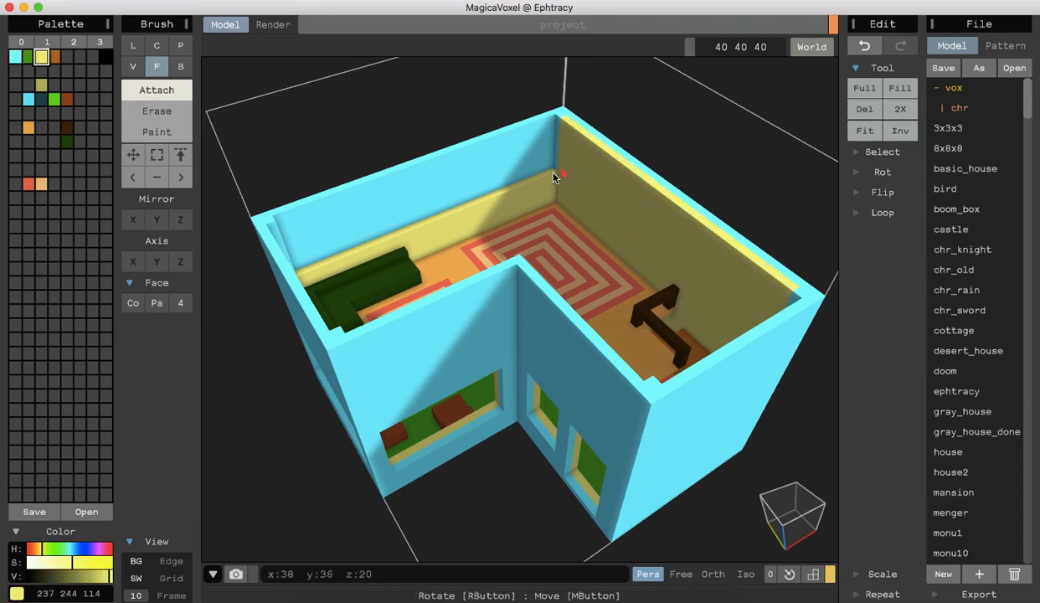
pyautogui.click(532, 151)
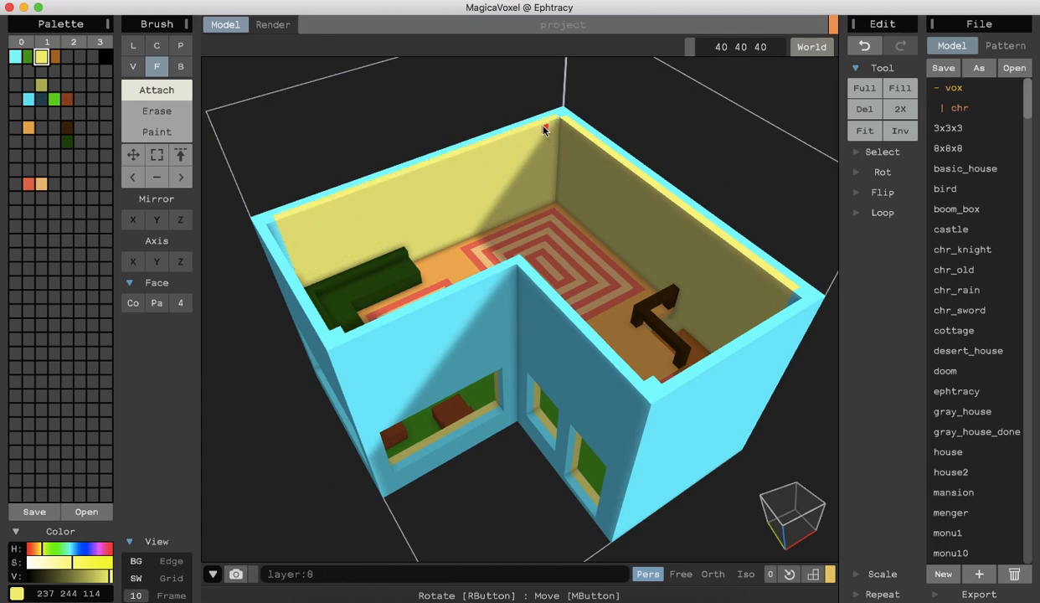
pyautogui.moveTo(272, 382); pyautogui.dragTo(88, 376, button='right')
pyautogui.moveTo(565, 211); pyautogui.dragTo(568, 161)
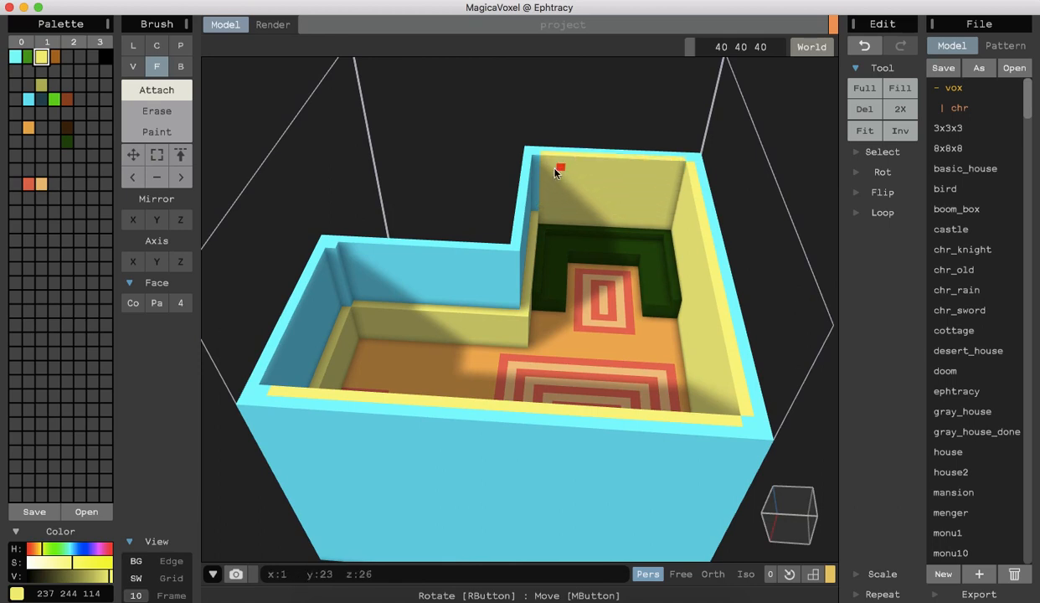
pyautogui.moveTo(537, 222); pyautogui.dragTo(521, 166)
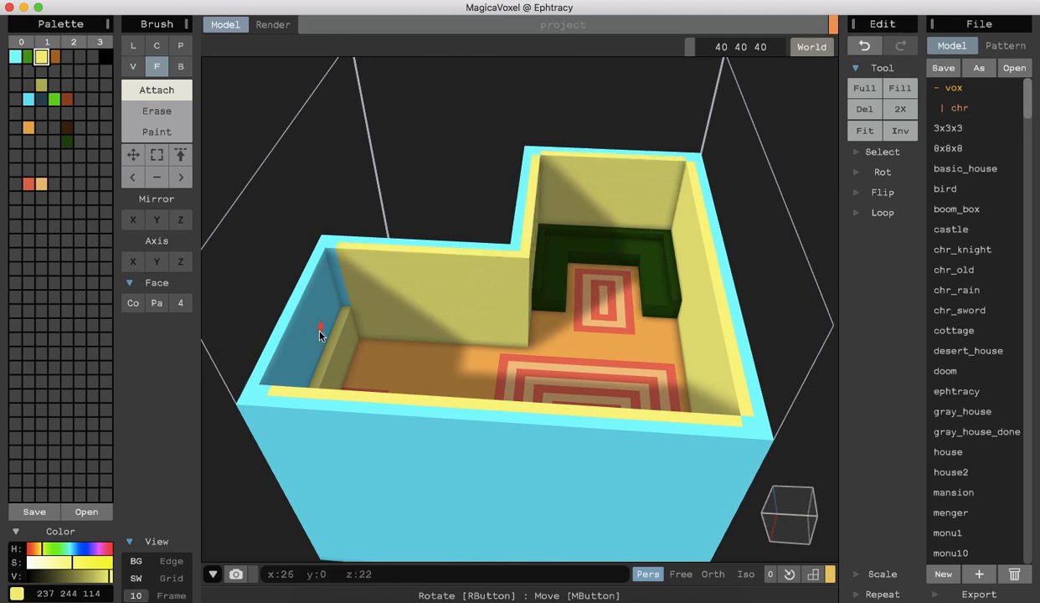
pyautogui.moveTo(335, 338); pyautogui.dragTo(315, 271)
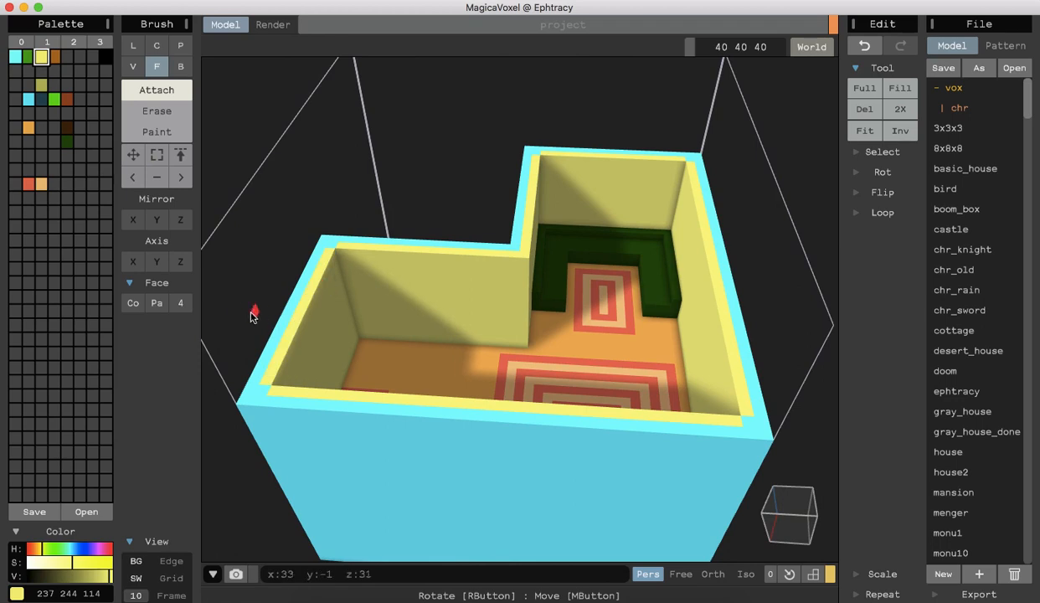
# Erase a wide rectangular window opening through the yellow lining and cyan wall above the green sofa, facing the house's inner corner.
pyautogui.moveTo(237, 315); pyautogui.dragTo(126, 307, button='right')
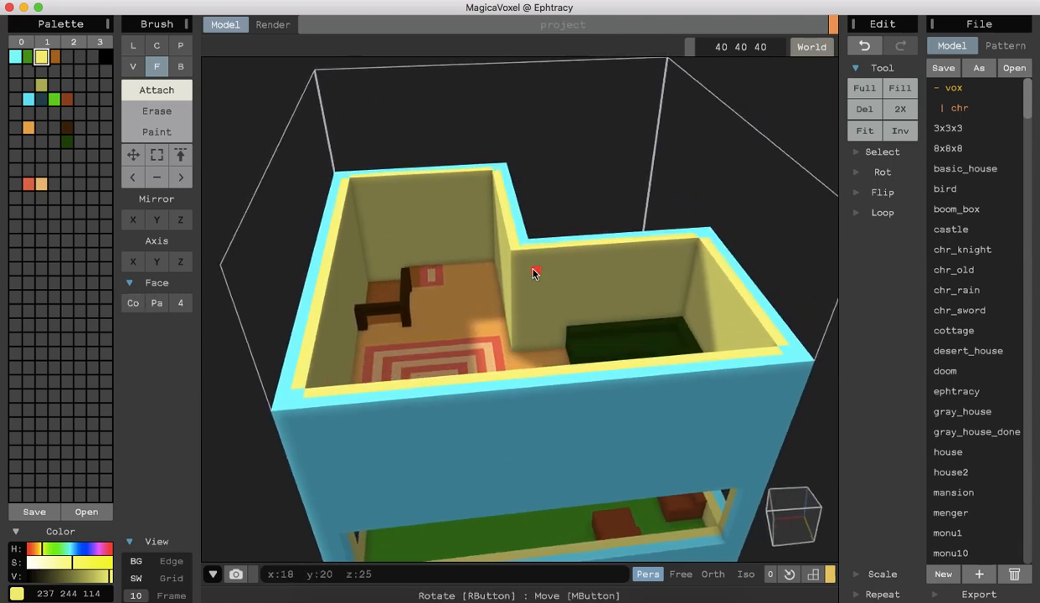
pyautogui.click(180, 66)
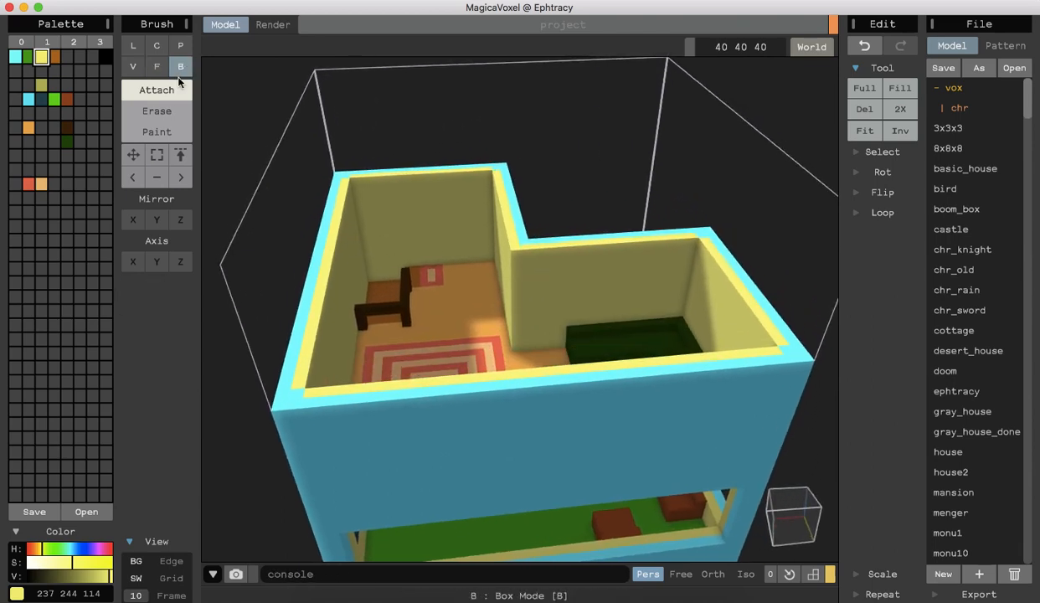
pyautogui.click(165, 116)
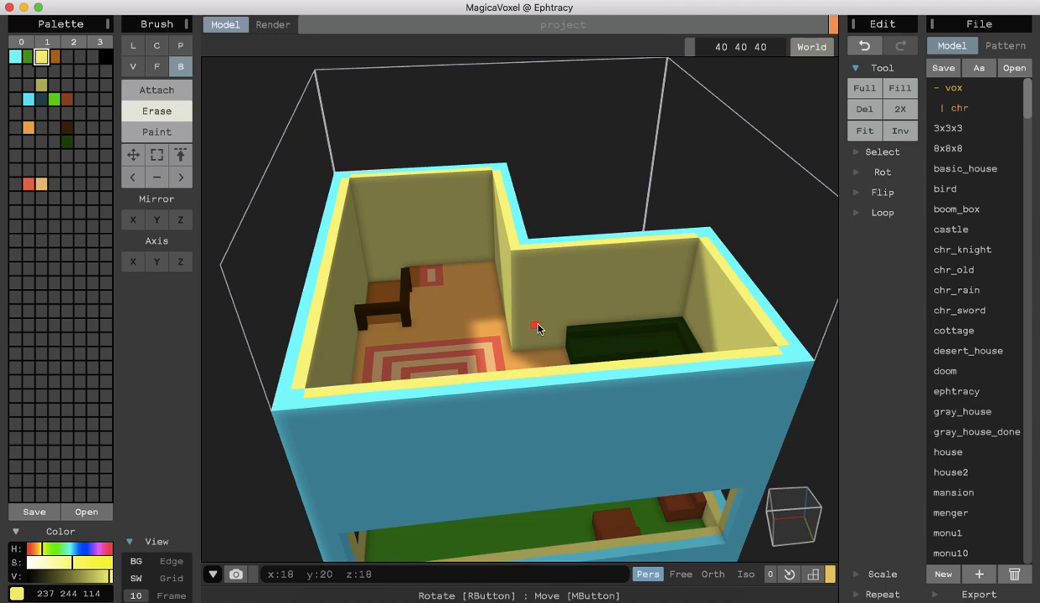
pyautogui.moveTo(543, 329)
pyautogui.mouseDown()
pyautogui.moveTo(652, 300)
pyautogui.moveTo(671, 261)
pyautogui.mouseUp()
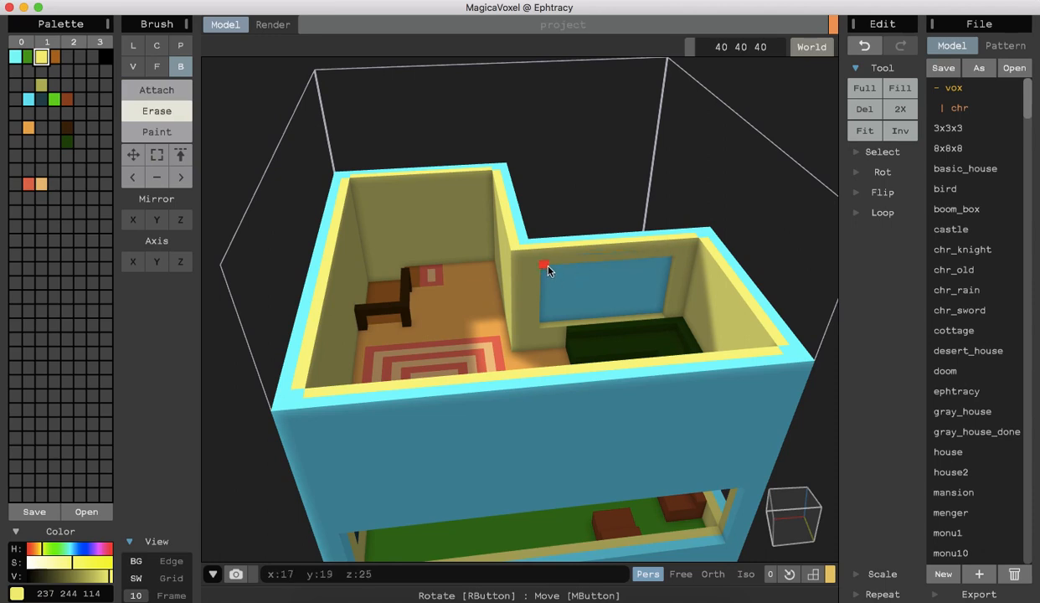
pyautogui.moveTo(549, 318)
pyautogui.mouseDown()
pyautogui.moveTo(630, 297)
pyautogui.moveTo(666, 264)
pyautogui.mouseUp()
# Widen the upper window toward the outer corner by erasing its cyan and yellow side faces, aligning it with the ground-floor window.
pyautogui.moveTo(542, 181); pyautogui.dragTo(262, 151, button='right')
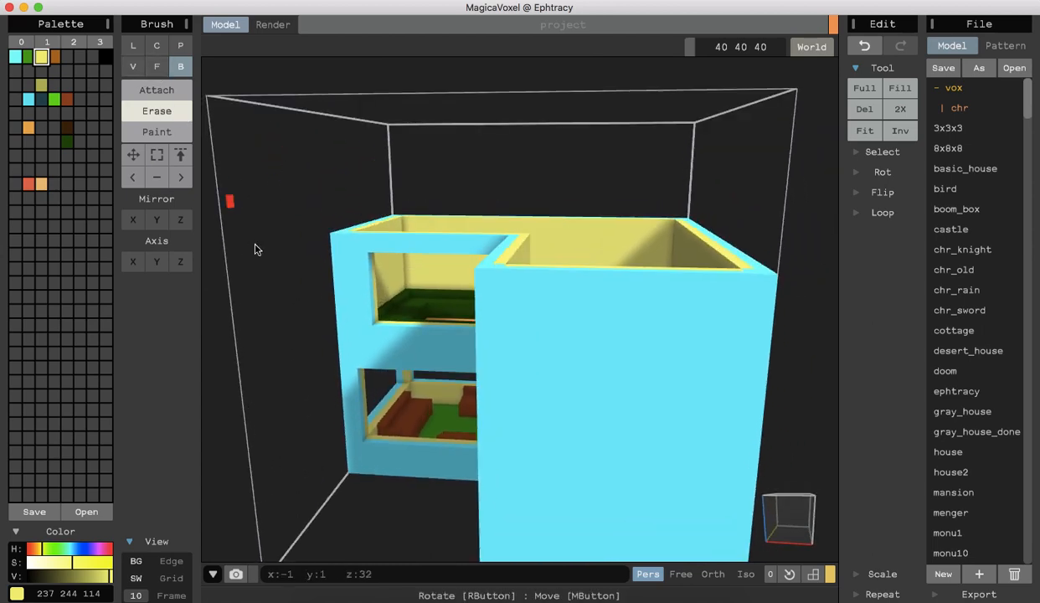
pyautogui.scroll(2, 285, 300)
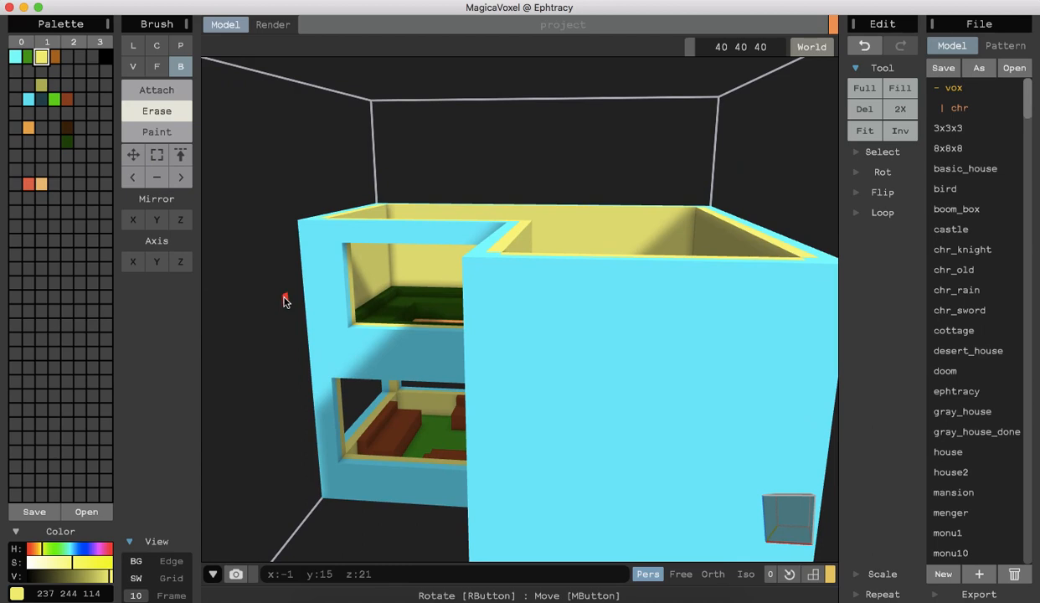
pyautogui.click(158, 69)
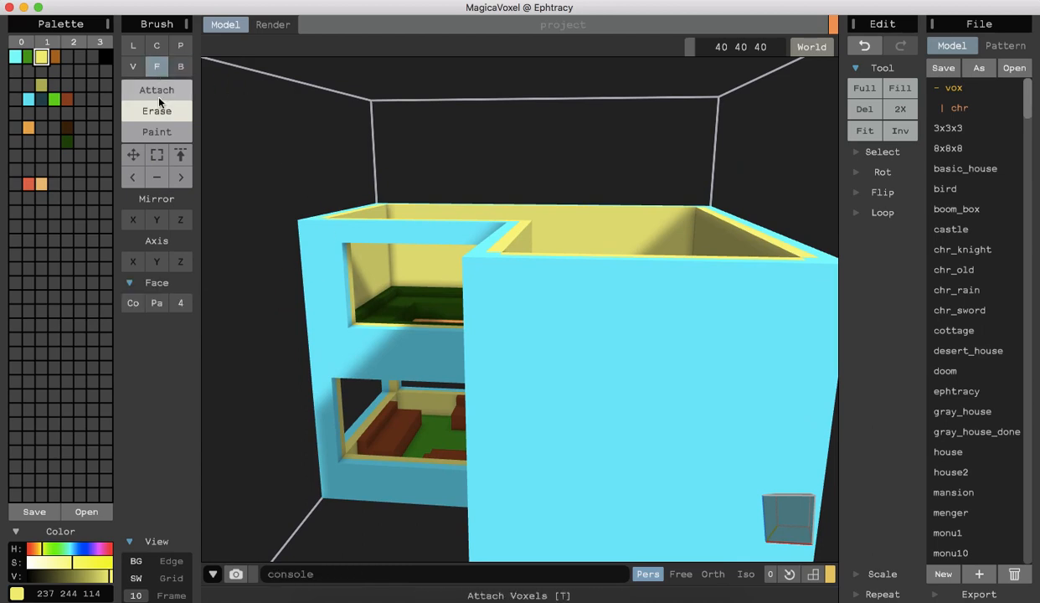
pyautogui.click(352, 265)
pyautogui.hotkey('ctrl', 'z')
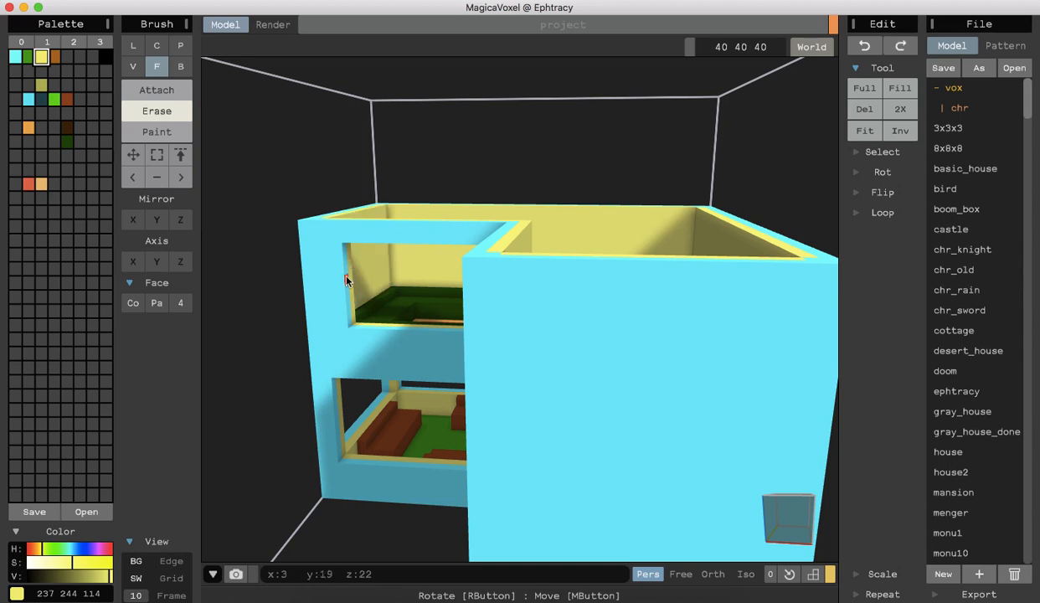
pyautogui.click(345, 281)
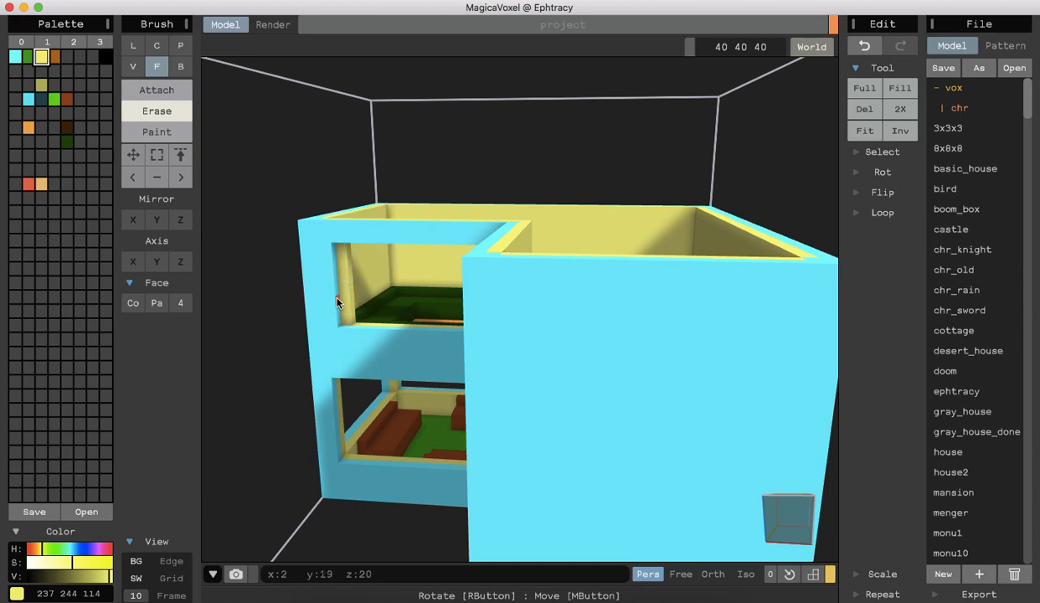
pyautogui.click(336, 301)
pyautogui.moveTo(267, 360); pyautogui.dragTo(259, 384, button='right')
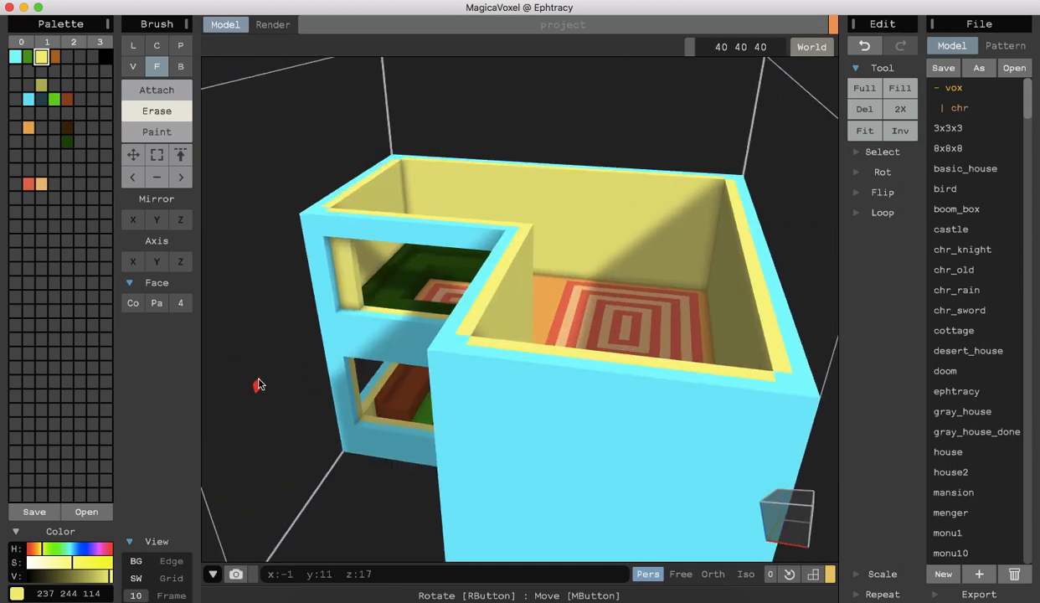
pyautogui.click(344, 288)
# Narrow the upper window beside the inner corner by attaching one voxel of yellow to its lining and one of cyan to its wall.
pyautogui.moveTo(297, 349); pyautogui.dragTo(377, 319, button='right')
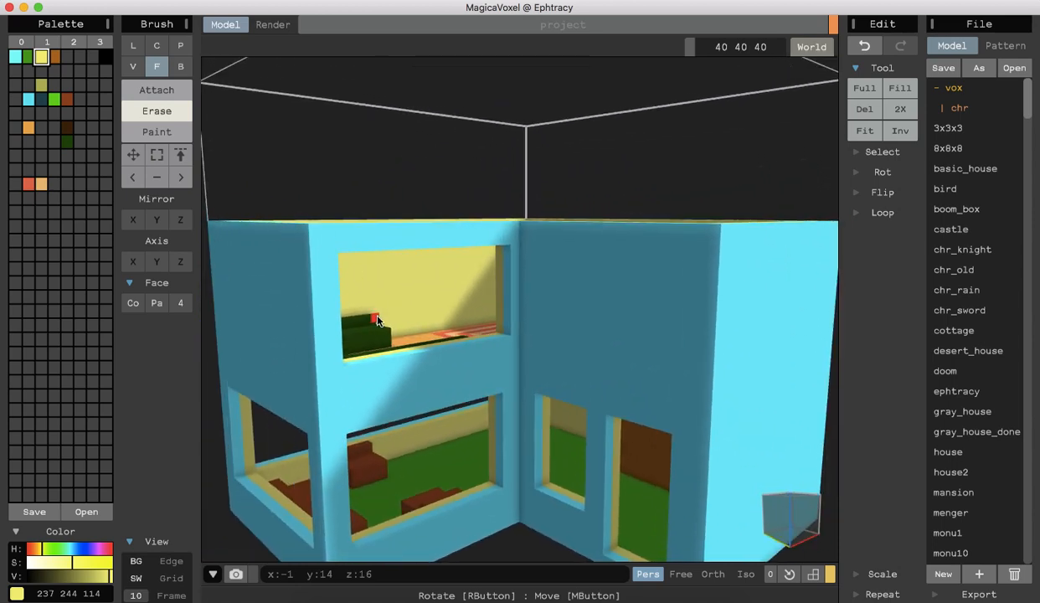
pyautogui.click(155, 90)
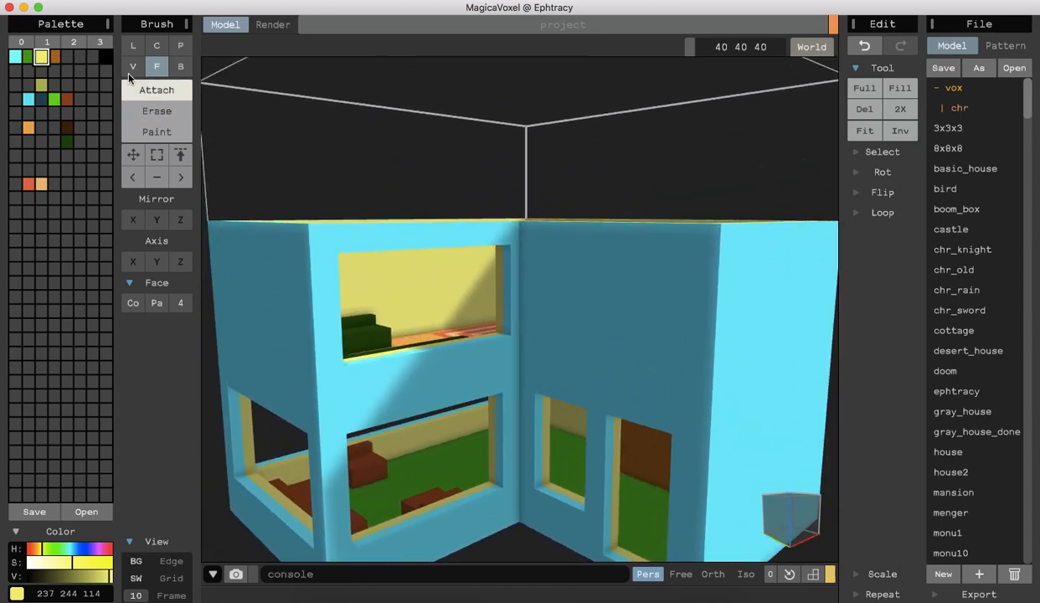
pyautogui.click(486, 256)
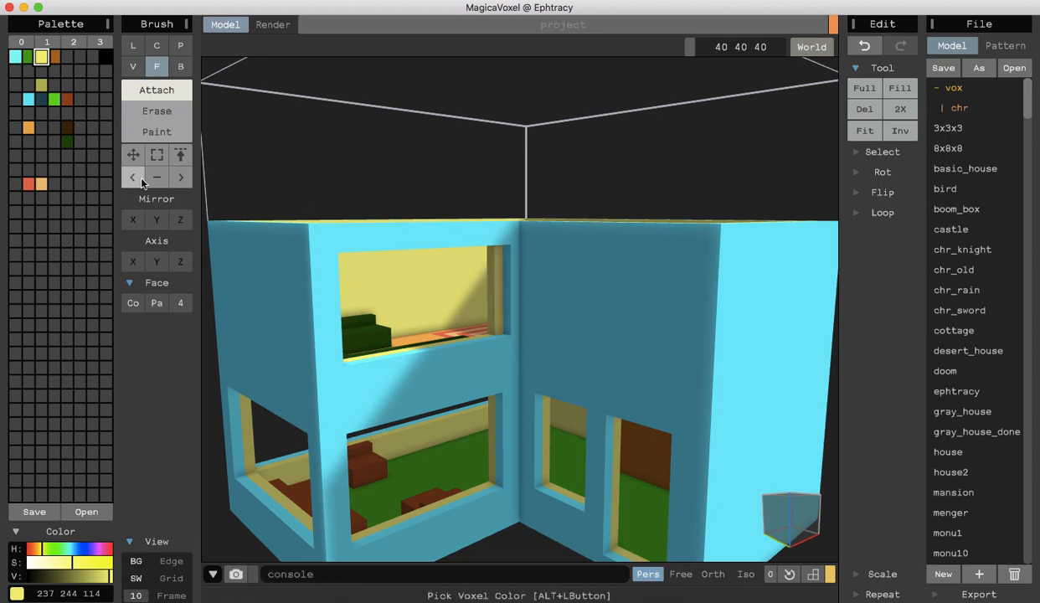
pyautogui.click(15, 56)
pyautogui.click(508, 297)
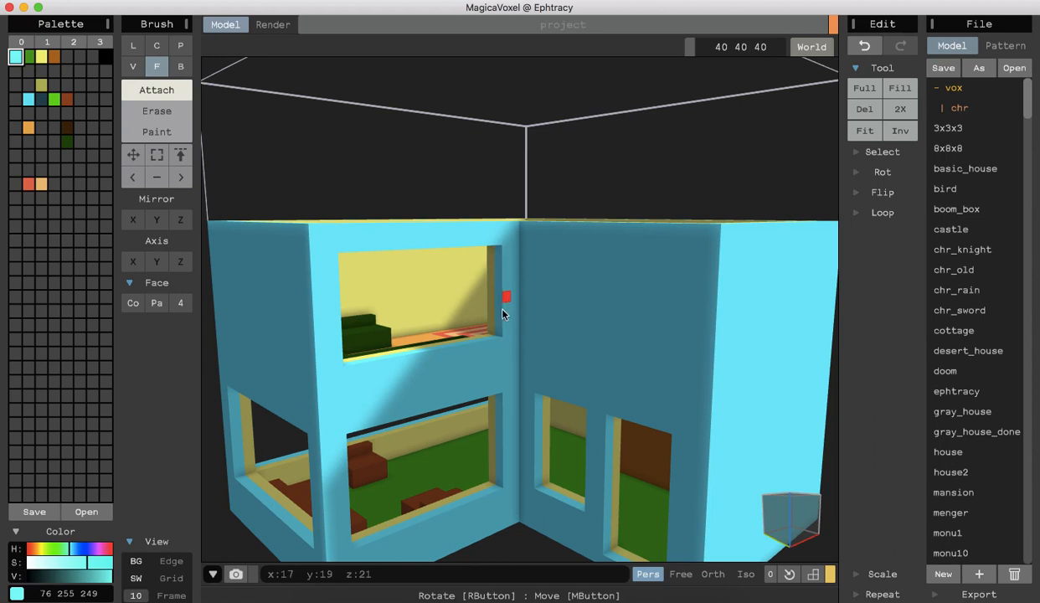
# Paint the inner voxel column of the upper window's outer-corner jamb yellow, using RGB 237, 244, 114.
pyautogui.moveTo(511, 541); pyautogui.dragTo(413, 530, button='right')
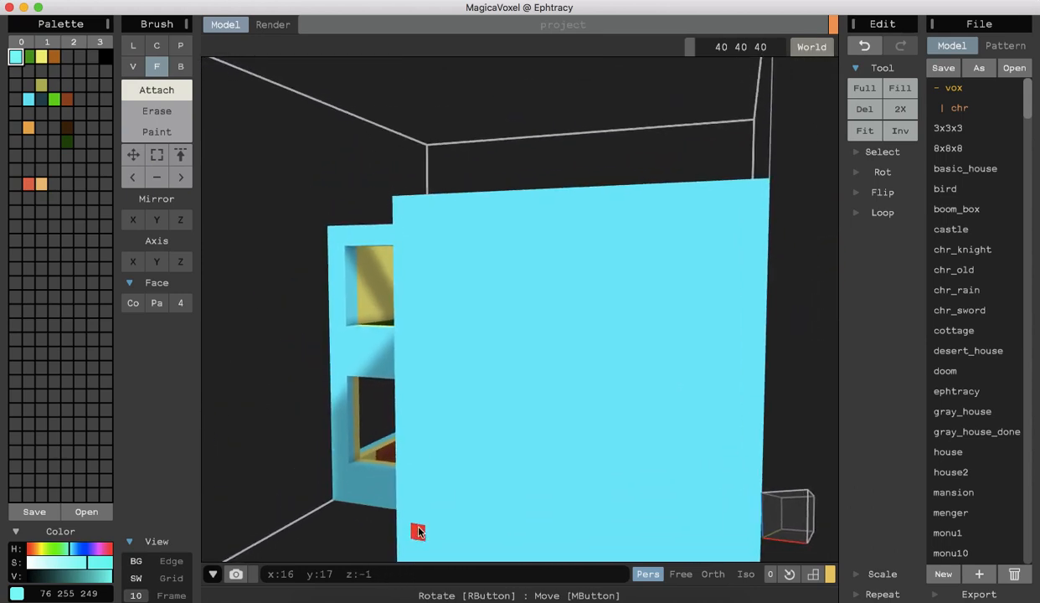
pyautogui.click(42, 57)
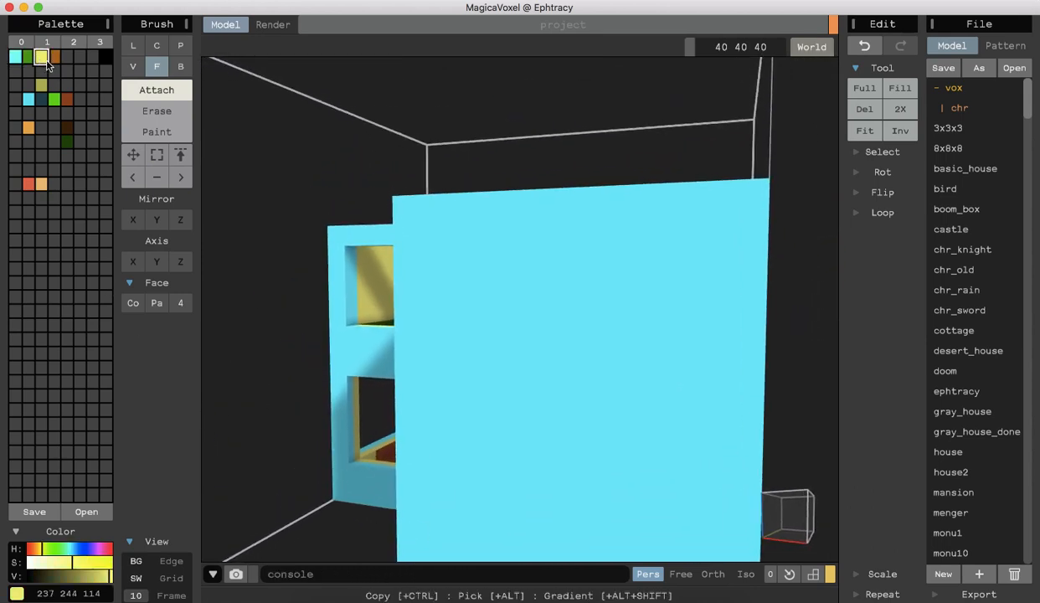
pyautogui.click(157, 132)
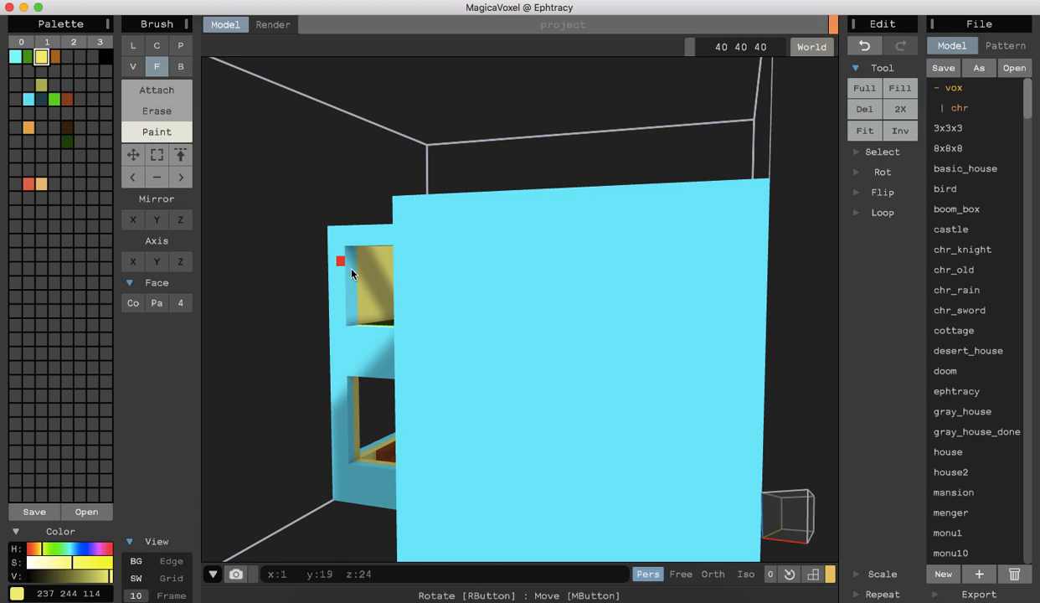
pyautogui.click(133, 45)
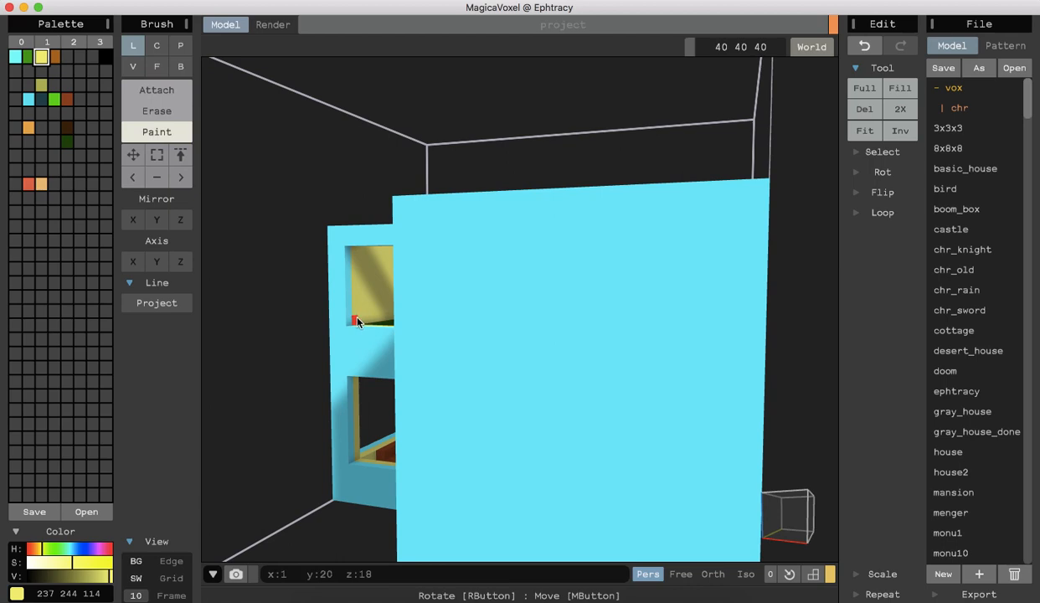
pyautogui.moveTo(274, 348); pyautogui.dragTo(332, 459, button='right')
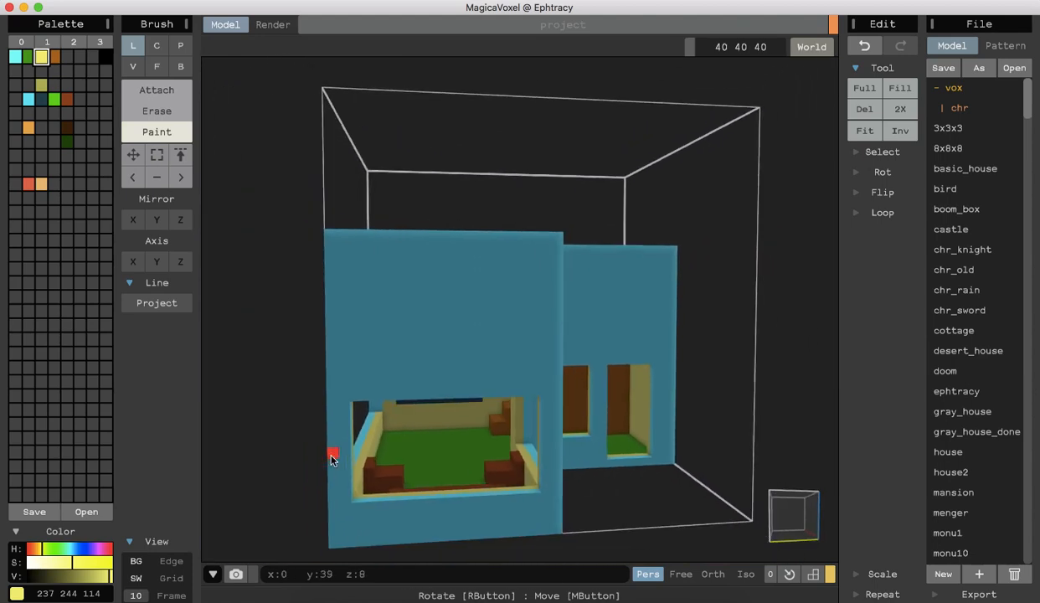
# Heighten the upper window facing the inner corner by erasing one voxel layer of its cyan and yellow top faces.
pyautogui.moveTo(616, 487); pyautogui.dragTo(541, 488, button='right')
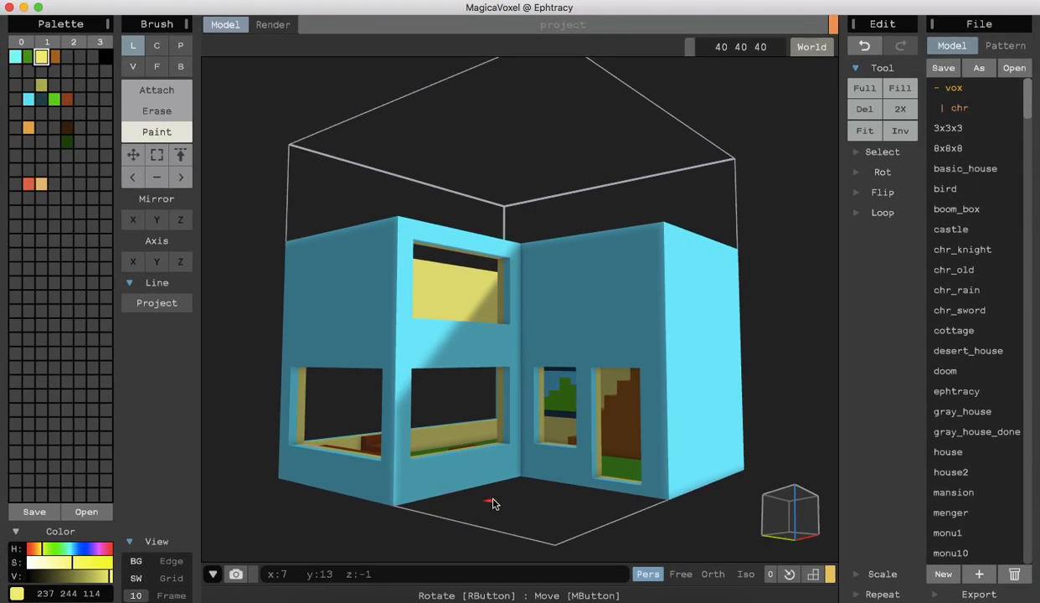
pyautogui.moveTo(490, 501); pyautogui.dragTo(504, 486, button='right')
pyautogui.click(156, 66)
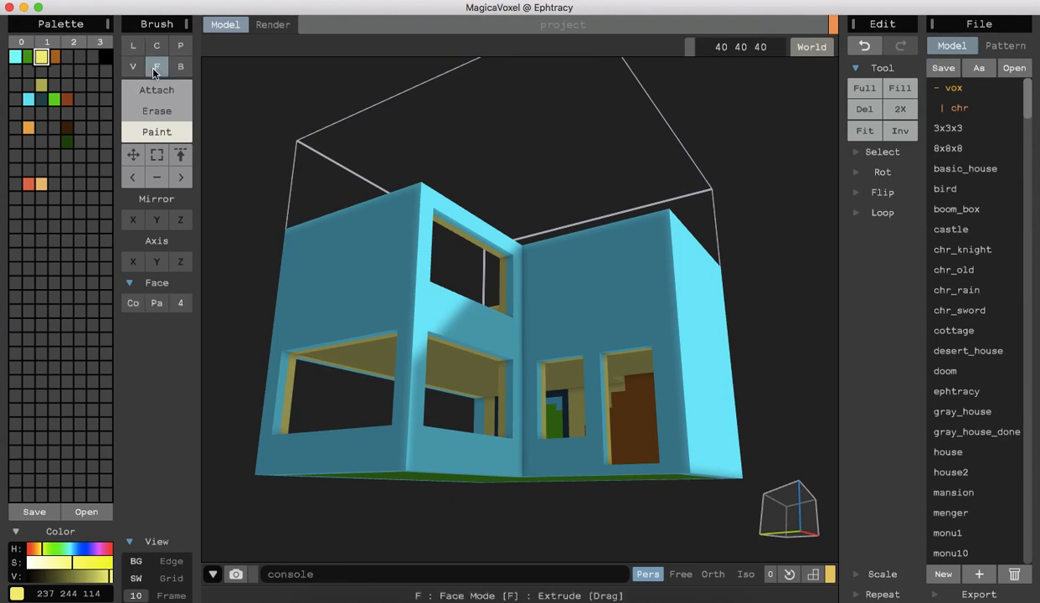
pyautogui.click(157, 111)
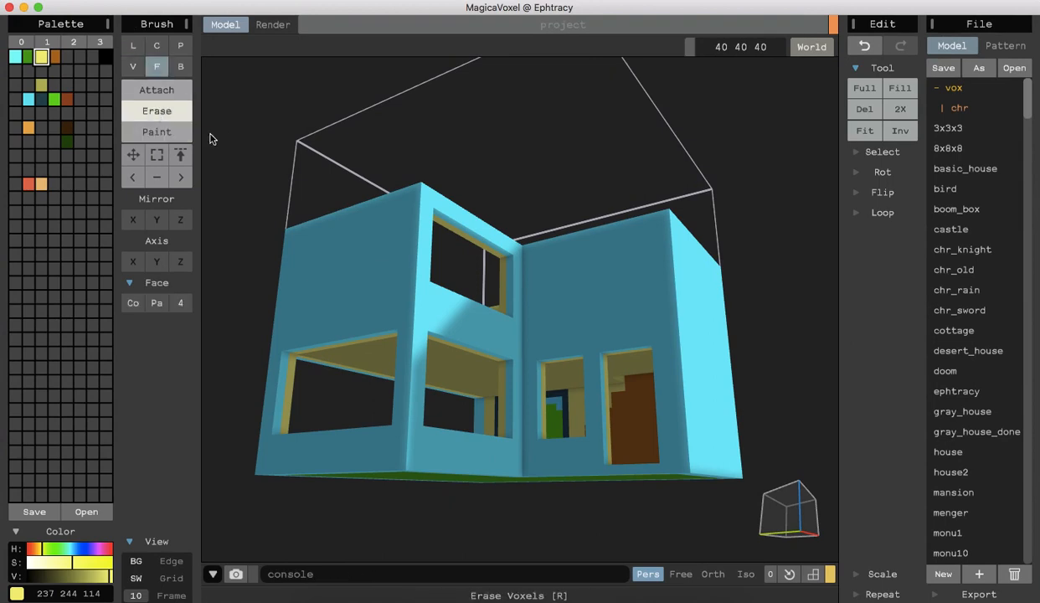
pyautogui.click(495, 256)
pyautogui.click(494, 256)
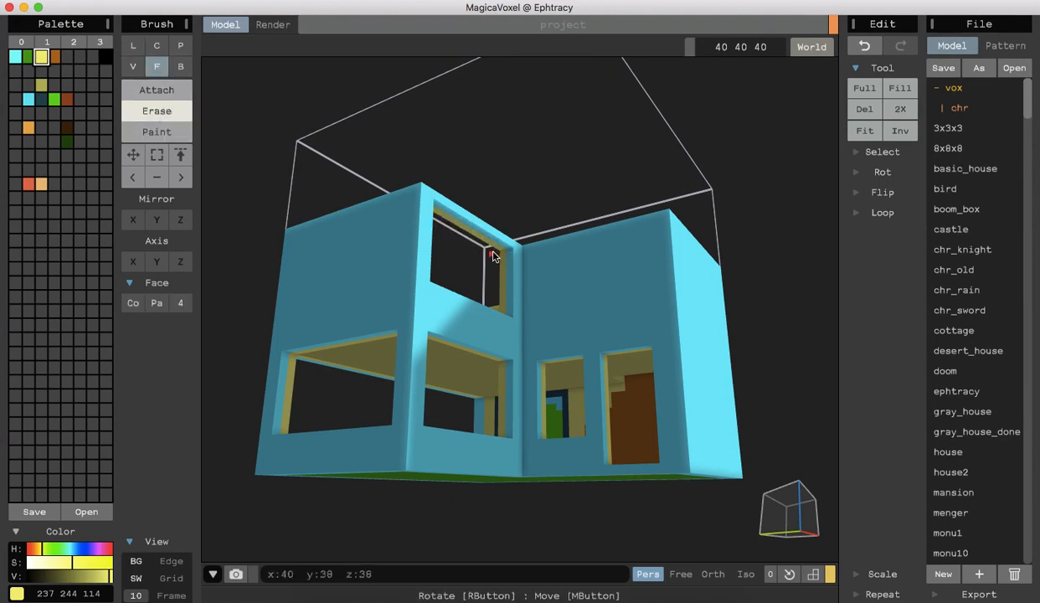
# Erase a wide window opening through the upper cyan wall and yellow lining, directly above the adjacent outer wall's wide ground-floor window.
pyautogui.moveTo(229, 316); pyautogui.dragTo(257, 358, button='right')
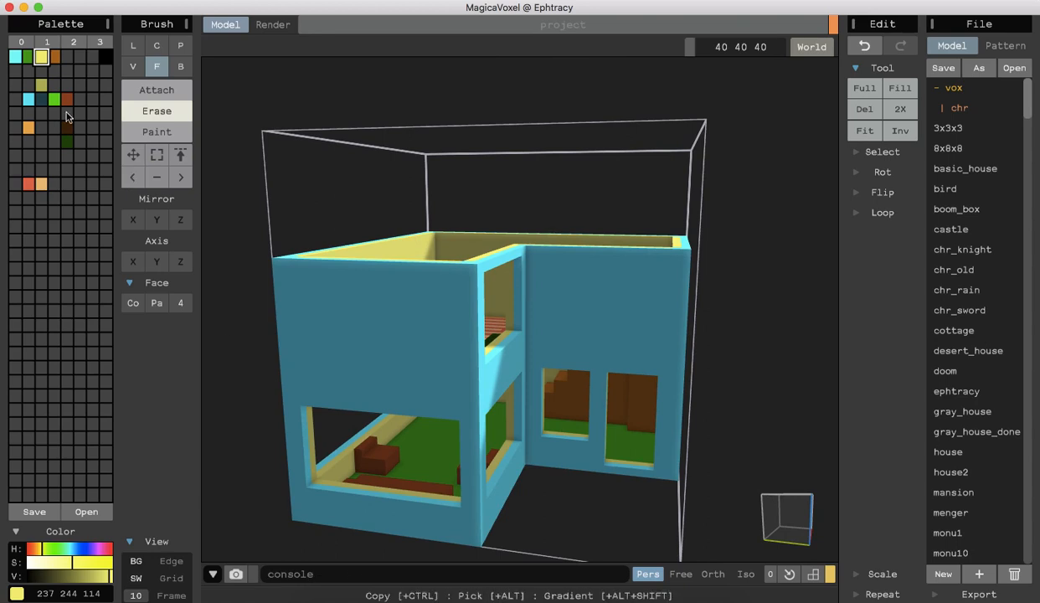
pyautogui.click(180, 66)
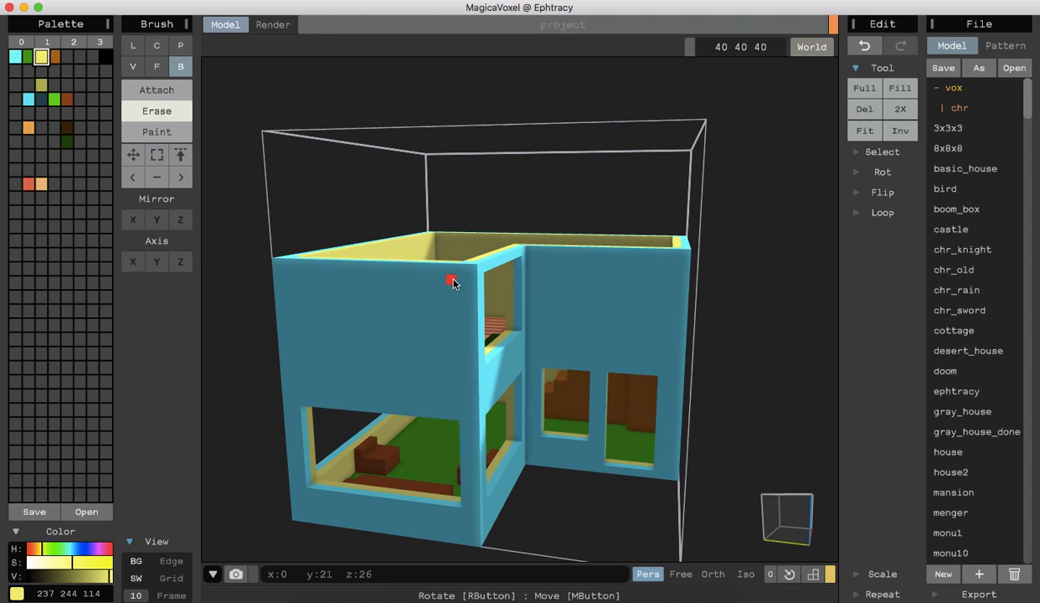
pyautogui.moveTo(453, 296)
pyautogui.mouseDown()
pyautogui.moveTo(451, 357)
pyautogui.moveTo(362, 358)
pyautogui.moveTo(302, 373)
pyautogui.moveTo(289, 356)
pyautogui.moveTo(302, 369)
pyautogui.mouseUp()
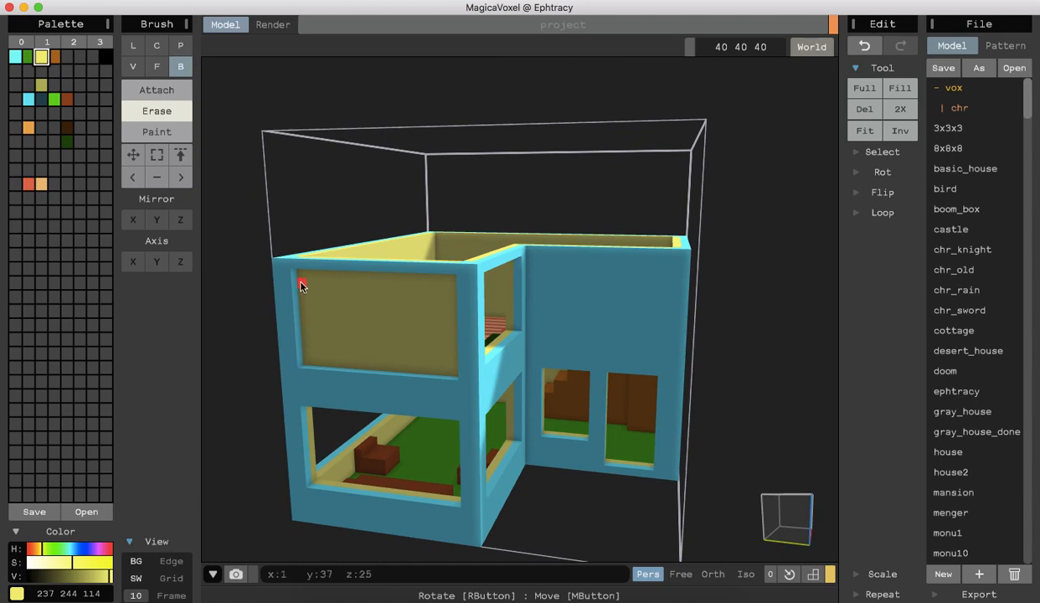
pyautogui.moveTo(300, 280); pyautogui.dragTo(453, 377)
pyautogui.moveTo(566, 486)
pyautogui.mouseDown(button='right')
pyautogui.moveTo(553, 506)
pyautogui.moveTo(525, 504)
pyautogui.moveTo(593, 530)
pyautogui.moveTo(605, 514)
pyautogui.moveTo(595, 520)
pyautogui.mouseUp(button='right')
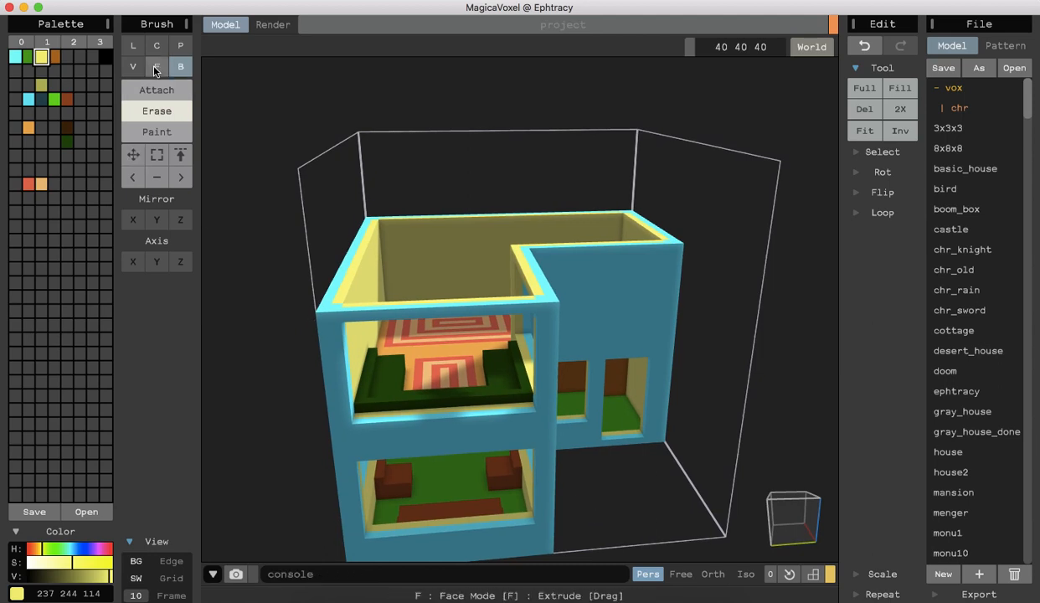
# Raise the new upper window's sill by attaching one voxel layer of yellow to its lining and one of cyan to its wall.
pyautogui.click(156, 67)
pyautogui.click(157, 89)
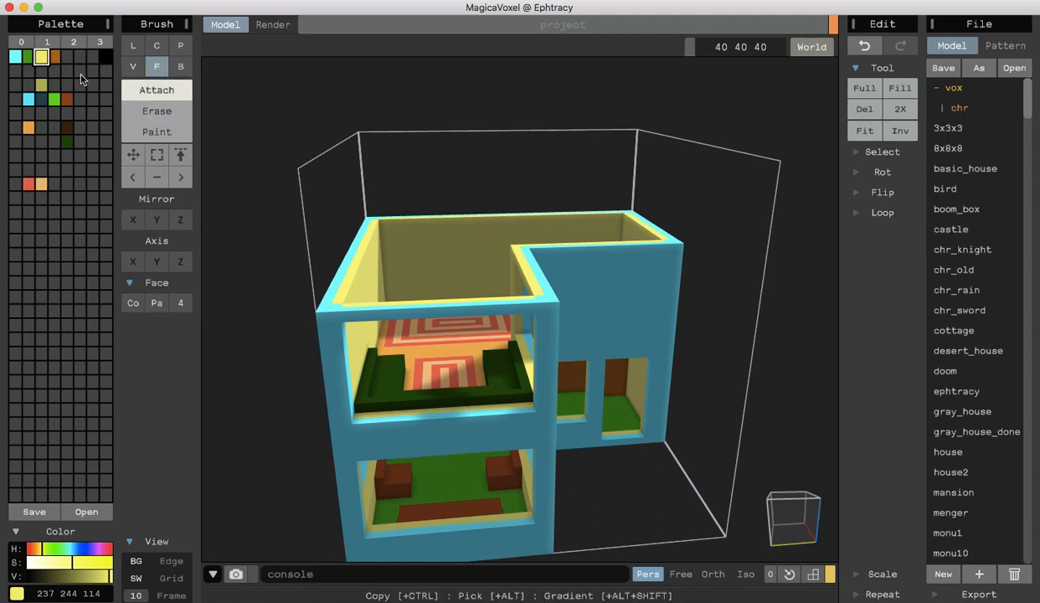
pyautogui.click(436, 407)
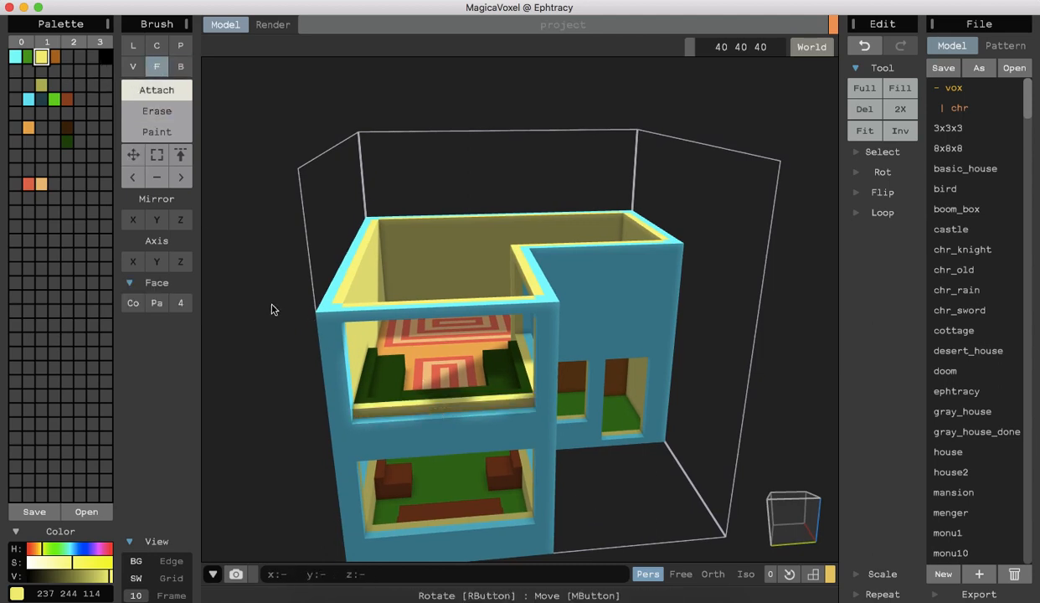
pyautogui.click(15, 56)
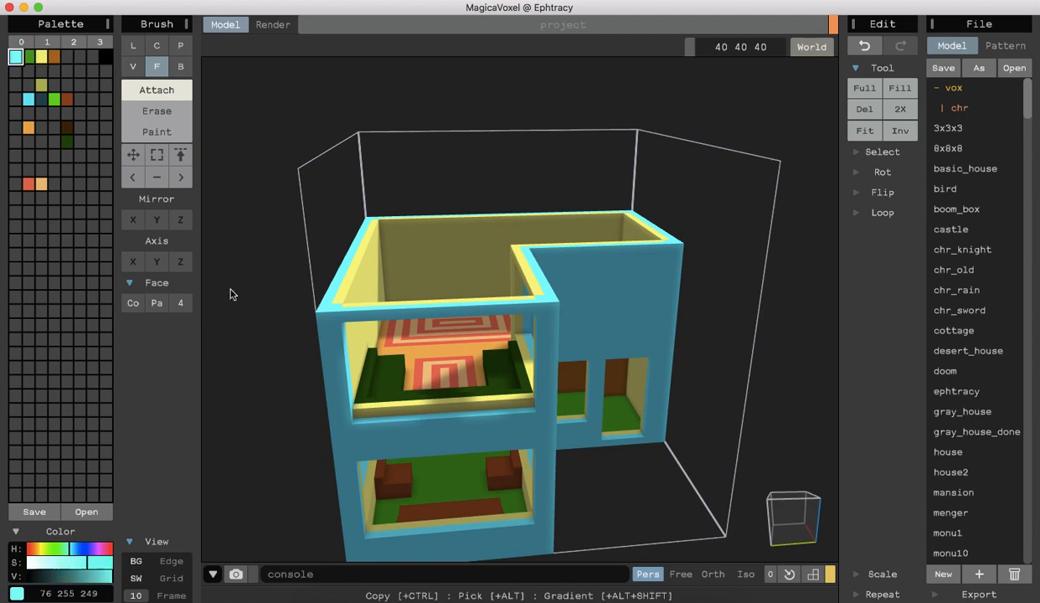
pyautogui.click(400, 415)
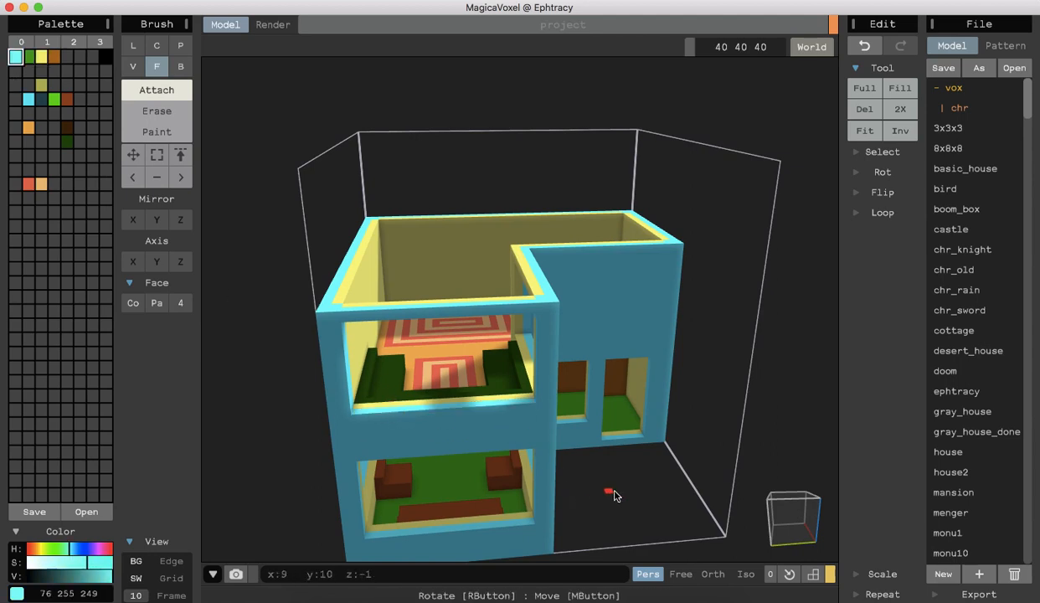
# Erase a long window opening through the cyan wall and yellow lining of the upper floor's long side, above the ground-floor window.
pyautogui.moveTo(624, 495); pyautogui.dragTo(681, 476, button='right')
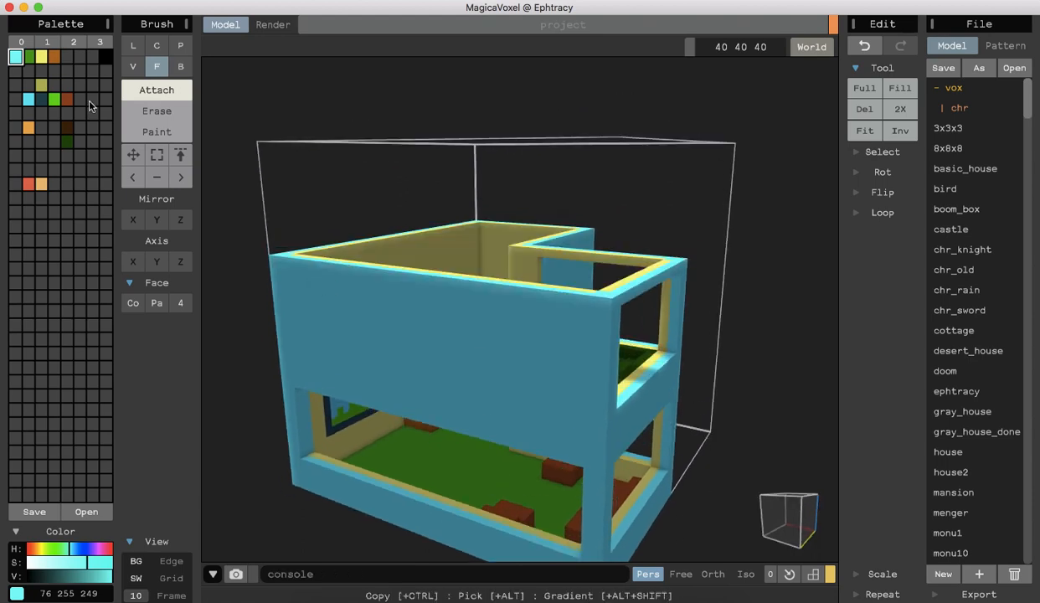
pyautogui.click(157, 111)
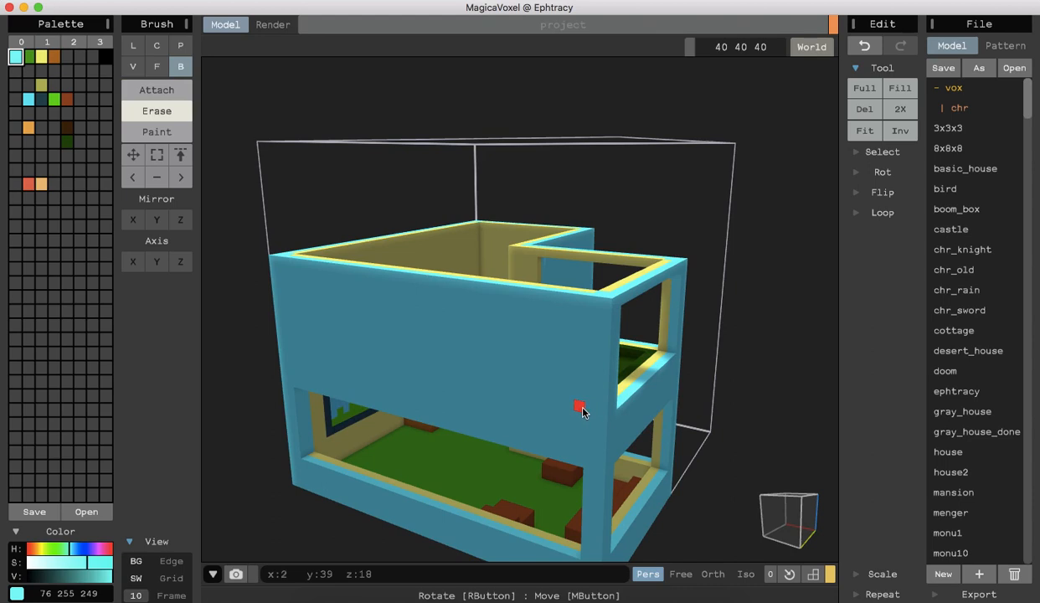
pyautogui.moveTo(470, 339)
pyautogui.mouseDown()
pyautogui.moveTo(434, 301)
pyautogui.moveTo(294, 273)
pyautogui.mouseUp()
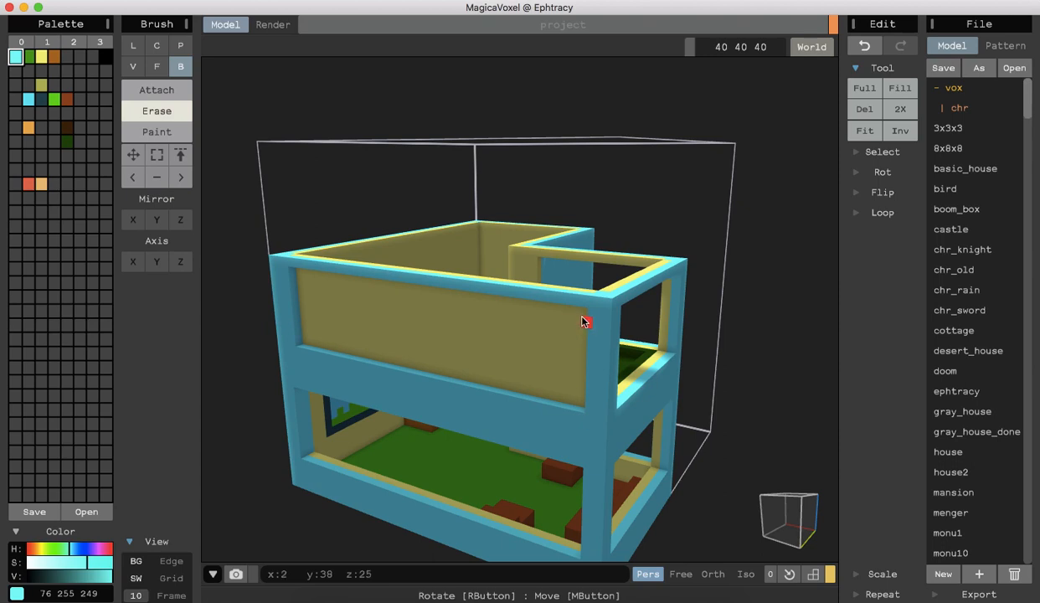
pyautogui.moveTo(586, 313)
pyautogui.mouseDown()
pyautogui.moveTo(524, 368)
pyautogui.moveTo(428, 371)
pyautogui.moveTo(302, 346)
pyautogui.mouseUp()
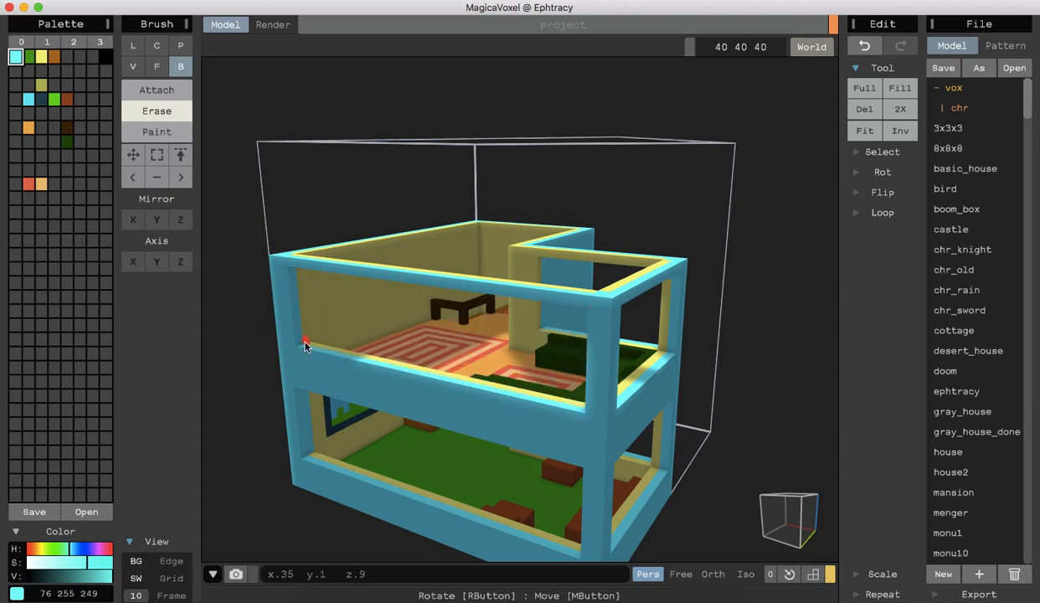
# Paint the inner voxel column of the corner post between the two outer upper windows yellow, using RGB 237, 244, 114.
pyautogui.moveTo(256, 435); pyautogui.dragTo(236, 435, button='right')
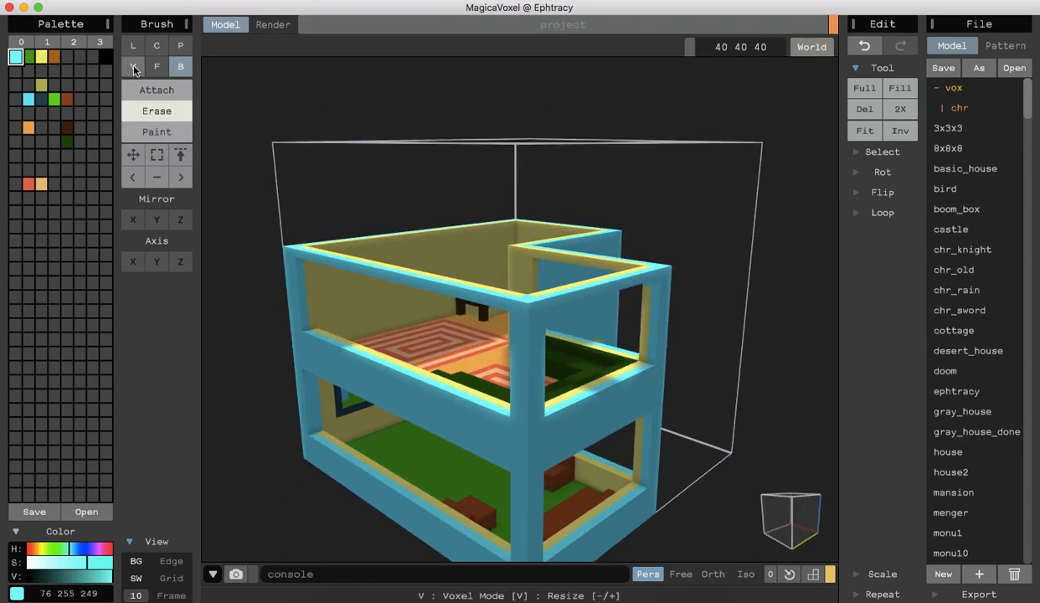
pyautogui.click(155, 66)
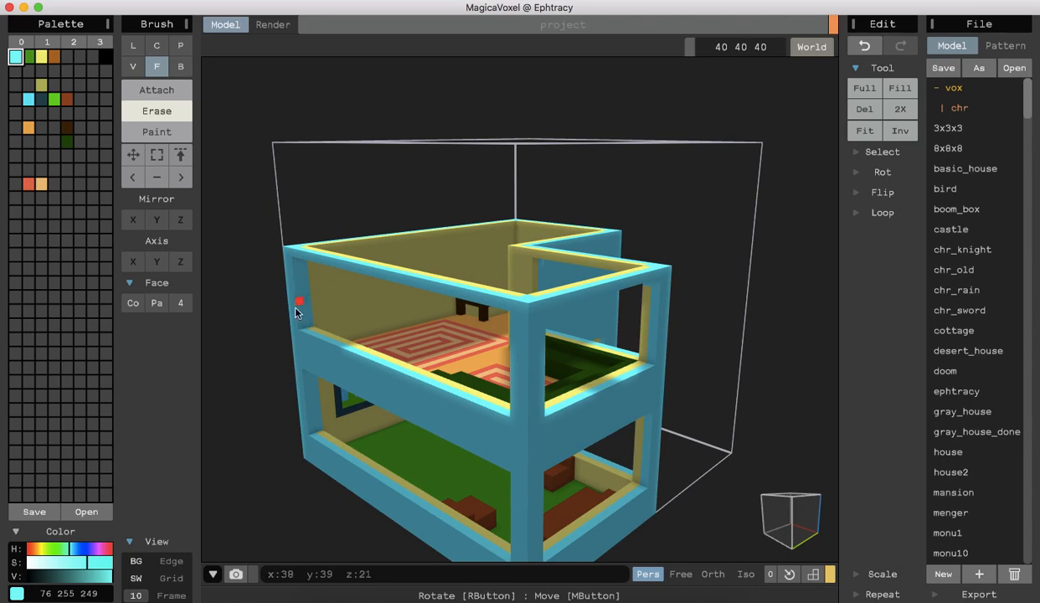
pyautogui.moveTo(273, 356); pyautogui.dragTo(373, 337, button='right')
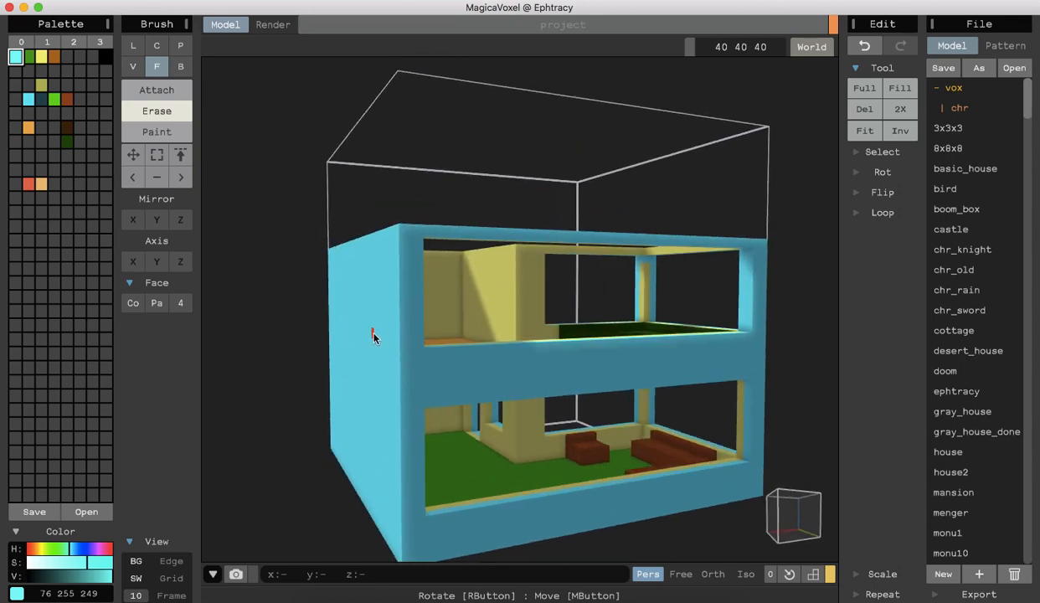
pyautogui.click(41, 57)
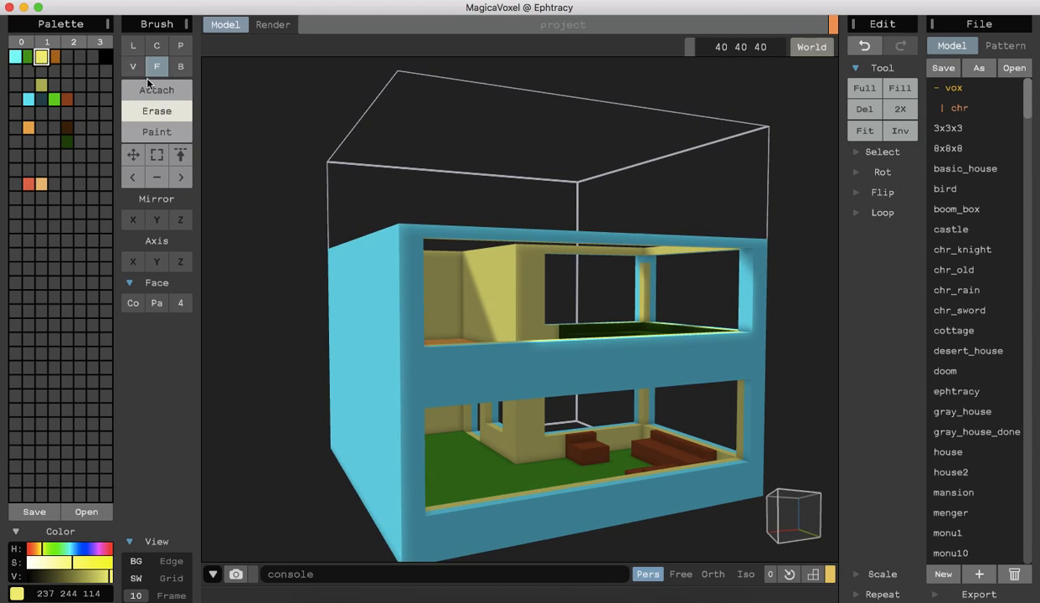
pyautogui.click(157, 132)
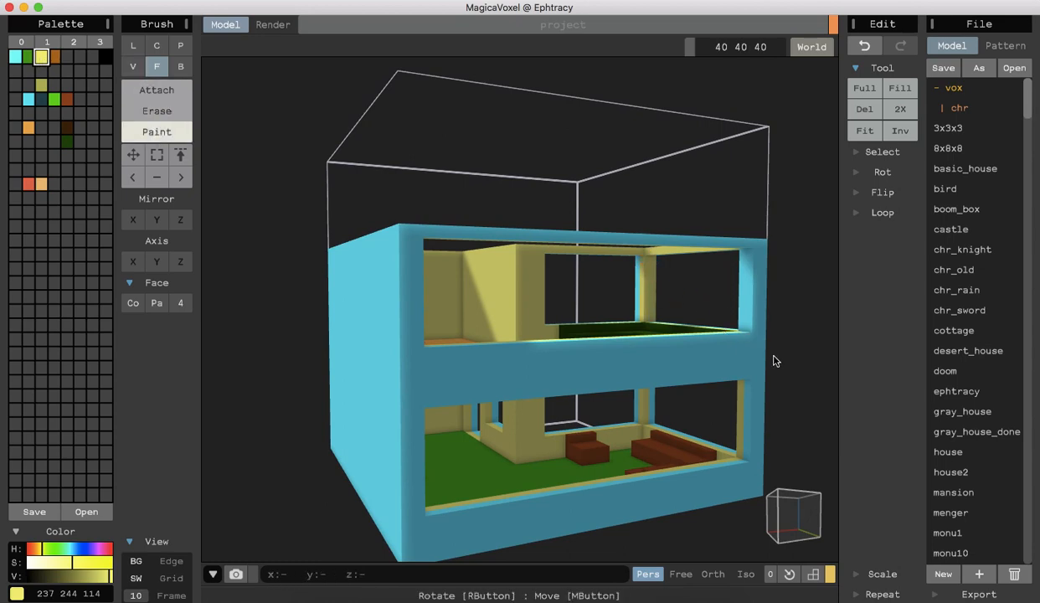
pyautogui.click(178, 67)
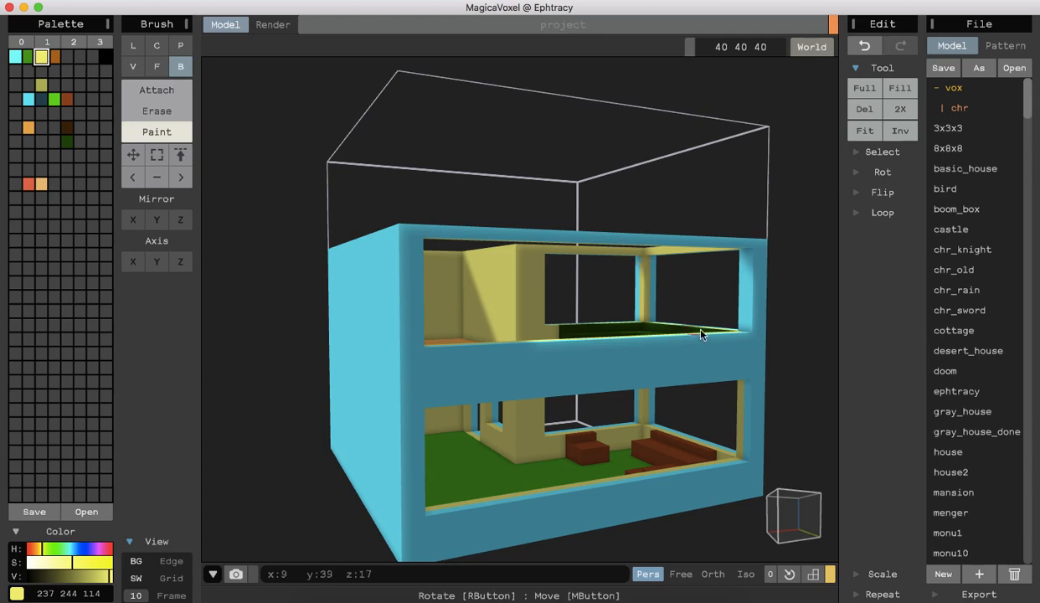
pyautogui.moveTo(793, 337)
pyautogui.mouseDown(button='right')
pyautogui.moveTo(841, 350)
pyautogui.moveTo(802, 343)
pyautogui.mouseUp(button='right')
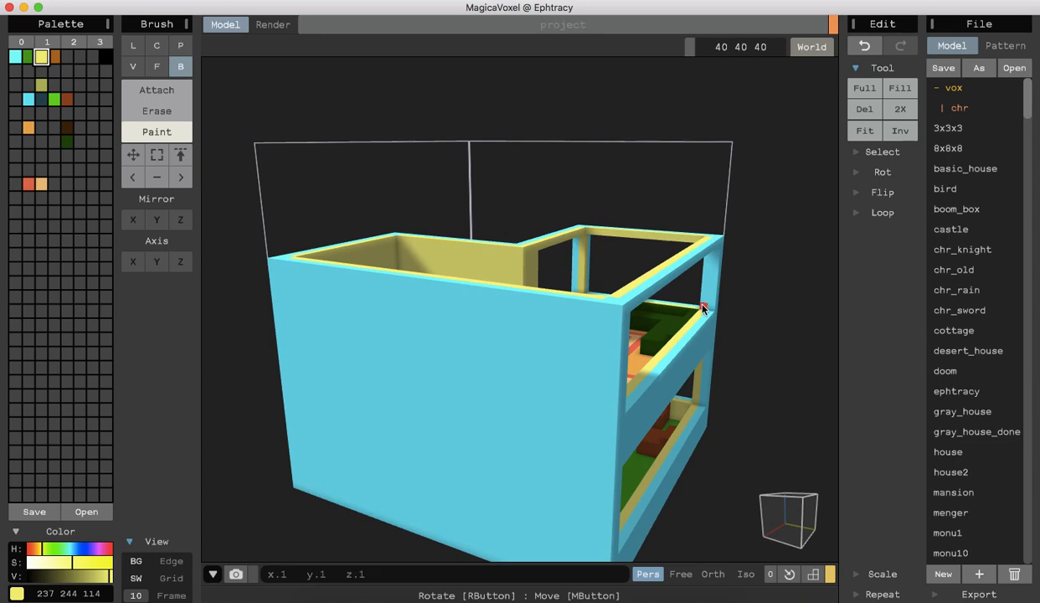
pyautogui.moveTo(753, 315); pyautogui.dragTo(577, 332, button='right')
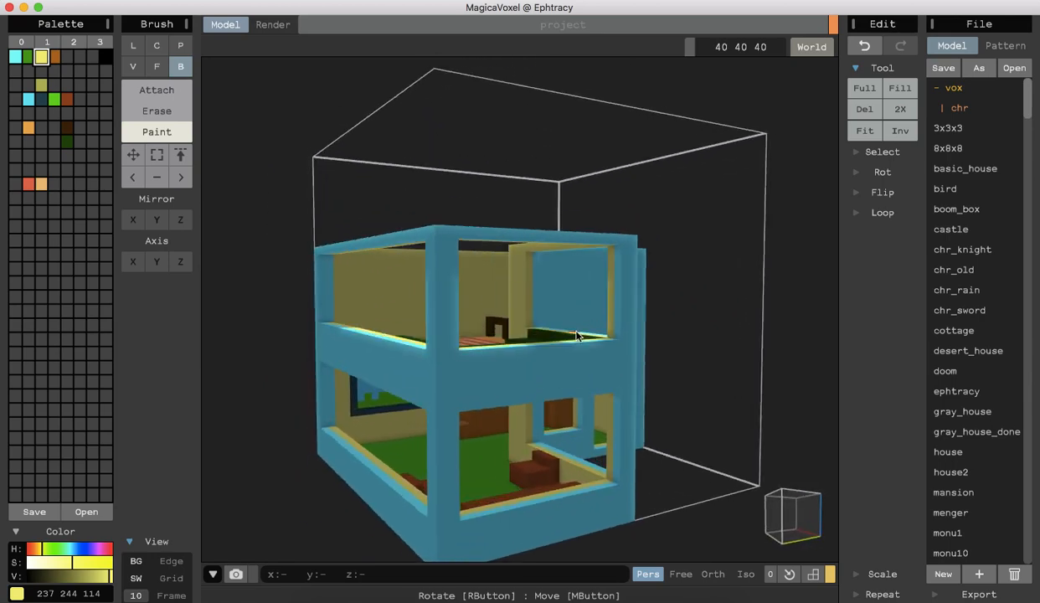
# Paint the inner voxel column of the long-side upper window's far jamb yellow to match the lining.
pyautogui.moveTo(303, 472); pyautogui.dragTo(284, 430, button='right')
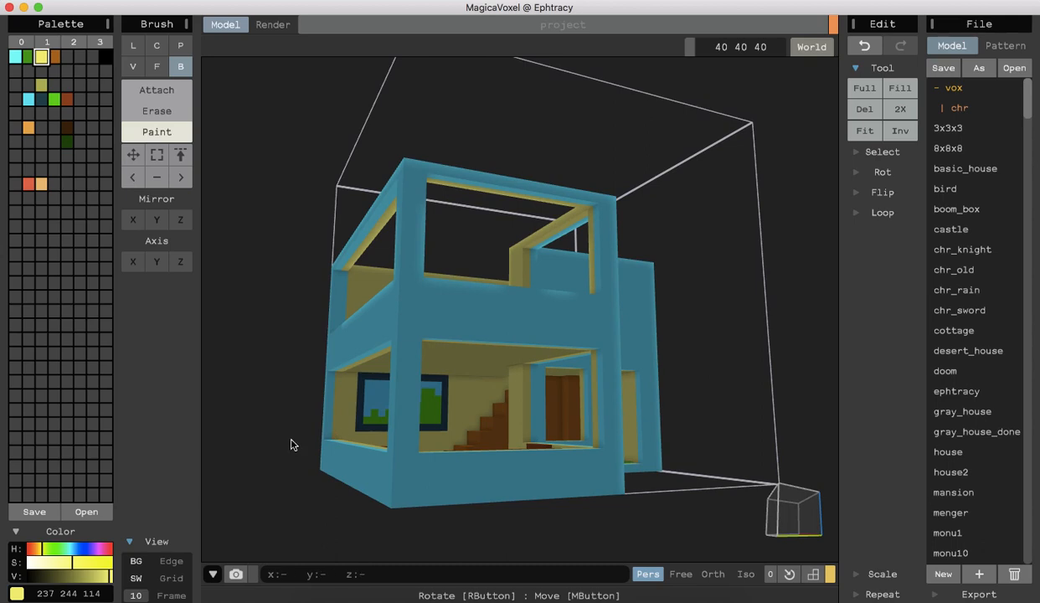
pyautogui.moveTo(288, 432); pyautogui.dragTo(317, 323, button='right')
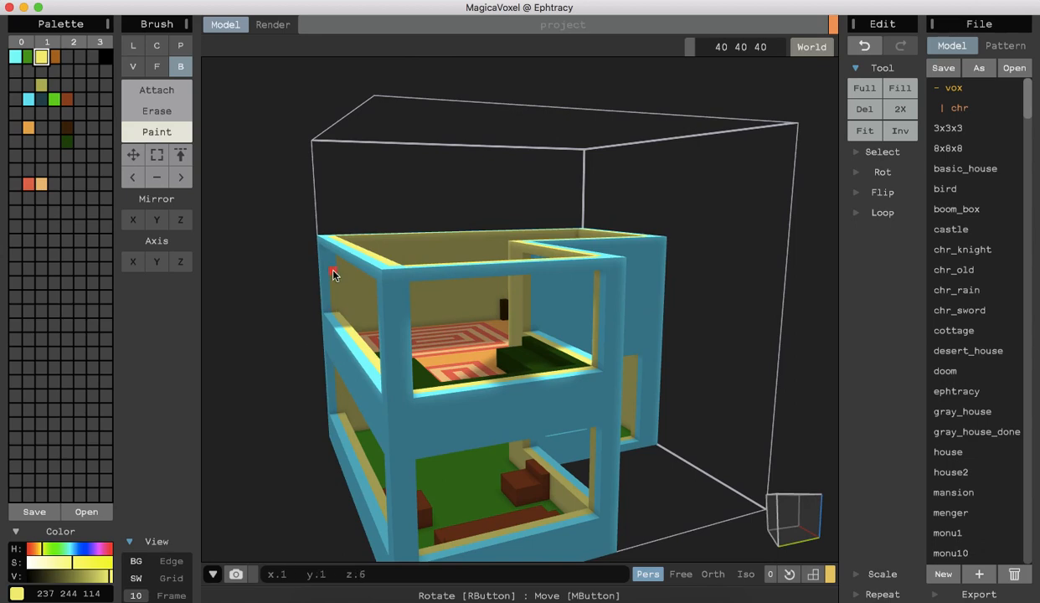
pyautogui.moveTo(290, 349); pyautogui.dragTo(295, 323, button='right')
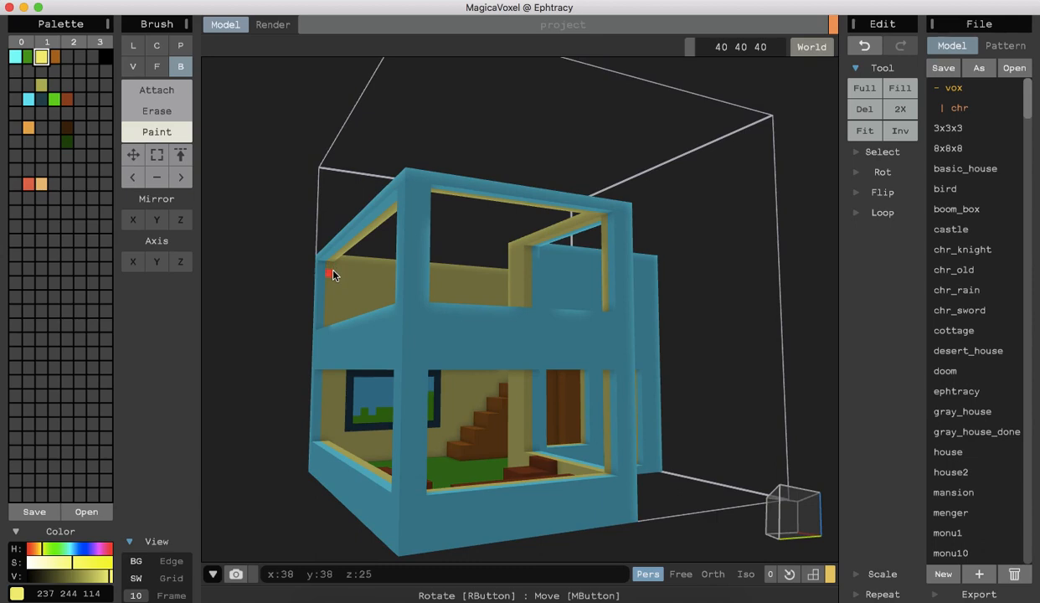
pyautogui.moveTo(255, 348); pyautogui.dragTo(466, 447, button='right')
# Erase a wide upper-floor window opening through the cyan wall and yellow lining above the front door and its neighbouring small window.
pyautogui.moveTo(265, 338); pyautogui.dragTo(530, 262, button='right')
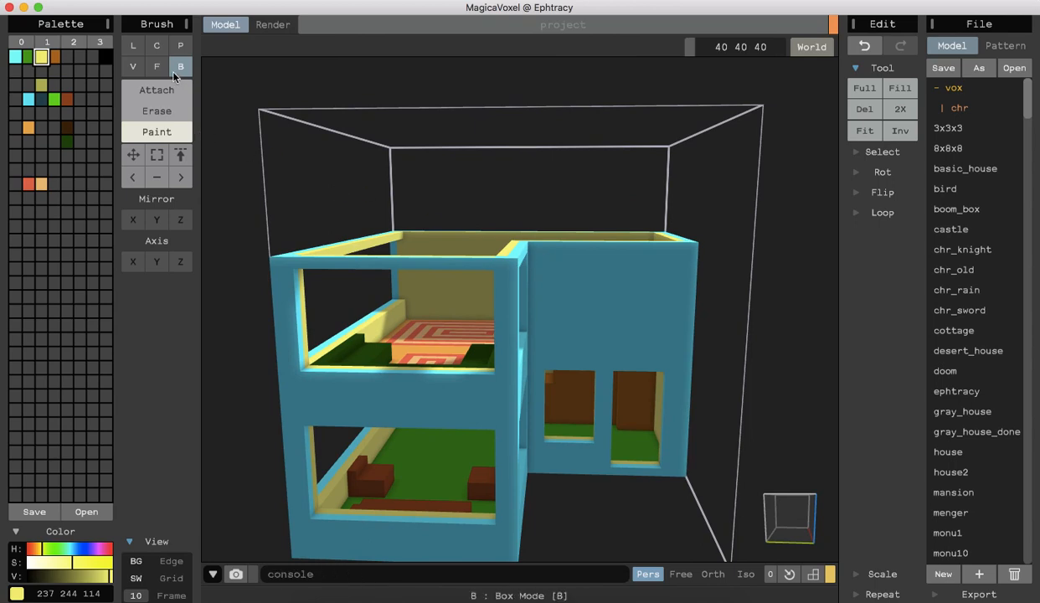
pyautogui.click(160, 111)
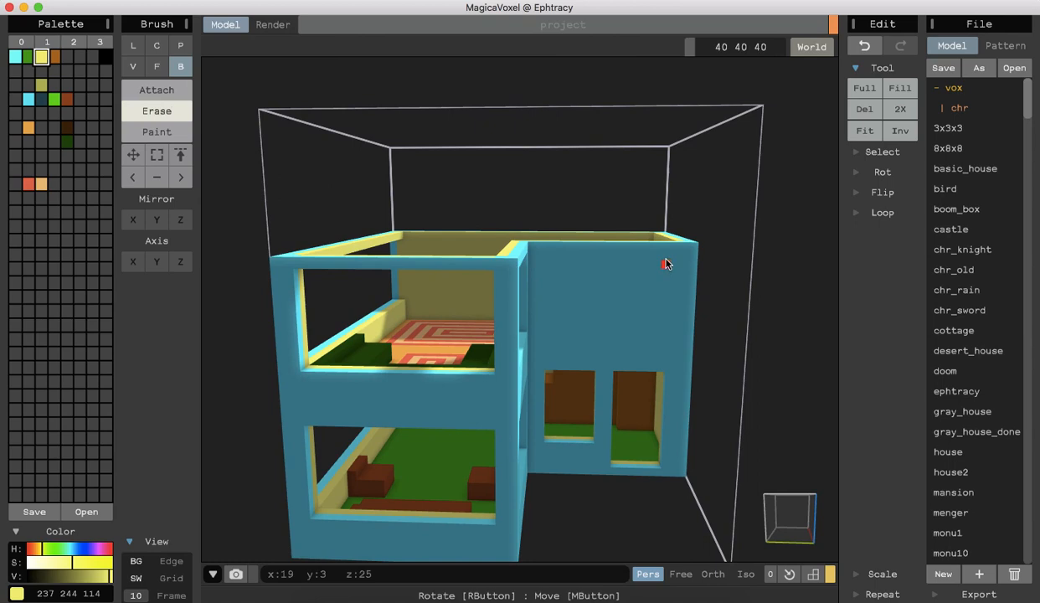
pyautogui.moveTo(624, 350); pyautogui.dragTo(540, 329)
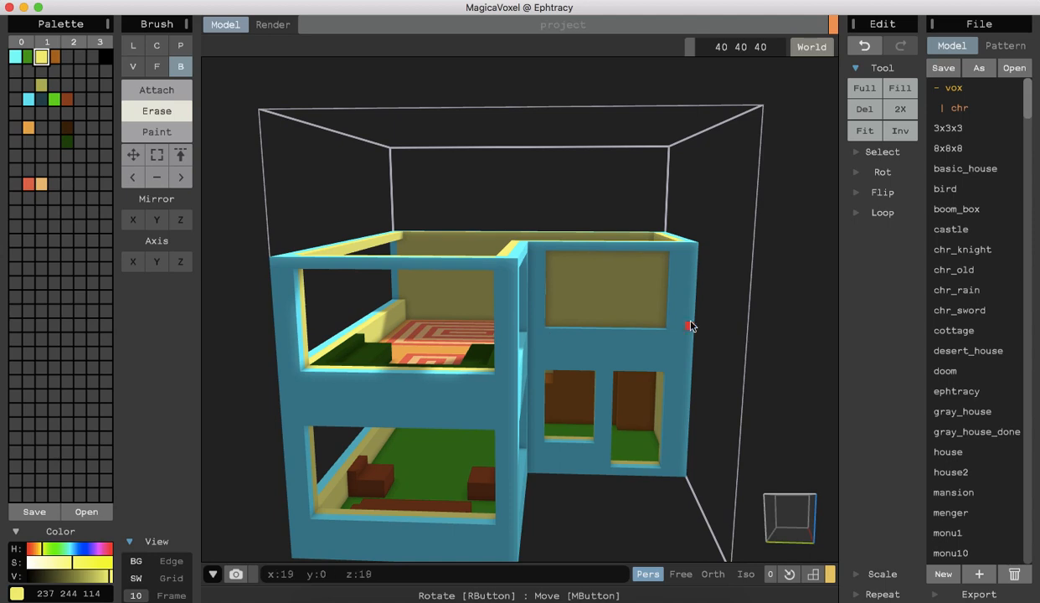
pyautogui.moveTo(734, 358); pyautogui.dragTo(694, 342, button='right')
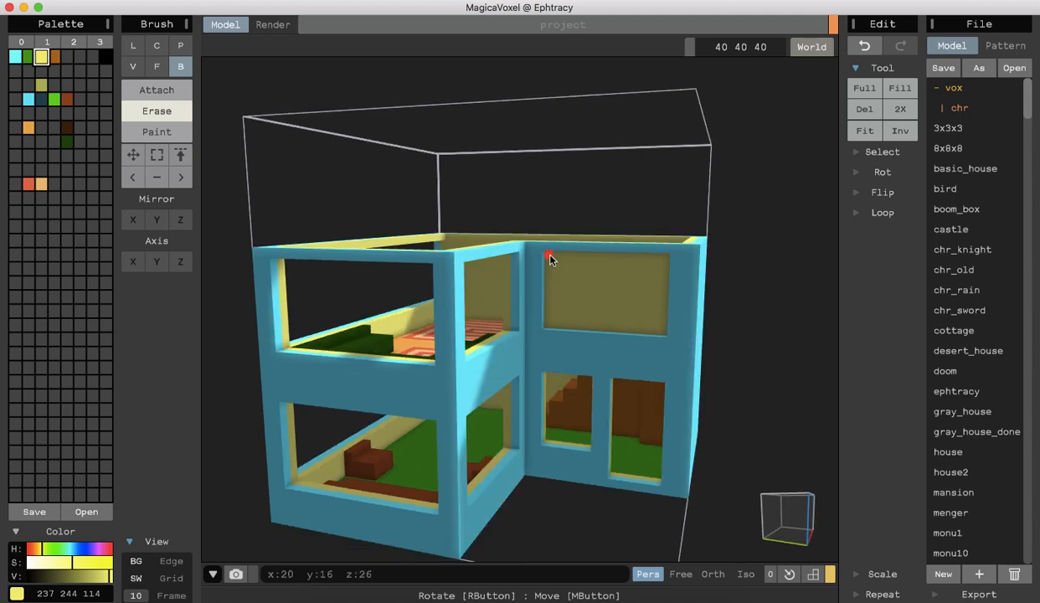
pyautogui.moveTo(549, 258)
pyautogui.mouseDown()
pyautogui.moveTo(646, 303)
pyautogui.moveTo(638, 314)
pyautogui.mouseUp()
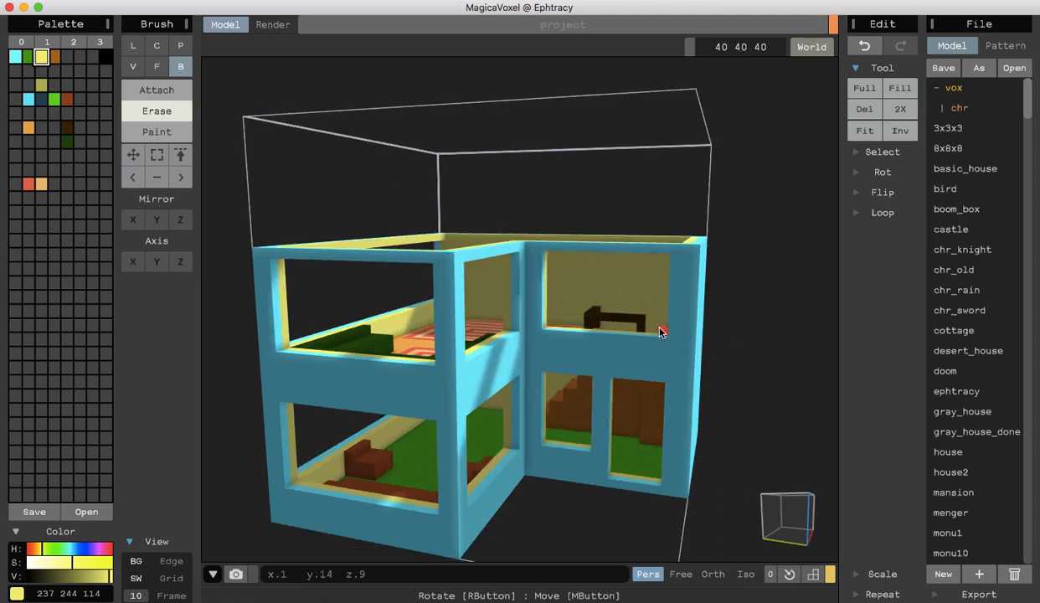
# Erase an upper-floor window opening through the blank long cyan wall and its yellow lining, near the corner with the large windows.
pyautogui.moveTo(788, 371); pyautogui.dragTo(516, 362, button='right')
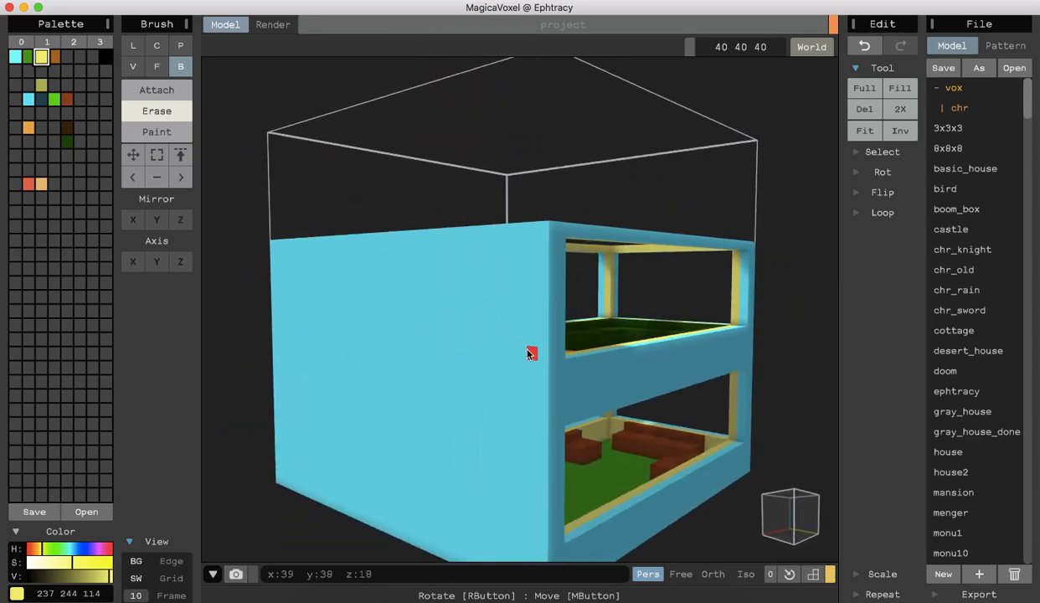
pyautogui.moveTo(524, 352)
pyautogui.mouseDown()
pyautogui.moveTo(524, 258)
pyautogui.moveTo(512, 243)
pyautogui.moveTo(380, 252)
pyautogui.moveTo(520, 353)
pyautogui.mouseUp()
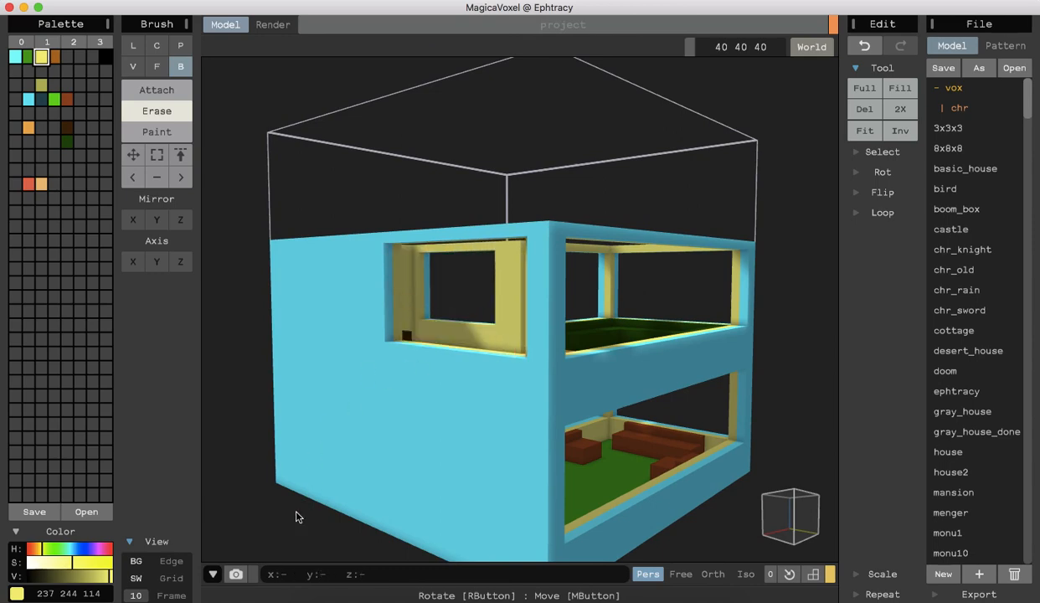
pyautogui.moveTo(292, 528); pyautogui.dragTo(222, 534, button='right')
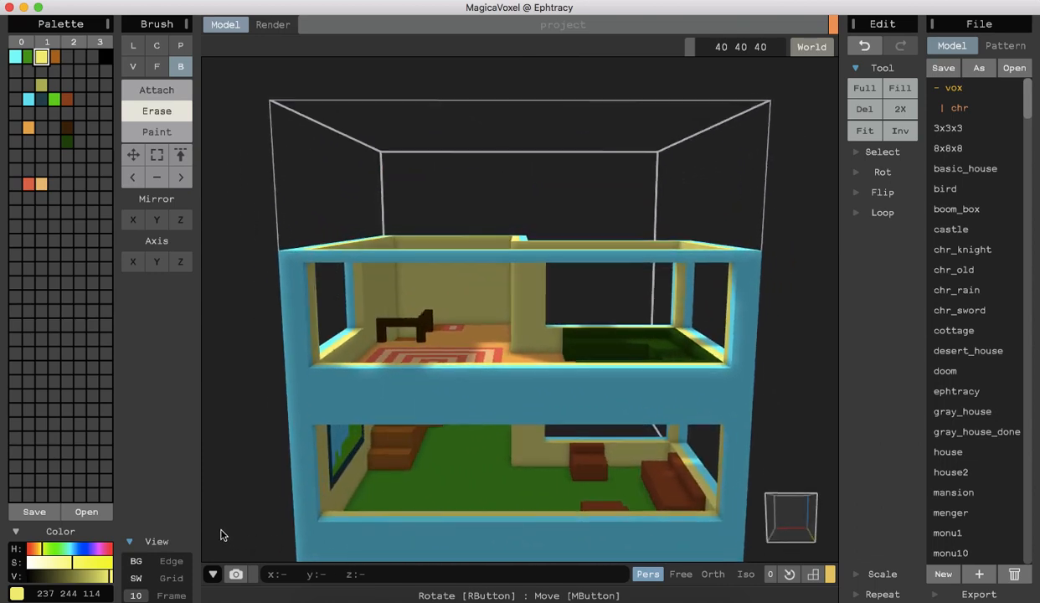
pyautogui.moveTo(786, 396); pyautogui.dragTo(963, 408, button='right')
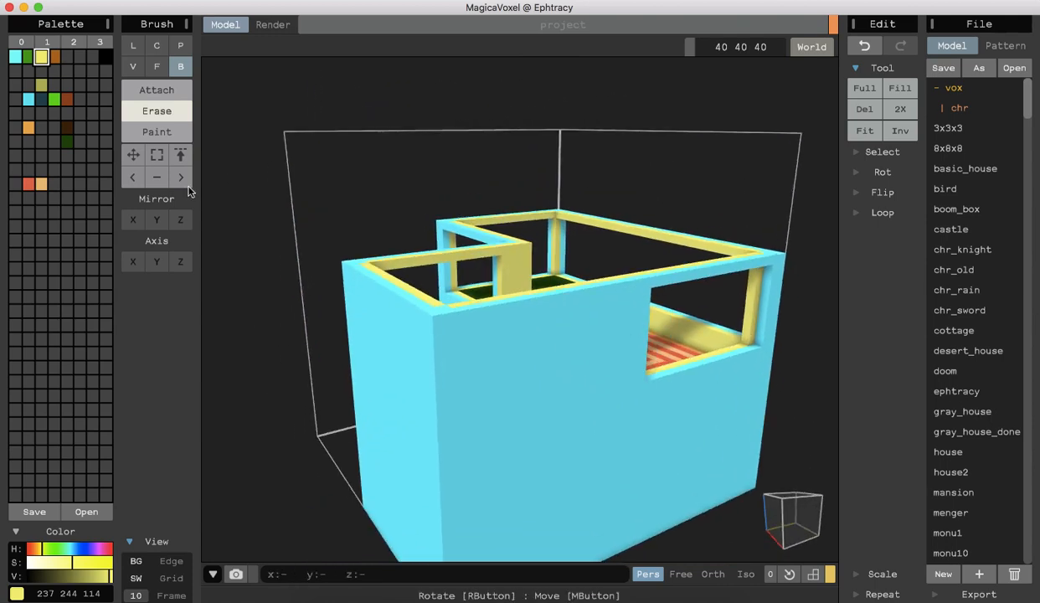
pyautogui.click(157, 66)
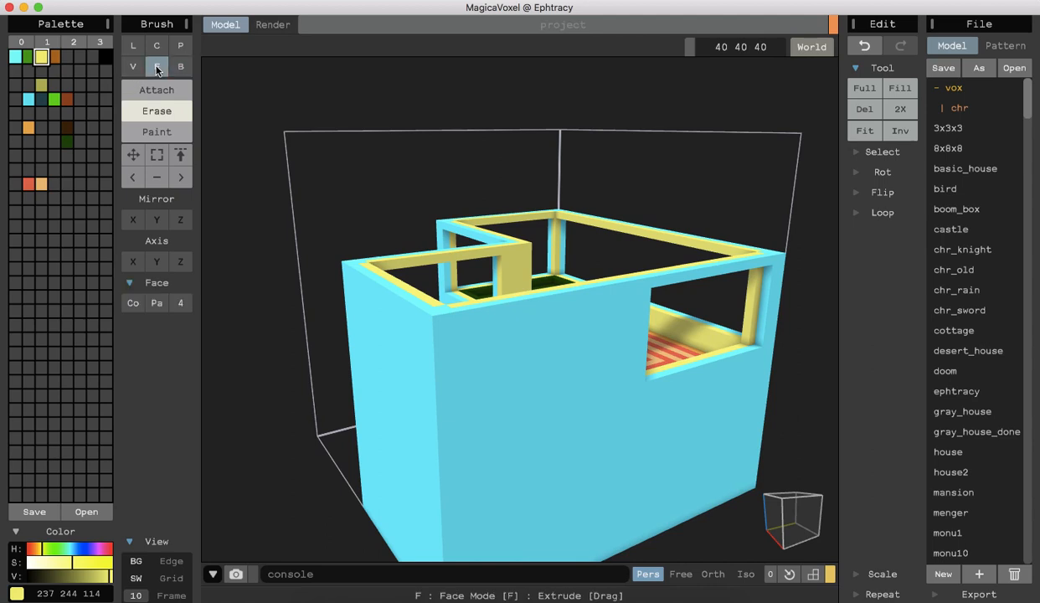
pyautogui.click(157, 89)
pyautogui.click(15, 56)
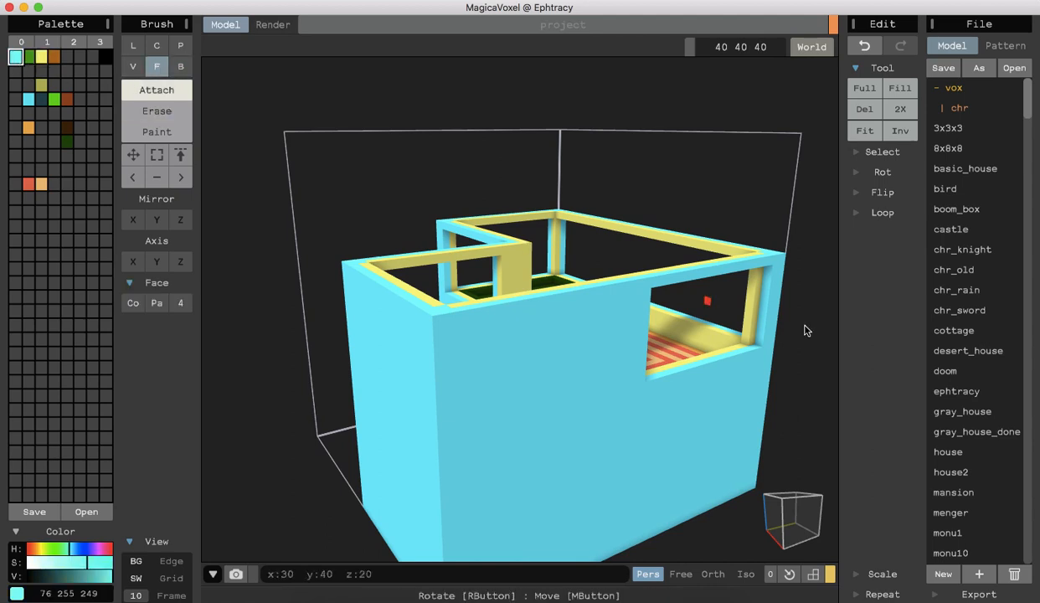
pyautogui.moveTo(793, 380); pyautogui.dragTo(541, 393, button='right')
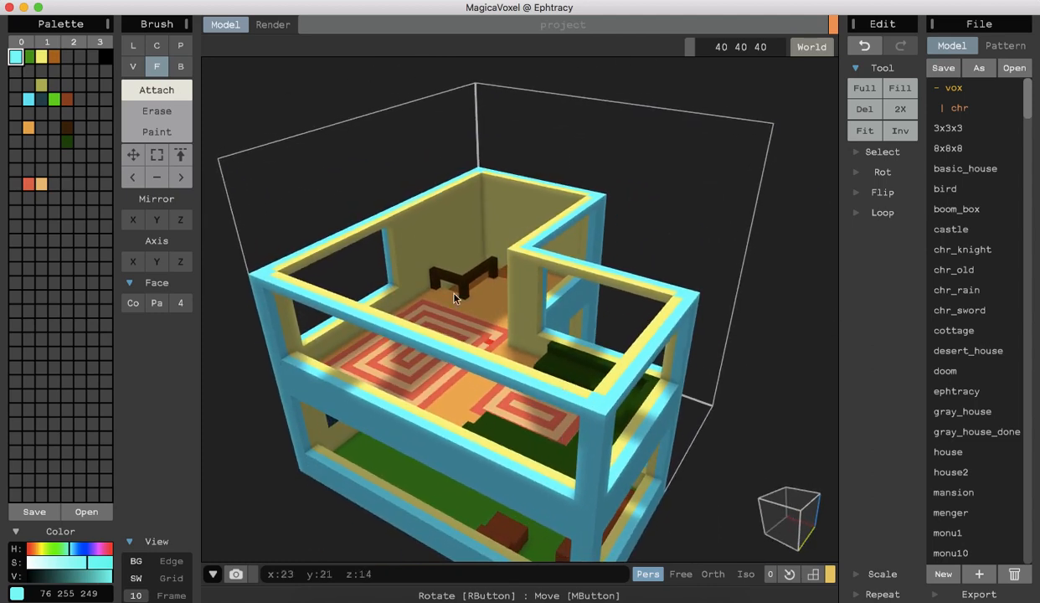
pyautogui.moveTo(257, 483); pyautogui.dragTo(327, 452, button='right')
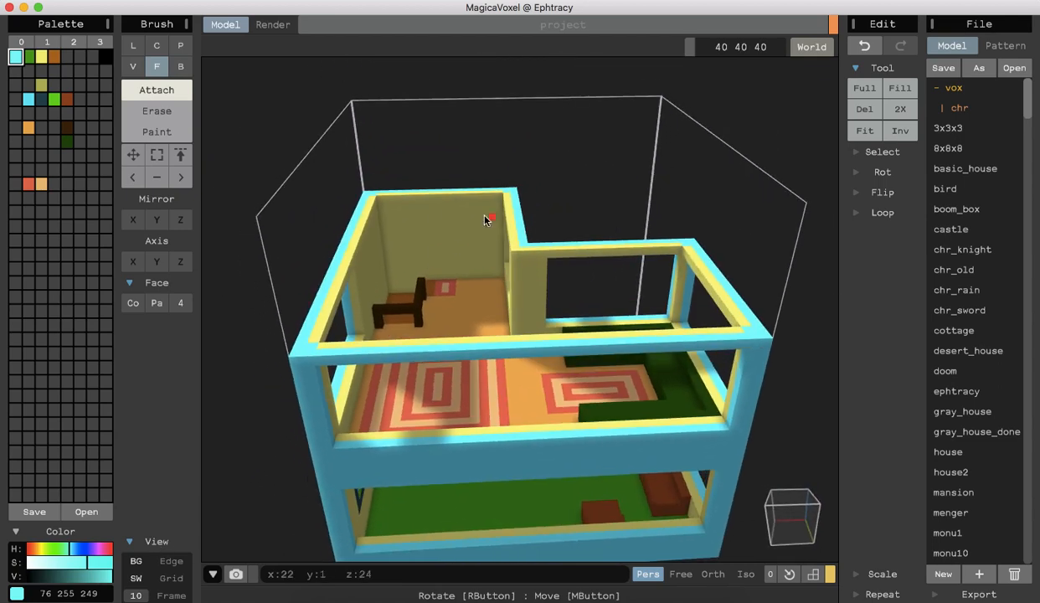
pyautogui.moveTo(262, 383); pyautogui.dragTo(510, 370, button='right')
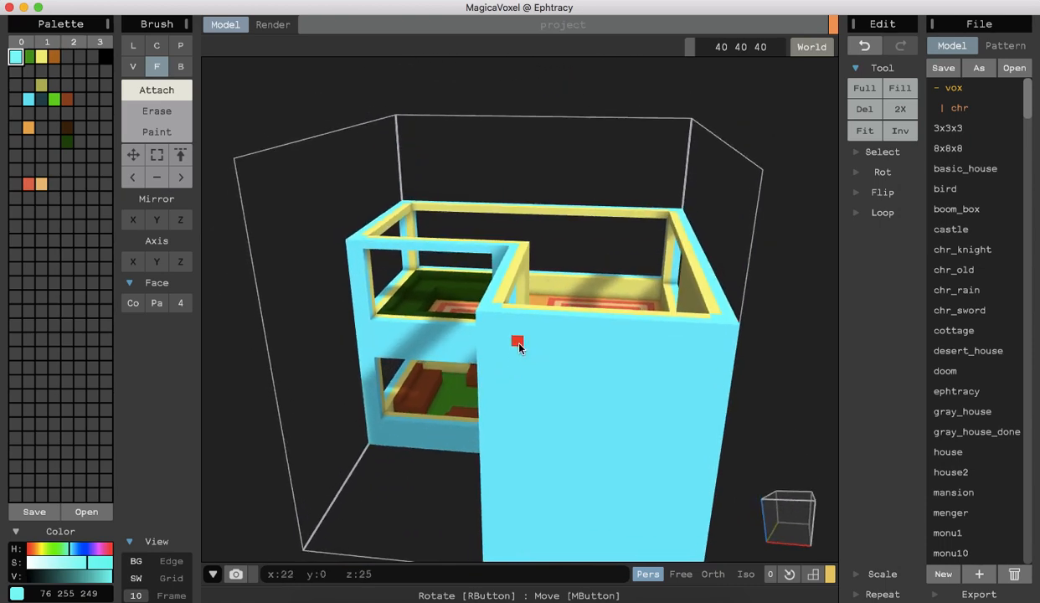
# Erase a narrow upright upper-floor window through the cyan wall and yellow lining of the blank end wall, near the recessed entrance corner.
pyautogui.moveTo(438, 475); pyautogui.dragTo(484, 472, button='right')
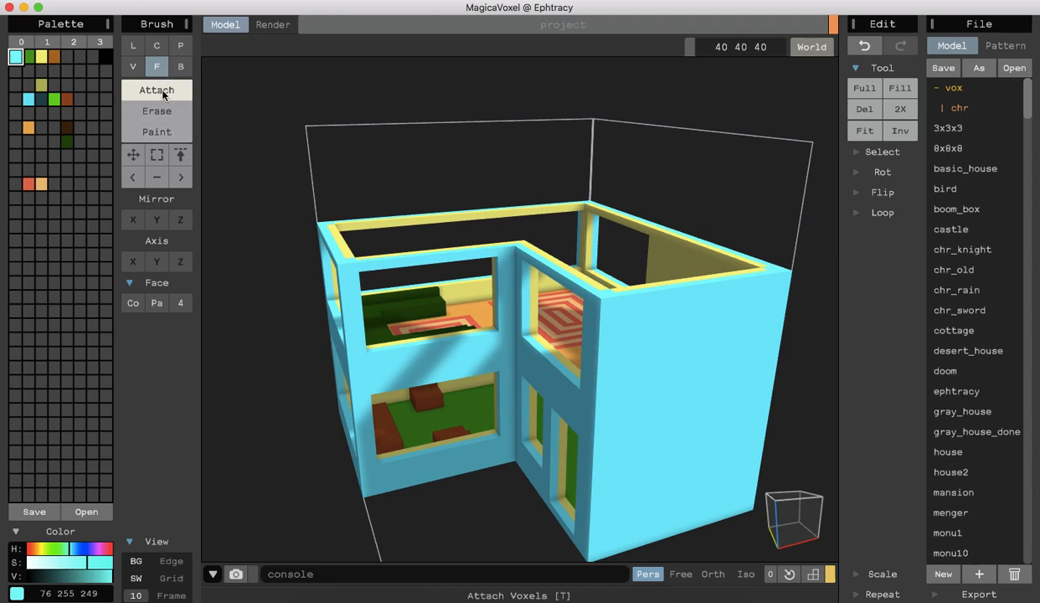
pyautogui.click(181, 68)
pyautogui.click(168, 110)
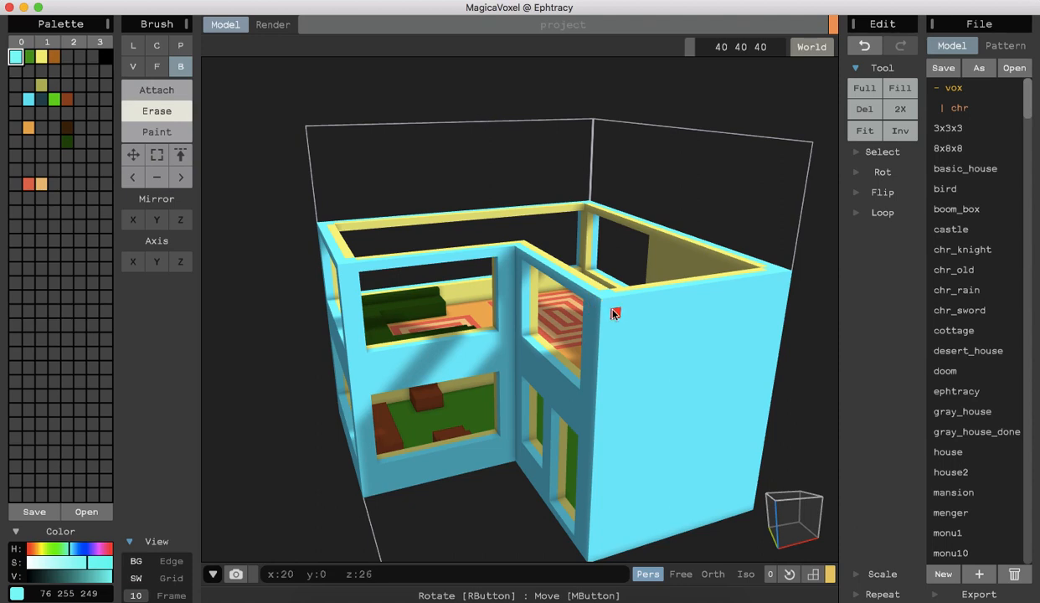
pyautogui.moveTo(651, 353); pyautogui.dragTo(666, 366)
pyautogui.moveTo(503, 495); pyautogui.dragTo(542, 467, button='right')
pyautogui.moveTo(546, 452); pyautogui.dragTo(596, 448)
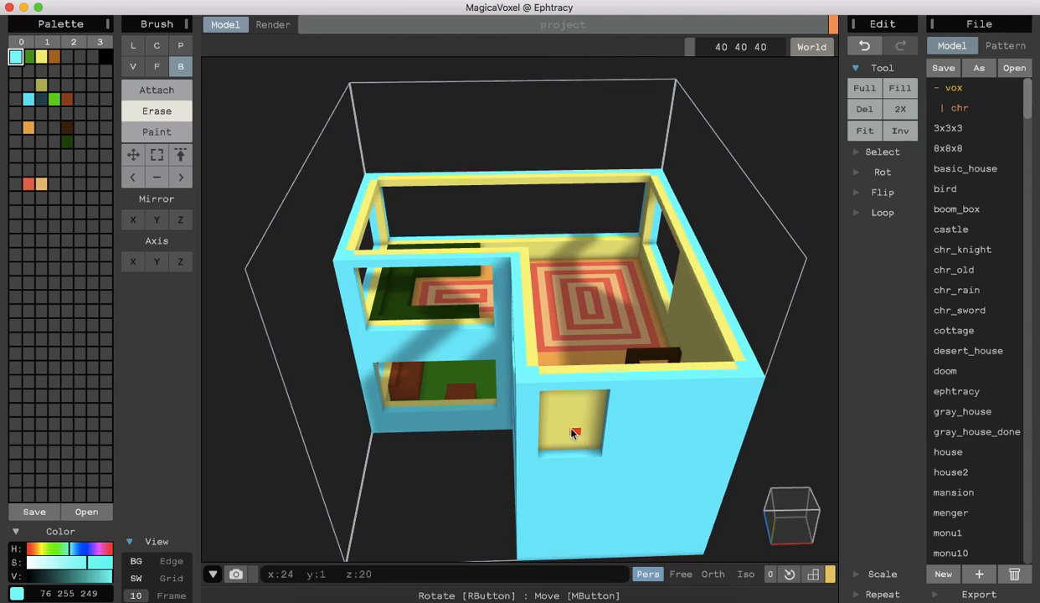
pyautogui.moveTo(420, 514); pyautogui.dragTo(399, 462, button='right')
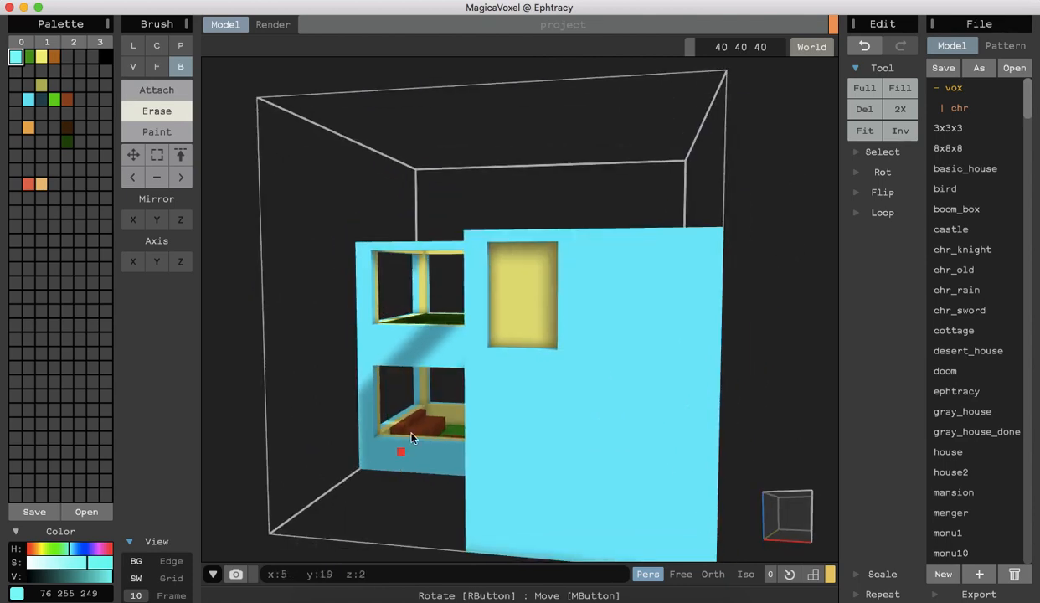
pyautogui.moveTo(493, 255); pyautogui.dragTo(548, 341)
pyautogui.moveTo(383, 476)
pyautogui.mouseDown(button='right')
pyautogui.moveTo(466, 511)
pyautogui.moveTo(608, 521)
pyautogui.moveTo(620, 502)
pyautogui.mouseUp(button='right')
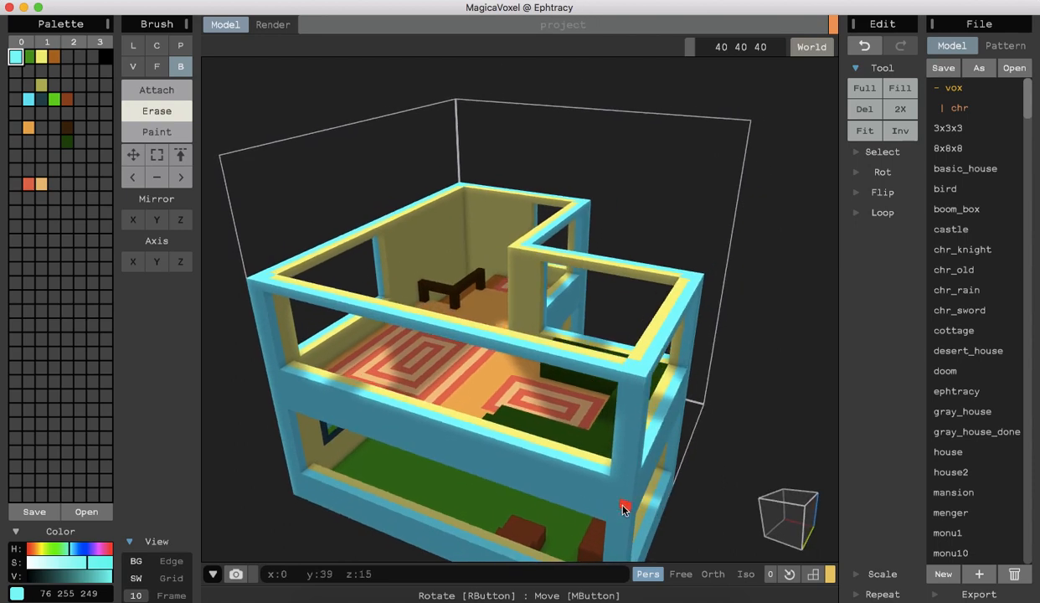
pyautogui.moveTo(256, 502); pyautogui.dragTo(174, 485, button='right')
pyautogui.moveTo(241, 446); pyautogui.dragTo(251, 443, button='right')
pyautogui.scroll(-3, 251, 443)
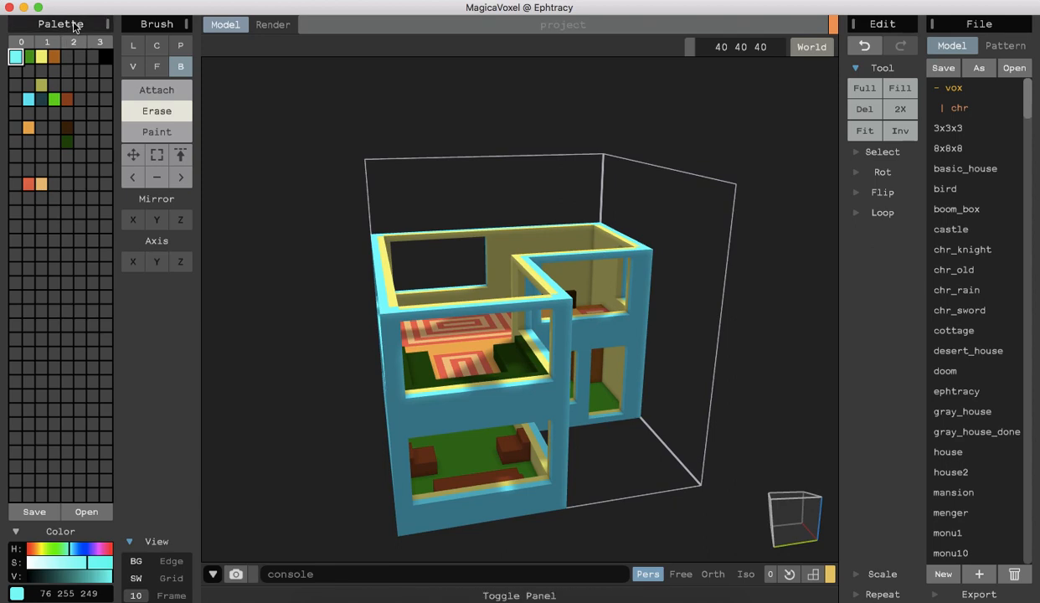
# Save the project as summer_house and save its colour palette as summer_house.png.
pyautogui.click(114, 1)
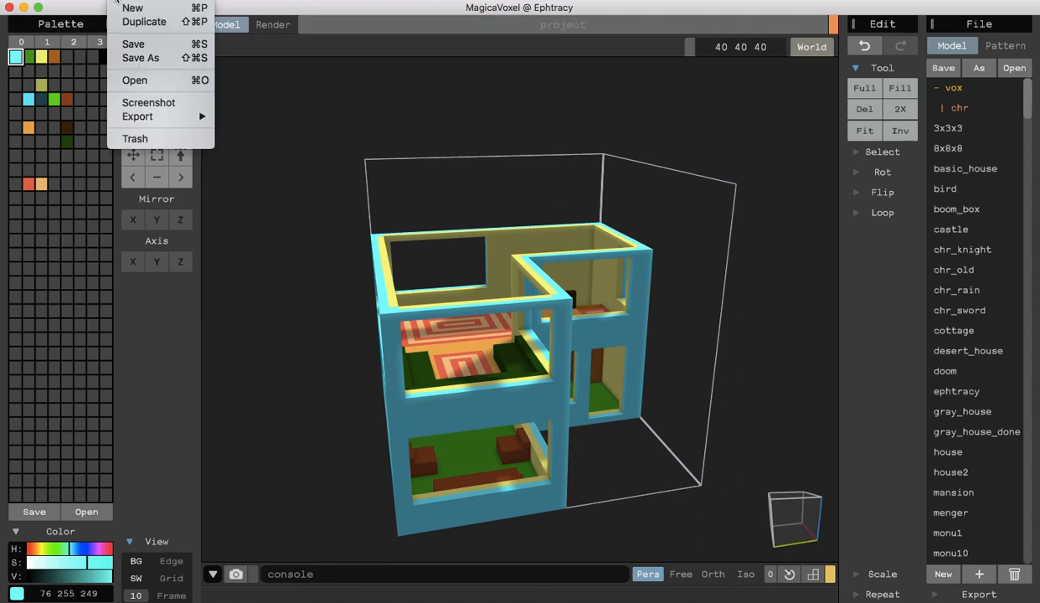
pyautogui.click(141, 58)
pyautogui.write('summer_house')
pyautogui.press('Return')
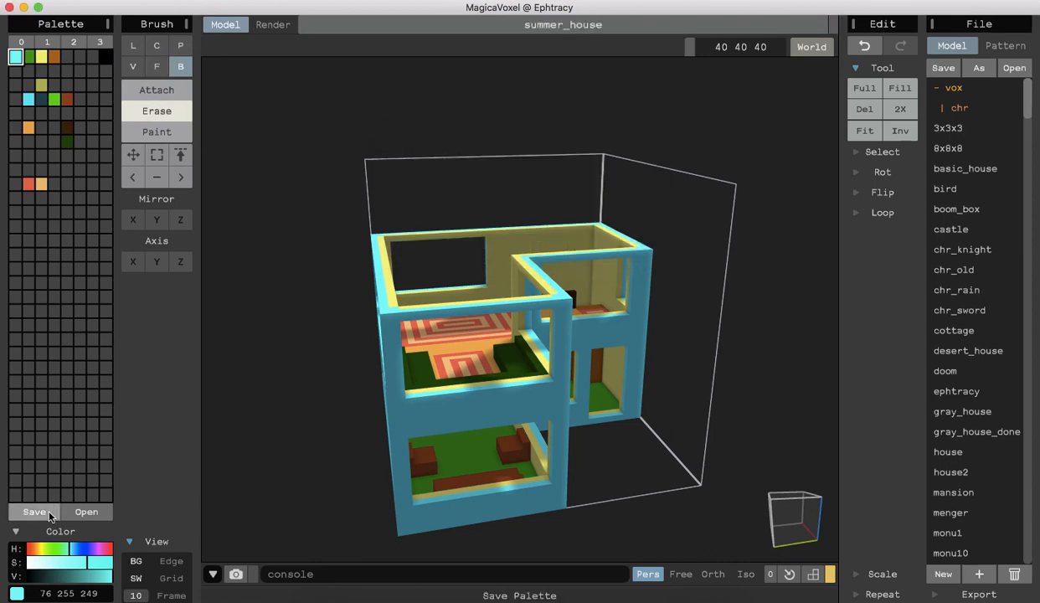
pyautogui.click(49, 513)
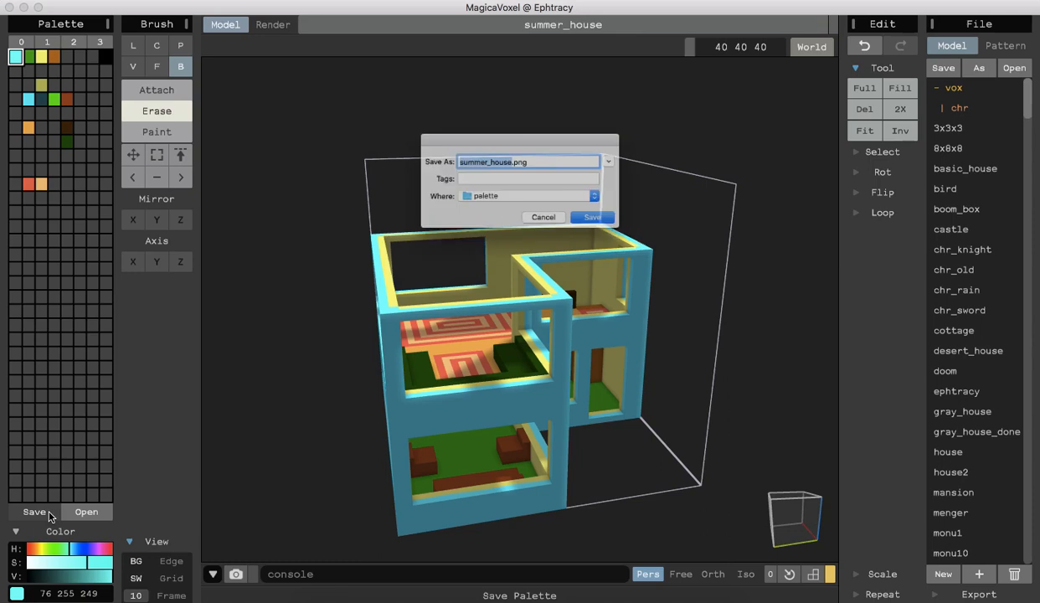
pyautogui.click(613, 228)
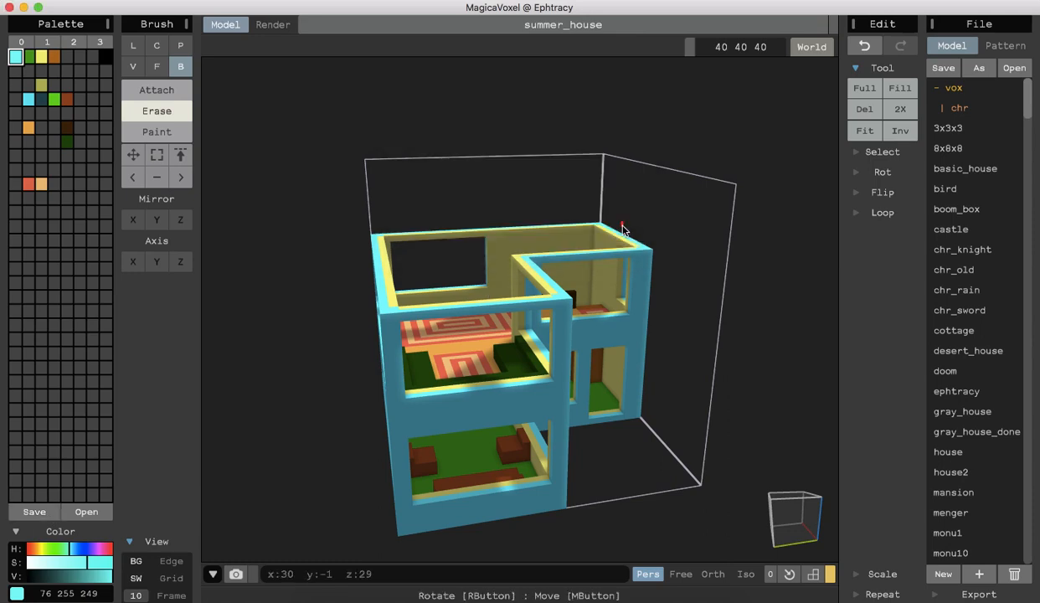
# Copy the dark brown to an empty palette slot and recolour it dark red, RGB 161, 32, 10.
pyautogui.click(67, 128)
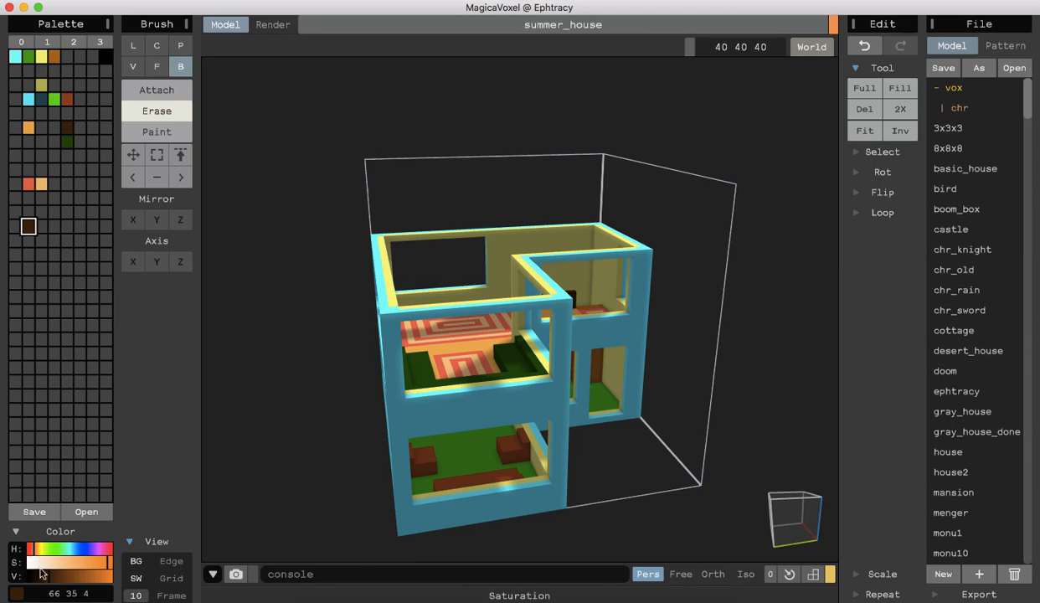
pyautogui.moveTo(49, 577); pyautogui.dragTo(82, 580)
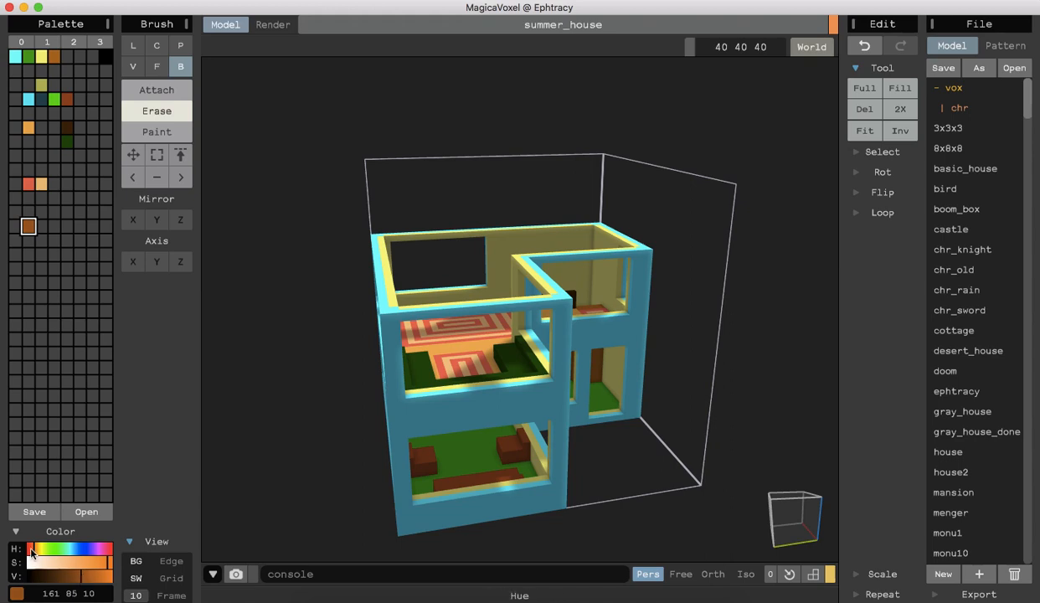
pyautogui.moveTo(35, 551); pyautogui.dragTo(32, 550)
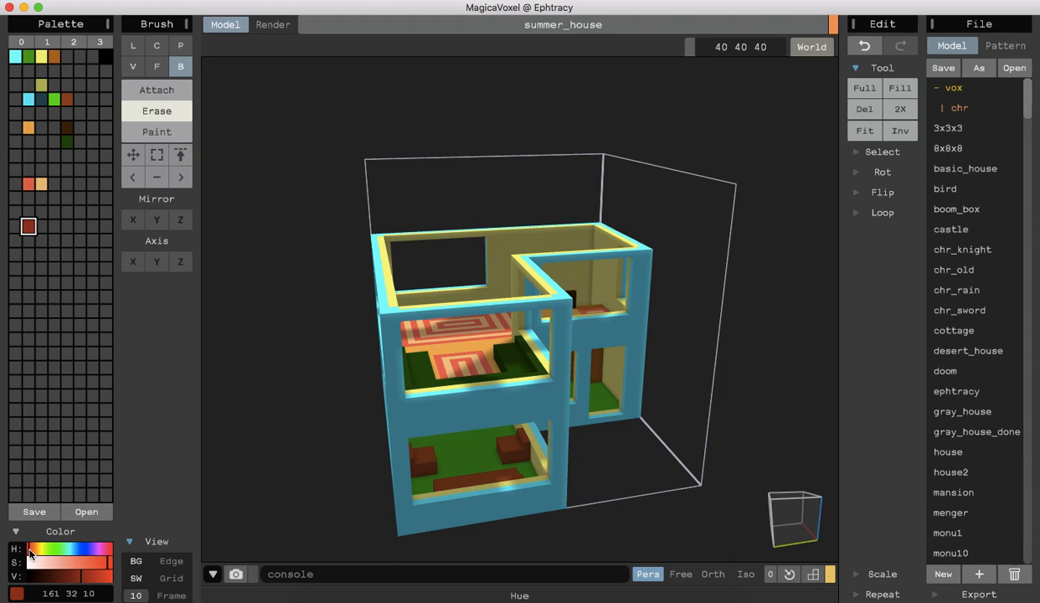
# Build a stepped triangular gable of dark red voxels on the top edge of the front wing's end wall, using attached lines.
pyautogui.moveTo(288, 425); pyautogui.dragTo(285, 446, button='right')
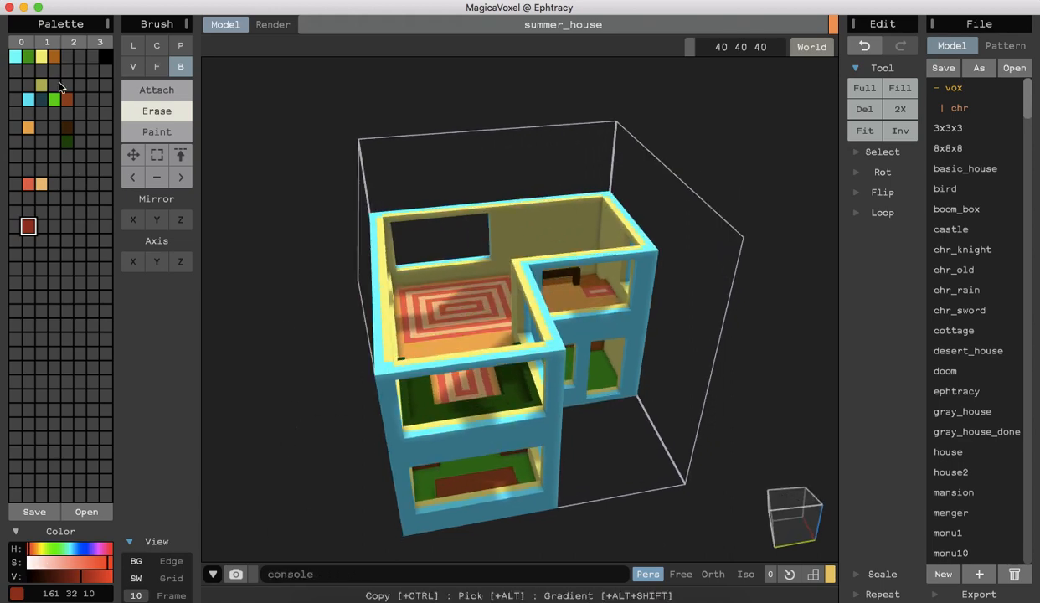
pyautogui.click(133, 48)
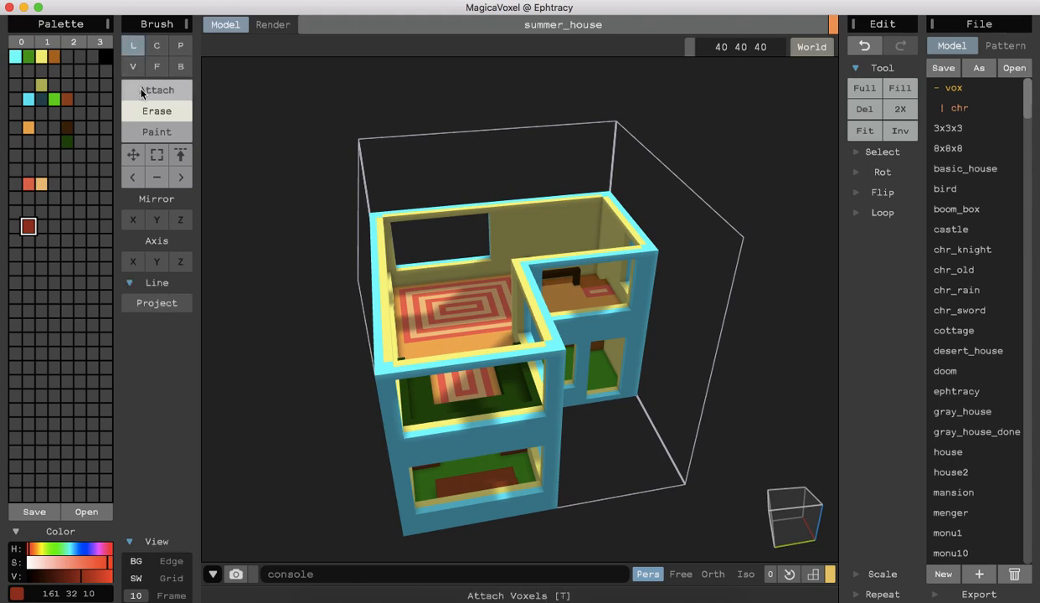
pyautogui.click(156, 90)
pyautogui.moveTo(378, 375)
pyautogui.mouseDown()
pyautogui.moveTo(419, 356)
pyautogui.moveTo(559, 349)
pyautogui.moveTo(383, 365)
pyautogui.moveTo(540, 336)
pyautogui.moveTo(400, 348)
pyautogui.moveTo(493, 328)
pyautogui.mouseUp()
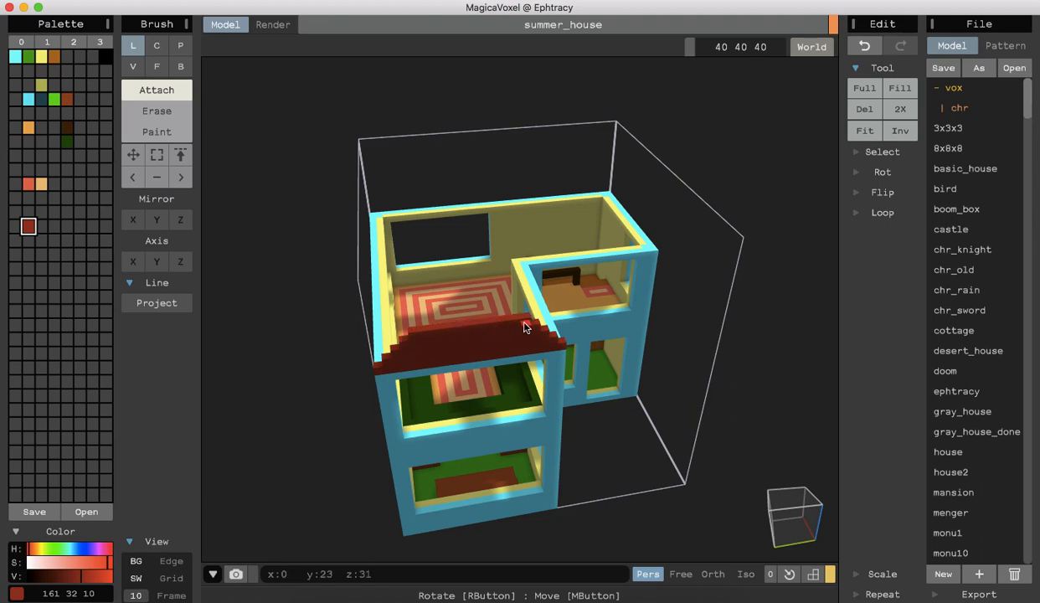
pyautogui.moveTo(520, 322)
pyautogui.mouseDown()
pyautogui.moveTo(423, 334)
pyautogui.moveTo(508, 314)
pyautogui.moveTo(490, 302)
pyautogui.moveTo(448, 314)
pyautogui.moveTo(434, 304)
pyautogui.moveTo(495, 297)
pyautogui.moveTo(464, 298)
pyautogui.moveTo(469, 290)
pyautogui.moveTo(386, 336)
pyautogui.mouseUp()
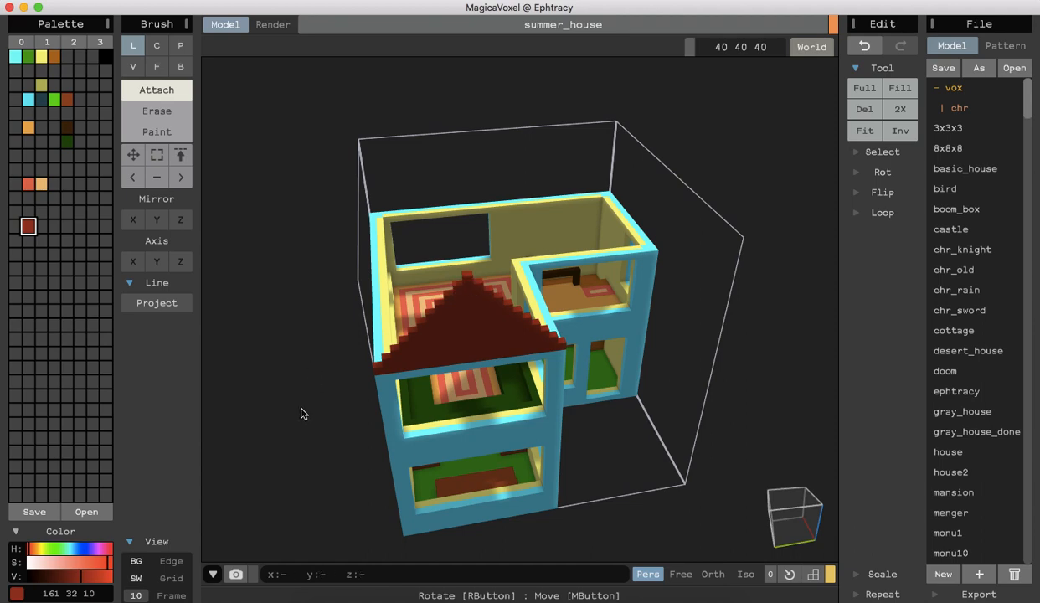
# Add a one-voxel-deep dark red stepped rim along both sloping edges on the inner side of the front wing's gable.
pyautogui.moveTo(307, 415); pyautogui.dragTo(521, 387, button='right')
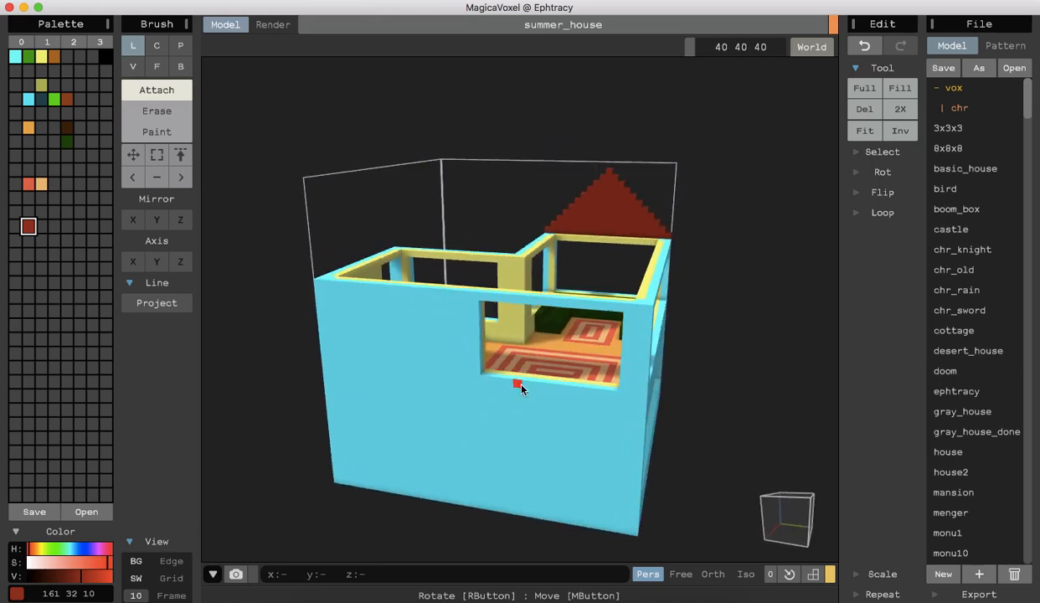
pyautogui.scroll(5, 697, 341)
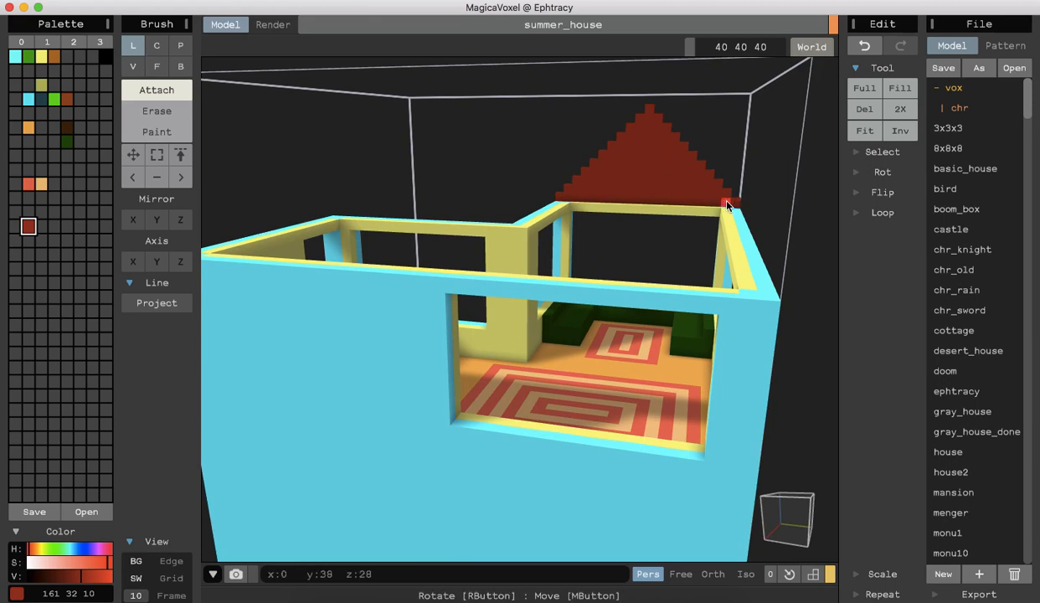
pyautogui.scroll(3, 727, 190)
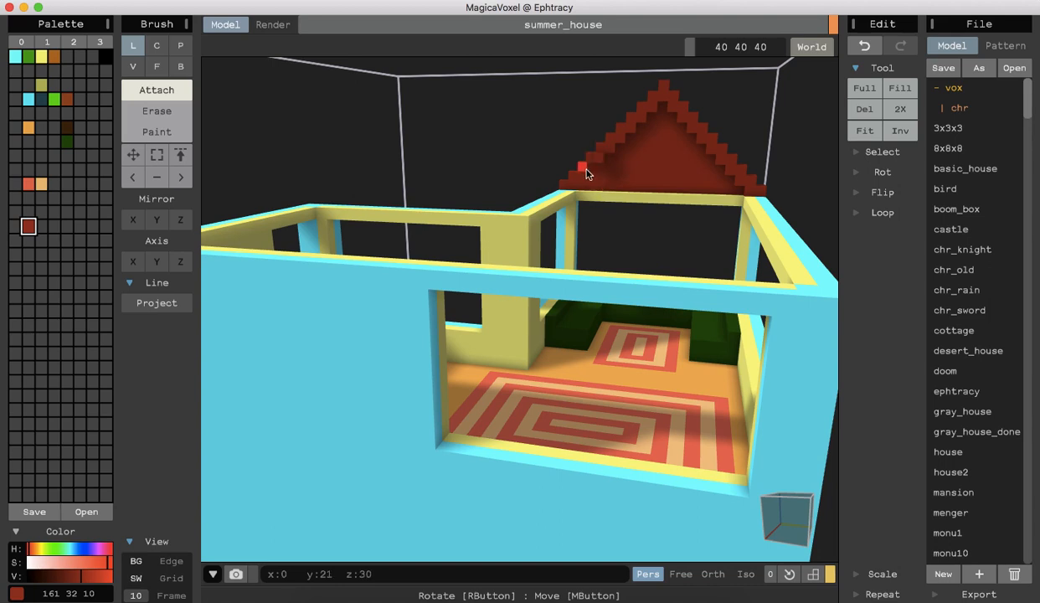
pyautogui.moveTo(589, 168)
pyautogui.mouseDown(button='right')
pyautogui.moveTo(629, 187)
pyautogui.moveTo(585, 179)
pyautogui.mouseUp(button='right')
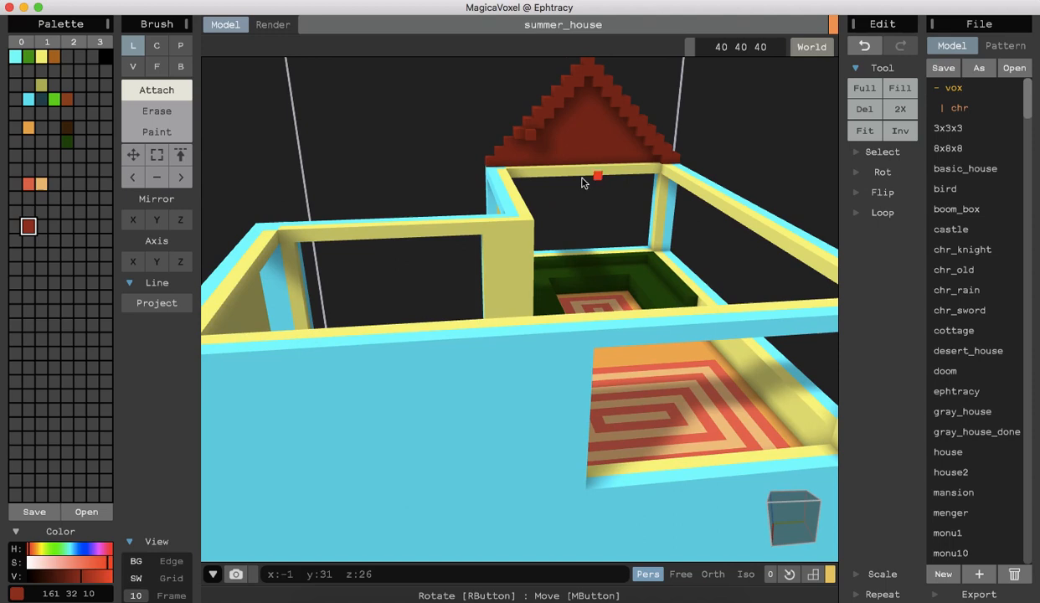
pyautogui.click(493, 165)
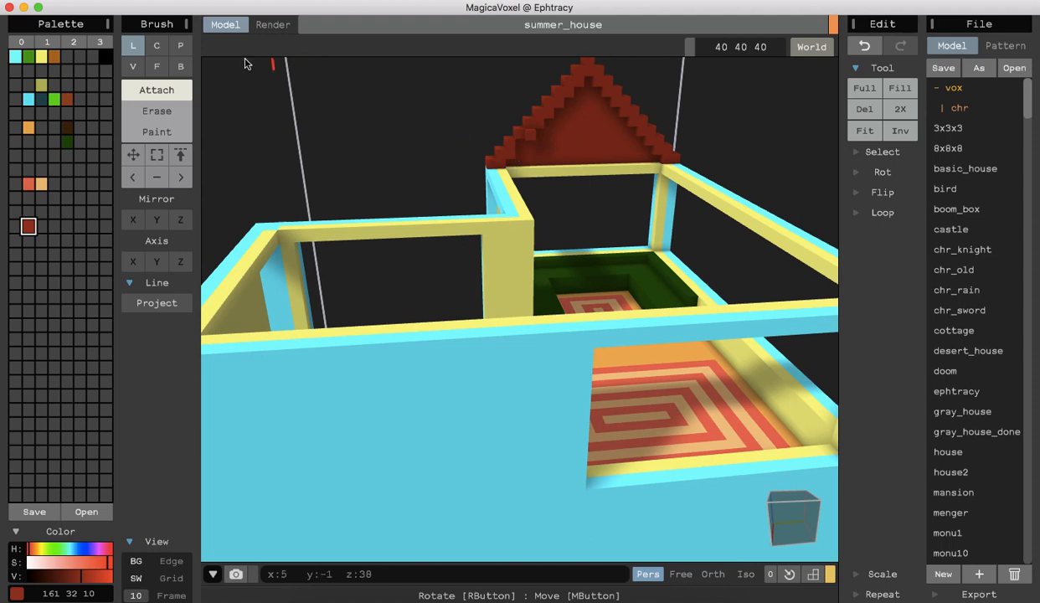
# Extrude the gable's stepped rim with the Face brush across the house to the opposite end wall, forming both roof slopes.
pyautogui.click(155, 67)
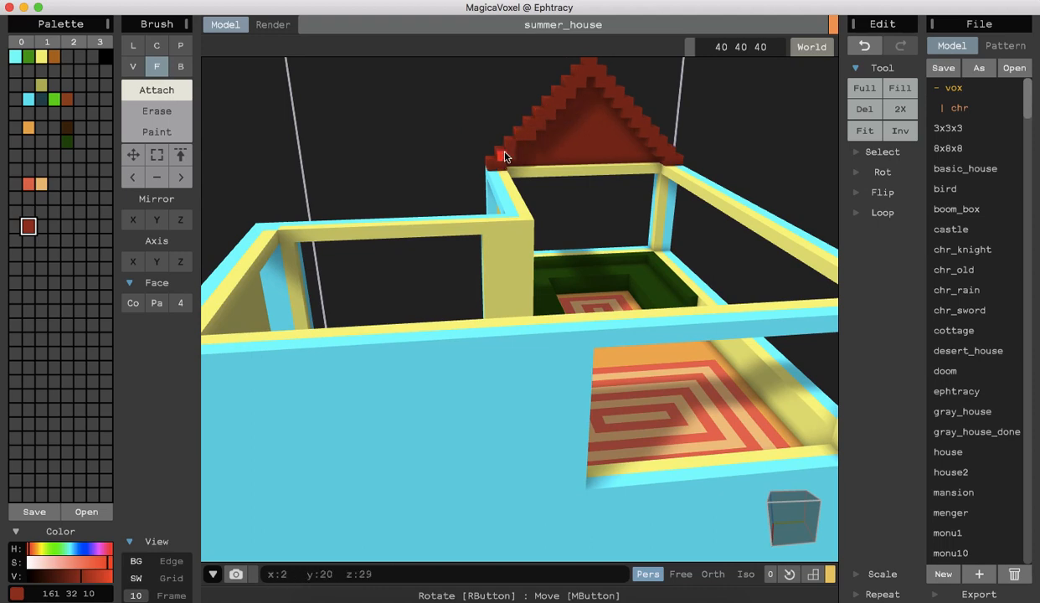
pyautogui.moveTo(441, 141); pyautogui.dragTo(490, 137, button='right')
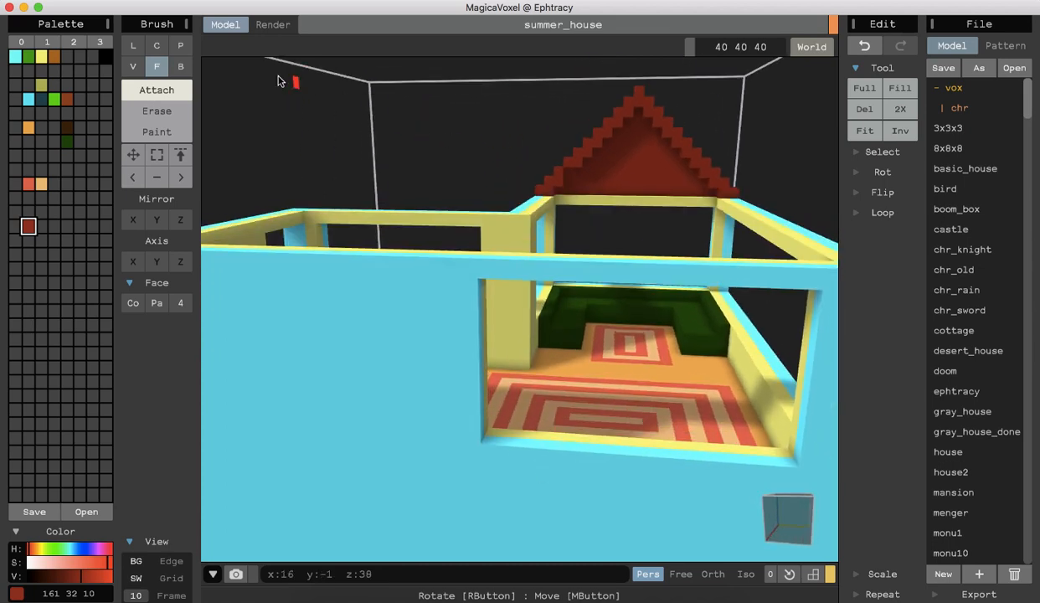
pyautogui.click(179, 72)
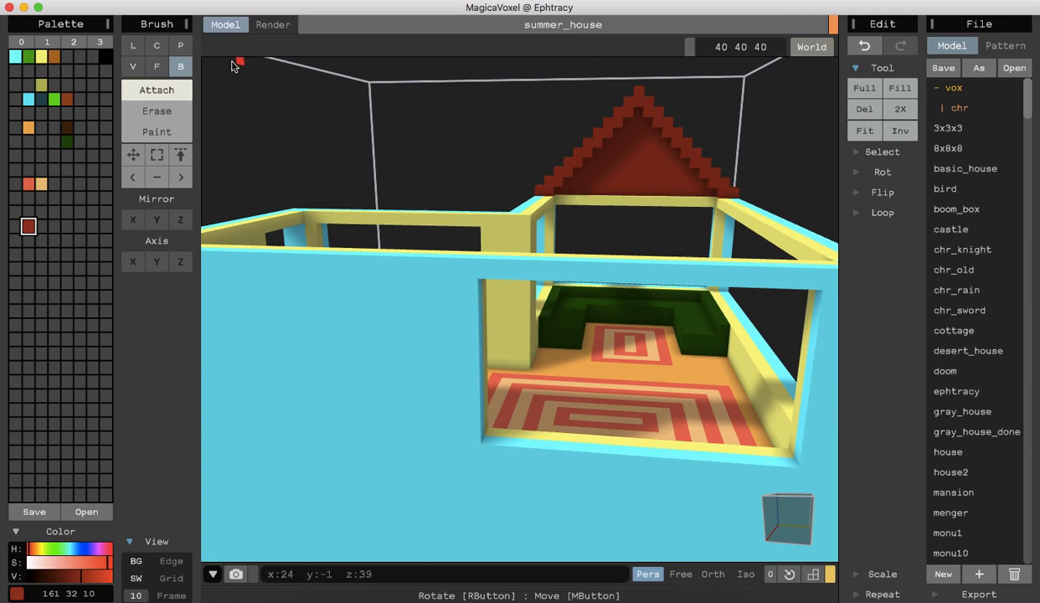
pyautogui.click(156, 66)
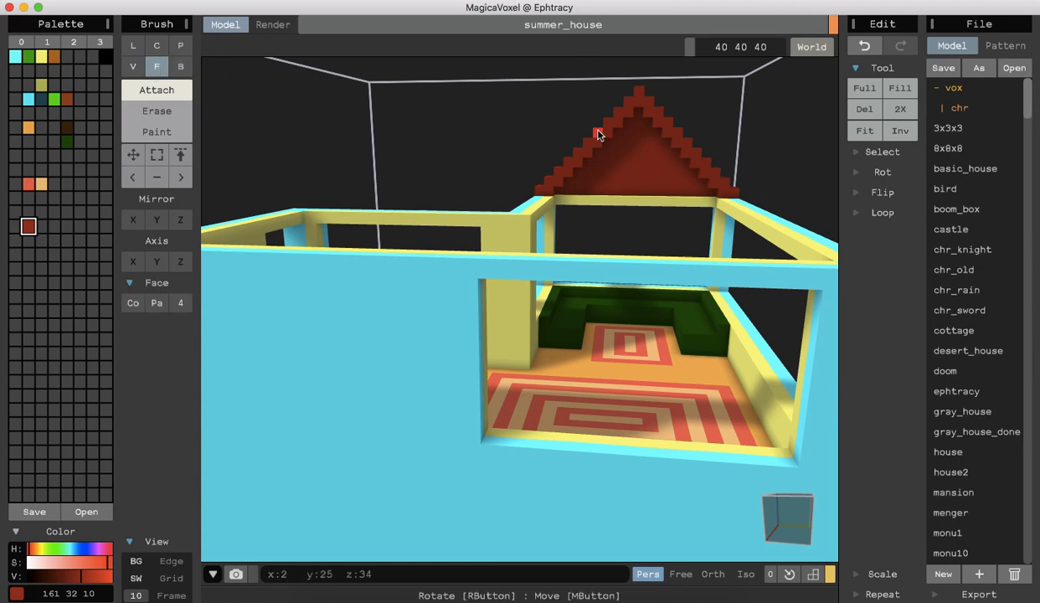
pyautogui.moveTo(549, 182); pyautogui.dragTo(478, 209)
pyautogui.moveTo(488, 210); pyautogui.dragTo(505, 232, button='right')
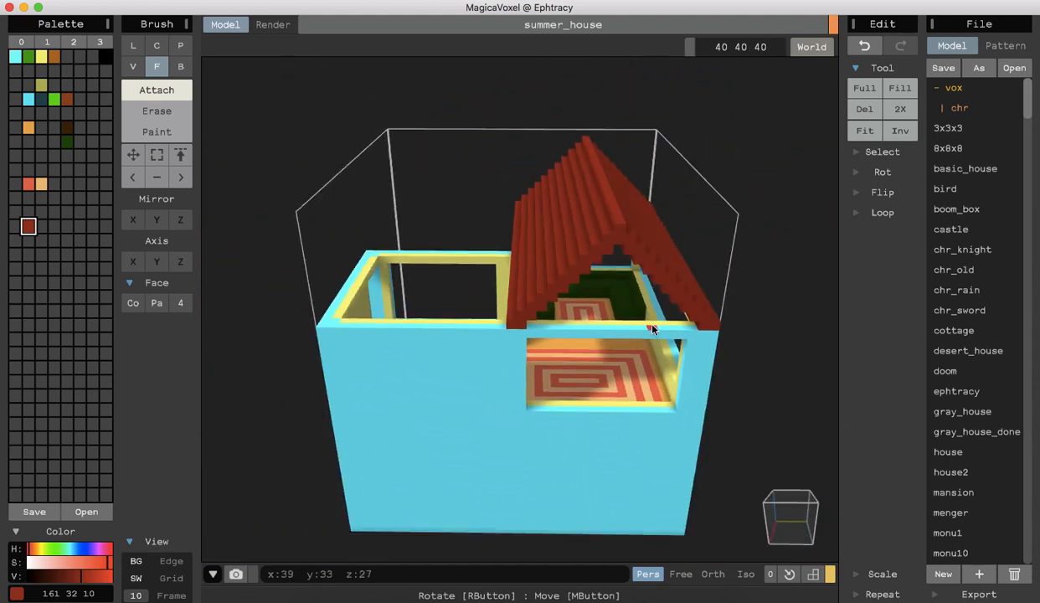
# Close the triangular opening at the roof's far end by extruding dark red layers up from the wall top to the peak.
pyautogui.moveTo(761, 371)
pyautogui.mouseDown(button='right')
pyautogui.moveTo(689, 365)
pyautogui.moveTo(742, 400)
pyautogui.moveTo(773, 367)
pyautogui.moveTo(769, 381)
pyautogui.mouseUp(button='right')
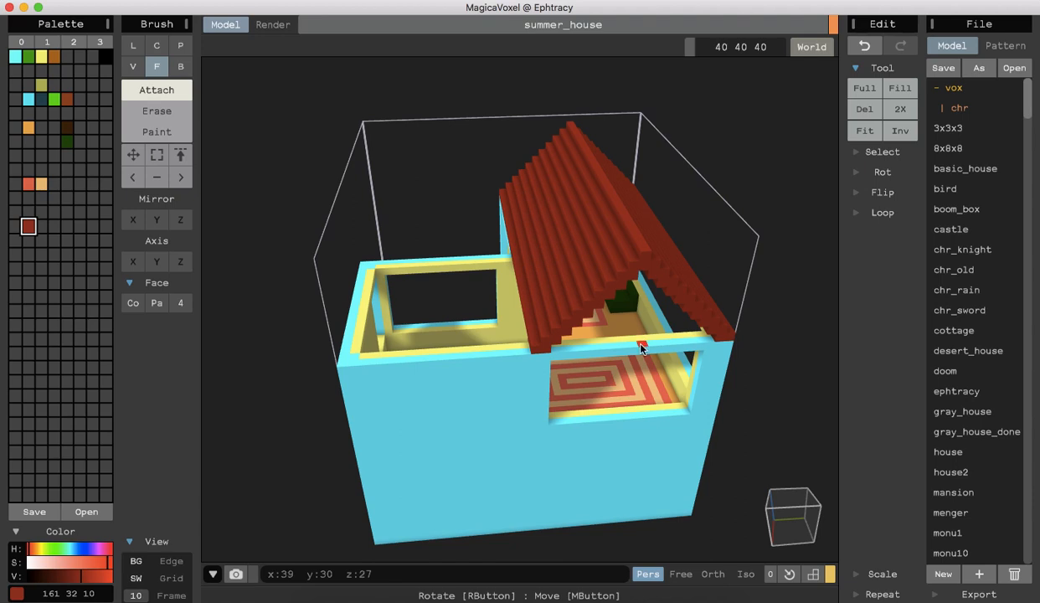
pyautogui.click(642, 346)
pyautogui.click(645, 340)
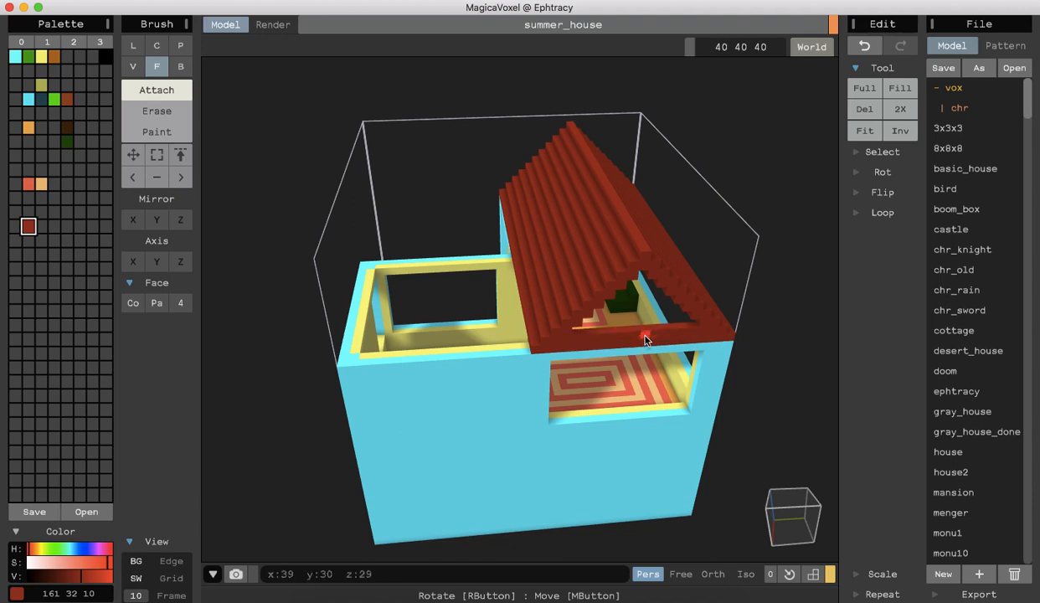
pyautogui.click(647, 333)
pyautogui.click(650, 325)
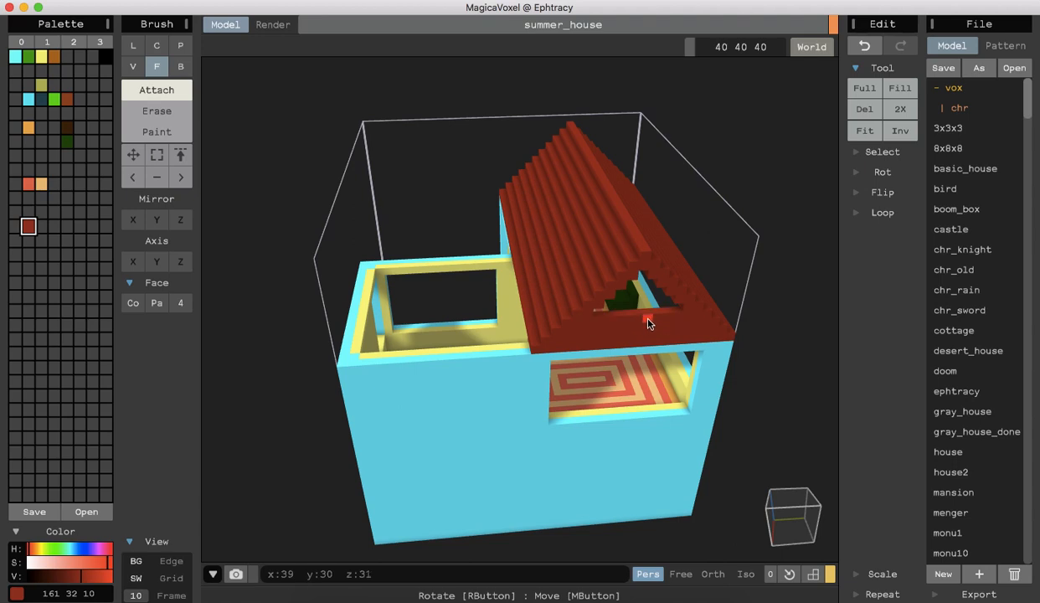
pyautogui.click(649, 312)
pyautogui.click(649, 302)
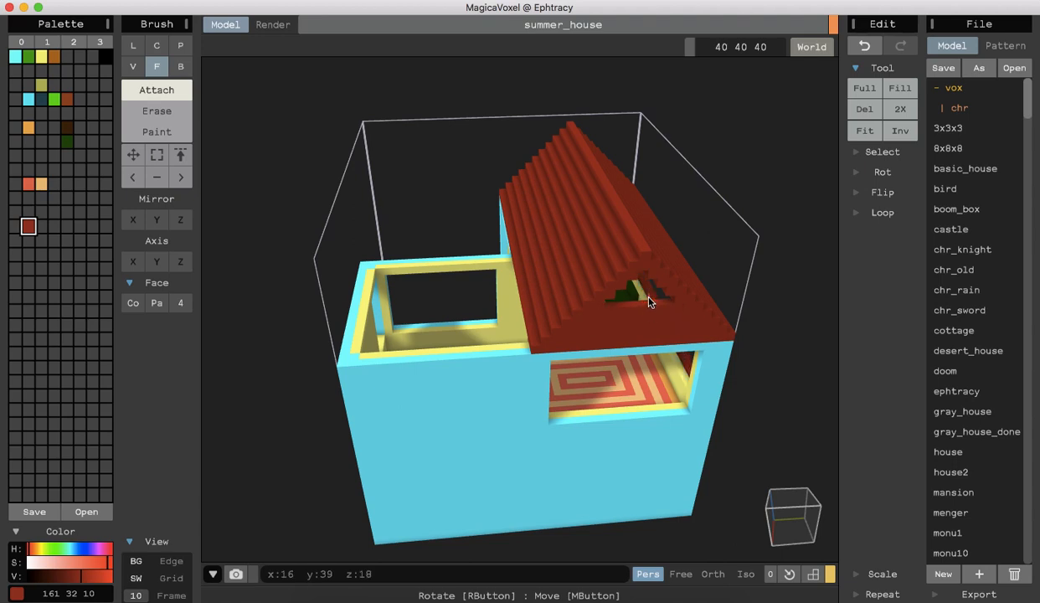
pyautogui.hotkey('ctrl', 'z')
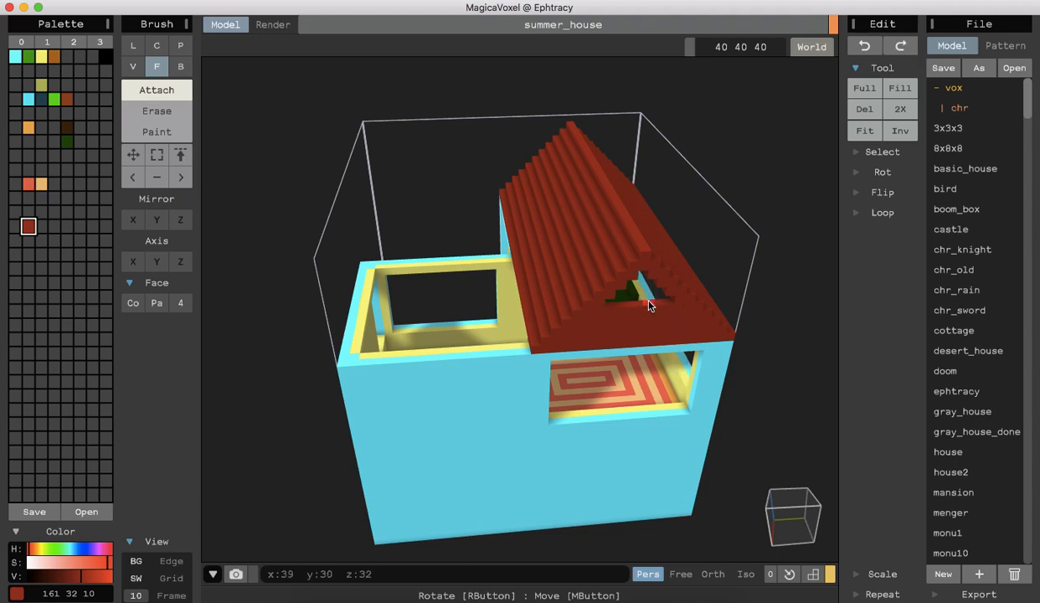
pyautogui.click(648, 302)
pyautogui.click(644, 290)
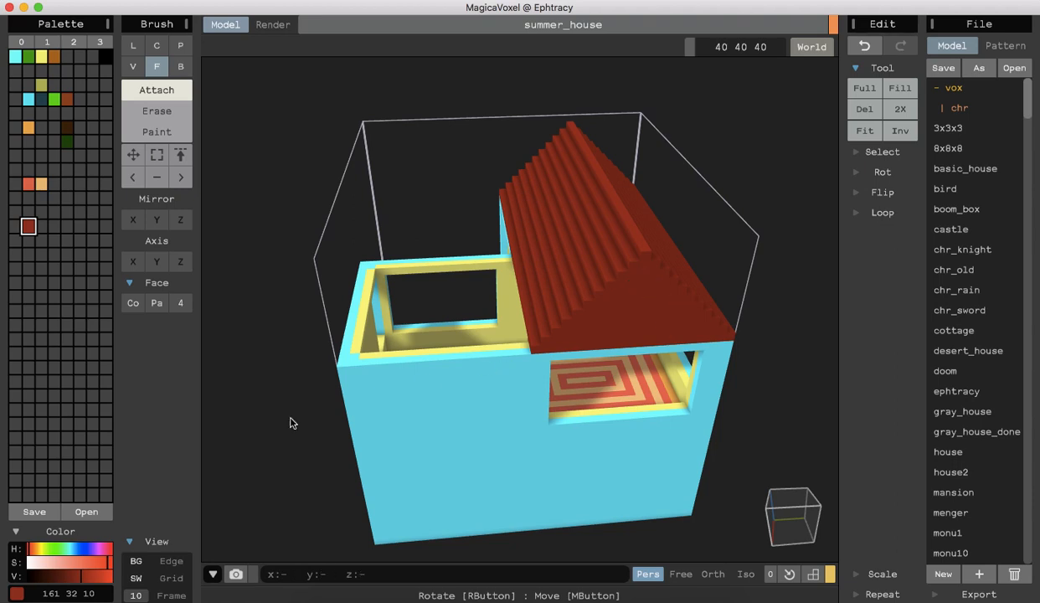
# Lay a row of dark red voxels along the top edge of the side wing's end wall using an attached line.
pyautogui.moveTo(272, 446); pyautogui.dragTo(397, 418, button='right')
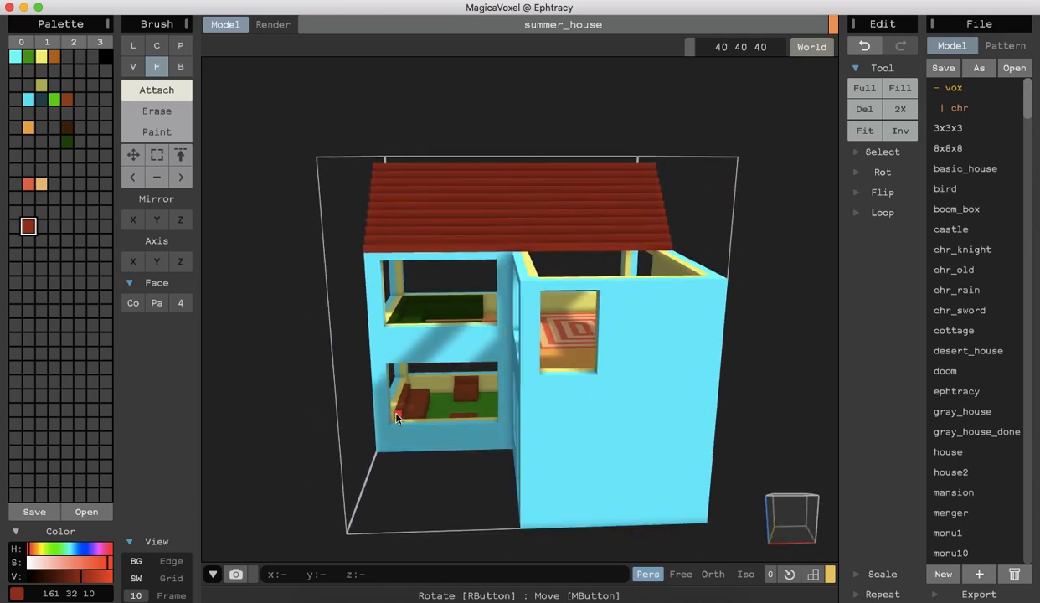
pyautogui.click(132, 45)
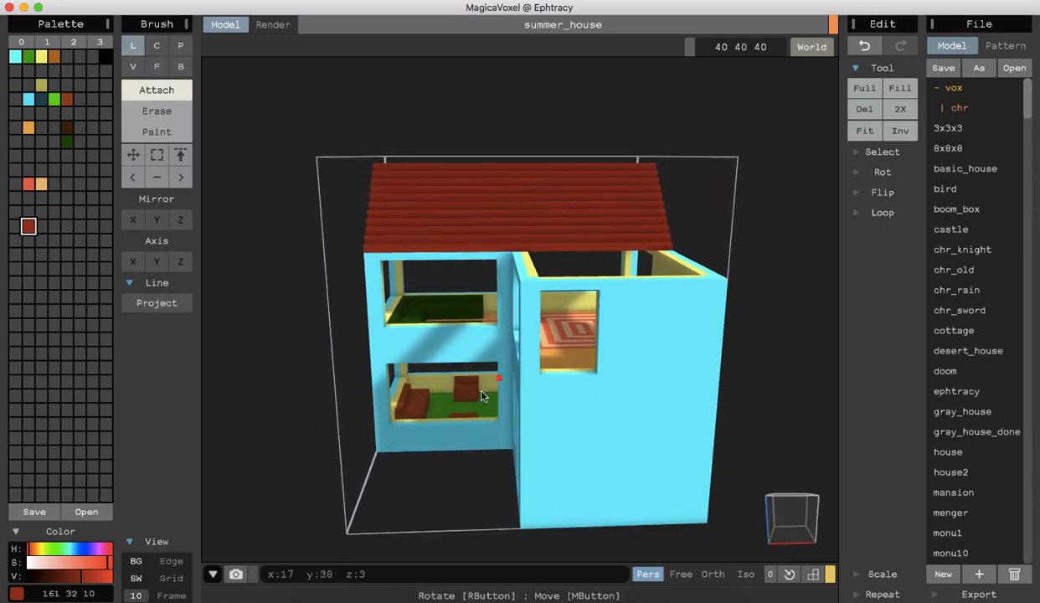
pyautogui.moveTo(436, 474); pyautogui.dragTo(427, 526, button='right')
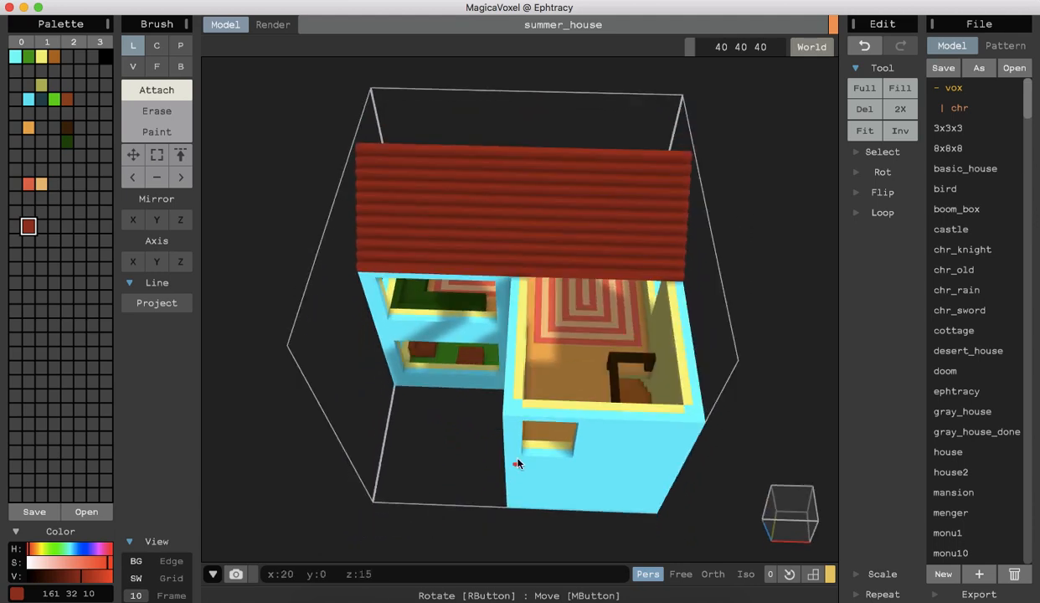
pyautogui.moveTo(511, 414)
pyautogui.mouseDown()
pyautogui.moveTo(703, 423)
pyautogui.moveTo(528, 416)
pyautogui.mouseUp()
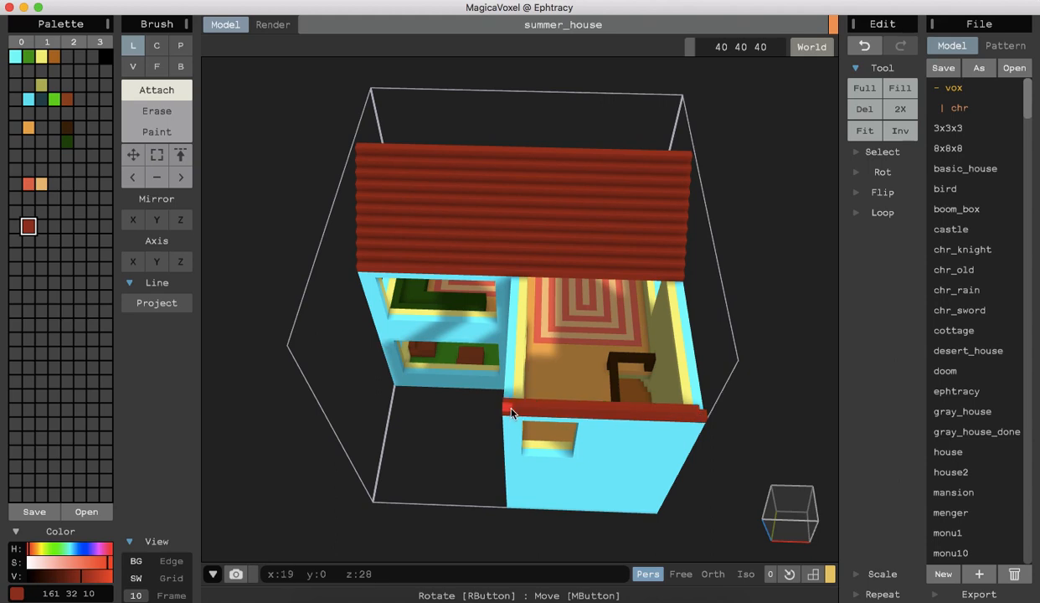
# Stack progressively shorter dark red rows above the side wing's end wall to build a stepped triangular gable.
pyautogui.moveTo(481, 425); pyautogui.dragTo(505, 386, button='right')
pyautogui.scroll(3, 505, 386)
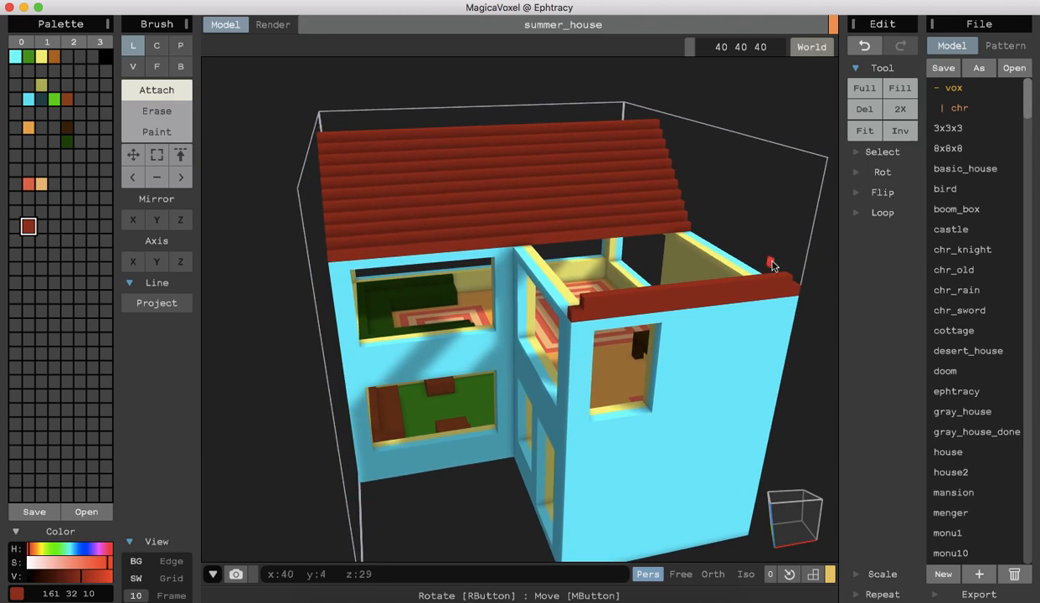
pyautogui.moveTo(759, 268)
pyautogui.mouseDown()
pyautogui.moveTo(599, 297)
pyautogui.moveTo(671, 275)
pyautogui.moveTo(766, 265)
pyautogui.moveTo(666, 260)
pyautogui.moveTo(628, 272)
pyautogui.moveTo(634, 259)
pyautogui.moveTo(683, 244)
pyautogui.moveTo(744, 248)
pyautogui.moveTo(651, 244)
pyautogui.mouseUp()
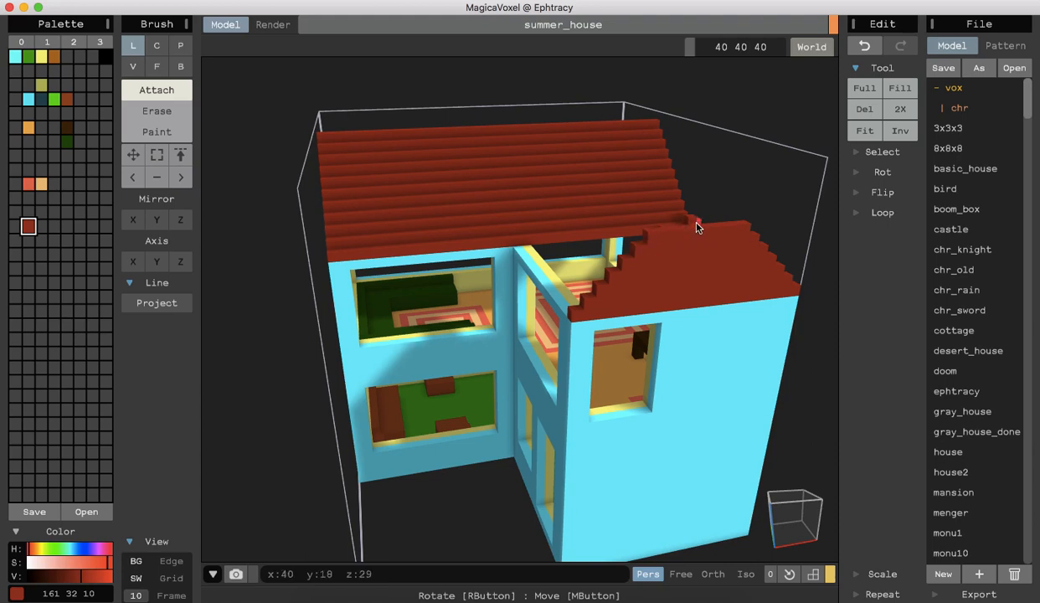
pyautogui.hotkey('ctrl', 'z')
pyautogui.moveTo(668, 232)
pyautogui.mouseDown()
pyautogui.moveTo(733, 226)
pyautogui.moveTo(681, 217)
pyautogui.mouseUp()
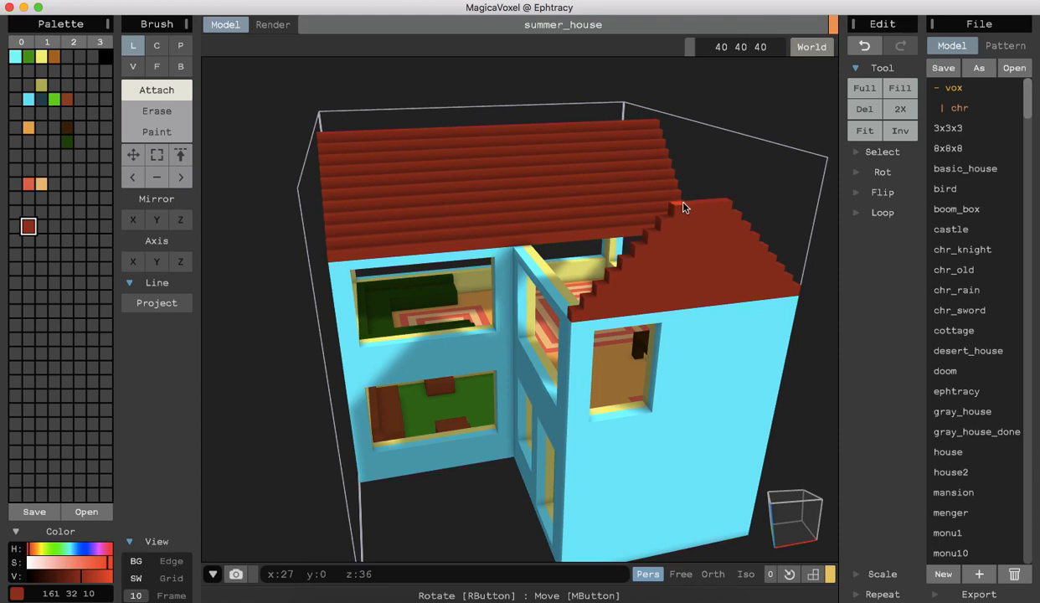
pyautogui.click(696, 201)
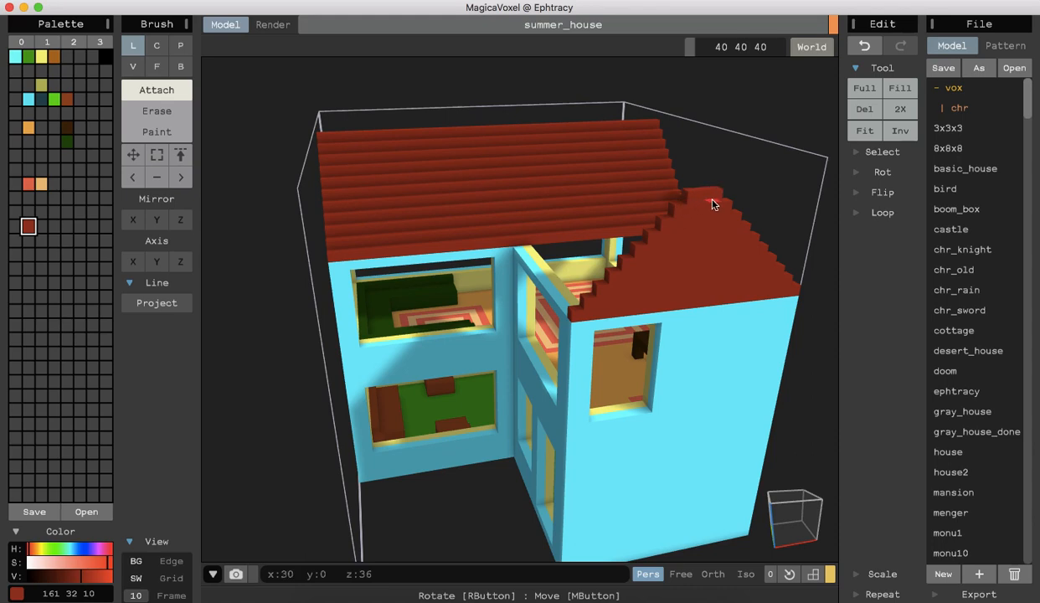
pyautogui.click(704, 191)
# Erase the stray dark red voxels inside the side wing, around the upper back window and on the main roof slope.
pyautogui.moveTo(410, 482); pyautogui.dragTo(242, 509, button='right')
pyautogui.click(157, 111)
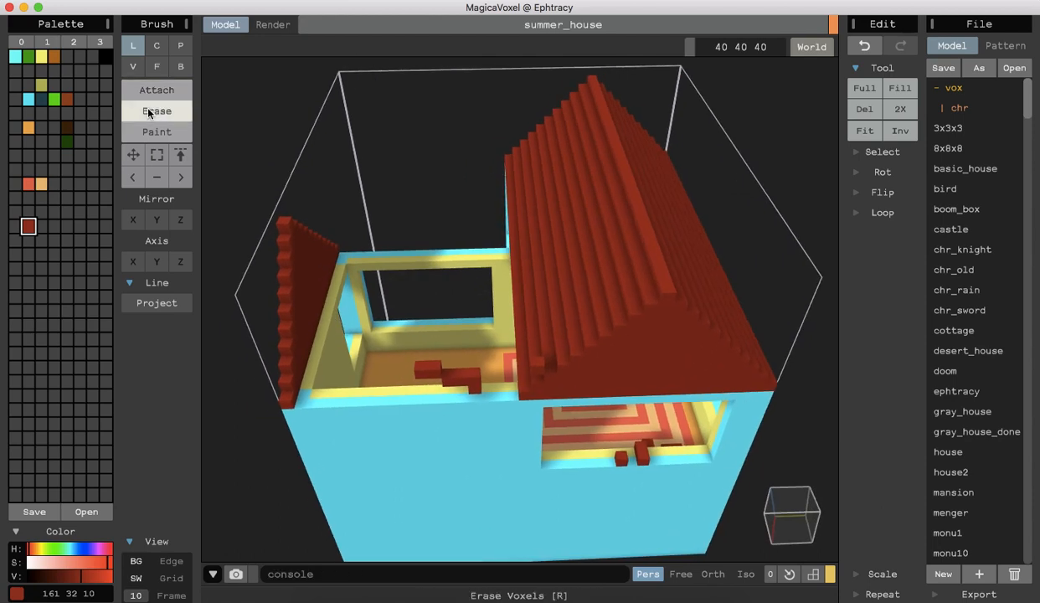
pyautogui.click(432, 373)
pyautogui.click(447, 375)
pyautogui.click(461, 377)
pyautogui.click(474, 380)
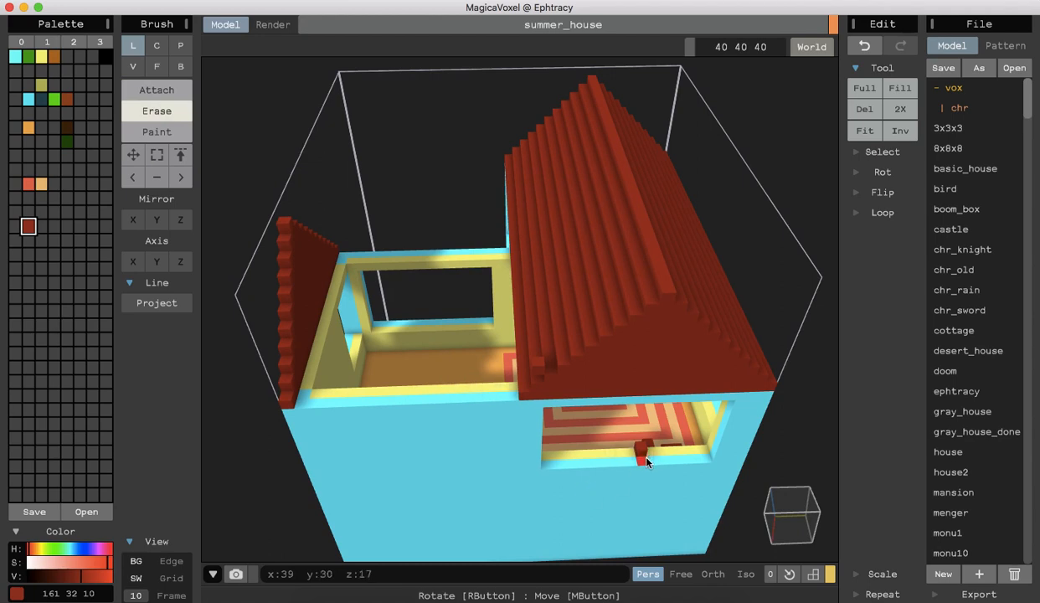
pyautogui.moveTo(485, 377); pyautogui.dragTo(589, 331, button='right')
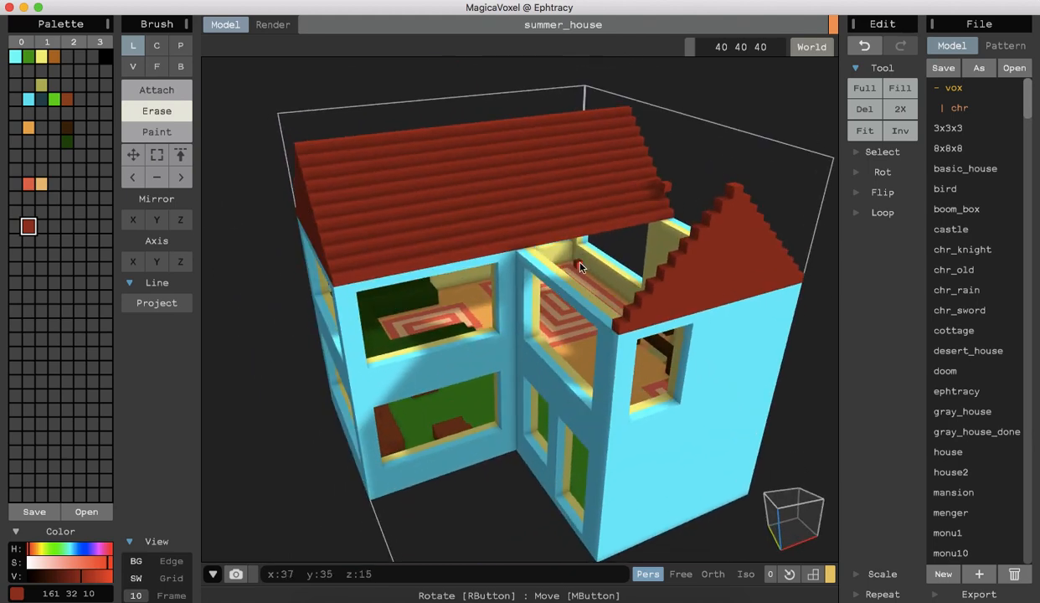
pyautogui.moveTo(472, 486)
pyautogui.mouseDown(button='right')
pyautogui.moveTo(521, 504)
pyautogui.moveTo(587, 448)
pyautogui.moveTo(434, 492)
pyautogui.moveTo(344, 478)
pyautogui.mouseUp(button='right')
pyautogui.click(639, 259)
pyautogui.moveTo(687, 516); pyautogui.dragTo(603, 549, button='right')
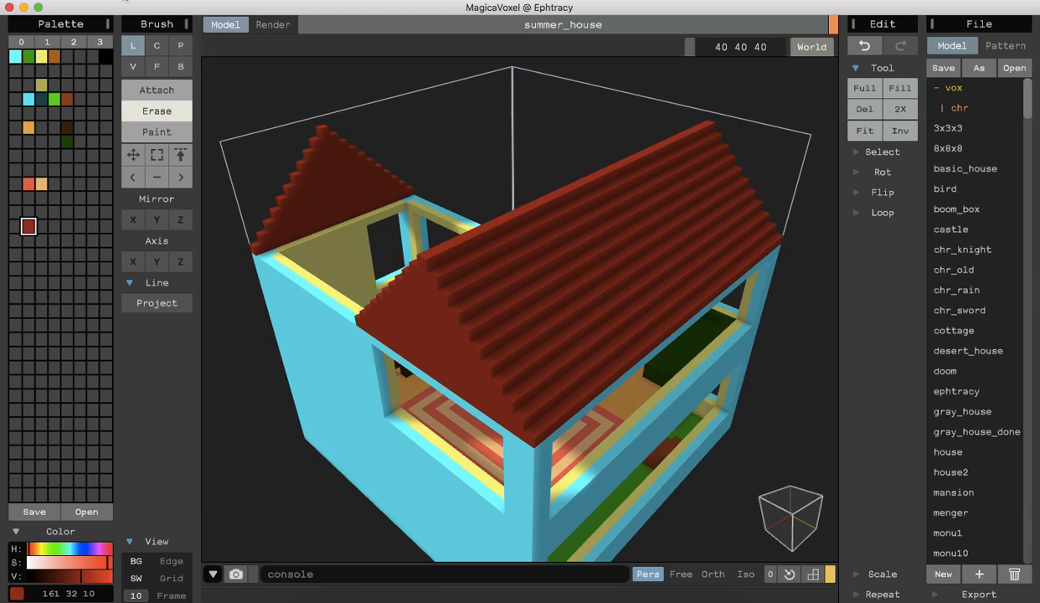
# Attach a one-voxel-deep dark red rim along both stepped slopes on the inner side of the side wing's gable.
pyautogui.click(120, 0)
pyautogui.click(133, 44)
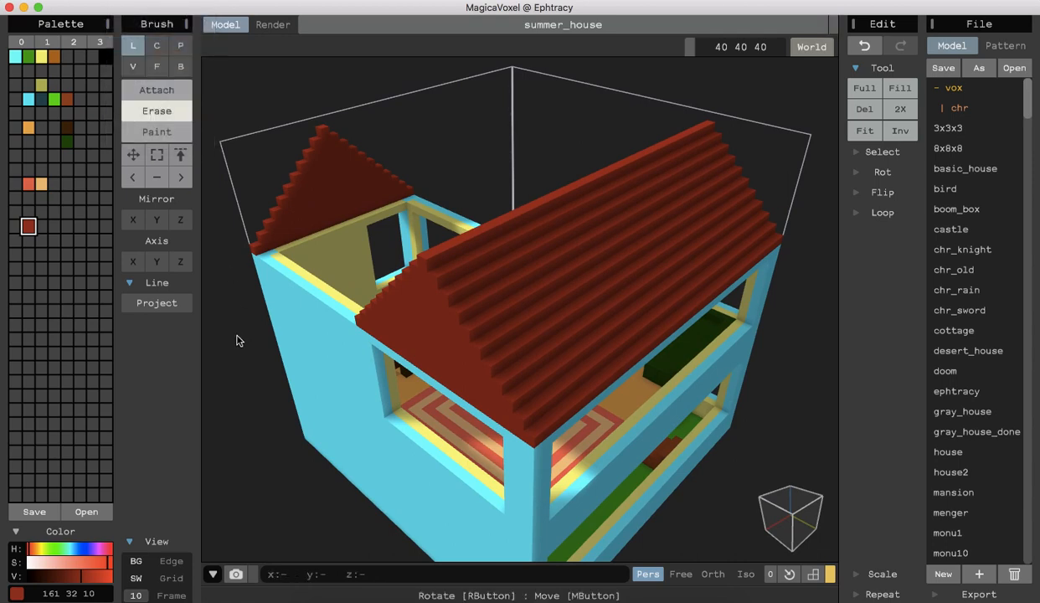
pyautogui.moveTo(251, 382); pyautogui.dragTo(223, 410, button='right')
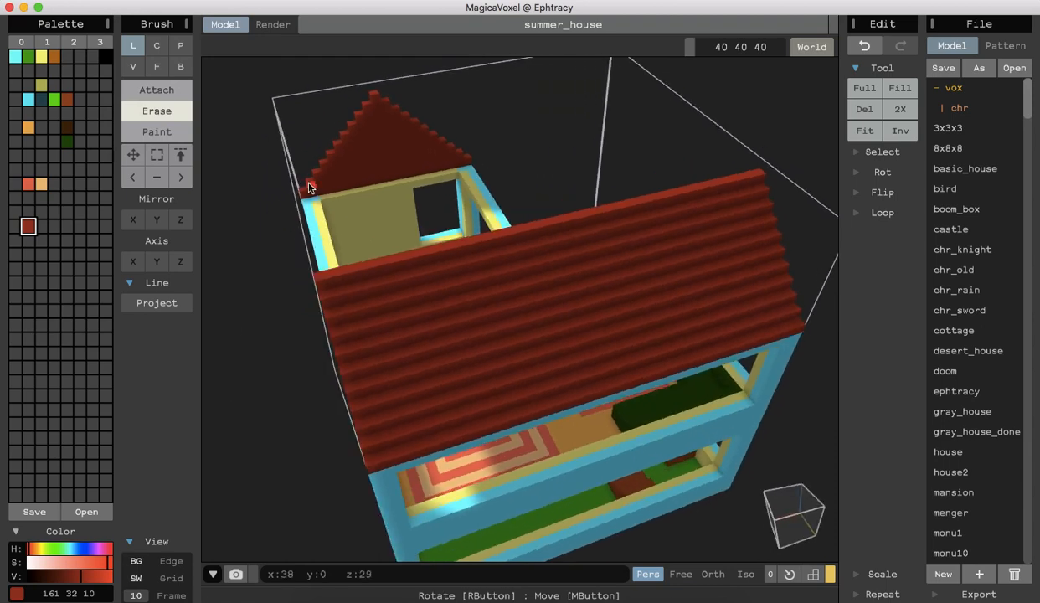
pyautogui.scroll(5, 279, 258)
pyautogui.scroll(-5, 246, 187)
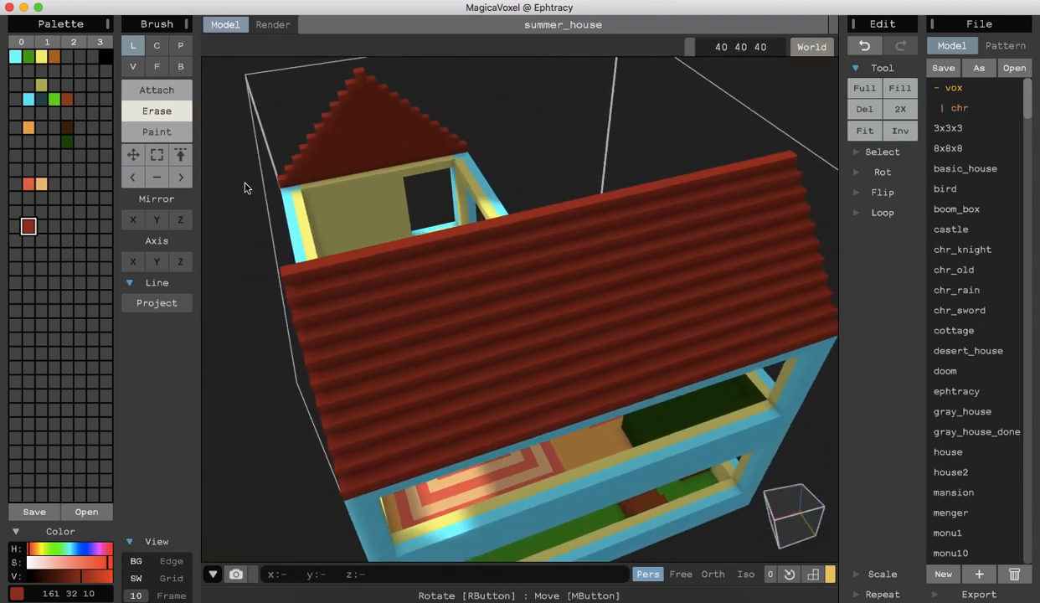
pyautogui.click(159, 92)
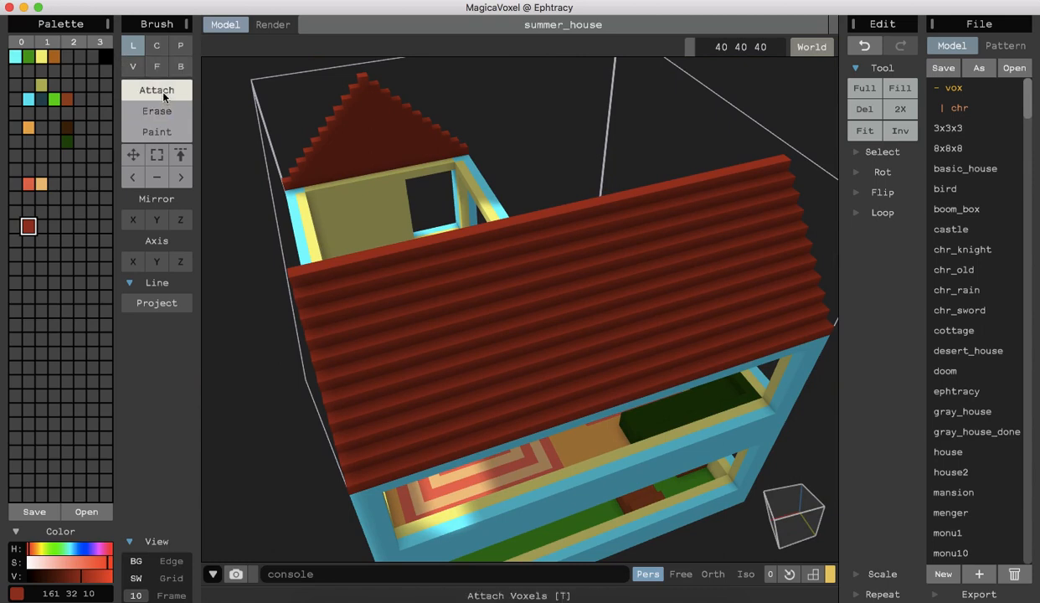
pyautogui.click(465, 152)
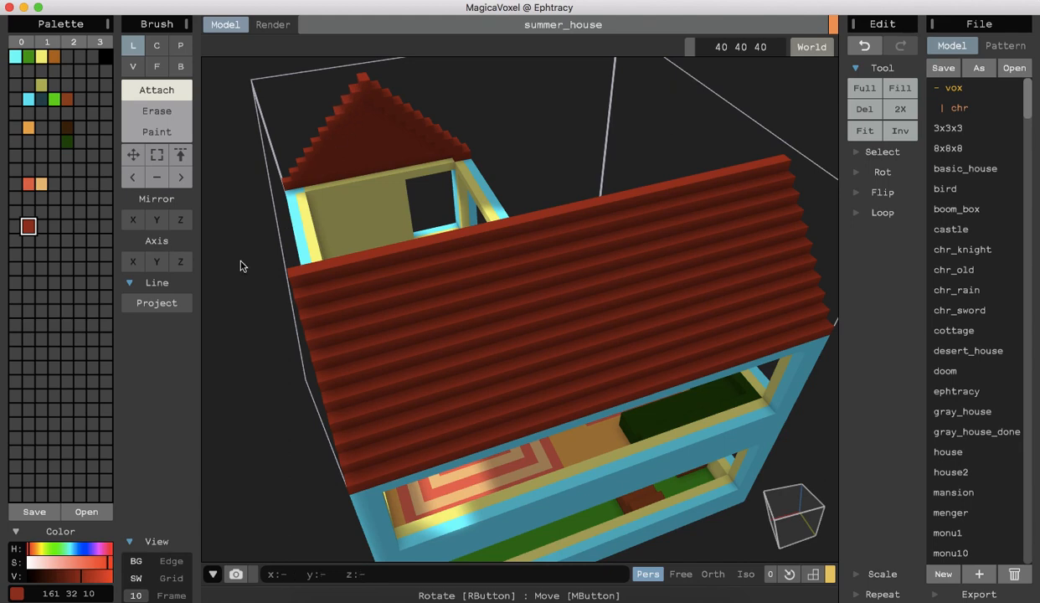
pyautogui.moveTo(247, 274); pyautogui.dragTo(279, 226, button='right')
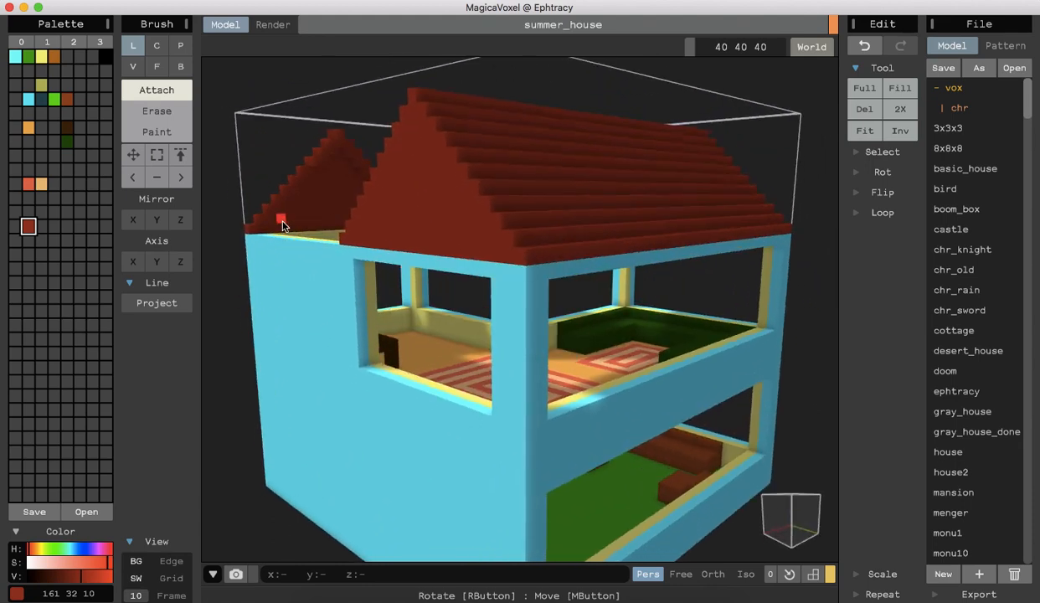
pyautogui.scroll(3, 282, 223)
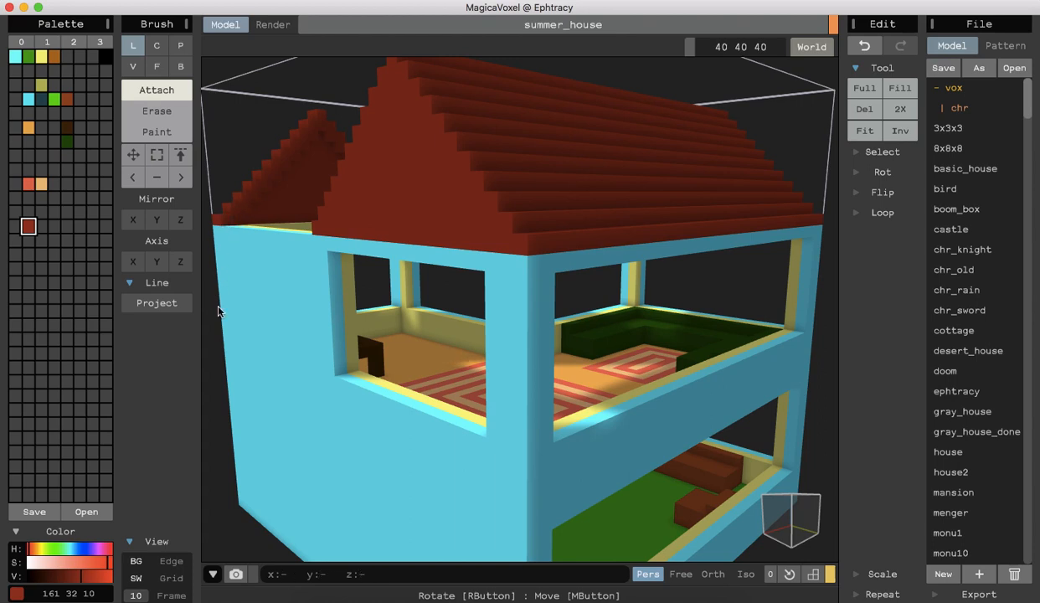
# Extrude the side wing's stepped dark red gable rim towards the main roof using the Face brush in Attach mode.
pyautogui.moveTo(211, 327); pyautogui.dragTo(243, 349, button='right')
pyautogui.scroll(1, 243, 346)
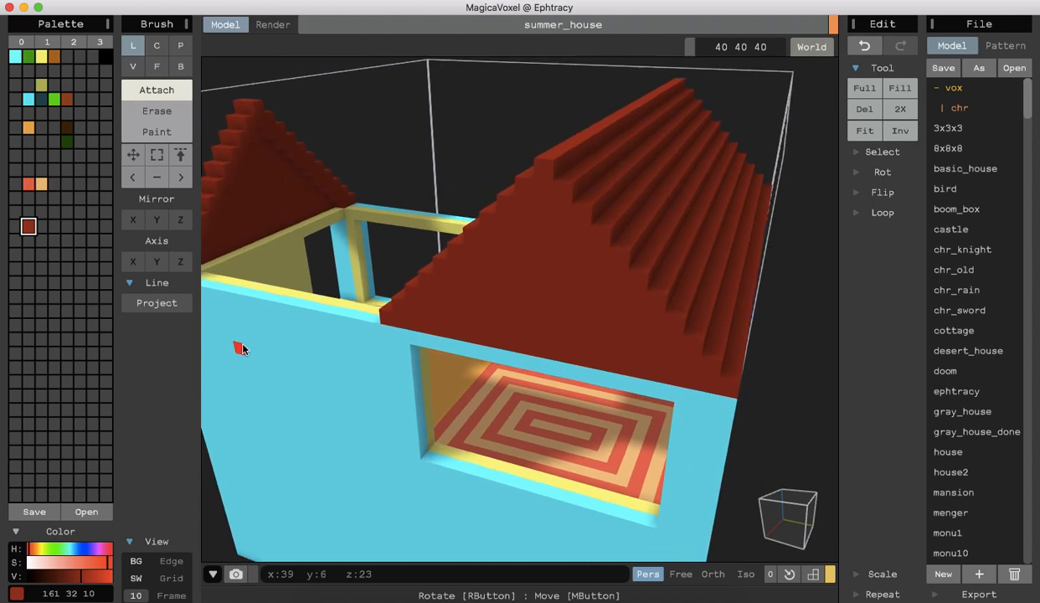
pyautogui.scroll(-5, 243, 348)
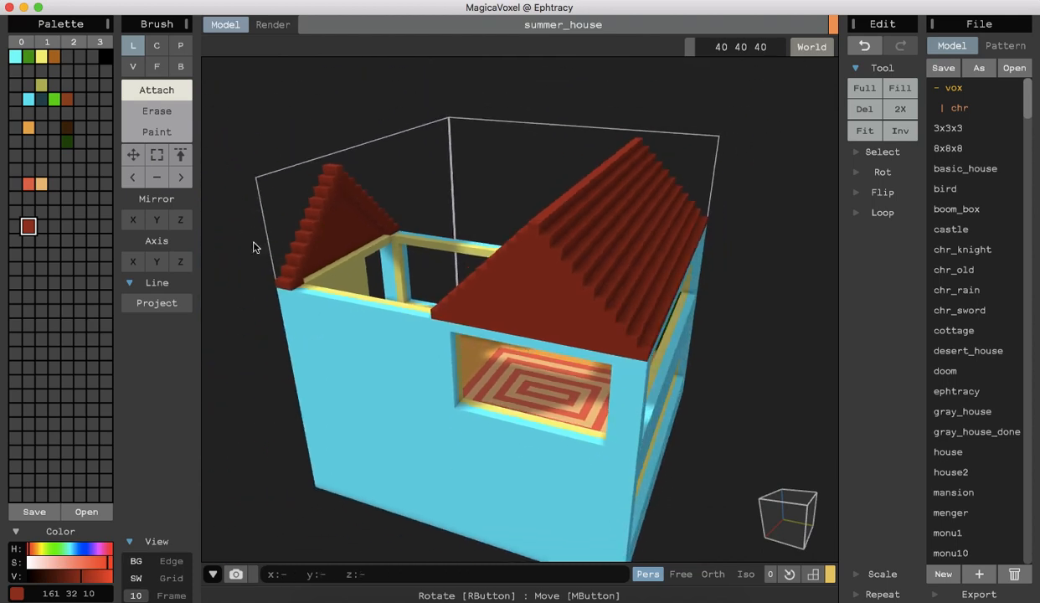
pyautogui.click(158, 67)
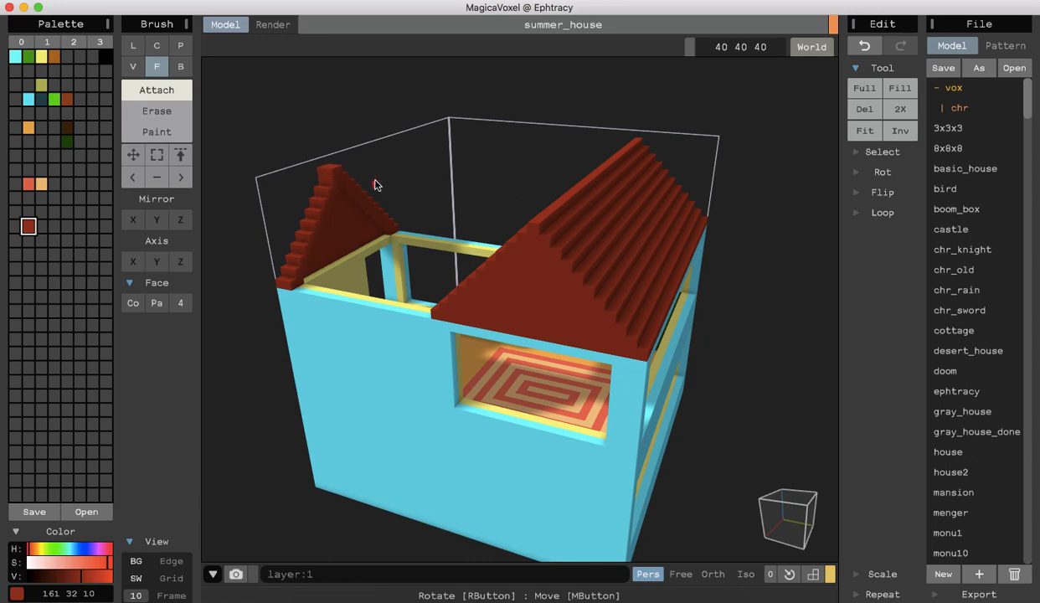
pyautogui.moveTo(357, 197); pyautogui.dragTo(480, 235)
# Extend the ends of the side wing's roof rows voxel by voxel until every row meets the main roof slope.
pyautogui.scroll(3, 375, 367)
pyautogui.scroll(3, 375, 365)
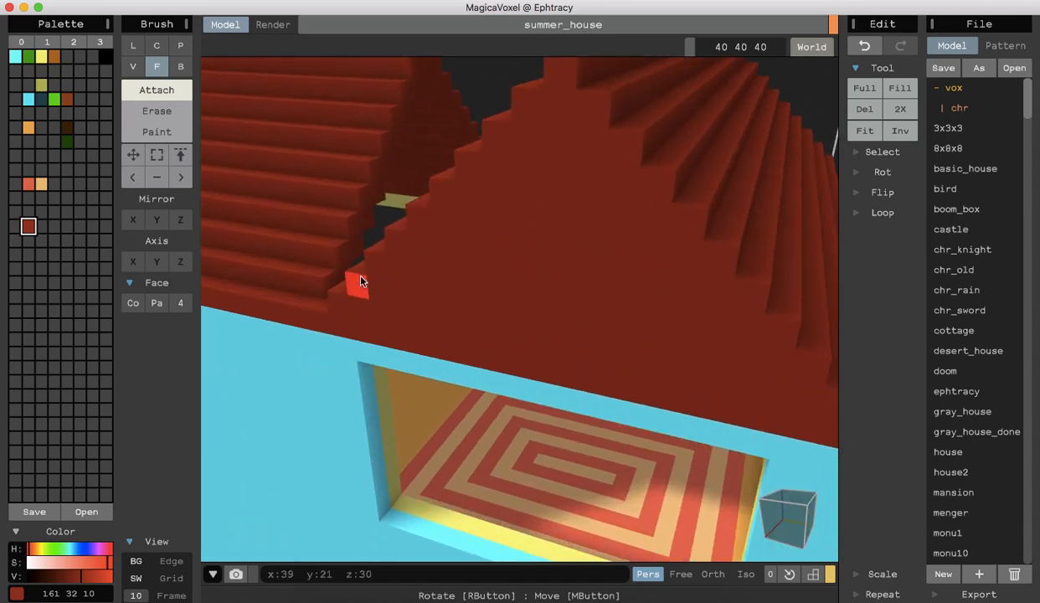
pyautogui.moveTo(274, 317); pyautogui.dragTo(290, 337, button='right')
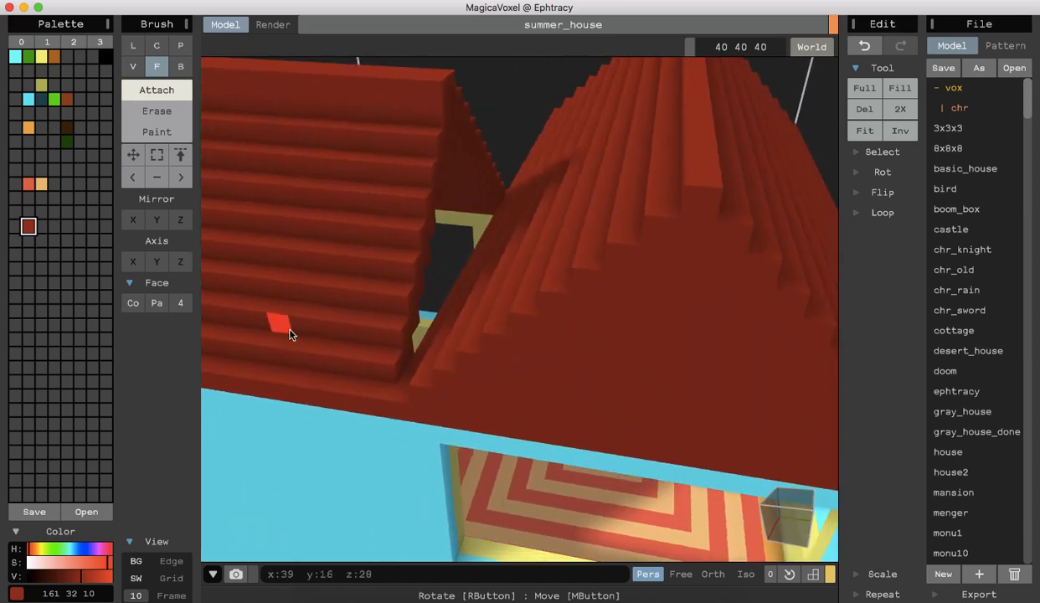
pyautogui.click(402, 373)
pyautogui.click(431, 339)
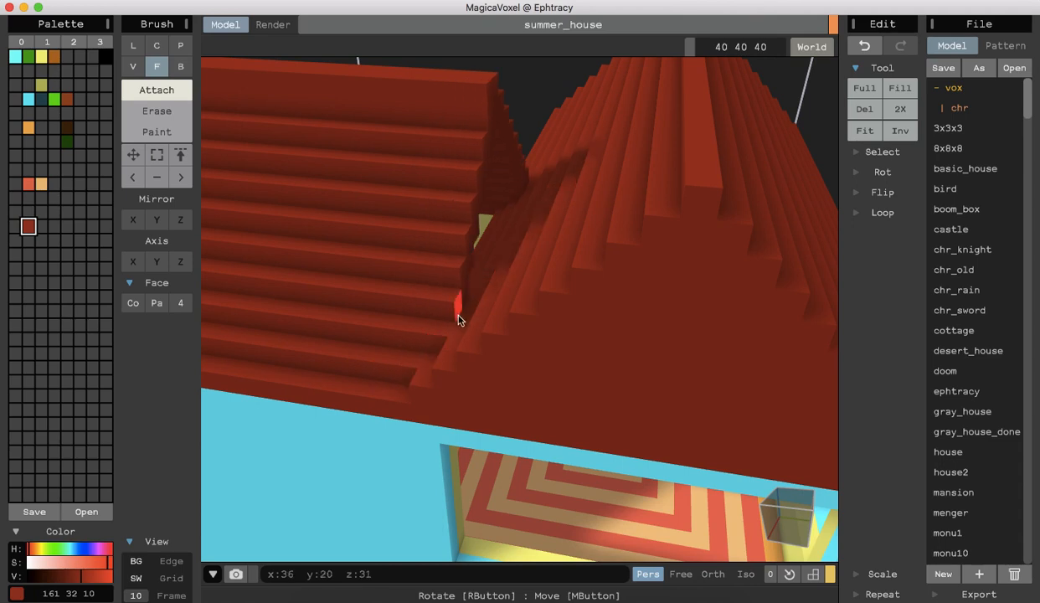
pyautogui.click(460, 308)
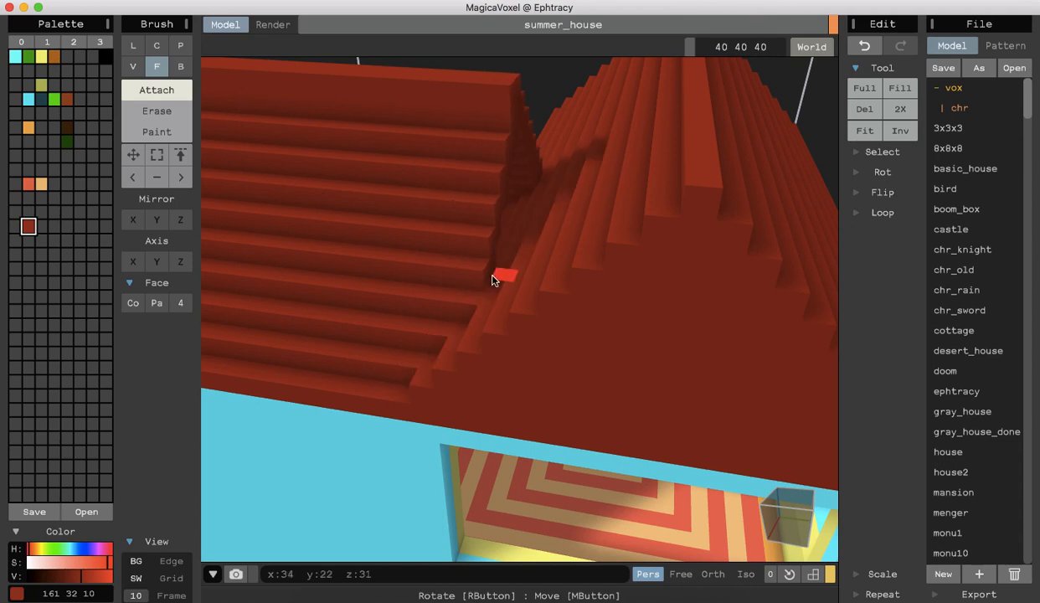
pyautogui.click(490, 275)
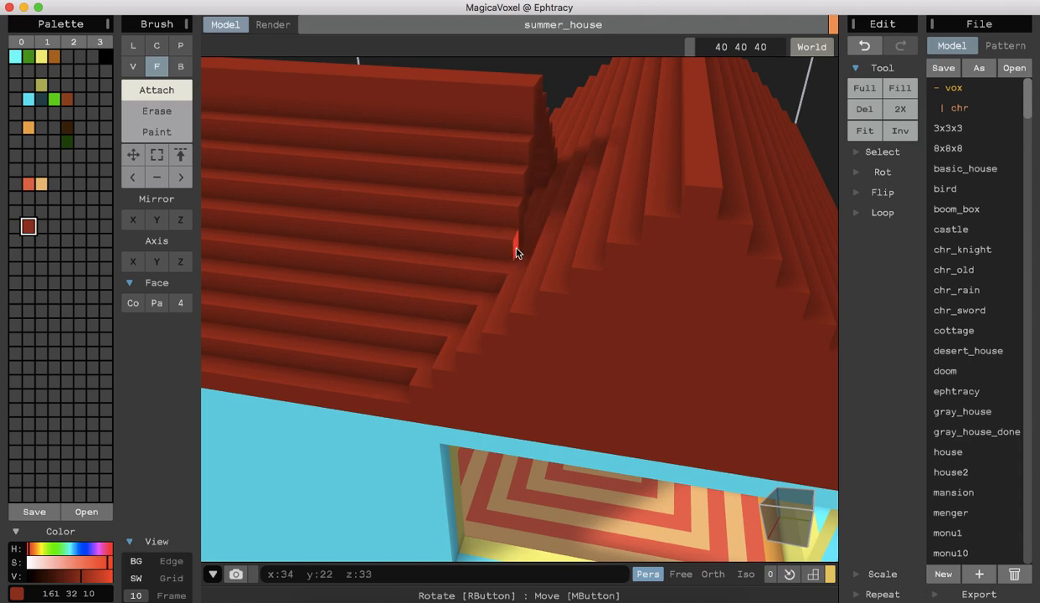
pyautogui.click(517, 251)
pyautogui.click(546, 221)
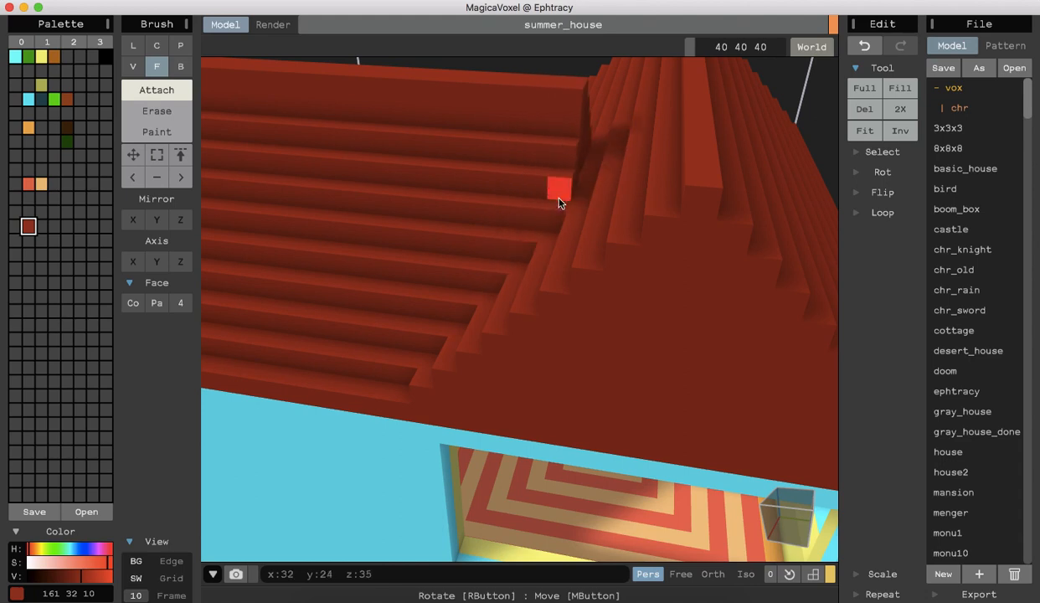
pyautogui.click(601, 156)
pyautogui.moveTo(632, 132); pyautogui.dragTo(610, 144, button='right')
pyautogui.click(571, 185)
pyautogui.click(591, 178)
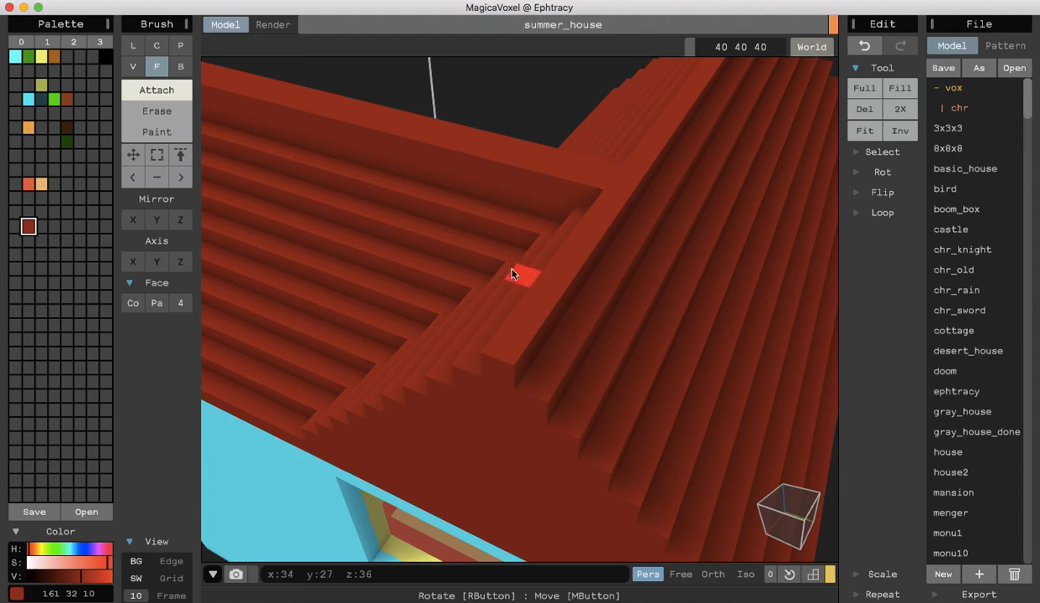
# Cut a second window through both wall layers of the side wing's upper end wall using the Box brush in Erase mode.
pyautogui.moveTo(442, 286); pyautogui.dragTo(585, 239, button='right')
pyautogui.scroll(-5, 585, 239)
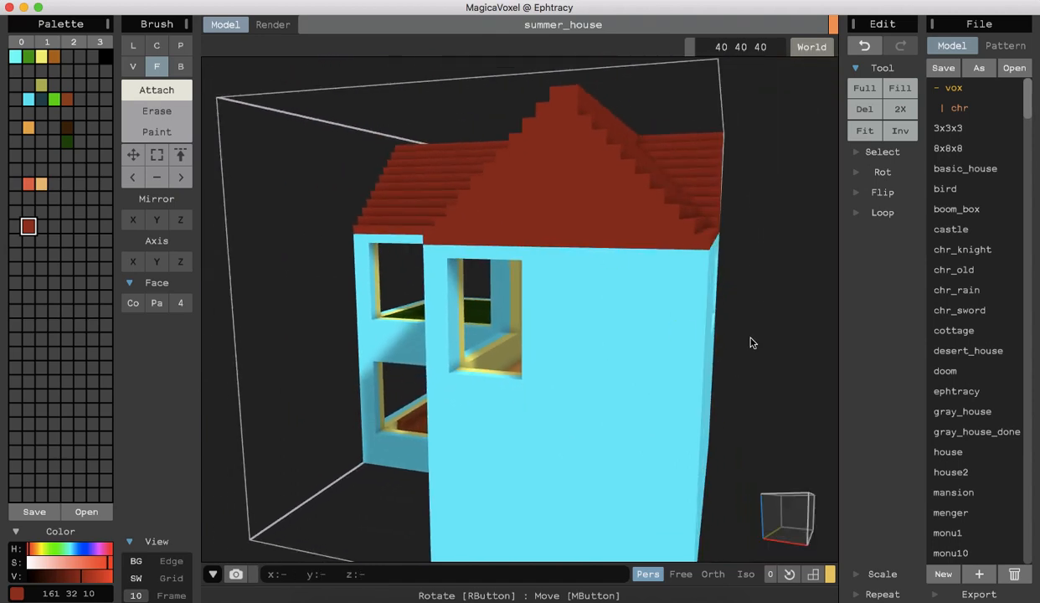
pyautogui.moveTo(752, 342)
pyautogui.mouseDown(button='right')
pyautogui.moveTo(801, 304)
pyautogui.moveTo(783, 305)
pyautogui.moveTo(773, 325)
pyautogui.moveTo(801, 313)
pyautogui.moveTo(770, 327)
pyautogui.mouseUp(button='right')
pyautogui.scroll(3, 768, 326)
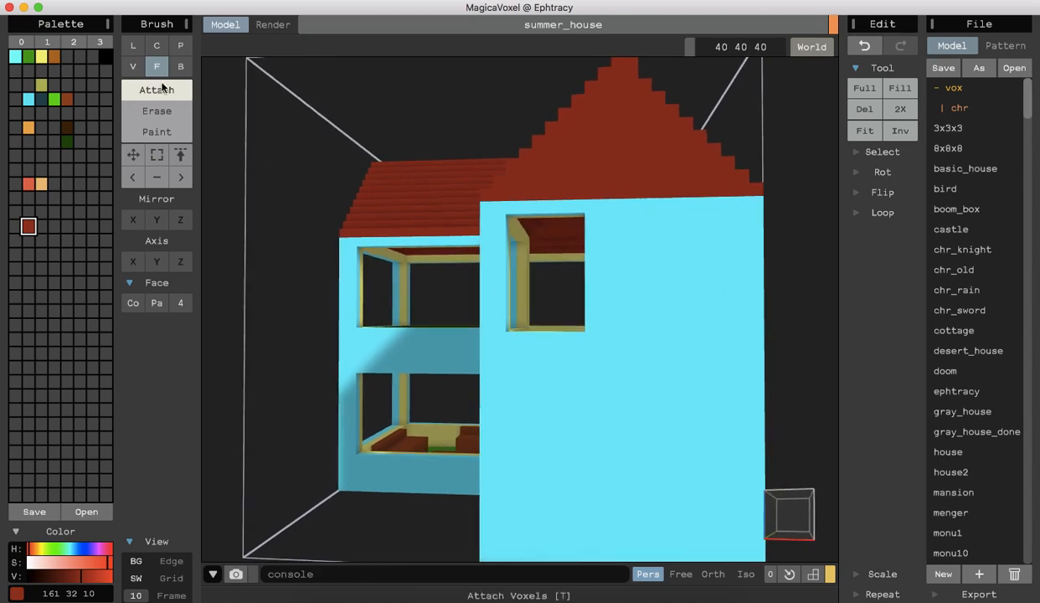
pyautogui.click(179, 67)
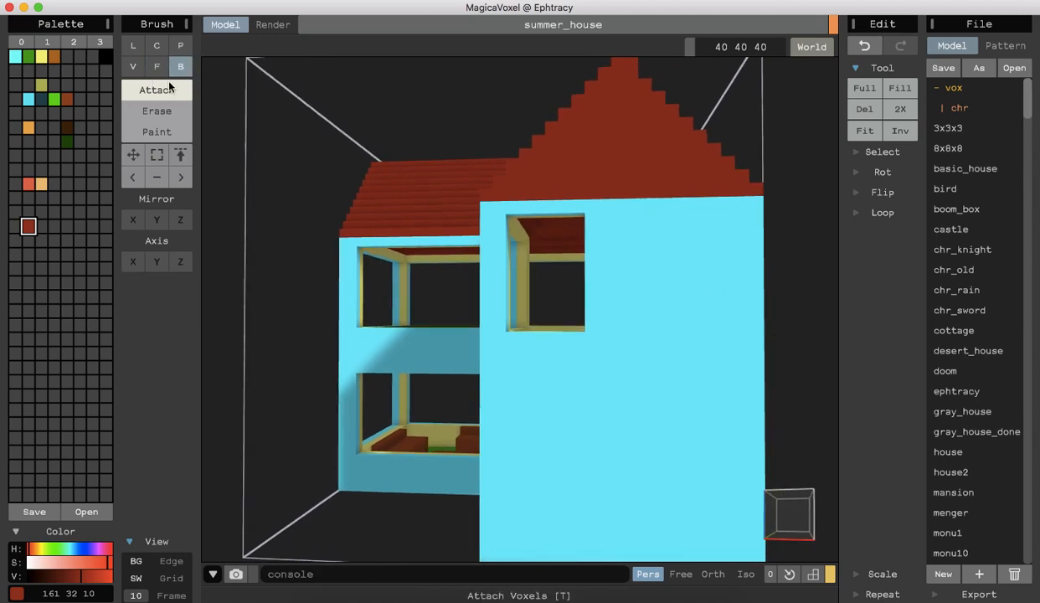
pyautogui.click(167, 115)
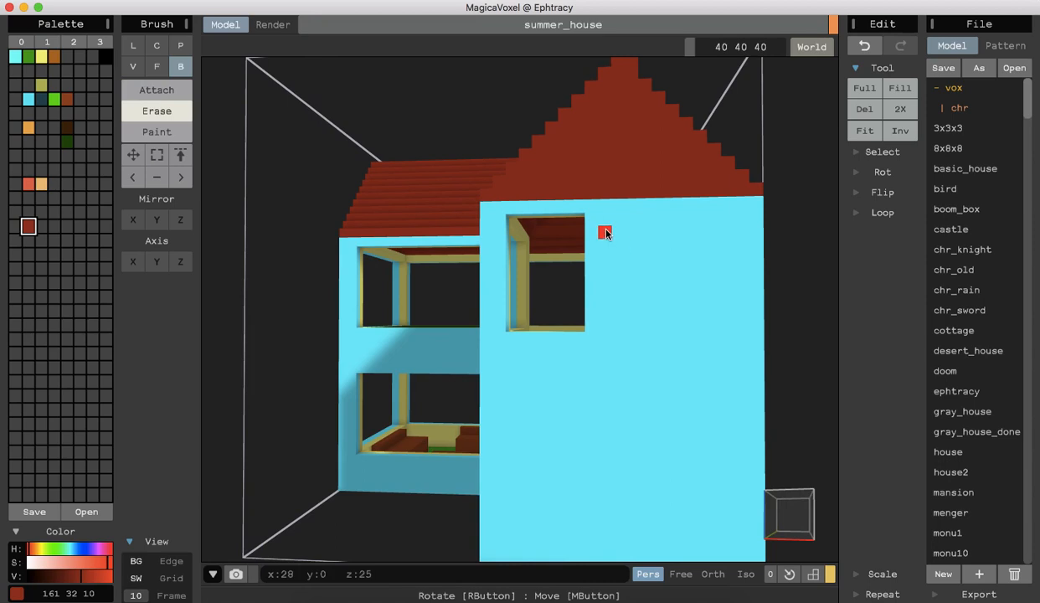
pyautogui.moveTo(605, 222)
pyautogui.mouseDown()
pyautogui.moveTo(660, 421)
pyautogui.moveTo(713, 377)
pyautogui.moveTo(741, 378)
pyautogui.moveTo(738, 342)
pyautogui.mouseUp()
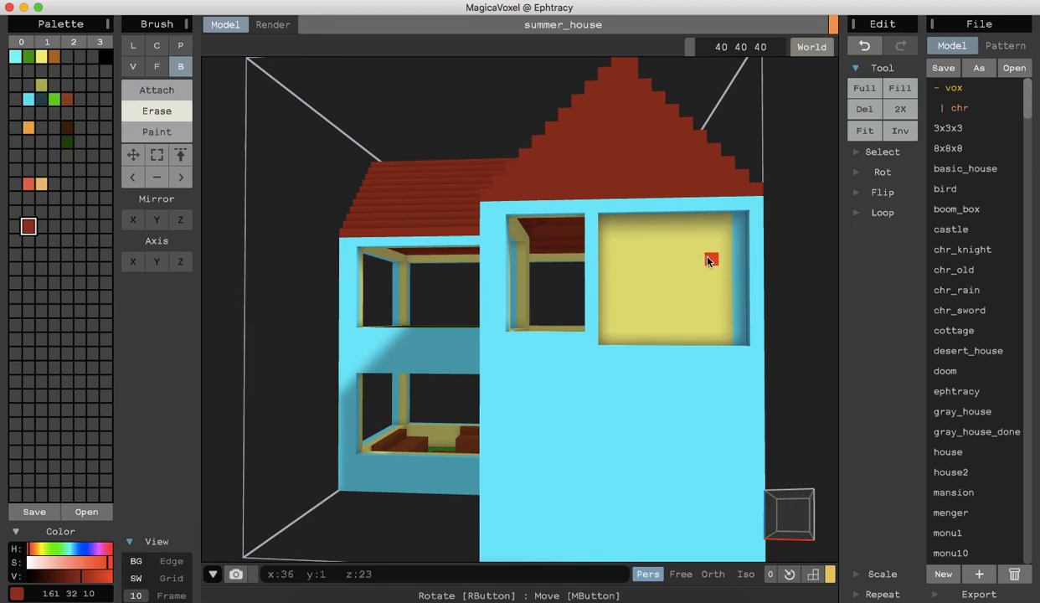
pyautogui.hotkey('ctrl', 'z')
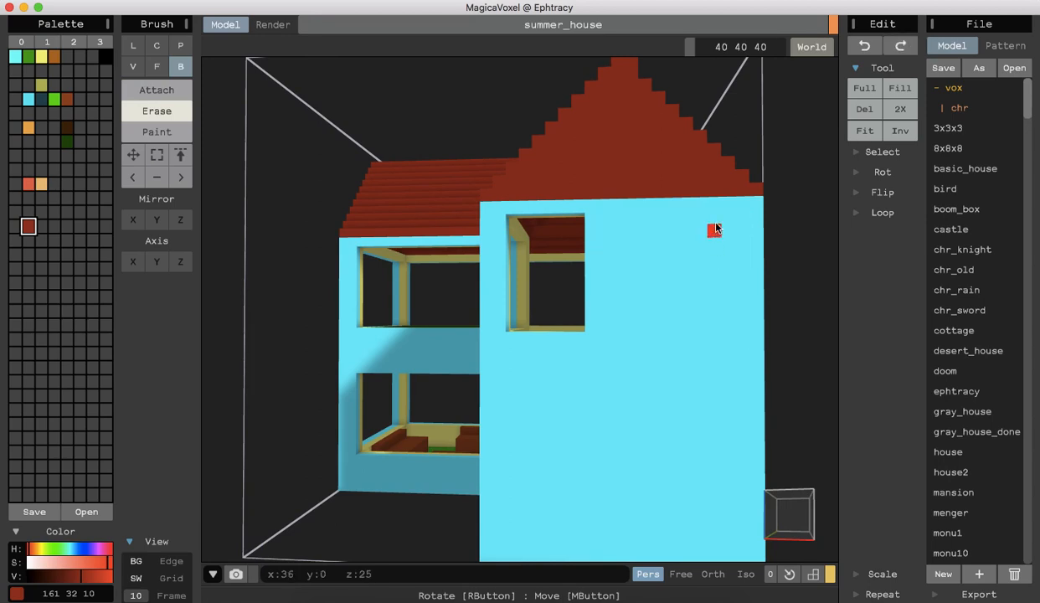
pyautogui.moveTo(714, 230)
pyautogui.mouseDown()
pyautogui.moveTo(644, 333)
pyautogui.moveTo(608, 354)
pyautogui.mouseUp()
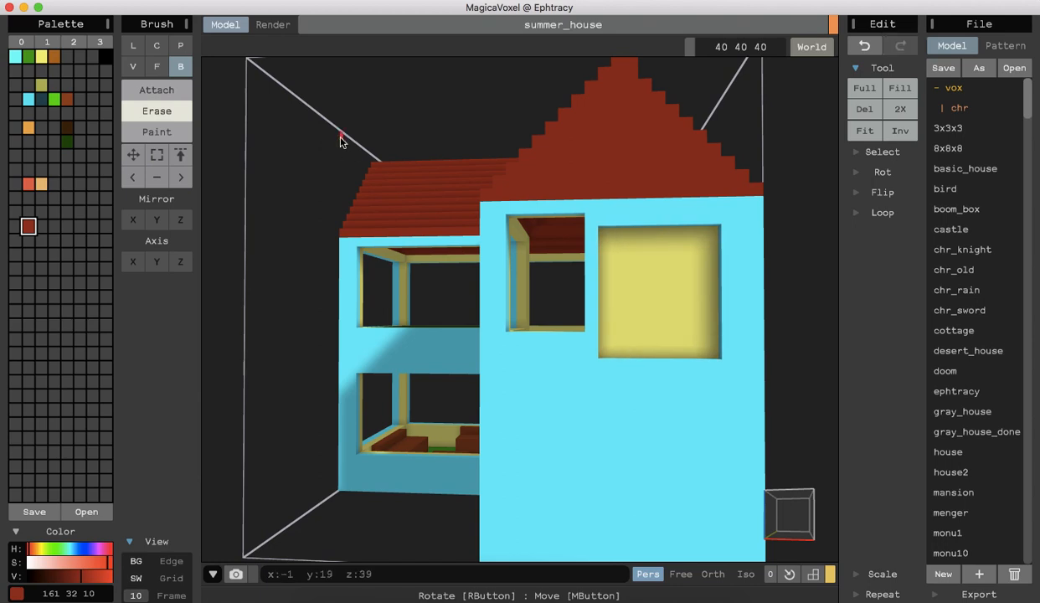
pyautogui.moveTo(712, 239)
pyautogui.mouseDown()
pyautogui.moveTo(697, 297)
pyautogui.moveTo(609, 354)
pyautogui.mouseUp()
# Erase the lower rows of the main roof slope enclosed under the side wing's roof, and undo the oversized box erase.
pyautogui.moveTo(800, 351); pyautogui.dragTo(772, 346, button='right')
pyautogui.scroll(6, 774, 346)
pyautogui.scroll(3, 771, 343)
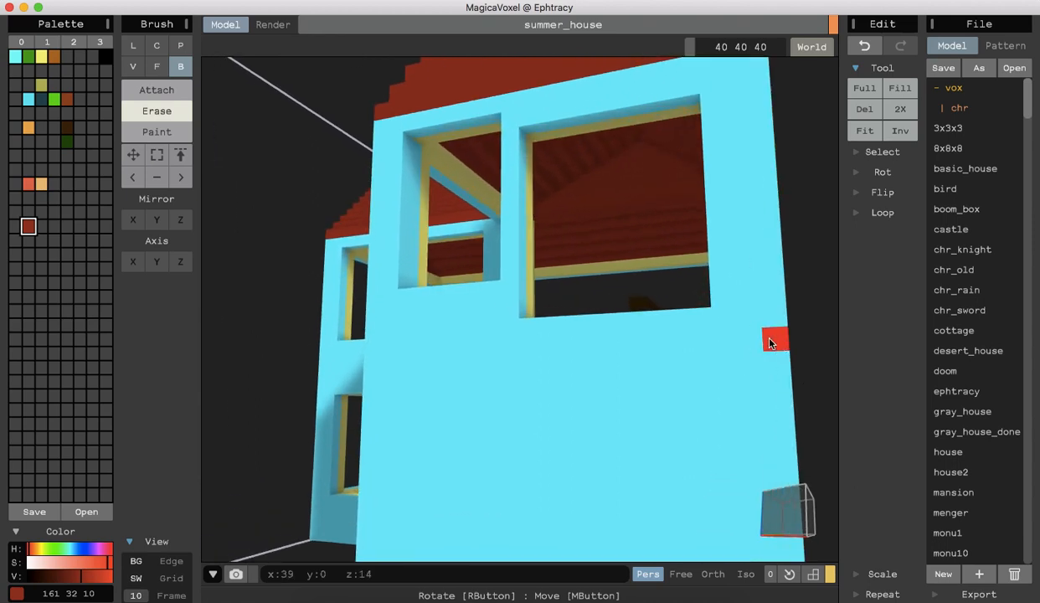
pyautogui.scroll(-2, 772, 344)
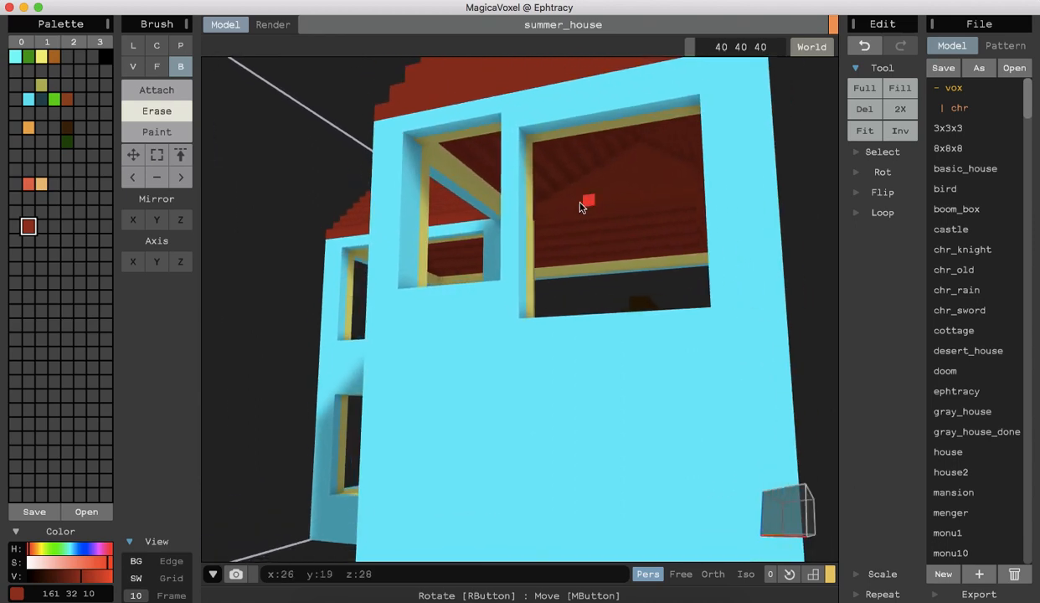
pyautogui.moveTo(288, 274)
pyautogui.mouseDown(button='right')
pyautogui.moveTo(285, 286)
pyautogui.moveTo(270, 285)
pyautogui.moveTo(286, 289)
pyautogui.mouseUp(button='right')
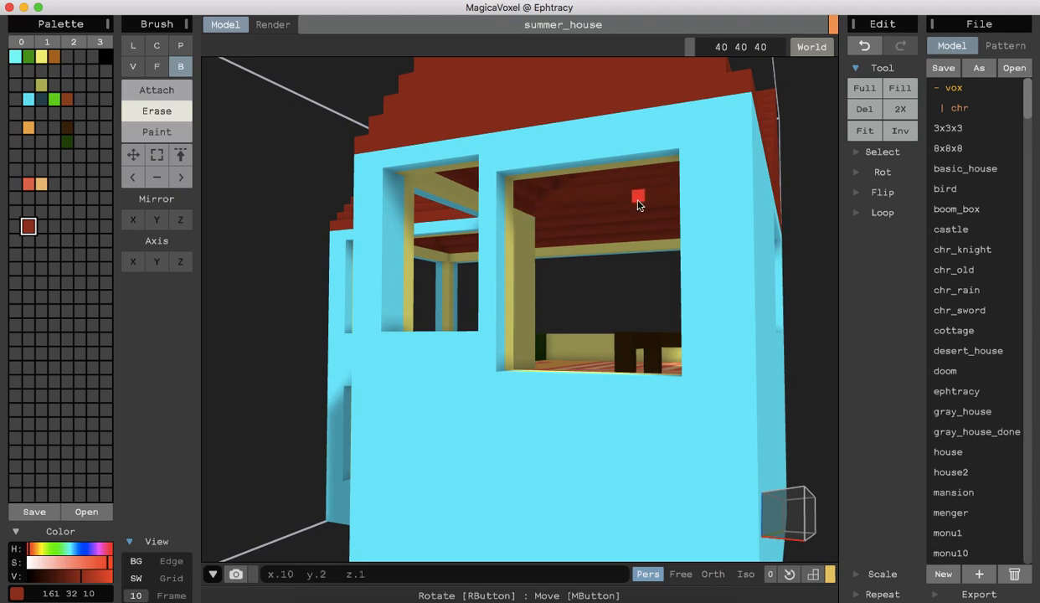
pyautogui.moveTo(276, 330)
pyautogui.mouseDown(button='right')
pyautogui.moveTo(303, 325)
pyautogui.moveTo(282, 314)
pyautogui.moveTo(361, 309)
pyautogui.mouseUp(button='right')
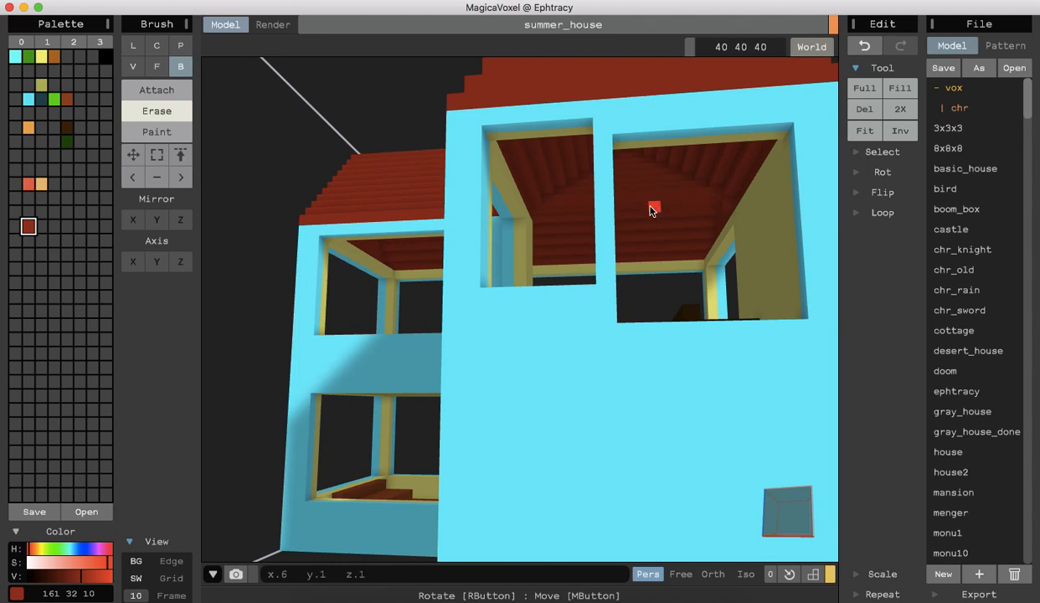
pyautogui.moveTo(667, 232)
pyautogui.mouseDown(button='right')
pyautogui.moveTo(660, 246)
pyautogui.moveTo(665, 232)
pyautogui.mouseUp(button='right')
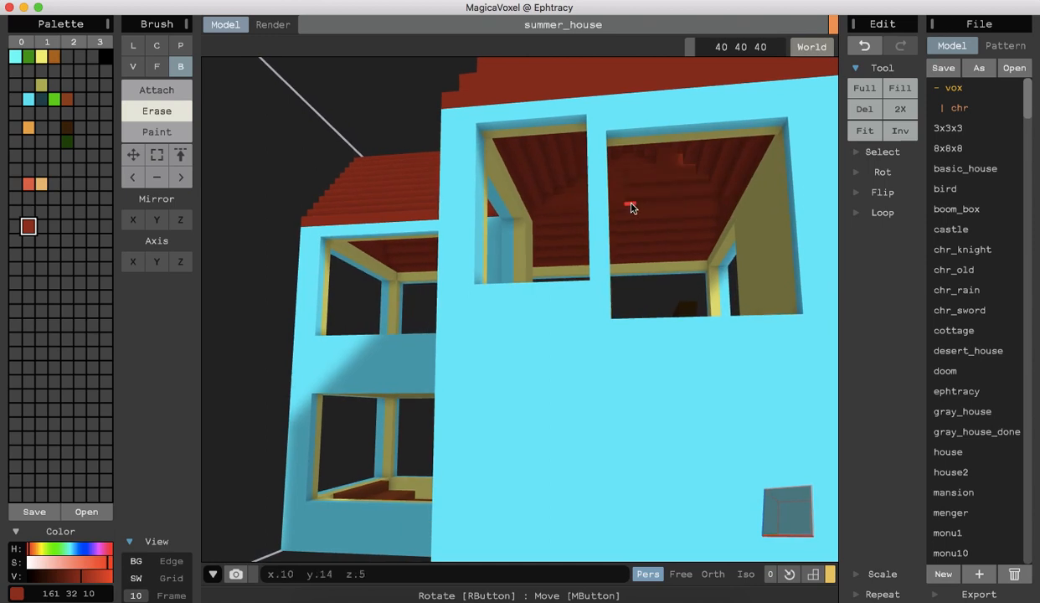
pyautogui.press('super+z')
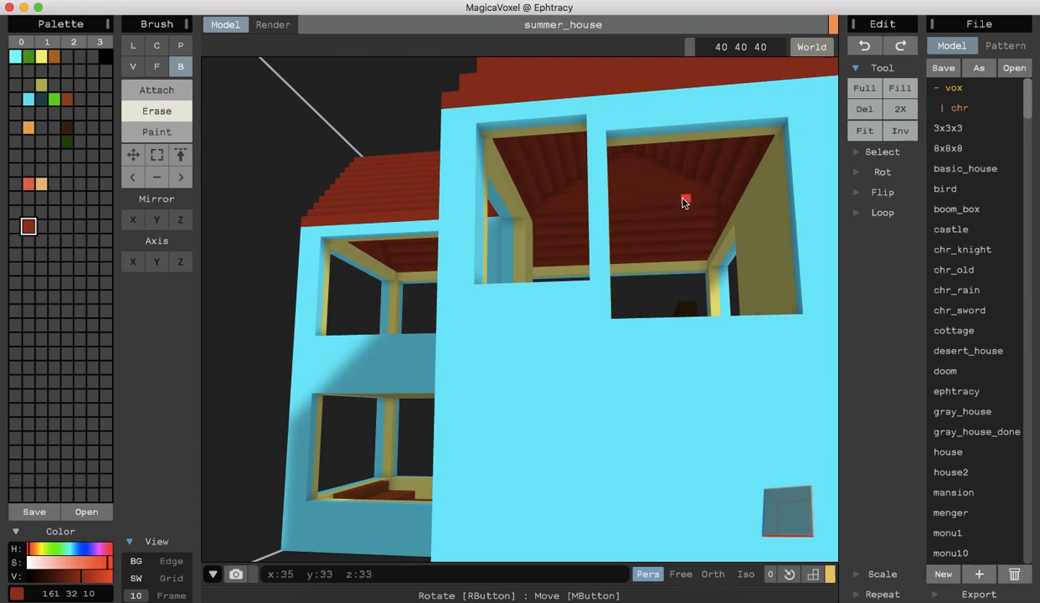
# Erase the remaining upper rows of the enclosed main roof slope, up to the ridge, to open the attic between both wings.
pyautogui.moveTo(665, 207)
pyautogui.mouseDown(button='right')
pyautogui.moveTo(634, 229)
pyautogui.moveTo(674, 212)
pyautogui.moveTo(662, 202)
pyautogui.mouseUp(button='right')
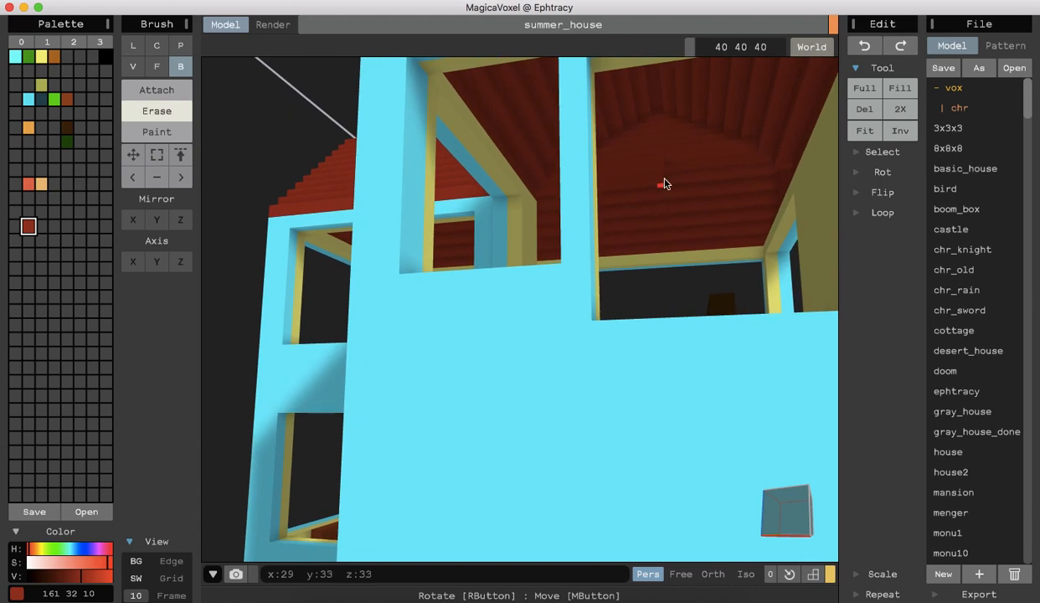
pyautogui.click(640, 169)
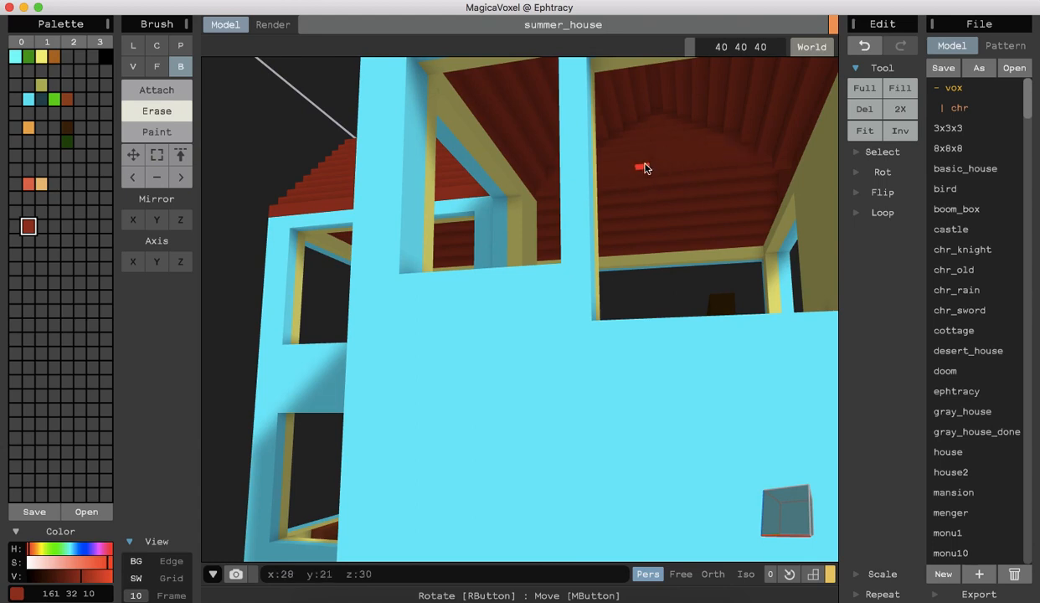
pyautogui.scroll(4, 620, 209)
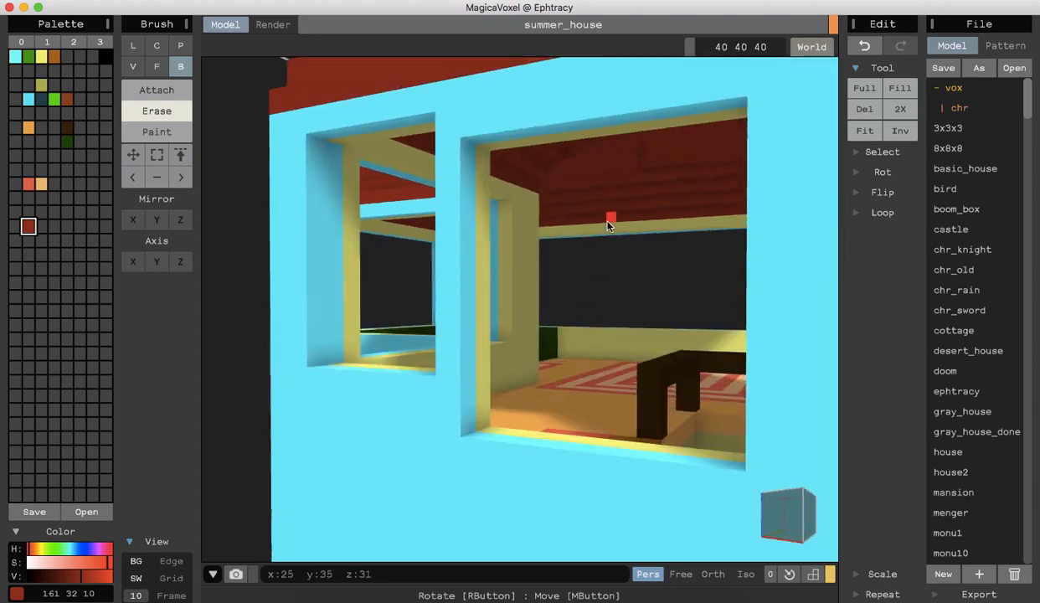
pyautogui.scroll(5, 607, 219)
pyautogui.moveTo(608, 207)
pyautogui.mouseDown(button='right')
pyautogui.moveTo(617, 203)
pyautogui.moveTo(603, 212)
pyautogui.mouseUp(button='right')
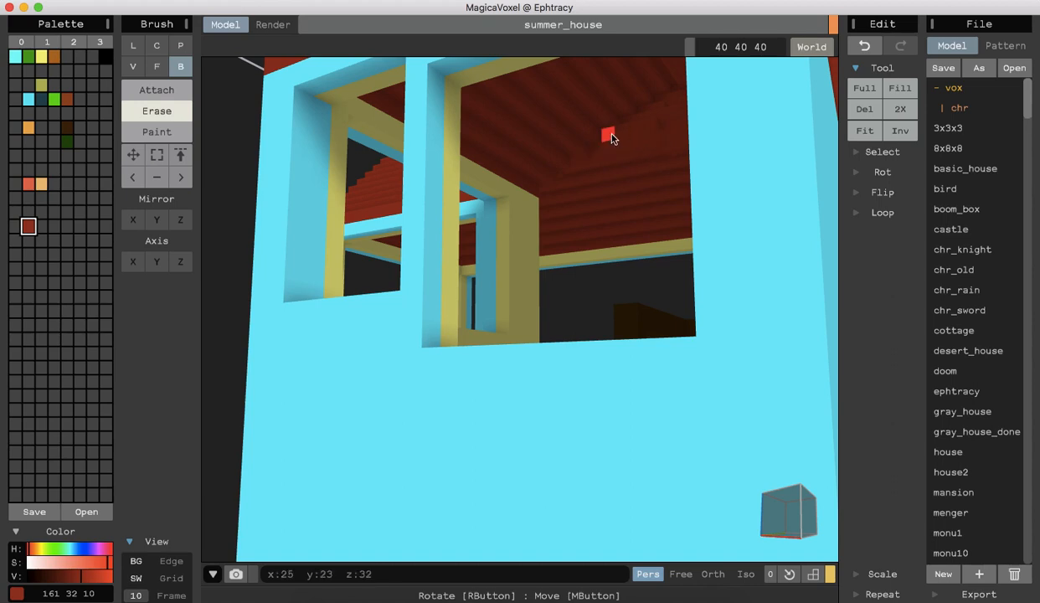
pyautogui.moveTo(596, 201)
pyautogui.mouseDown(button='right')
pyautogui.moveTo(609, 210)
pyautogui.moveTo(608, 200)
pyautogui.mouseUp(button='right')
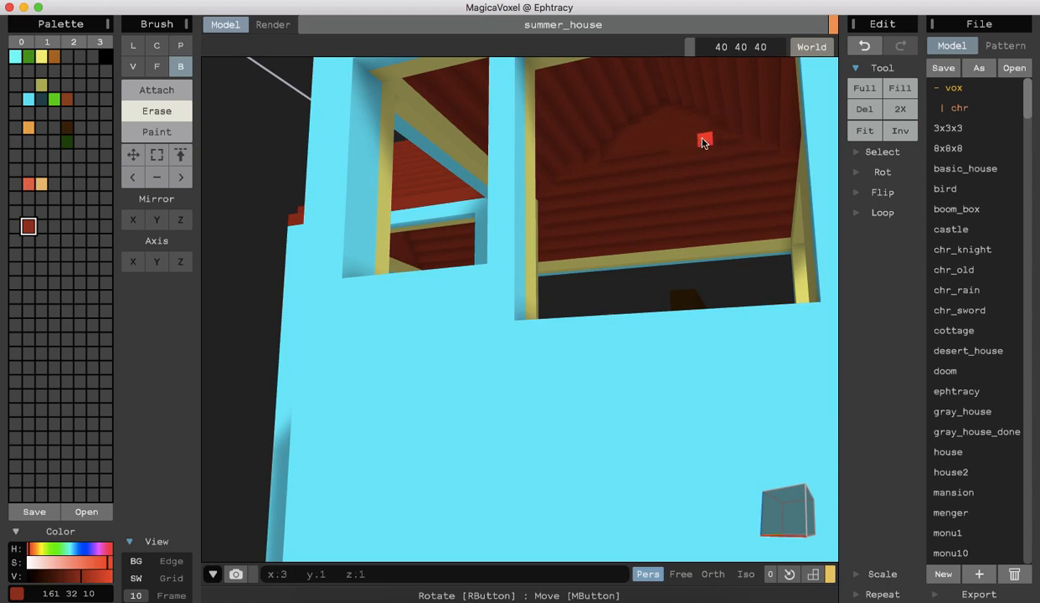
pyautogui.moveTo(644, 177)
pyautogui.mouseDown(button='right')
pyautogui.moveTo(637, 186)
pyautogui.moveTo(650, 186)
pyautogui.mouseUp(button='right')
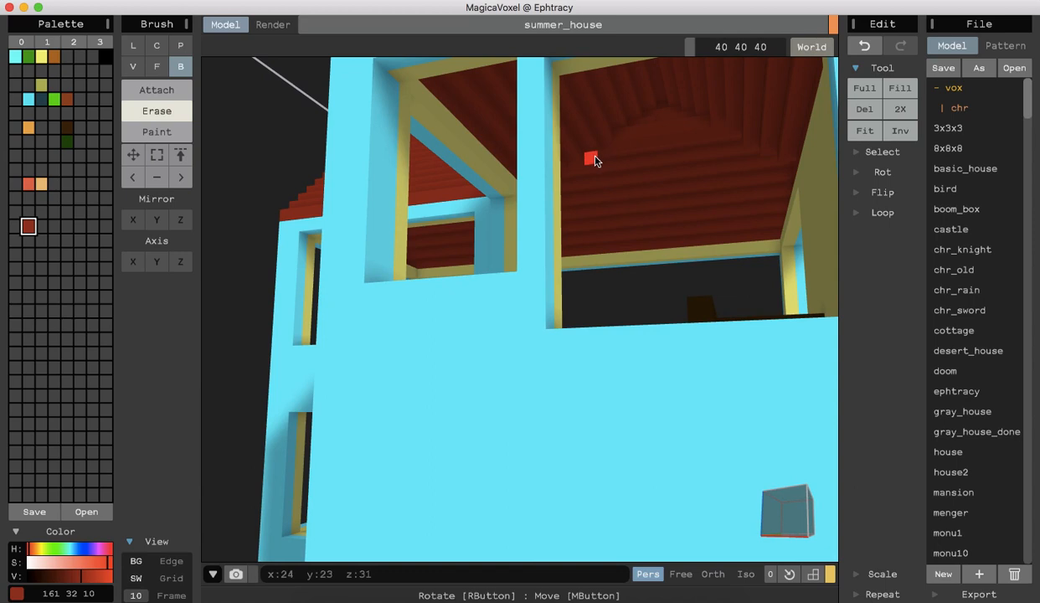
pyautogui.moveTo(611, 226)
pyautogui.mouseDown(button='right')
pyautogui.moveTo(565, 224)
pyautogui.moveTo(620, 231)
pyautogui.moveTo(598, 225)
pyautogui.mouseUp(button='right')
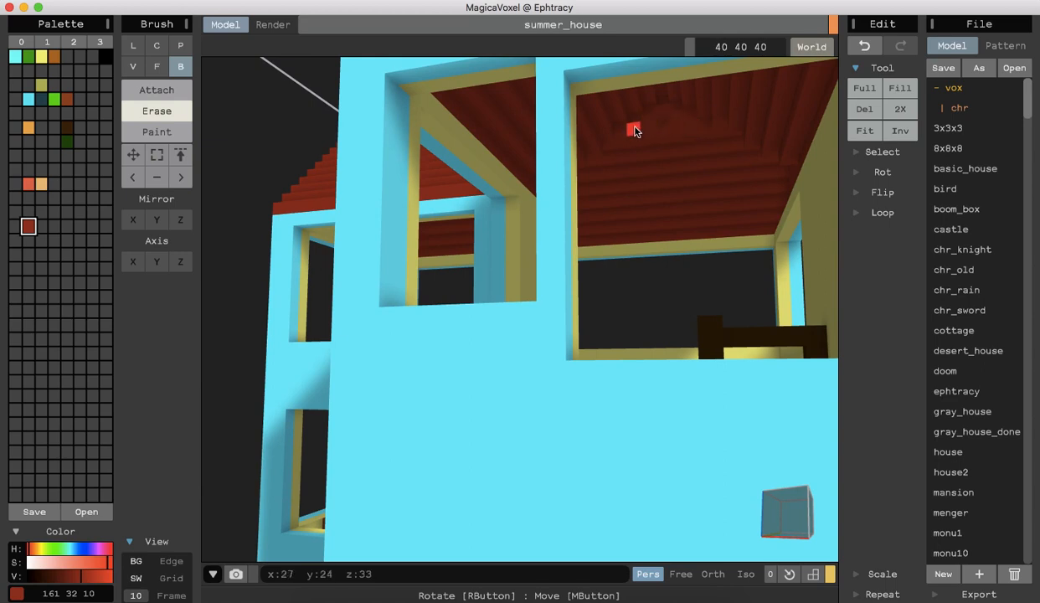
pyautogui.moveTo(645, 165)
pyautogui.mouseDown(button='right')
pyautogui.moveTo(623, 150)
pyautogui.moveTo(631, 168)
pyautogui.moveTo(636, 159)
pyautogui.mouseUp(button='right')
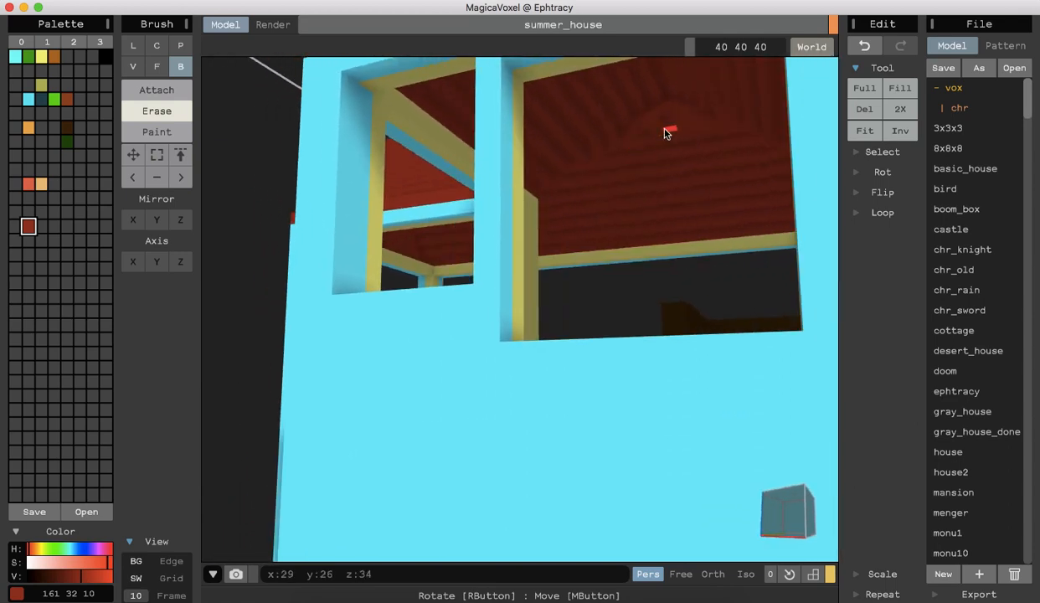
pyautogui.click(697, 125)
pyautogui.click(679, 110)
pyautogui.click(663, 109)
pyautogui.moveTo(661, 175); pyautogui.dragTo(663, 133, button='right')
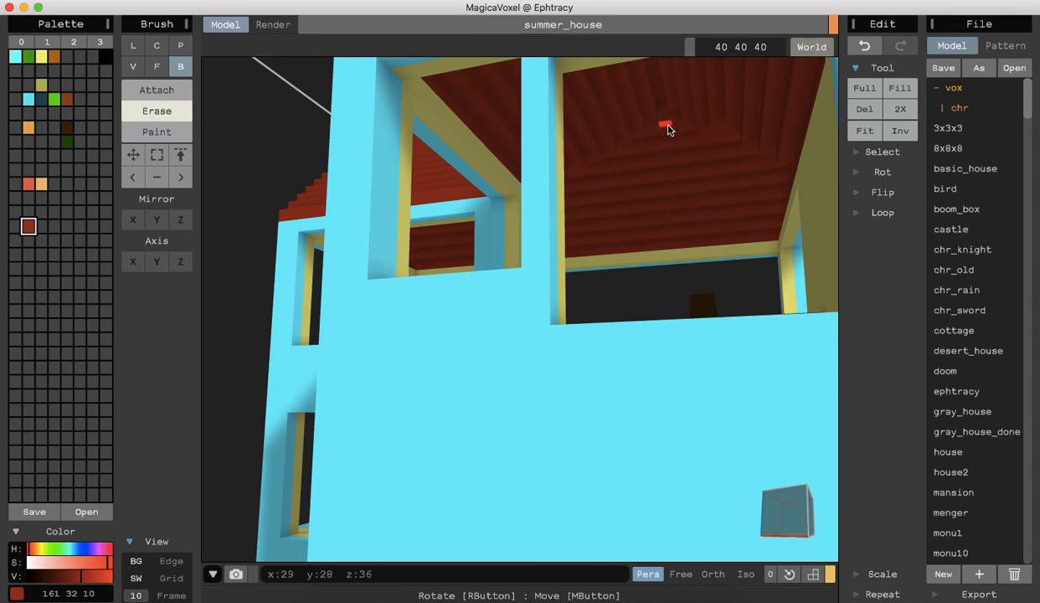
# Examine the opened attic, the rooms and the joined roofs from inside and outside, and return the Box brush to Attach mode.
pyautogui.moveTo(667, 236); pyautogui.dragTo(712, 287, button='right')
pyautogui.scroll(-3, 712, 287)
pyautogui.moveTo(285, 427); pyautogui.dragTo(382, 377, button='right')
pyautogui.moveTo(409, 380); pyautogui.dragTo(421, 409, button='right')
pyautogui.scroll(5, 420, 406)
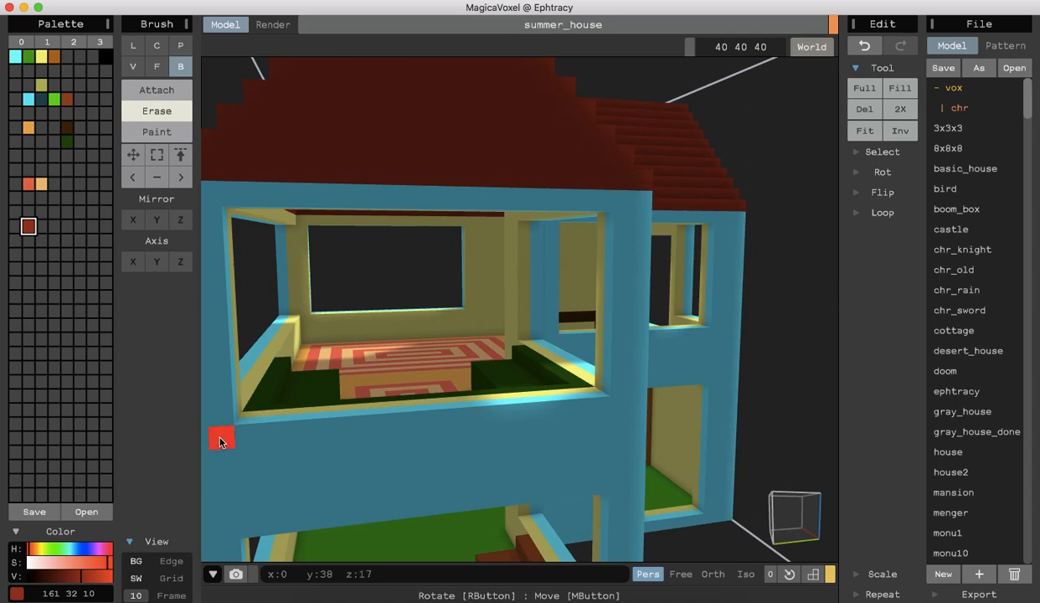
pyautogui.moveTo(219, 438); pyautogui.dragTo(320, 429, button='right')
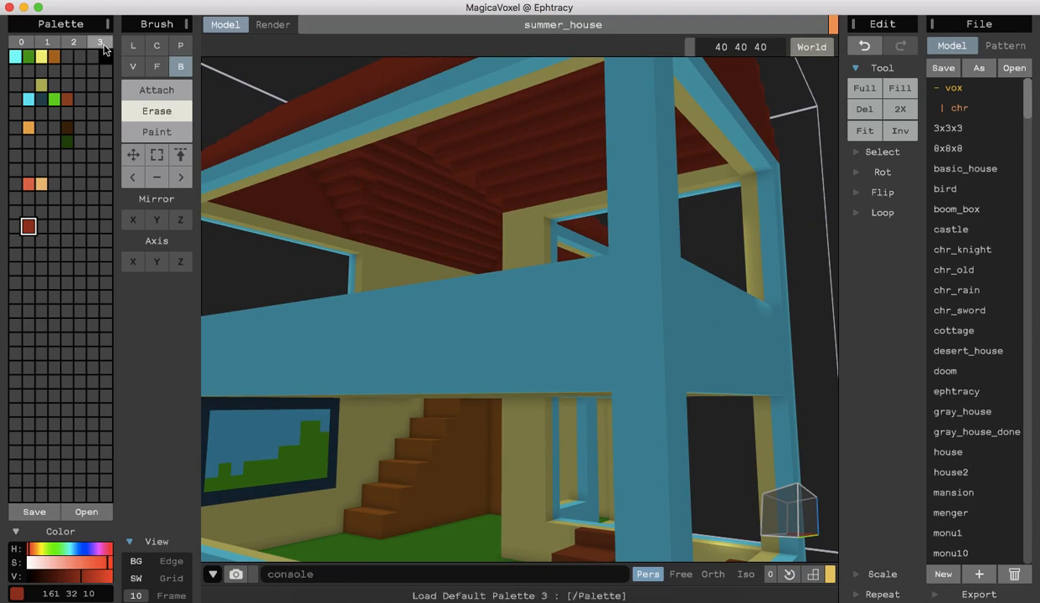
pyautogui.click(156, 92)
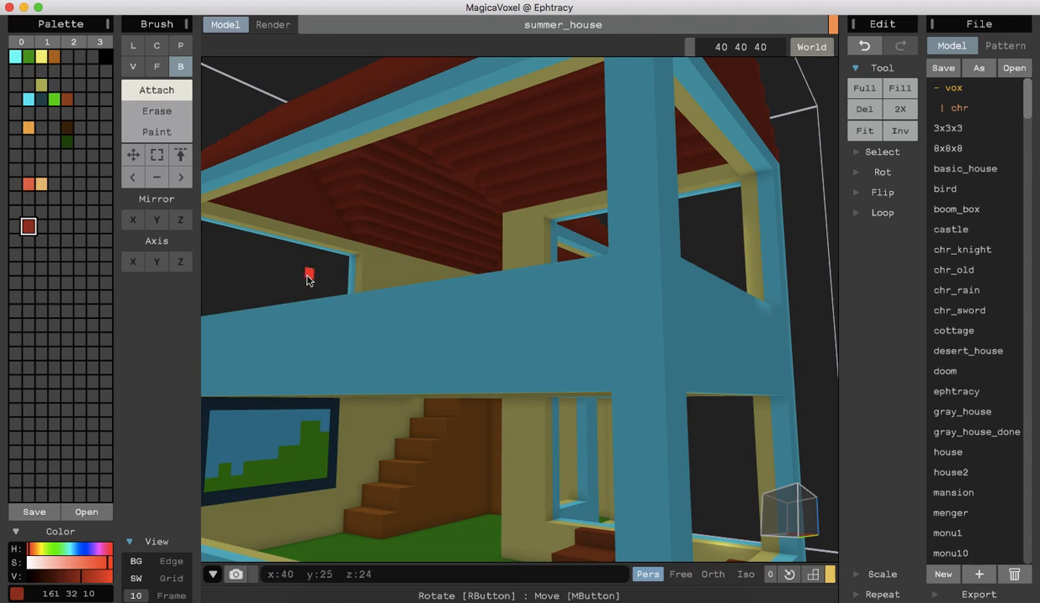
pyautogui.moveTo(290, 281); pyautogui.dragTo(378, 276, button='right')
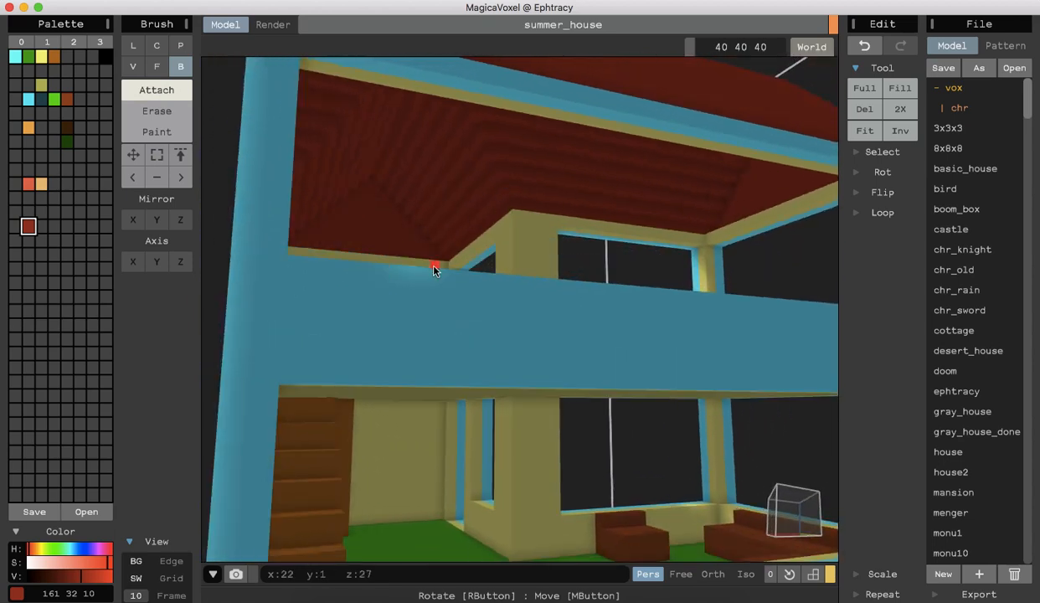
pyautogui.moveTo(424, 235); pyautogui.dragTo(417, 275, button='right')
pyautogui.scroll(-10, 453, 268)
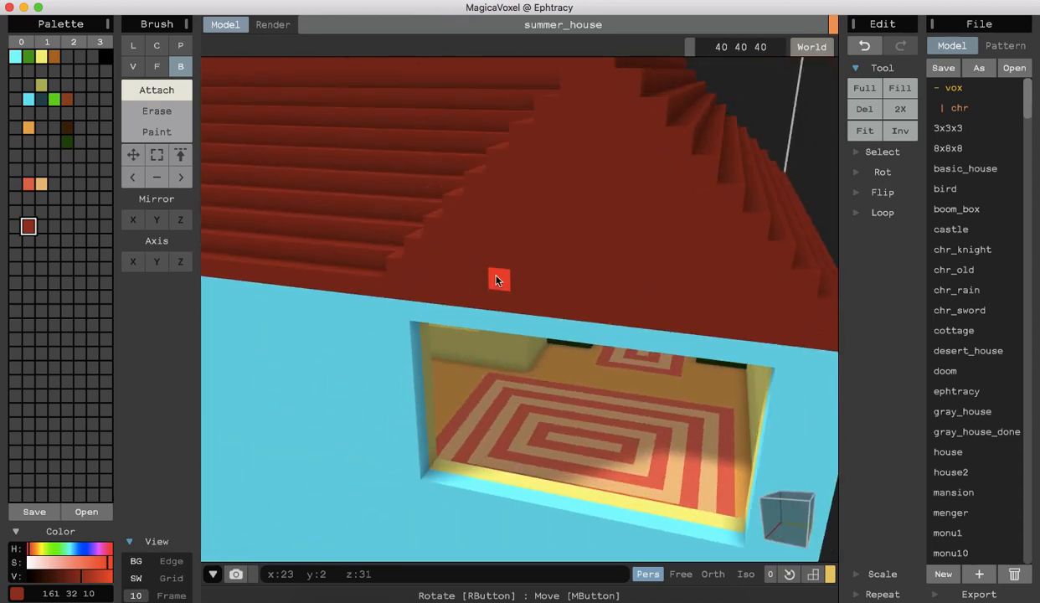
pyautogui.moveTo(256, 399); pyautogui.dragTo(466, 392, button='right')
pyautogui.scroll(8, 451, 375)
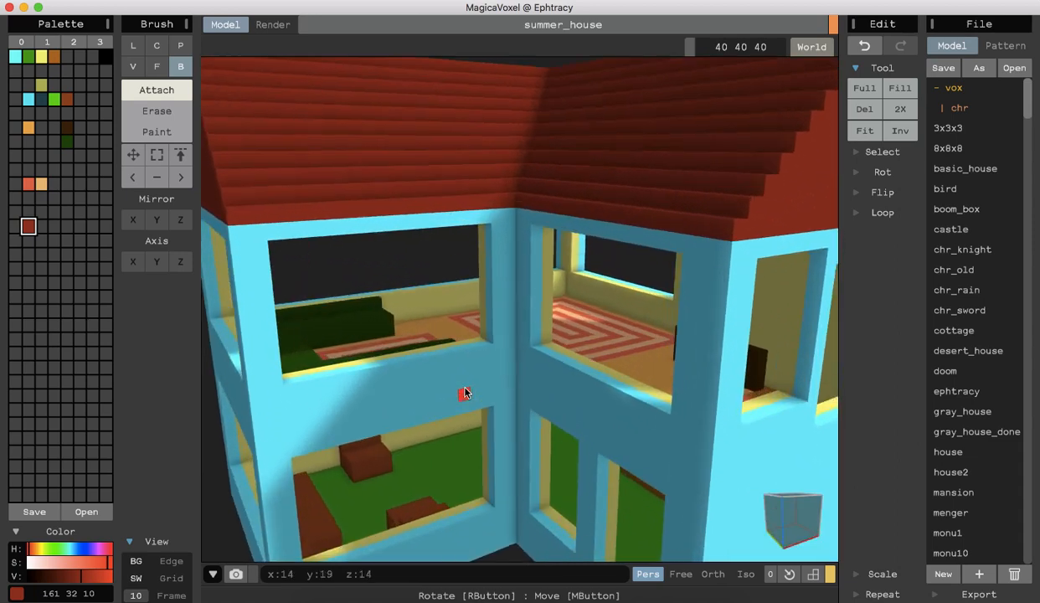
# Save the finished summer_house model under its existing name.
pyautogui.click(124, 1)
pyautogui.click(134, 45)
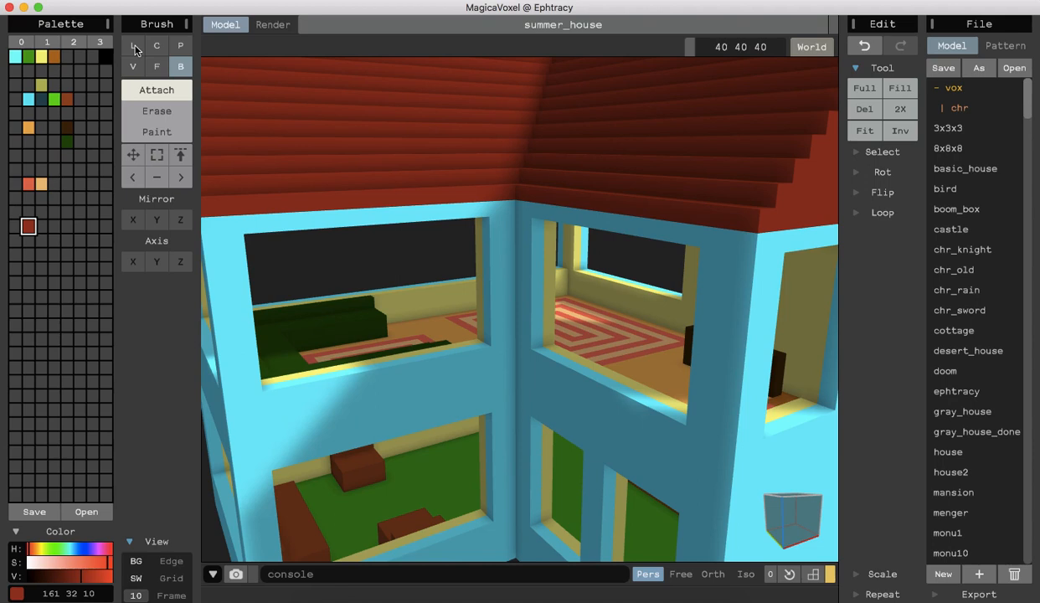
pyautogui.click(124, 2)
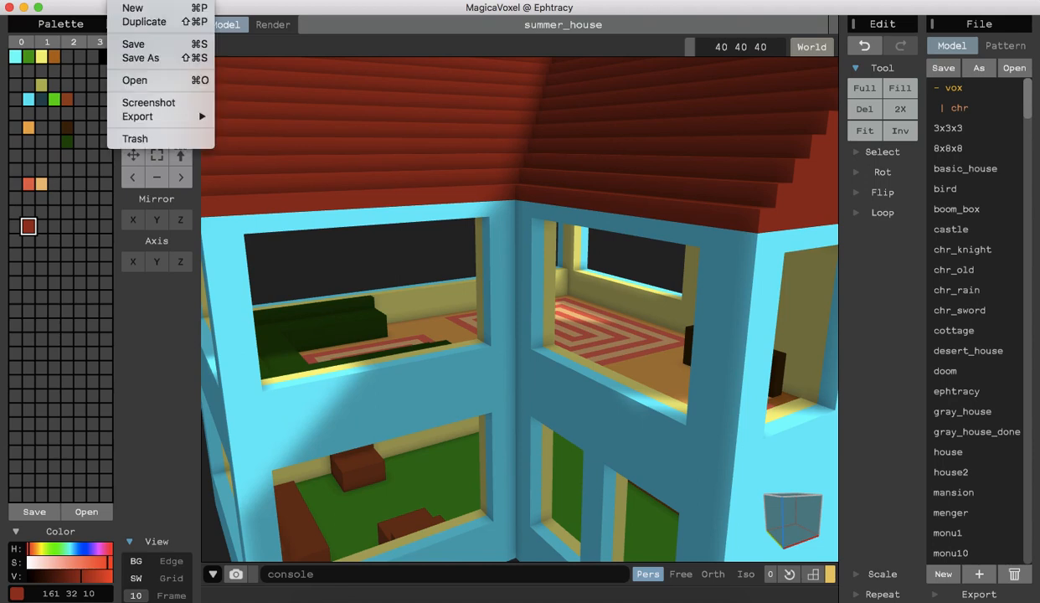
pyautogui.click(137, 44)
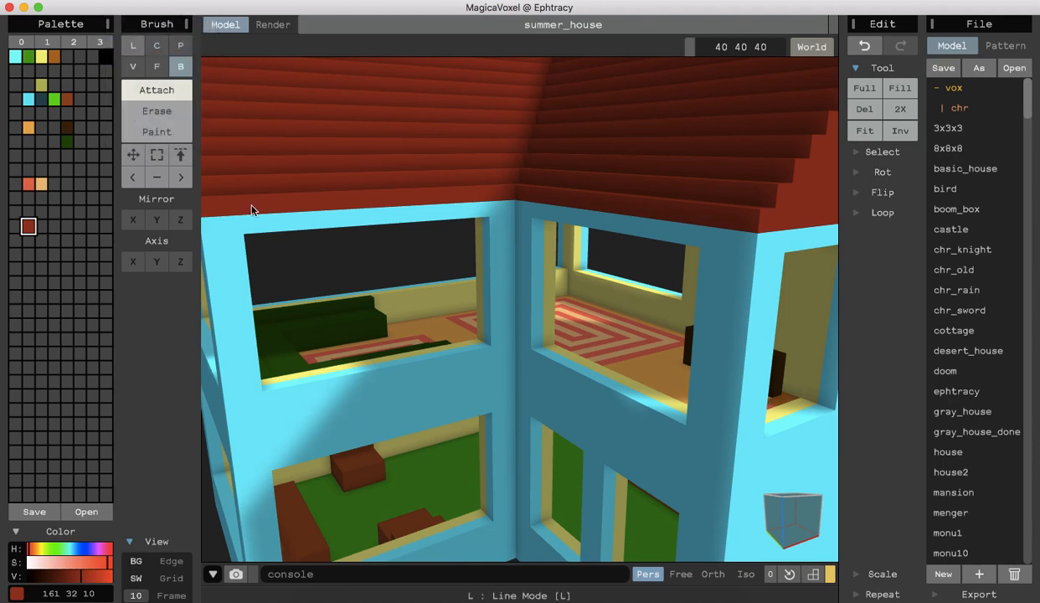
# Export the model as an OBJ mesh named summer_house.obj into the export folder.
pyautogui.click(935, 595)
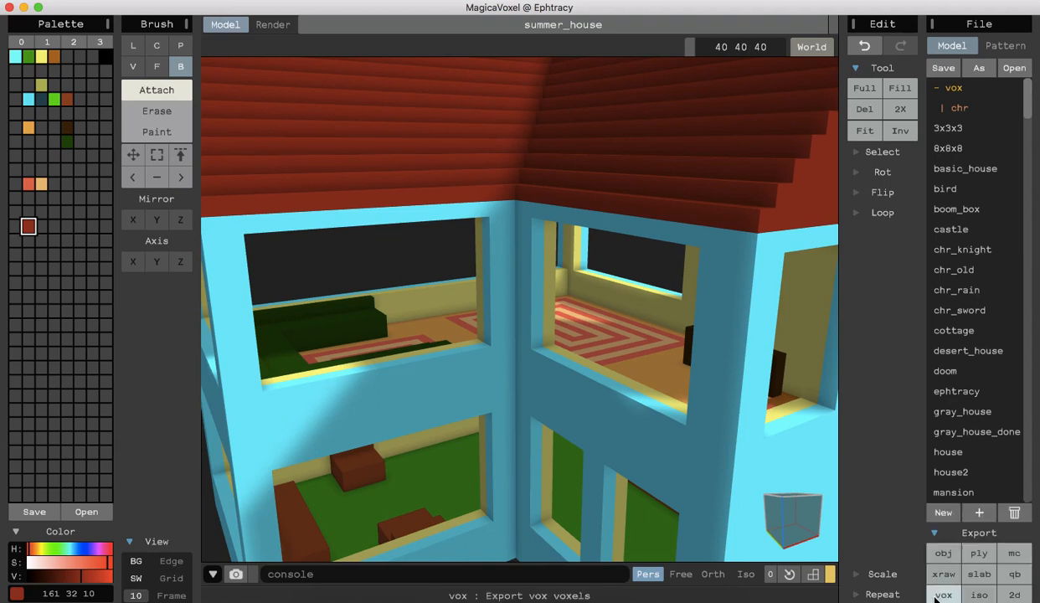
pyautogui.click(944, 554)
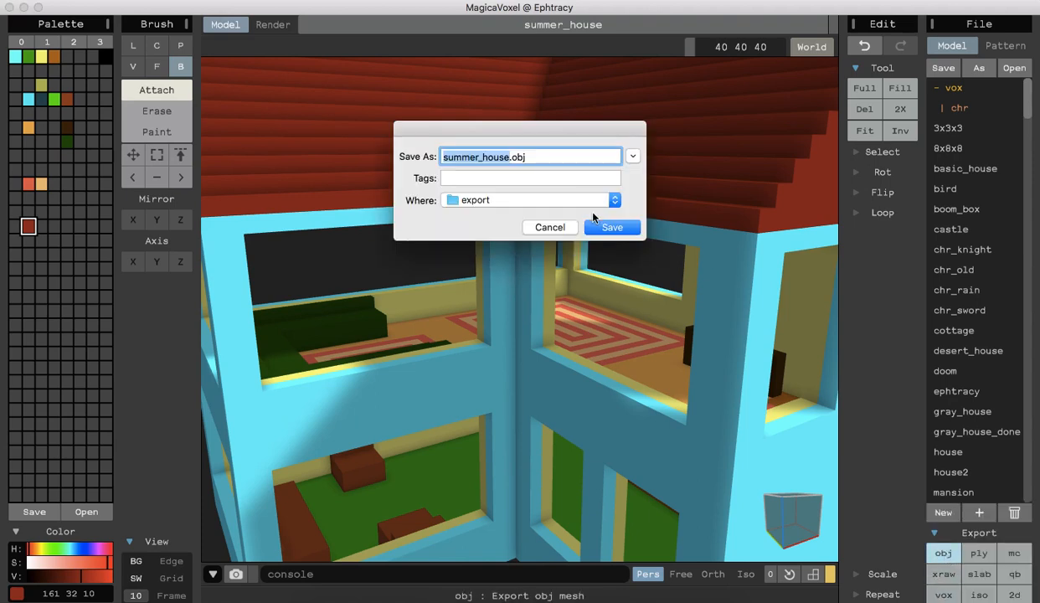
pyautogui.click(610, 228)
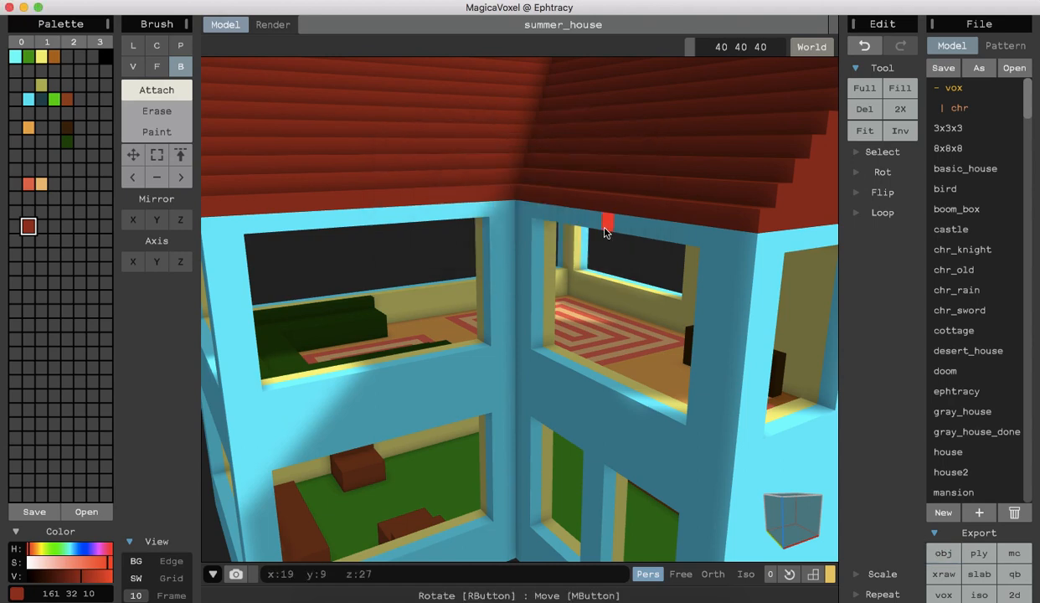